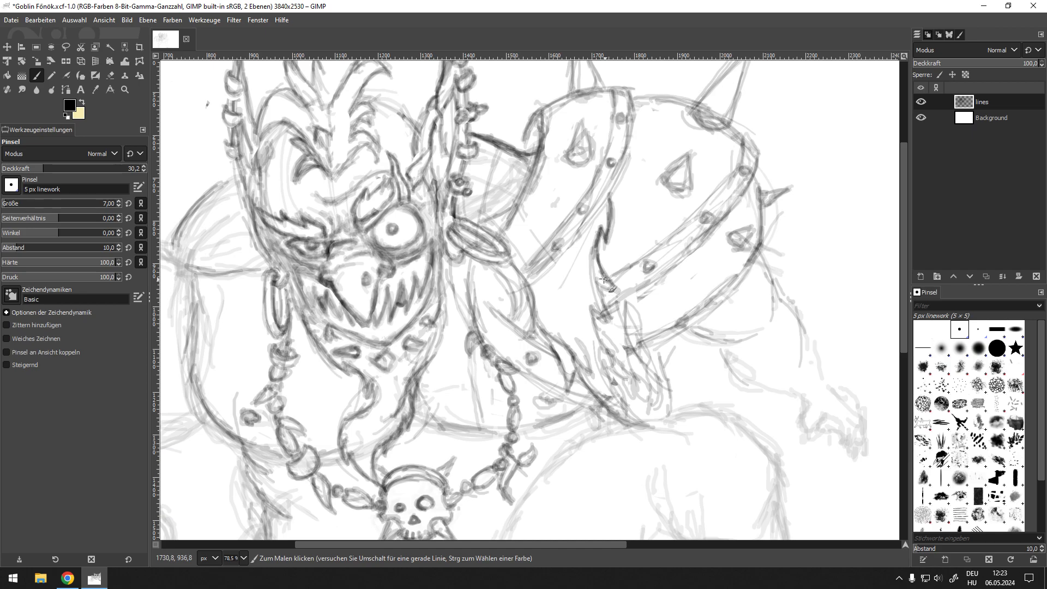
Darken the ragged hair outline below the spiked shoulder armor and the curved edge beside the chest strap
{"action": "mouse_move", "coordinate": [606, 281]}
{"action": "left_mouse_down"}
{"action": "mouse_move", "coordinate": [590, 317]}
{"action": "mouse_move", "coordinate": [607, 362]}
{"action": "mouse_move", "coordinate": [594, 330]}
{"action": "mouse_move", "coordinate": [593, 351]}
{"action": "mouse_move", "coordinate": [600, 344]}
{"action": "mouse_move", "coordinate": [608, 363]}
{"action": "mouse_move", "coordinate": [595, 354]}
{"action": "mouse_move", "coordinate": [605, 361]}
{"action": "mouse_move", "coordinate": [599, 313]}
{"action": "mouse_move", "coordinate": [634, 403]}
{"action": "left_mouse_up"}
{"action": "left_click_drag", "start_coordinate": [595, 356], "coordinate": [615, 385]}
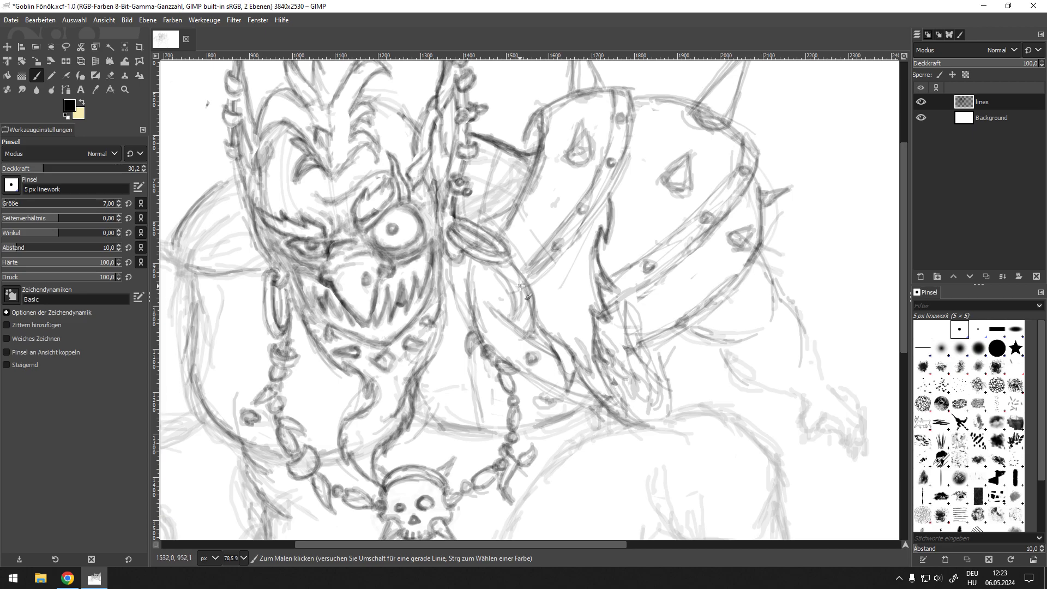
{"action": "key", "text": "shift+e"}
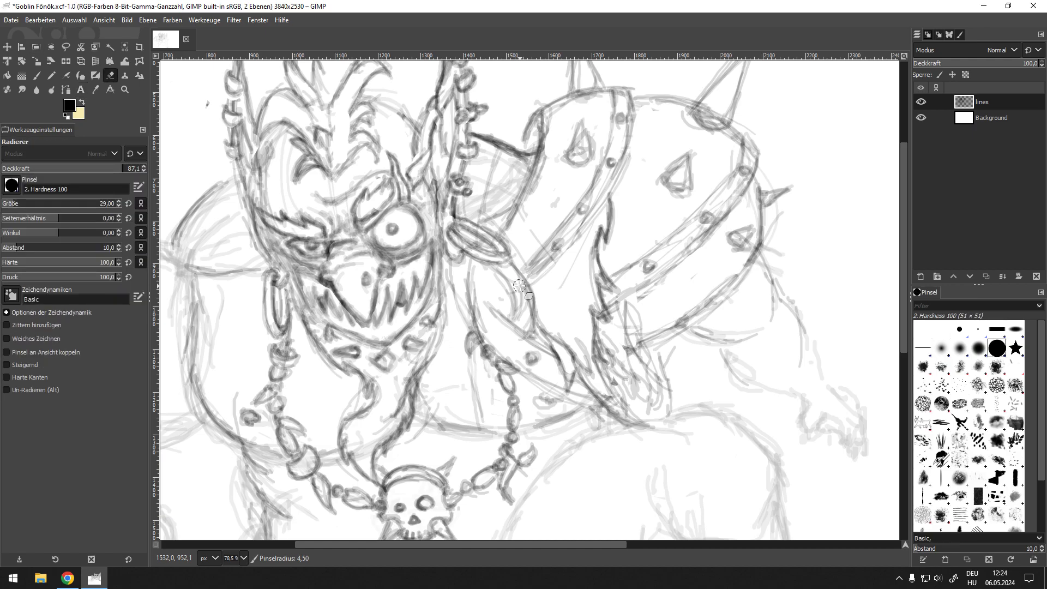
{"action": "key", "text": "p"}
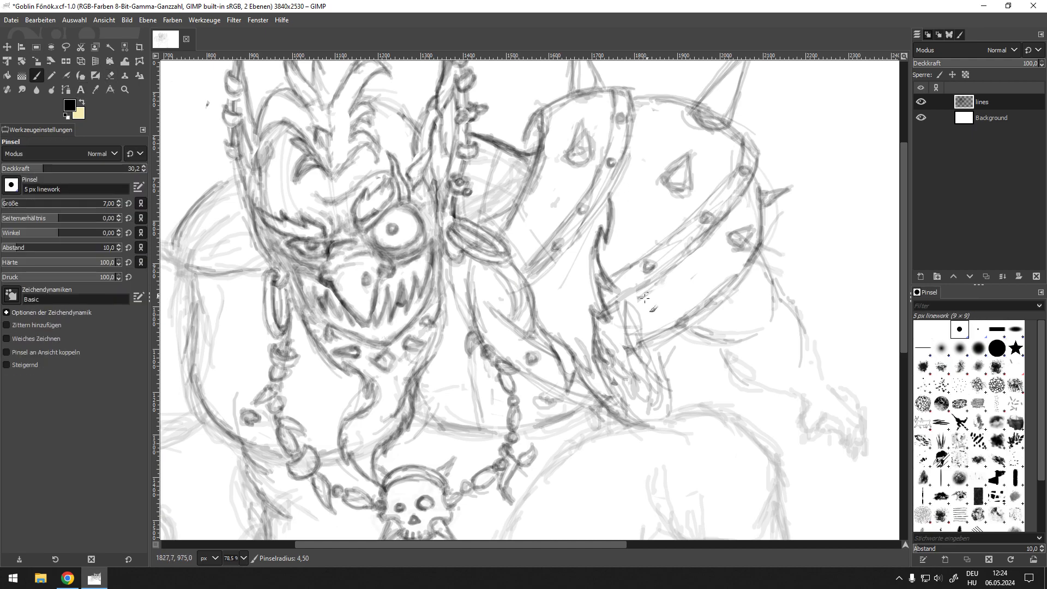
{"action": "left_click_drag", "start_coordinate": [597, 360], "coordinate": [617, 411]}
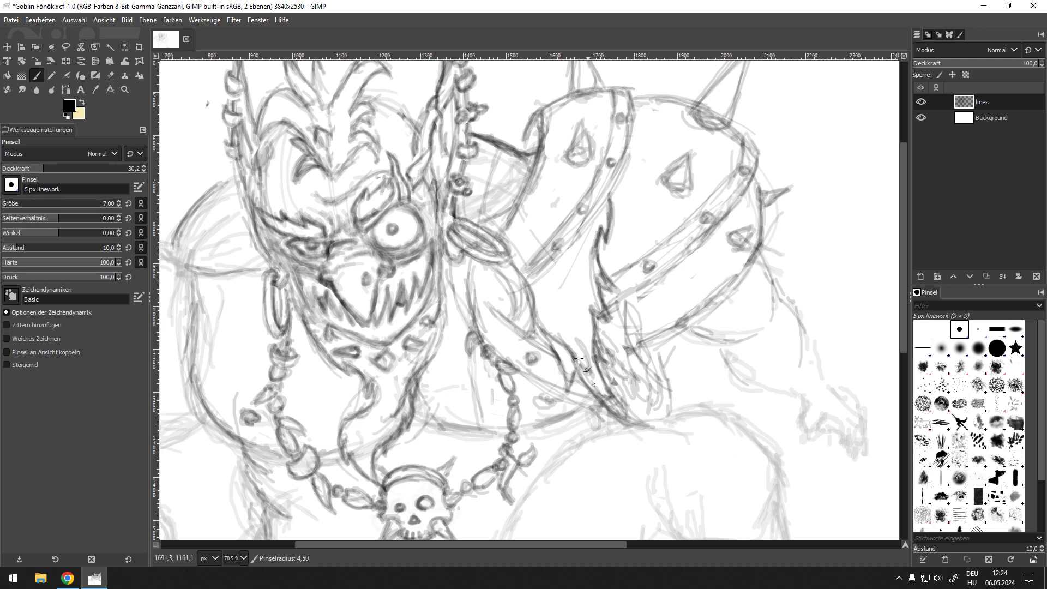
{"action": "mouse_move", "coordinate": [533, 290]}
{"action": "left_mouse_down"}
{"action": "mouse_move", "coordinate": [538, 316]}
{"action": "mouse_move", "coordinate": [585, 380]}
{"action": "left_mouse_up"}
{"action": "left_click_drag", "start_coordinate": [556, 347], "coordinate": [567, 391]}
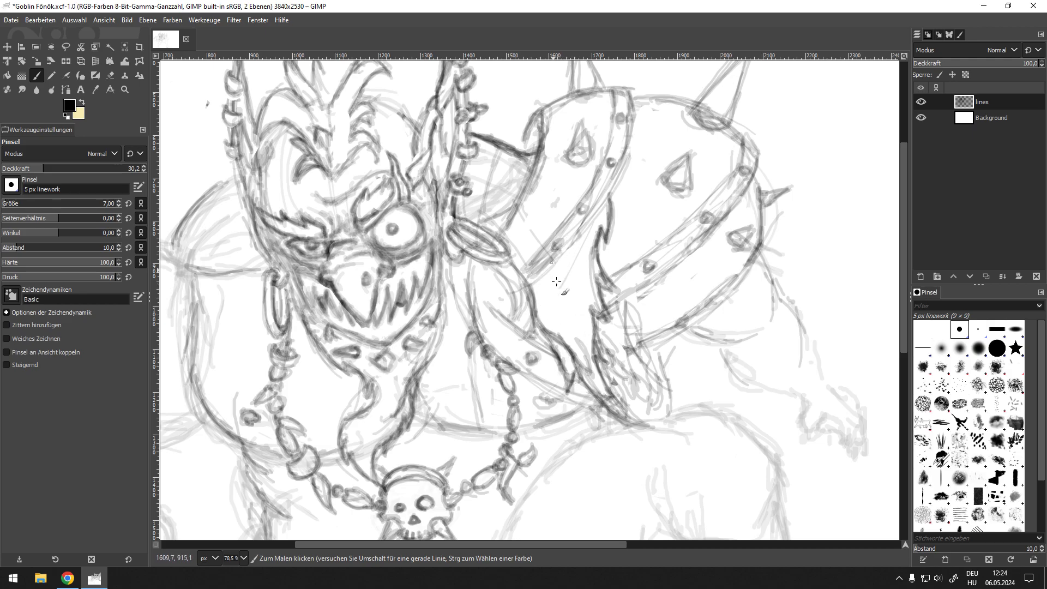
Darken both edges and the rivets of the curved metal band on the inner shoulder plate
{"action": "mouse_move", "coordinate": [610, 87]}
{"action": "left_mouse_down"}
{"action": "mouse_move", "coordinate": [640, 111]}
{"action": "mouse_move", "coordinate": [606, 161]}
{"action": "left_mouse_up"}
{"action": "mouse_move", "coordinate": [612, 119]}
{"action": "left_mouse_down"}
{"action": "mouse_move", "coordinate": [601, 168]}
{"action": "mouse_move", "coordinate": [614, 129]}
{"action": "left_mouse_up"}
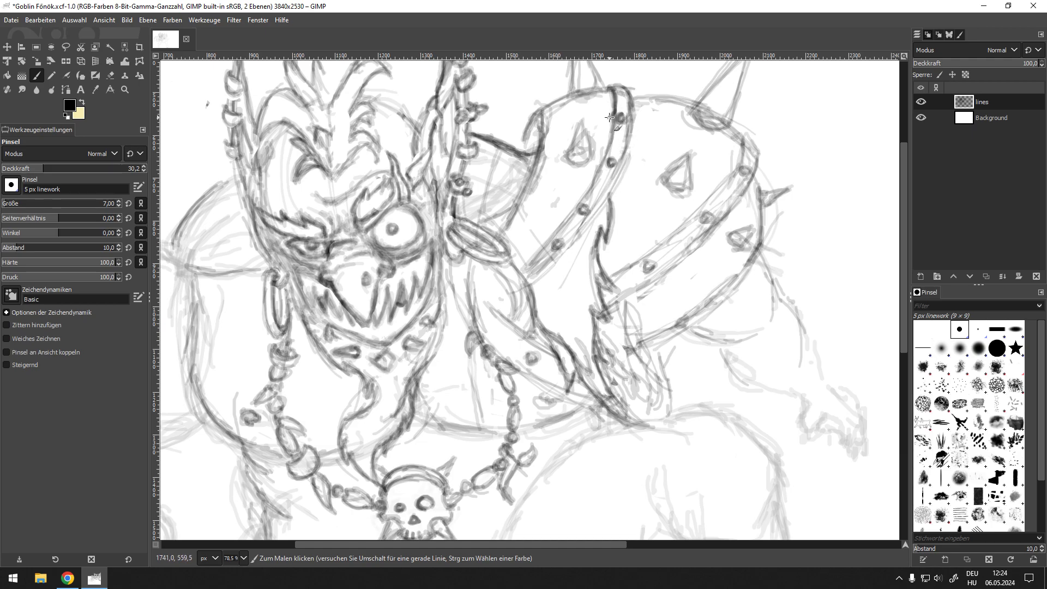
{"action": "mouse_move", "coordinate": [612, 128]}
{"action": "left_mouse_down"}
{"action": "mouse_move", "coordinate": [575, 214]}
{"action": "mouse_move", "coordinate": [605, 154]}
{"action": "left_mouse_up"}
{"action": "left_click_drag", "start_coordinate": [577, 207], "coordinate": [538, 261]}
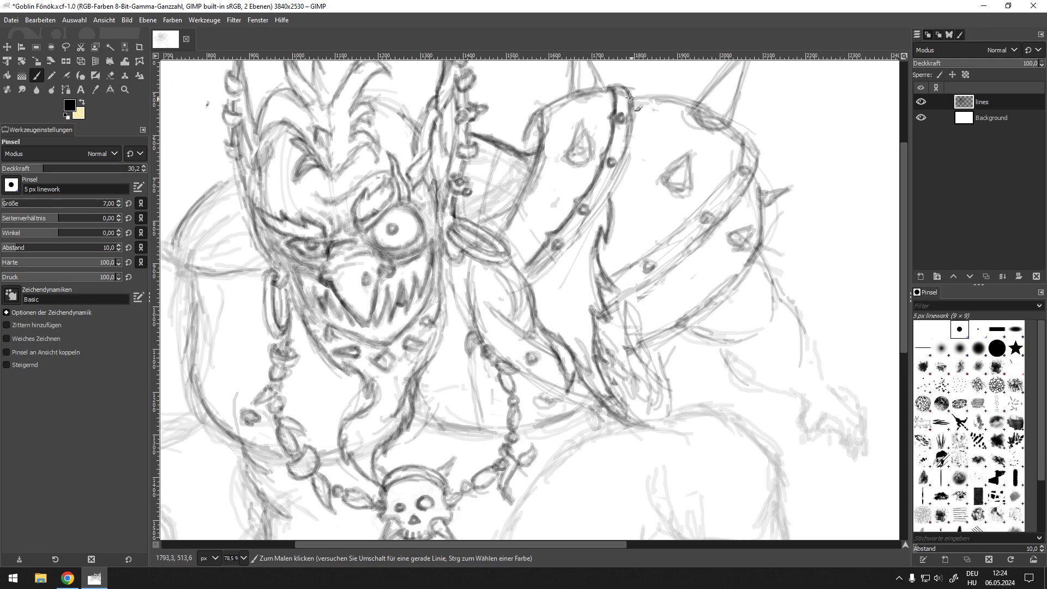
{"action": "mouse_move", "coordinate": [620, 89]}
{"action": "left_mouse_down"}
{"action": "mouse_move", "coordinate": [627, 146]}
{"action": "mouse_move", "coordinate": [631, 132]}
{"action": "mouse_move", "coordinate": [568, 244]}
{"action": "mouse_move", "coordinate": [615, 209]}
{"action": "mouse_move", "coordinate": [618, 189]}
{"action": "mouse_move", "coordinate": [601, 191]}
{"action": "mouse_move", "coordinate": [614, 178]}
{"action": "mouse_move", "coordinate": [545, 264]}
{"action": "left_mouse_up"}
Darken the two tall spikes on top of the shoulder armor, including their rounded bases
{"action": "mouse_move", "coordinate": [535, 117]}
{"action": "left_mouse_down"}
{"action": "mouse_move", "coordinate": [509, 220]}
{"action": "mouse_move", "coordinate": [538, 112]}
{"action": "mouse_move", "coordinate": [626, 89]}
{"action": "mouse_move", "coordinate": [687, 124]}
{"action": "mouse_move", "coordinate": [618, 145]}
{"action": "mouse_move", "coordinate": [548, 221]}
{"action": "mouse_move", "coordinate": [596, 228]}
{"action": "left_mouse_up"}
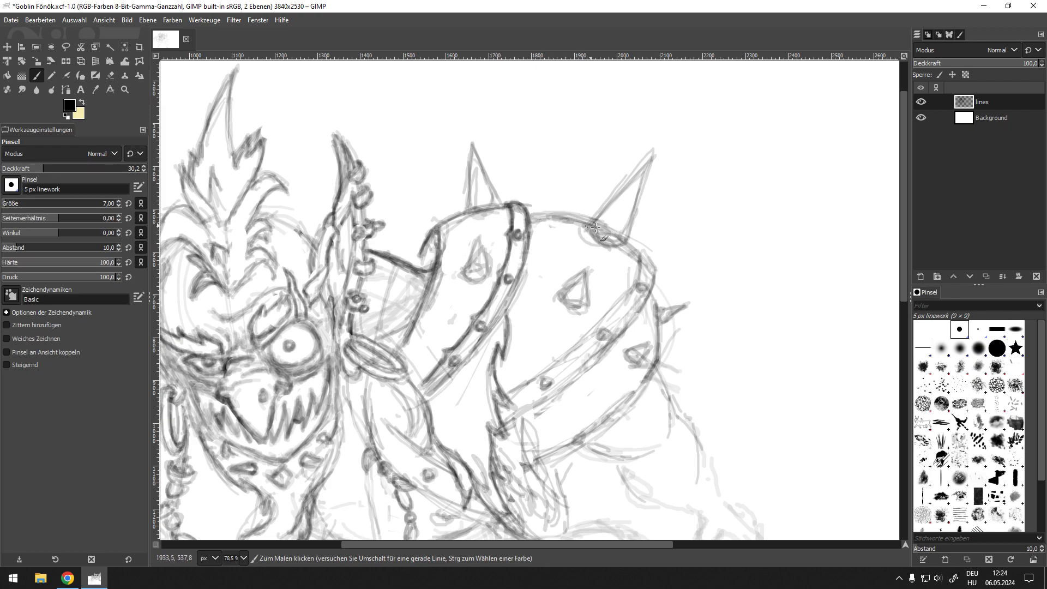
{"action": "mouse_move", "coordinate": [481, 214]}
{"action": "left_mouse_down"}
{"action": "mouse_move", "coordinate": [499, 200]}
{"action": "mouse_move", "coordinate": [468, 211]}
{"action": "mouse_move", "coordinate": [474, 150]}
{"action": "mouse_move", "coordinate": [492, 195]}
{"action": "mouse_move", "coordinate": [472, 148]}
{"action": "mouse_move", "coordinate": [469, 190]}
{"action": "mouse_move", "coordinate": [472, 151]}
{"action": "mouse_move", "coordinate": [484, 198]}
{"action": "left_mouse_up"}
{"action": "mouse_move", "coordinate": [553, 219]}
{"action": "left_mouse_down"}
{"action": "mouse_move", "coordinate": [577, 221]}
{"action": "mouse_move", "coordinate": [537, 223]}
{"action": "mouse_move", "coordinate": [584, 223]}
{"action": "mouse_move", "coordinate": [615, 247]}
{"action": "mouse_move", "coordinate": [587, 224]}
{"action": "mouse_move", "coordinate": [649, 161]}
{"action": "mouse_move", "coordinate": [623, 236]}
{"action": "mouse_move", "coordinate": [645, 166]}
{"action": "mouse_move", "coordinate": [587, 225]}
{"action": "mouse_move", "coordinate": [651, 163]}
{"action": "mouse_move", "coordinate": [630, 233]}
{"action": "mouse_move", "coordinate": [648, 164]}
{"action": "mouse_move", "coordinate": [593, 220]}
{"action": "mouse_move", "coordinate": [636, 178]}
{"action": "mouse_move", "coordinate": [599, 230]}
{"action": "mouse_move", "coordinate": [586, 225]}
{"action": "mouse_move", "coordinate": [632, 249]}
{"action": "mouse_move", "coordinate": [636, 273]}
{"action": "mouse_move", "coordinate": [629, 141]}
{"action": "mouse_move", "coordinate": [650, 168]}
{"action": "mouse_move", "coordinate": [646, 184]}
{"action": "mouse_move", "coordinate": [648, 163]}
{"action": "mouse_move", "coordinate": [663, 183]}
{"action": "mouse_move", "coordinate": [659, 194]}
{"action": "mouse_move", "coordinate": [649, 165]}
{"action": "mouse_move", "coordinate": [636, 173]}
{"action": "mouse_move", "coordinate": [610, 137]}
{"action": "left_mouse_up"}
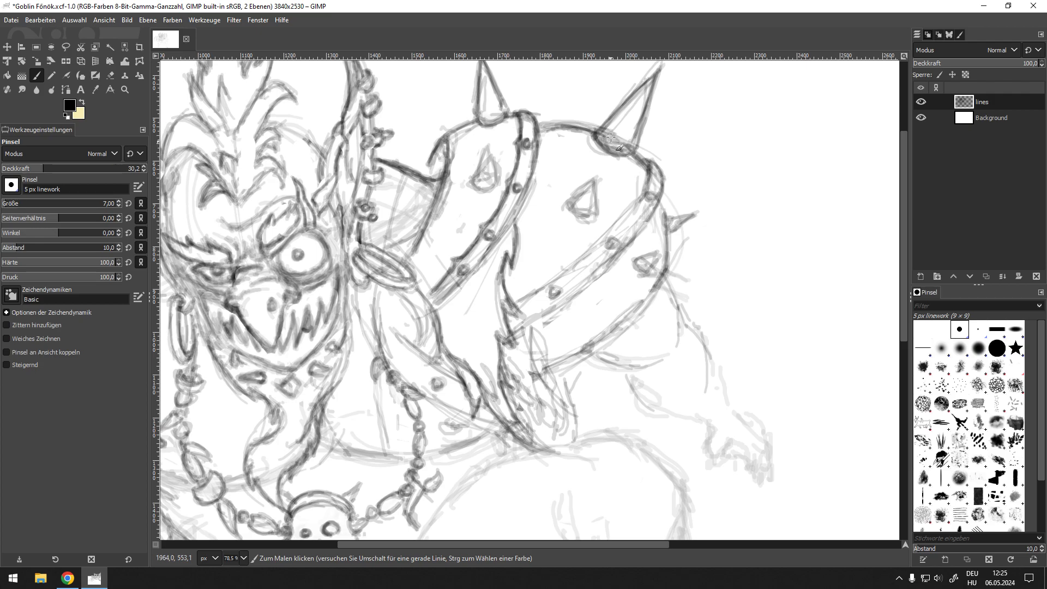
Darken both edges and the rivets of the curved metal band on the outer shoulder plate
{"action": "mouse_move", "coordinate": [636, 191]}
{"action": "left_mouse_down"}
{"action": "mouse_move", "coordinate": [643, 208]}
{"action": "mouse_move", "coordinate": [651, 182]}
{"action": "mouse_move", "coordinate": [642, 206]}
{"action": "mouse_move", "coordinate": [596, 244]}
{"action": "mouse_move", "coordinate": [640, 169]}
{"action": "left_mouse_up"}
{"action": "mouse_move", "coordinate": [599, 244]}
{"action": "left_mouse_down"}
{"action": "mouse_move", "coordinate": [517, 300]}
{"action": "mouse_move", "coordinate": [565, 272]}
{"action": "left_mouse_up"}
{"action": "mouse_move", "coordinate": [662, 178]}
{"action": "left_mouse_down"}
{"action": "mouse_move", "coordinate": [606, 268]}
{"action": "mouse_move", "coordinate": [583, 284]}
{"action": "left_mouse_up"}
{"action": "mouse_move", "coordinate": [530, 319]}
{"action": "left_mouse_down"}
{"action": "mouse_move", "coordinate": [603, 270]}
{"action": "mouse_move", "coordinate": [528, 318]}
{"action": "mouse_move", "coordinate": [616, 256]}
{"action": "mouse_move", "coordinate": [529, 319]}
{"action": "mouse_move", "coordinate": [612, 258]}
{"action": "mouse_move", "coordinate": [651, 193]}
{"action": "left_mouse_up"}
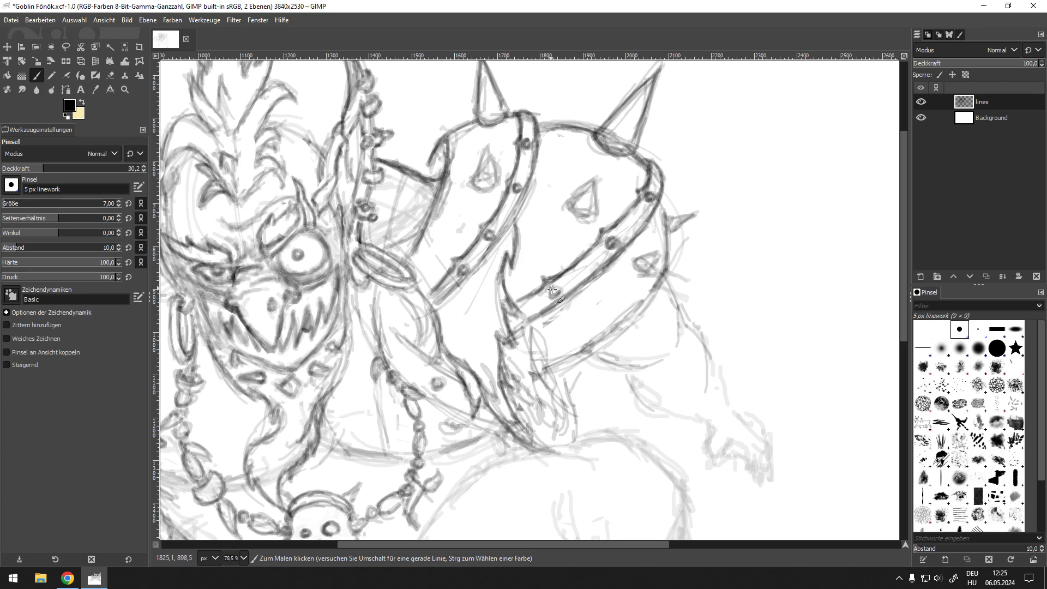
{"action": "left_click_drag", "start_coordinate": [554, 289], "coordinate": [548, 294]}
Outline the two short forward-facing spikes in the middle of the inner and outer shoulder plates
{"action": "scroll", "coordinate": [584, 205], "scroll_direction": "up", "scroll_amount": 3}
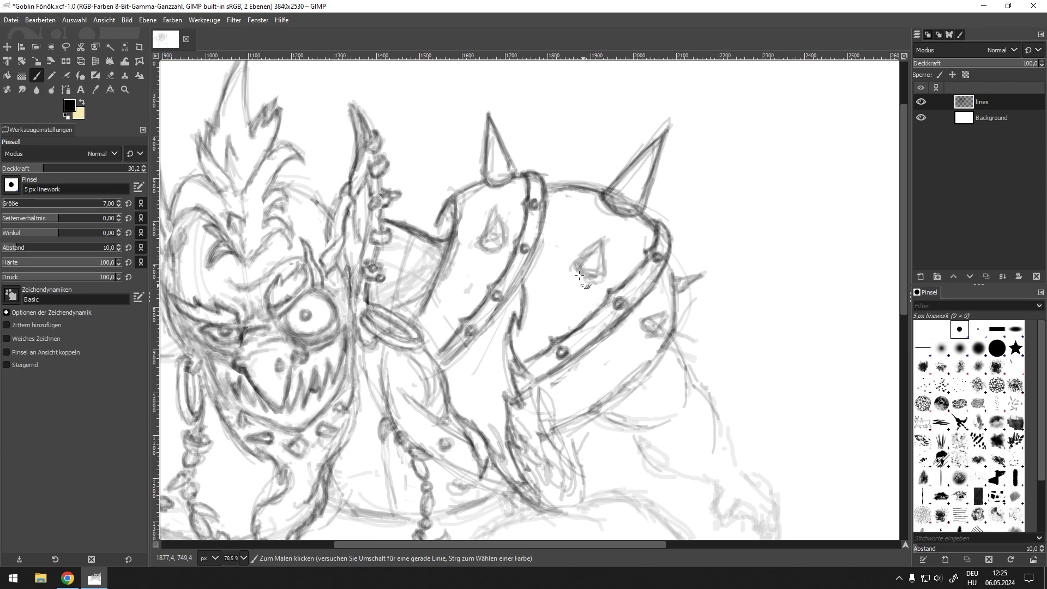
{"action": "mouse_move", "coordinate": [478, 241]}
{"action": "left_mouse_down"}
{"action": "mouse_move", "coordinate": [498, 209]}
{"action": "mouse_move", "coordinate": [480, 235]}
{"action": "mouse_move", "coordinate": [501, 247]}
{"action": "mouse_move", "coordinate": [495, 204]}
{"action": "mouse_move", "coordinate": [507, 236]}
{"action": "left_mouse_up"}
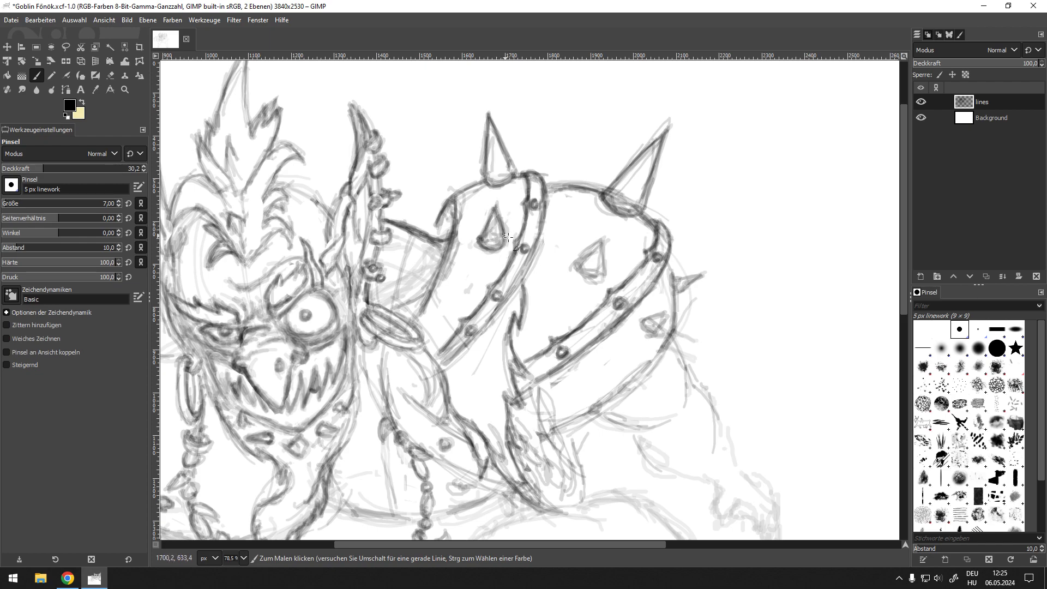
{"action": "mouse_move", "coordinate": [574, 268]}
{"action": "left_mouse_down"}
{"action": "mouse_move", "coordinate": [589, 278]}
{"action": "mouse_move", "coordinate": [600, 256]}
{"action": "mouse_move", "coordinate": [579, 262]}
{"action": "mouse_move", "coordinate": [605, 273]}
{"action": "mouse_move", "coordinate": [578, 237]}
{"action": "left_mouse_up"}
Darken the outer shoulder plate's side and lower edges, its side-pointing spike and the small spike near the rim
{"action": "left_click_drag", "start_coordinate": [591, 335], "coordinate": [538, 258]}
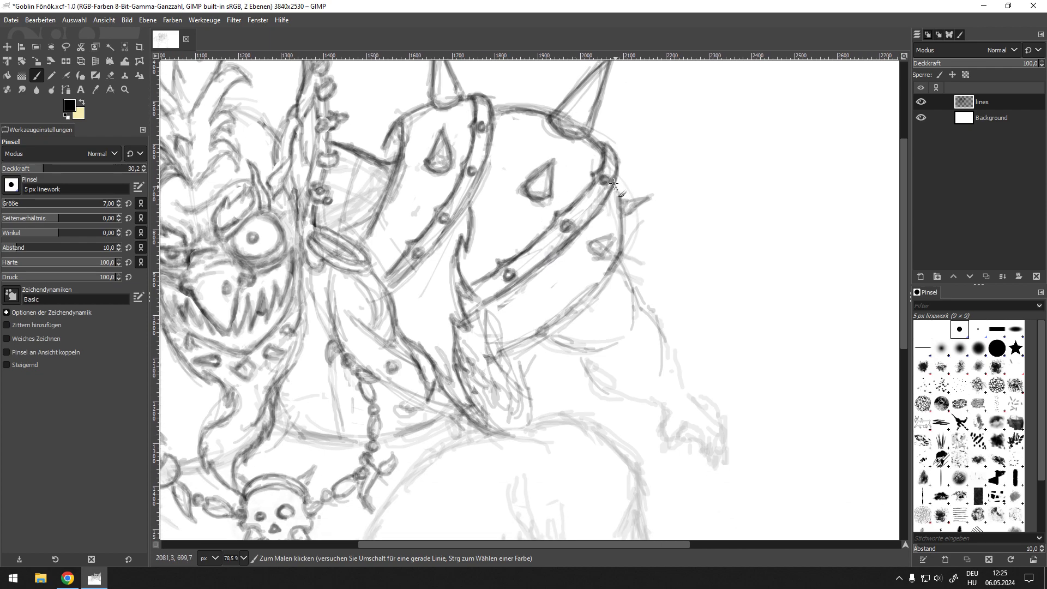
{"action": "mouse_move", "coordinate": [616, 188]}
{"action": "left_mouse_down"}
{"action": "mouse_move", "coordinate": [623, 216]}
{"action": "mouse_move", "coordinate": [625, 201]}
{"action": "mouse_move", "coordinate": [643, 207]}
{"action": "mouse_move", "coordinate": [624, 216]}
{"action": "mouse_move", "coordinate": [646, 203]}
{"action": "mouse_move", "coordinate": [628, 204]}
{"action": "mouse_move", "coordinate": [627, 213]}
{"action": "left_mouse_up"}
{"action": "mouse_move", "coordinate": [631, 251]}
{"action": "left_mouse_down"}
{"action": "mouse_move", "coordinate": [606, 267]}
{"action": "mouse_move", "coordinate": [579, 310]}
{"action": "mouse_move", "coordinate": [531, 335]}
{"action": "left_mouse_up"}
{"action": "mouse_move", "coordinate": [617, 254]}
{"action": "left_mouse_down"}
{"action": "mouse_move", "coordinate": [563, 319]}
{"action": "mouse_move", "coordinate": [581, 307]}
{"action": "mouse_move", "coordinate": [516, 346]}
{"action": "mouse_move", "coordinate": [572, 299]}
{"action": "left_mouse_up"}
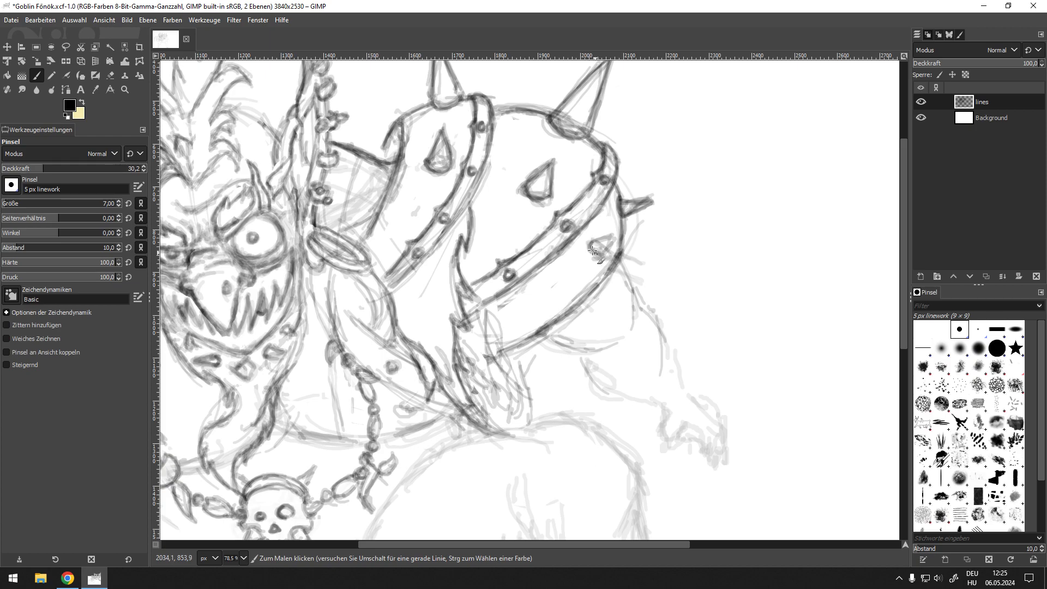
{"action": "mouse_move", "coordinate": [593, 250]}
{"action": "left_mouse_down"}
{"action": "mouse_move", "coordinate": [605, 252]}
{"action": "mouse_move", "coordinate": [598, 242]}
{"action": "left_mouse_up"}
{"action": "mouse_move", "coordinate": [532, 336]}
{"action": "left_mouse_down"}
{"action": "mouse_move", "coordinate": [554, 322]}
{"action": "mouse_move", "coordinate": [515, 348]}
{"action": "mouse_move", "coordinate": [614, 262]}
{"action": "left_mouse_up"}
Erase the rough hair scribble beneath the shoulder armor and redraw it as dark, pointed hair strands
{"action": "scroll", "coordinate": [600, 257], "scroll_direction": "left", "scroll_amount": 3}
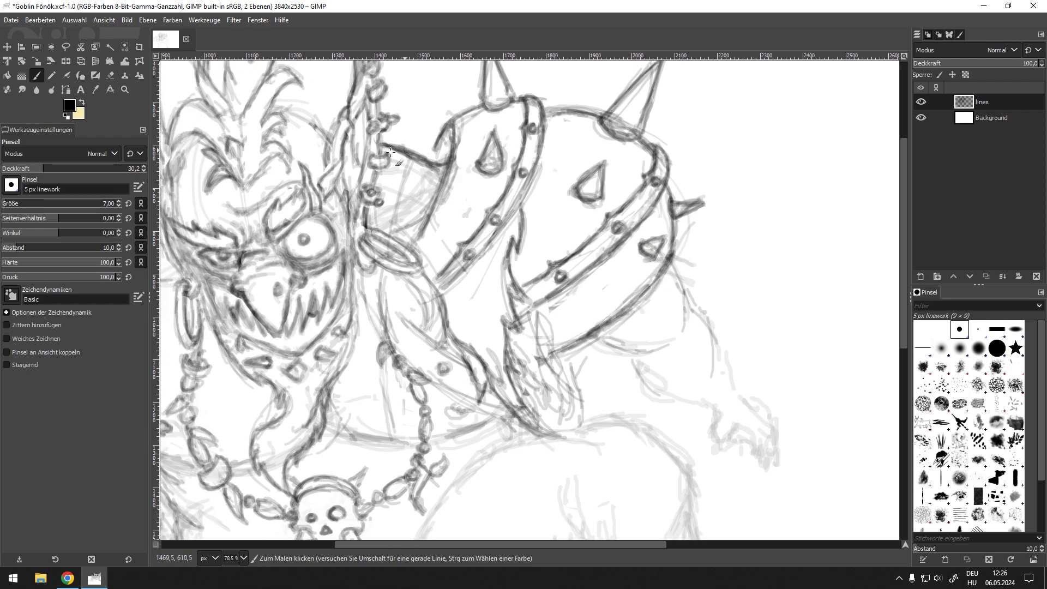
{"action": "scroll", "coordinate": [577, 276], "scroll_direction": "down", "scroll_amount": 5}
{"action": "scroll", "coordinate": [577, 275], "scroll_direction": "right", "scroll_amount": 2}
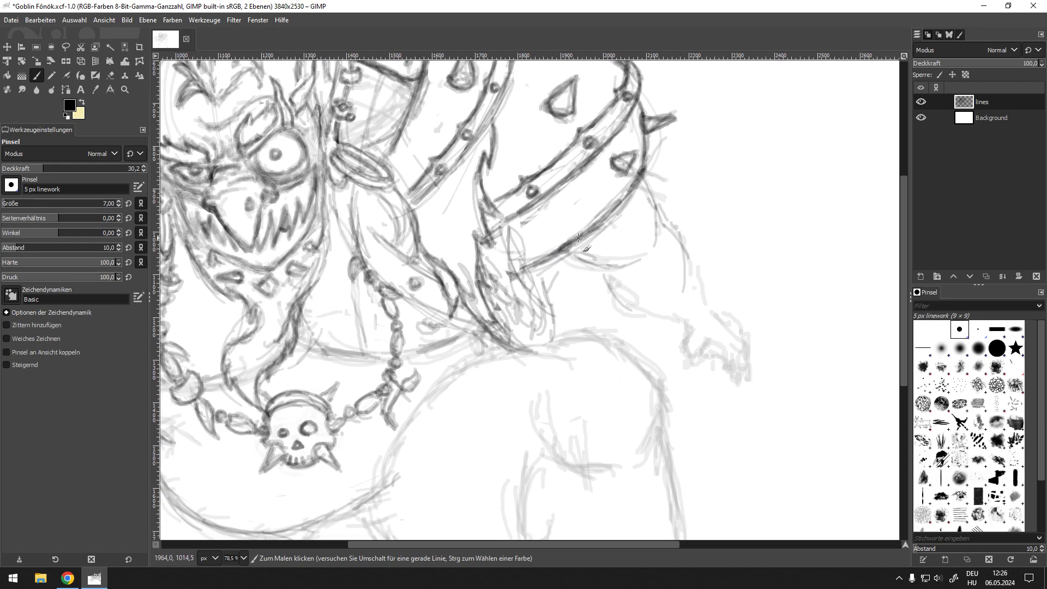
{"action": "key", "text": "shift+e"}
{"action": "mouse_move", "coordinate": [508, 270]}
{"action": "left_mouse_down"}
{"action": "mouse_move", "coordinate": [523, 312]}
{"action": "mouse_move", "coordinate": [552, 290]}
{"action": "mouse_move", "coordinate": [529, 302]}
{"action": "mouse_move", "coordinate": [537, 327]}
{"action": "mouse_move", "coordinate": [543, 306]}
{"action": "mouse_move", "coordinate": [521, 238]}
{"action": "mouse_move", "coordinate": [523, 260]}
{"action": "mouse_move", "coordinate": [495, 263]}
{"action": "mouse_move", "coordinate": [518, 295]}
{"action": "mouse_move", "coordinate": [523, 259]}
{"action": "mouse_move", "coordinate": [543, 277]}
{"action": "mouse_move", "coordinate": [510, 245]}
{"action": "mouse_move", "coordinate": [538, 267]}
{"action": "mouse_move", "coordinate": [504, 292]}
{"action": "mouse_move", "coordinate": [490, 262]}
{"action": "mouse_move", "coordinate": [516, 314]}
{"action": "mouse_move", "coordinate": [526, 310]}
{"action": "mouse_move", "coordinate": [521, 292]}
{"action": "mouse_move", "coordinate": [542, 321]}
{"action": "mouse_move", "coordinate": [499, 298]}
{"action": "mouse_move", "coordinate": [535, 296]}
{"action": "mouse_move", "coordinate": [518, 322]}
{"action": "left_mouse_up"}
{"action": "key", "text": "p"}
{"action": "left_click_drag", "start_coordinate": [599, 321], "coordinate": [528, 340]}
{"action": "mouse_move", "coordinate": [459, 297]}
{"action": "left_mouse_down"}
{"action": "mouse_move", "coordinate": [524, 327]}
{"action": "mouse_move", "coordinate": [505, 341]}
{"action": "left_mouse_up"}
{"action": "left_click_drag", "start_coordinate": [435, 333], "coordinate": [502, 393]}
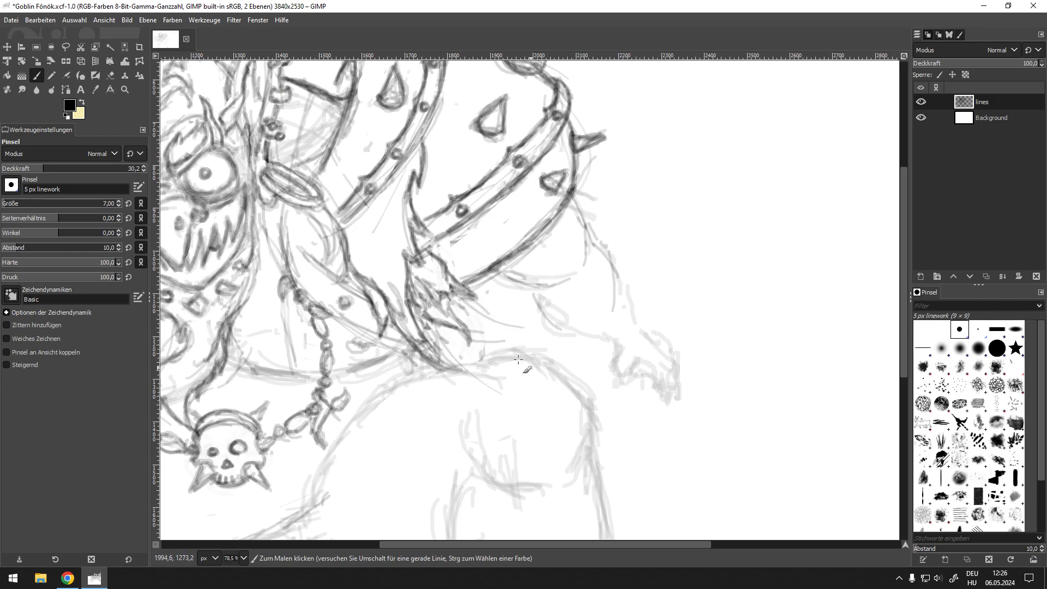
{"action": "left_click_drag", "start_coordinate": [400, 323], "coordinate": [421, 356]}
{"action": "left_click_drag", "start_coordinate": [408, 338], "coordinate": [434, 371]}
Darken the lines between the ear with the rings and the inner shoulder plate
{"action": "left_click_drag", "start_coordinate": [552, 303], "coordinate": [579, 333]}
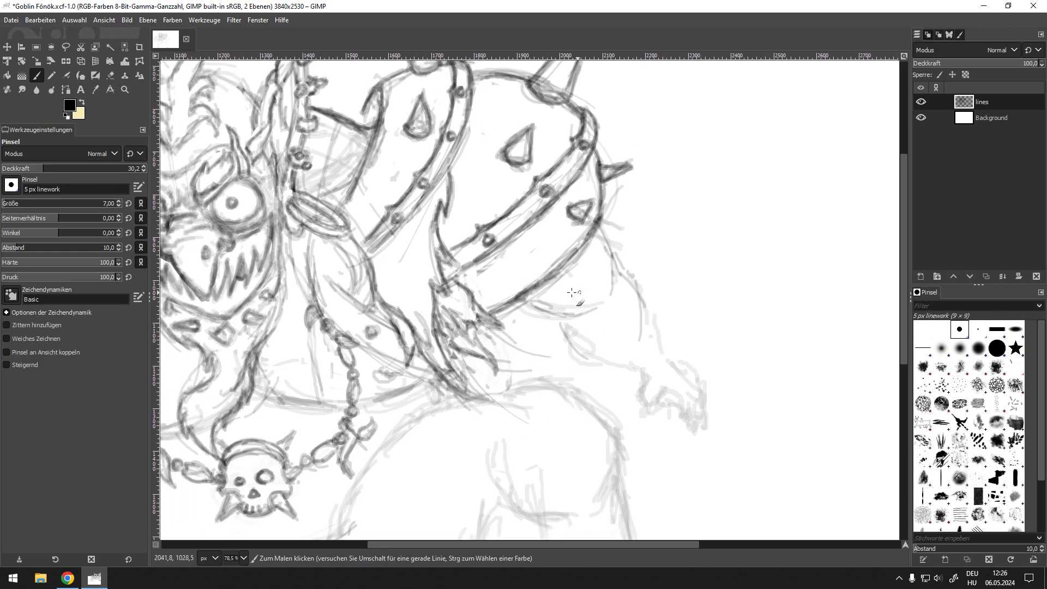
{"action": "left_click_drag", "start_coordinate": [518, 279], "coordinate": [636, 290]}
{"action": "left_click_drag", "start_coordinate": [526, 235], "coordinate": [610, 286]}
{"action": "mouse_move", "coordinate": [560, 188]}
{"action": "left_mouse_down"}
{"action": "mouse_move", "coordinate": [576, 199]}
{"action": "mouse_move", "coordinate": [577, 189]}
{"action": "left_mouse_up"}
{"action": "left_click_drag", "start_coordinate": [523, 254], "coordinate": [547, 249]}
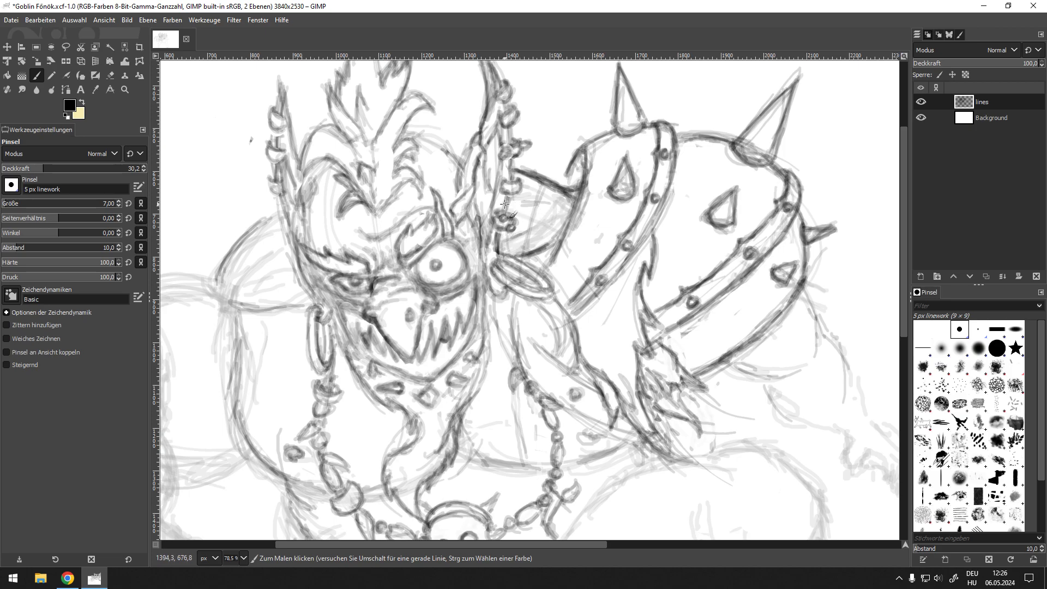
Darken the arched outline and lower edge of the unarmored shoulder beside the goblin's face
{"action": "scroll", "coordinate": [426, 231], "scroll_direction": "left", "scroll_amount": 5}
{"action": "left_click_drag", "start_coordinate": [424, 258], "coordinate": [462, 229]}
{"action": "left_click_drag", "start_coordinate": [424, 301], "coordinate": [493, 304]}
{"action": "left_click_drag", "start_coordinate": [453, 307], "coordinate": [492, 299]}
{"action": "left_click_drag", "start_coordinate": [435, 325], "coordinate": [491, 300]}
{"action": "scroll", "coordinate": [484, 345], "scroll_direction": "down", "scroll_amount": 4}
{"action": "left_click_drag", "start_coordinate": [483, 345], "coordinate": [445, 360]}
Erase the raised open hand and its wrist, setting the eraser to opacity 100 and size 125
{"action": "scroll", "coordinate": [549, 249], "scroll_direction": "down", "scroll_amount": 2}
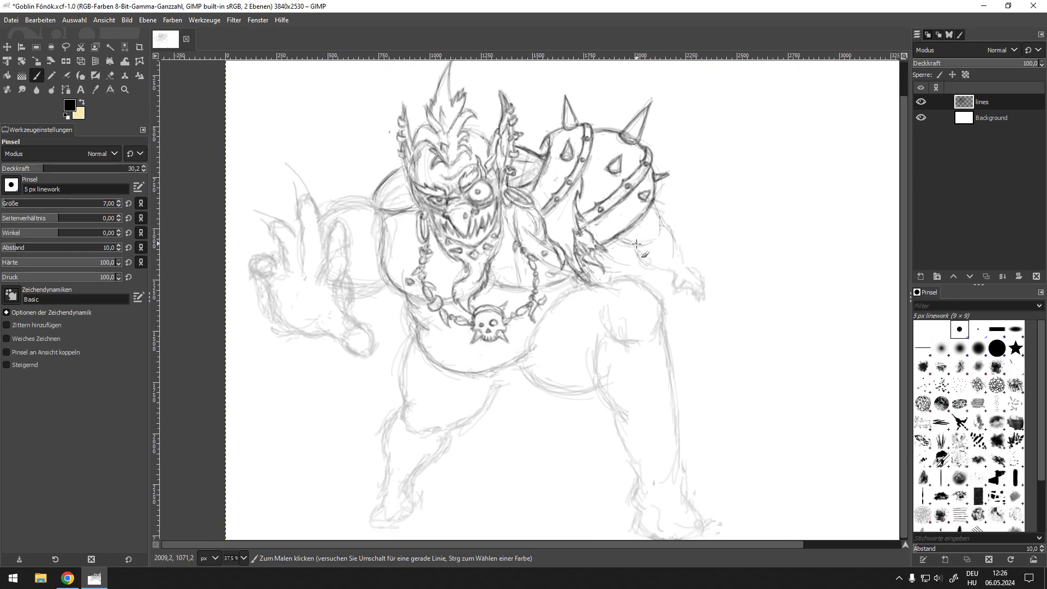
{"action": "scroll", "coordinate": [631, 306], "scroll_direction": "up", "scroll_amount": 1}
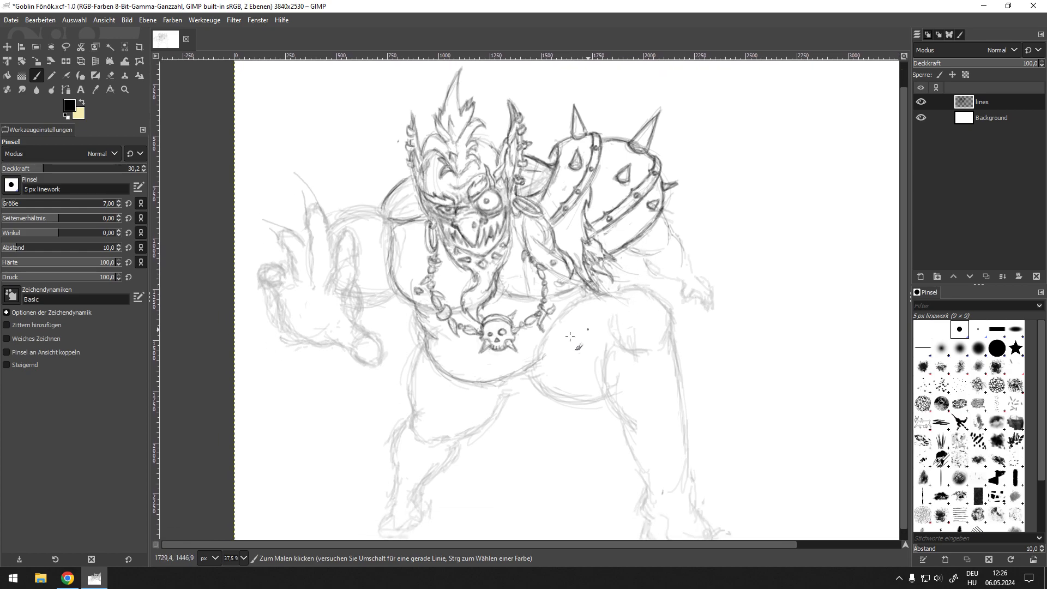
{"action": "scroll", "coordinate": [217, 254], "scroll_direction": "up", "scroll_amount": 5}
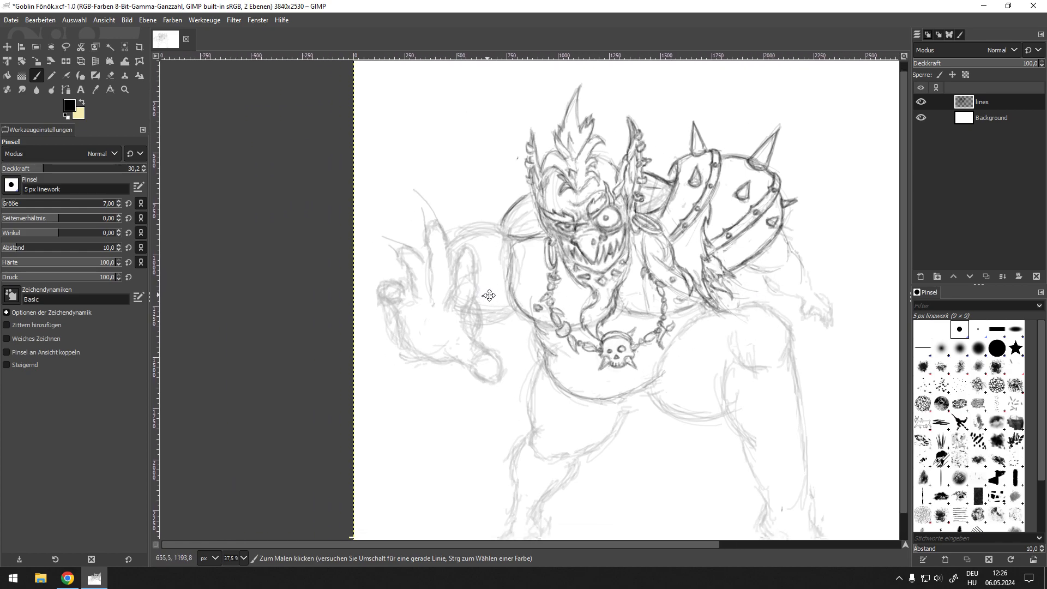
{"action": "key", "text": "shift+e"}
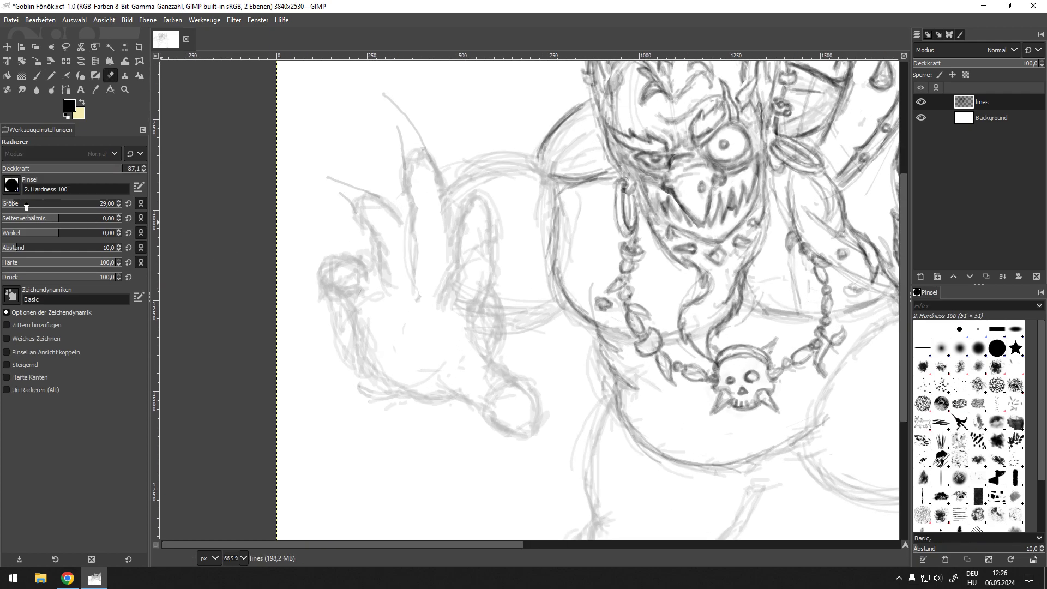
{"action": "scroll", "coordinate": [480, 267], "scroll_direction": "down", "scroll_amount": 2}
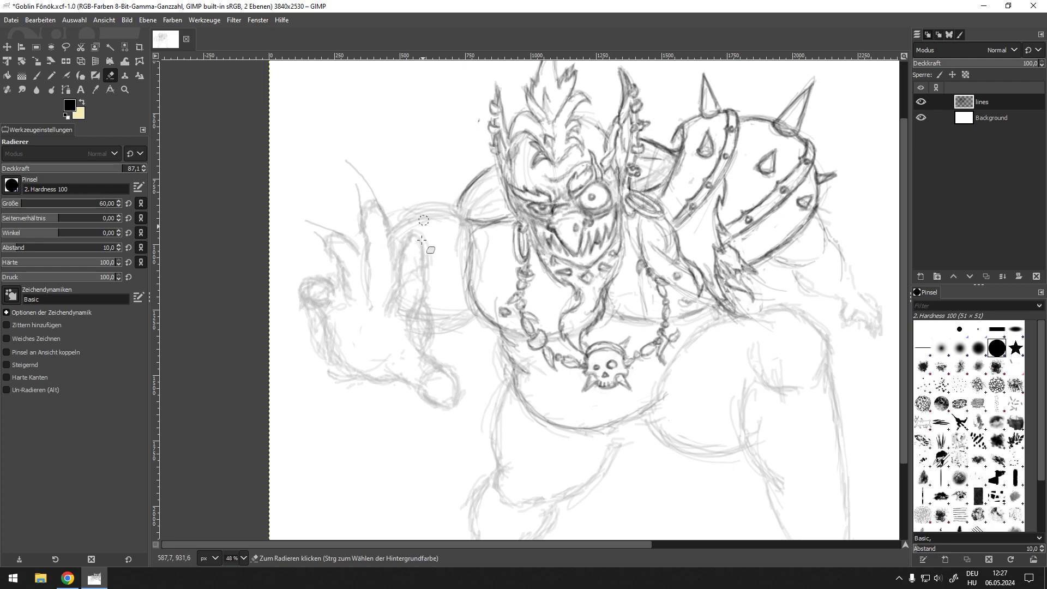
{"action": "mouse_move", "coordinate": [319, 278]}
{"action": "left_mouse_down"}
{"action": "mouse_move", "coordinate": [303, 291]}
{"action": "mouse_move", "coordinate": [345, 356]}
{"action": "left_mouse_up"}
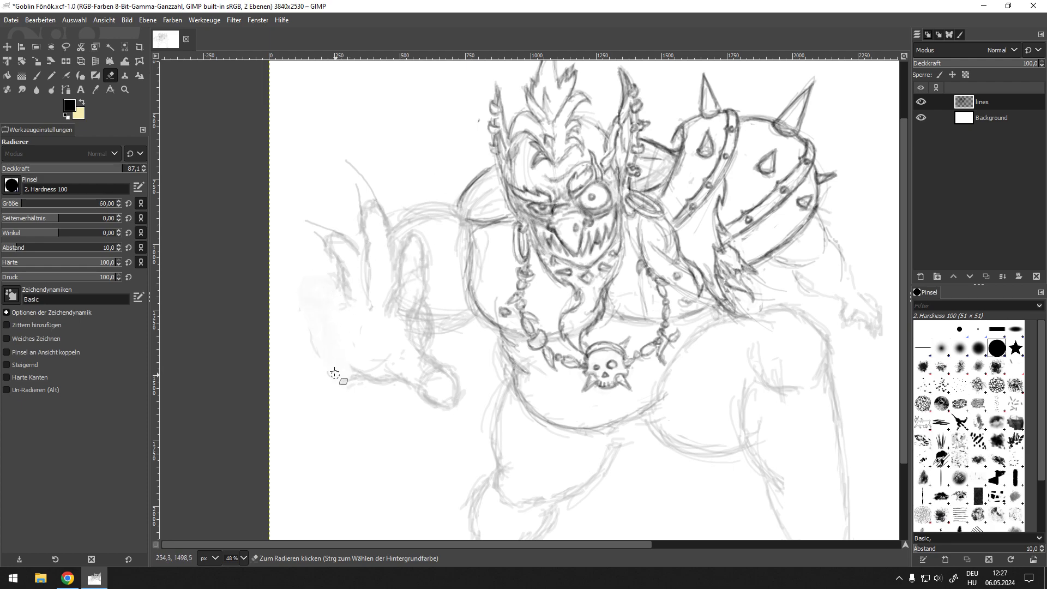
{"action": "left_click_drag", "start_coordinate": [124, 173], "coordinate": [140, 178]}
{"action": "left_click", "coordinate": [34, 204]}
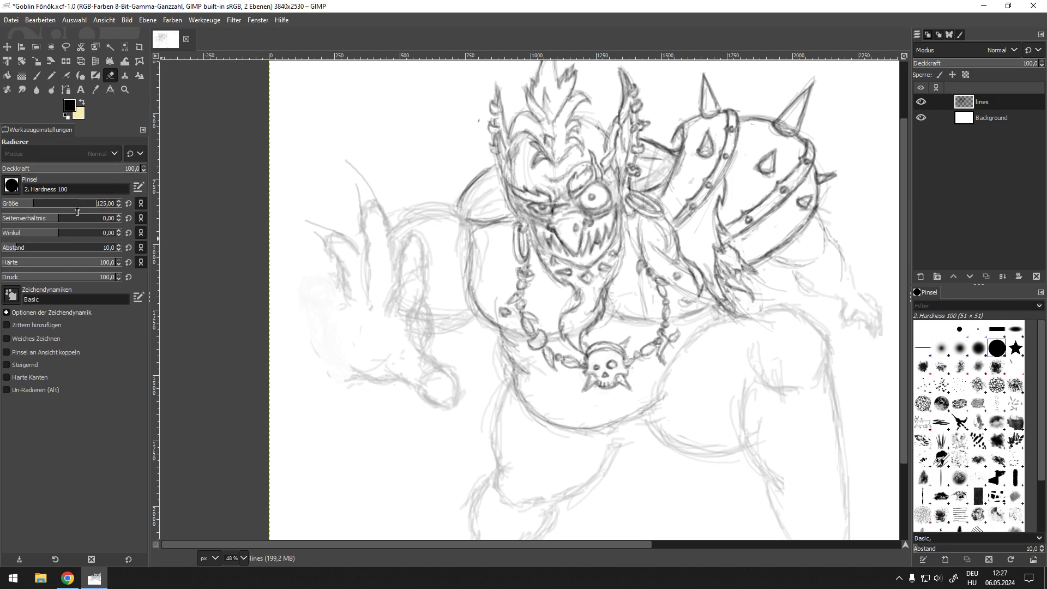
{"action": "mouse_move", "coordinate": [347, 355]}
{"action": "left_mouse_down"}
{"action": "mouse_move", "coordinate": [361, 386]}
{"action": "mouse_move", "coordinate": [384, 379]}
{"action": "mouse_move", "coordinate": [448, 399]}
{"action": "mouse_move", "coordinate": [450, 379]}
{"action": "mouse_move", "coordinate": [429, 361]}
{"action": "mouse_move", "coordinate": [293, 318]}
{"action": "mouse_move", "coordinate": [329, 227]}
{"action": "mouse_move", "coordinate": [309, 219]}
{"action": "mouse_move", "coordinate": [344, 252]}
{"action": "mouse_move", "coordinate": [348, 172]}
{"action": "mouse_move", "coordinate": [374, 215]}
{"action": "mouse_move", "coordinate": [359, 268]}
{"action": "mouse_move", "coordinate": [336, 273]}
{"action": "mouse_move", "coordinate": [415, 244]}
{"action": "mouse_move", "coordinate": [418, 275]}
{"action": "mouse_move", "coordinate": [394, 299]}
{"action": "mouse_move", "coordinate": [415, 296]}
{"action": "mouse_move", "coordinate": [382, 296]}
{"action": "mouse_move", "coordinate": [368, 332]}
{"action": "mouse_move", "coordinate": [402, 346]}
{"action": "left_mouse_up"}
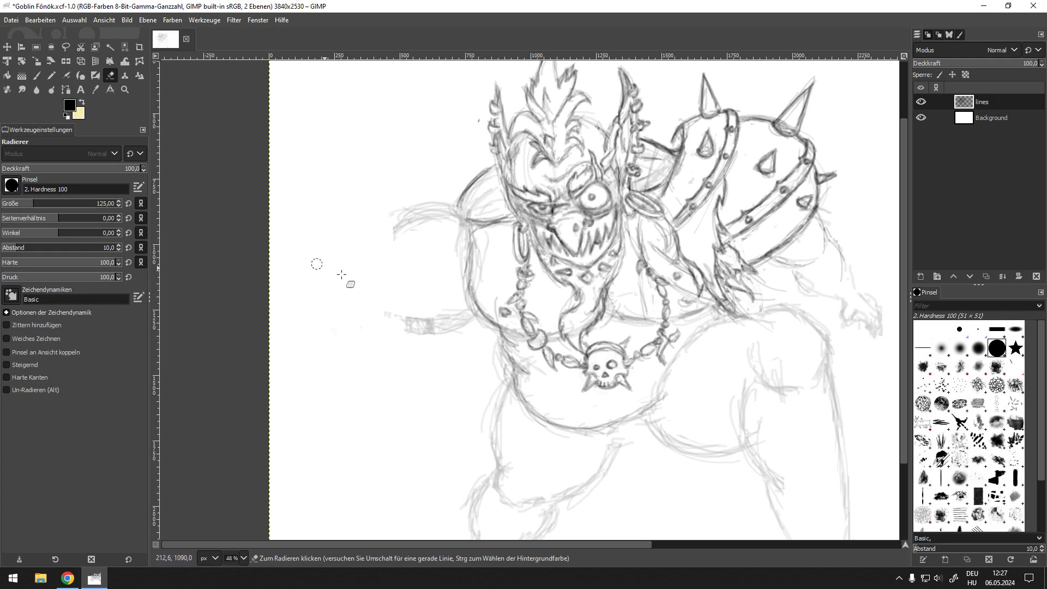
Sketch a new rounded upper arm at the unarmored shoulder and a curved forearm and hand outline in front of it
{"action": "key", "text": "p"}
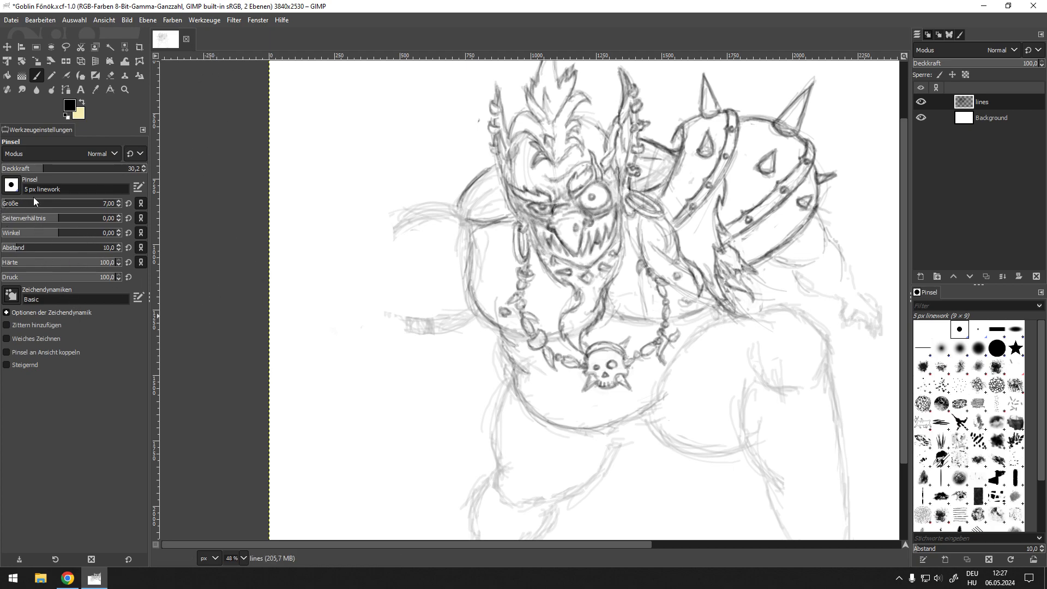
{"action": "left_click_drag", "start_coordinate": [407, 217], "coordinate": [381, 283]}
{"action": "left_click_drag", "start_coordinate": [456, 216], "coordinate": [382, 226]}
{"action": "mouse_move", "coordinate": [389, 284]}
{"action": "left_mouse_down"}
{"action": "mouse_move", "coordinate": [376, 319]}
{"action": "mouse_move", "coordinate": [373, 249]}
{"action": "mouse_move", "coordinate": [336, 287]}
{"action": "mouse_move", "coordinate": [357, 287]}
{"action": "left_mouse_up"}
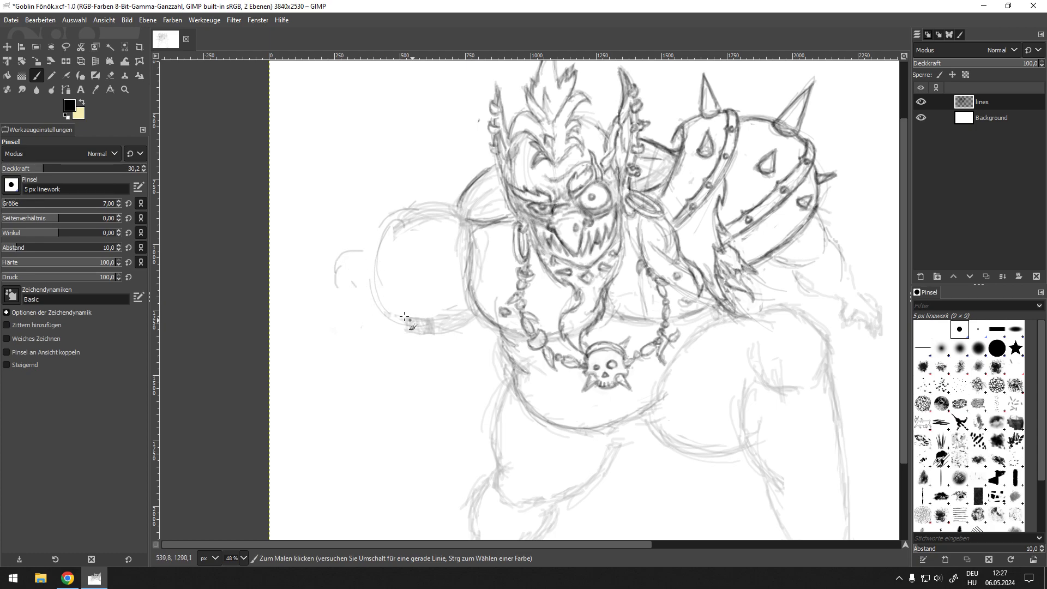
{"action": "mouse_move", "coordinate": [371, 285]}
{"action": "left_mouse_down"}
{"action": "mouse_move", "coordinate": [430, 300]}
{"action": "mouse_move", "coordinate": [451, 328]}
{"action": "mouse_move", "coordinate": [418, 327]}
{"action": "left_mouse_up"}
{"action": "mouse_move", "coordinate": [357, 287]}
{"action": "left_mouse_down"}
{"action": "mouse_move", "coordinate": [321, 291]}
{"action": "mouse_move", "coordinate": [339, 296]}
{"action": "mouse_move", "coordinate": [325, 305]}
{"action": "mouse_move", "coordinate": [343, 288]}
{"action": "mouse_move", "coordinate": [457, 280]}
{"action": "mouse_move", "coordinate": [411, 294]}
{"action": "mouse_move", "coordinate": [397, 285]}
{"action": "mouse_move", "coordinate": [450, 330]}
{"action": "mouse_move", "coordinate": [415, 326]}
{"action": "mouse_move", "coordinate": [450, 335]}
{"action": "mouse_move", "coordinate": [399, 318]}
{"action": "mouse_move", "coordinate": [423, 329]}
{"action": "mouse_move", "coordinate": [426, 308]}
{"action": "mouse_move", "coordinate": [398, 279]}
{"action": "mouse_move", "coordinate": [309, 302]}
{"action": "mouse_move", "coordinate": [314, 322]}
{"action": "mouse_move", "coordinate": [373, 324]}
{"action": "left_mouse_up"}
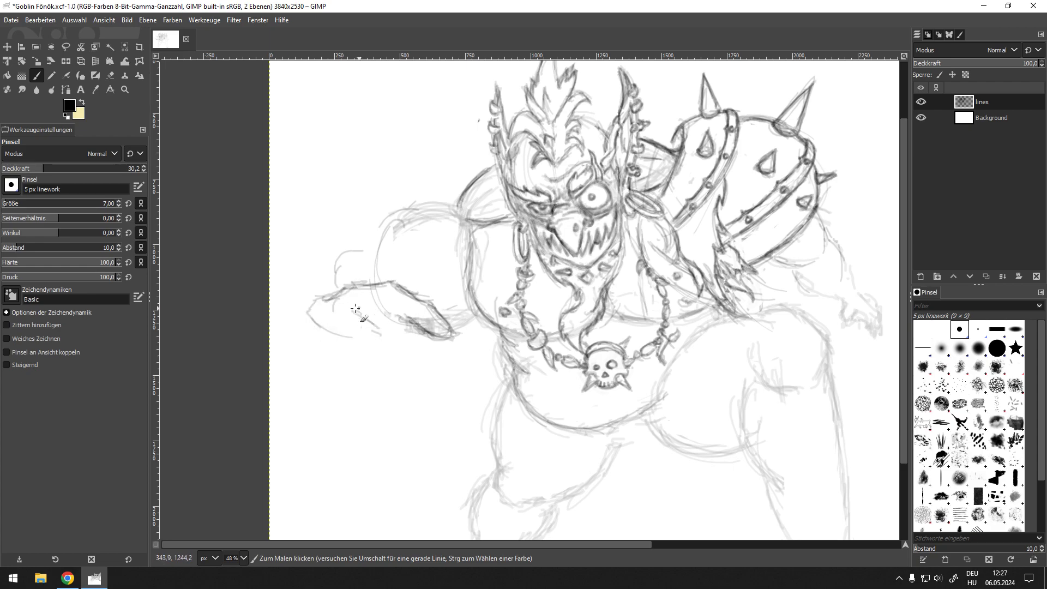
Undo the latest strokes at the end of the new hand outline and redraw its rounded tip
{"action": "key", "text": "ctrl+z"}
{"action": "key", "text": "ctrl+z"}
{"action": "left_click_drag", "start_coordinate": [295, 306], "coordinate": [330, 328]}
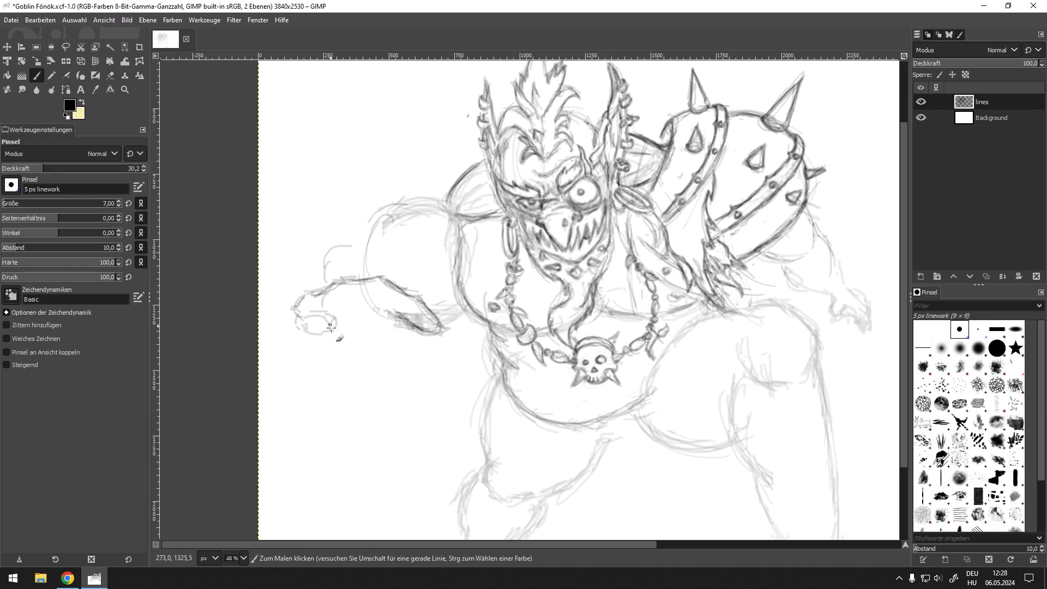
{"action": "key", "text": "ctrl+z"}
{"action": "left_click_drag", "start_coordinate": [322, 338], "coordinate": [326, 322]}
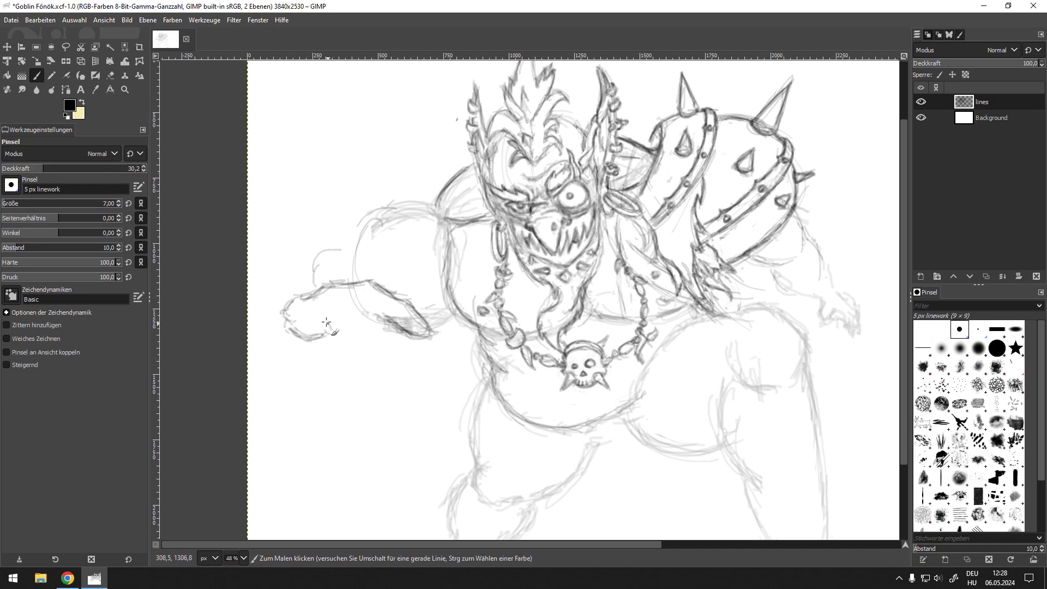
Add inner contour strokes to the hand's tip and sketch the small arcs behind the hand
{"action": "mouse_move", "coordinate": [291, 331]}
{"action": "left_mouse_down"}
{"action": "mouse_move", "coordinate": [281, 316]}
{"action": "mouse_move", "coordinate": [372, 288]}
{"action": "left_mouse_up"}
{"action": "mouse_move", "coordinate": [374, 224]}
{"action": "left_mouse_down"}
{"action": "mouse_move", "coordinate": [364, 286]}
{"action": "mouse_move", "coordinate": [305, 285]}
{"action": "left_mouse_up"}
{"action": "left_click_drag", "start_coordinate": [355, 250], "coordinate": [315, 273]}
{"action": "left_click_drag", "start_coordinate": [336, 260], "coordinate": [321, 268]}
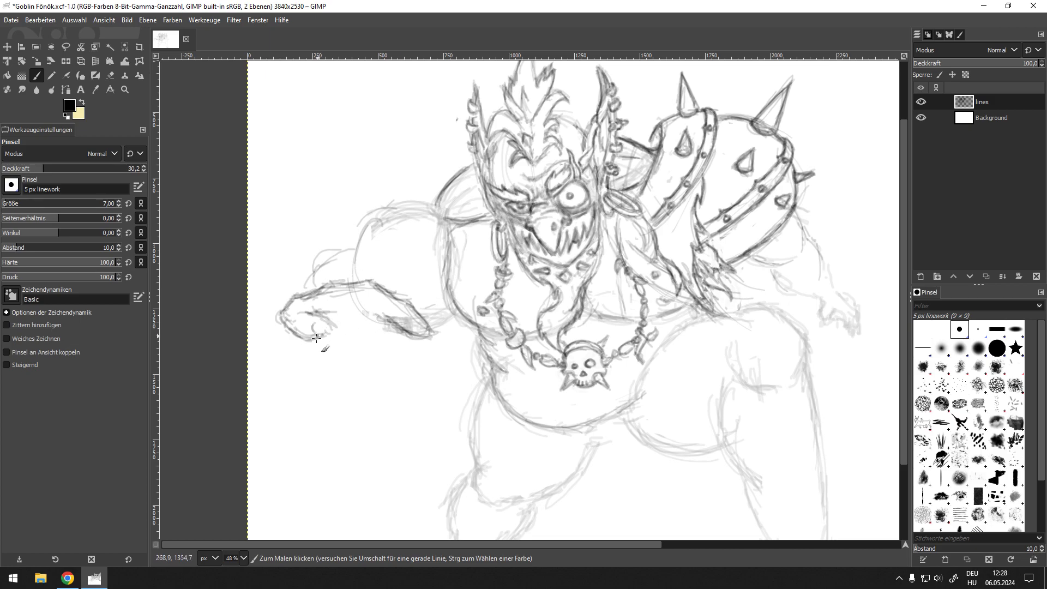
{"action": "mouse_move", "coordinate": [297, 346]}
{"action": "left_mouse_down"}
{"action": "mouse_move", "coordinate": [338, 362]}
{"action": "mouse_move", "coordinate": [314, 364]}
{"action": "mouse_move", "coordinate": [351, 342]}
{"action": "mouse_move", "coordinate": [336, 328]}
{"action": "mouse_move", "coordinate": [348, 332]}
{"action": "mouse_move", "coordinate": [315, 374]}
{"action": "mouse_move", "coordinate": [354, 381]}
{"action": "mouse_move", "coordinate": [374, 365]}
{"action": "mouse_move", "coordinate": [339, 377]}
{"action": "mouse_move", "coordinate": [303, 356]}
{"action": "mouse_move", "coordinate": [350, 367]}
{"action": "mouse_move", "coordinate": [306, 360]}
{"action": "left_mouse_up"}
Erase the inner contour strokes at the hand's tip and redraw the tip as a small rounded fingertip
{"action": "key", "text": "shift+e"}
{"action": "left_click_drag", "start_coordinate": [350, 331], "coordinate": [387, 340]}
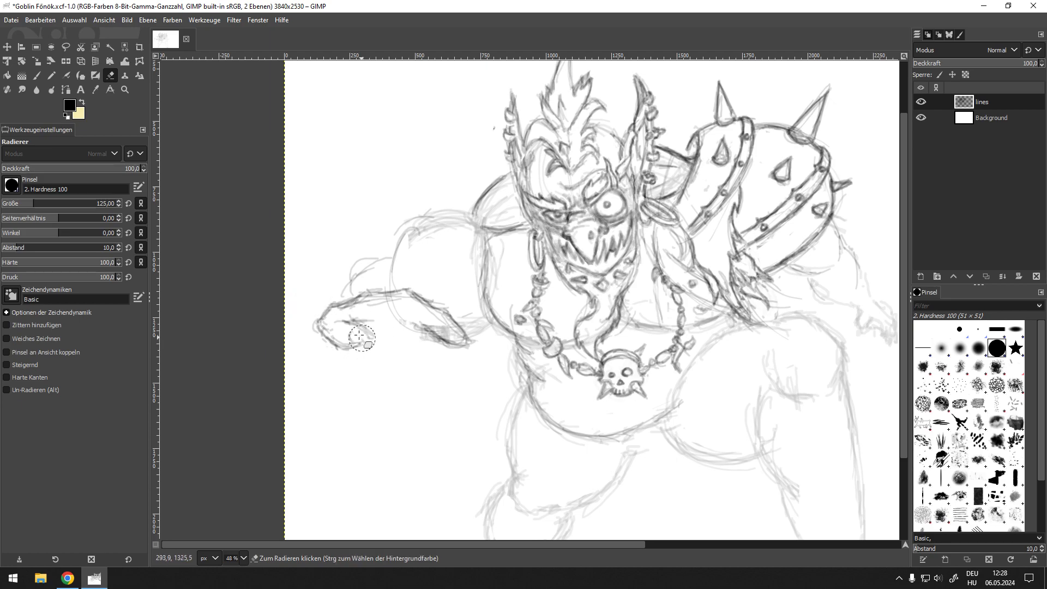
{"action": "key", "text": "p"}
{"action": "mouse_move", "coordinate": [322, 312]}
{"action": "left_mouse_down"}
{"action": "mouse_move", "coordinate": [301, 341]}
{"action": "mouse_move", "coordinate": [316, 324]}
{"action": "mouse_move", "coordinate": [332, 339]}
{"action": "mouse_move", "coordinate": [300, 339]}
{"action": "left_mouse_up"}
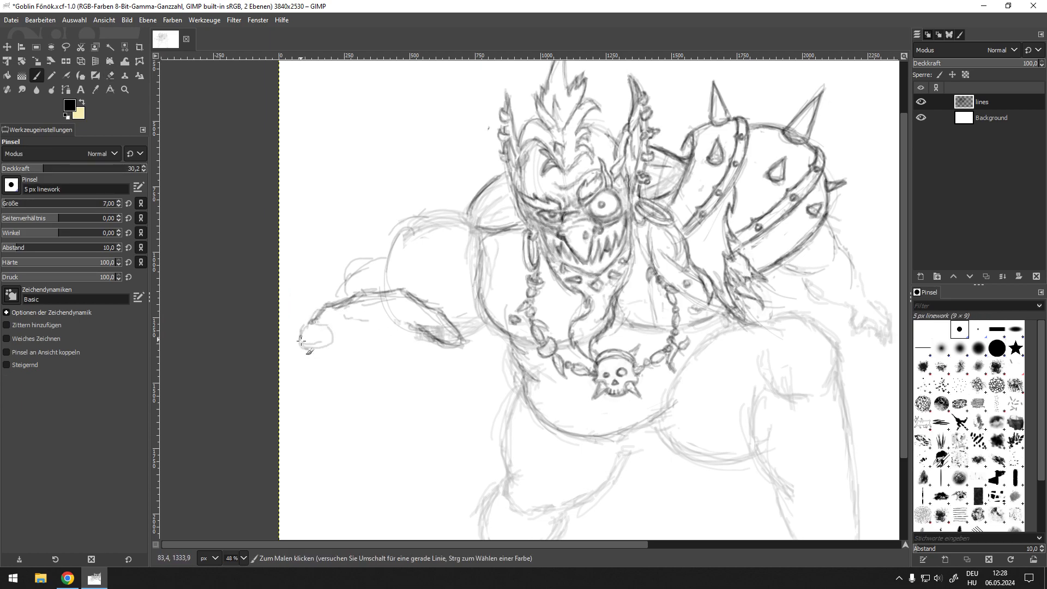
{"action": "left_click_drag", "start_coordinate": [420, 322], "coordinate": [418, 323]}
{"action": "left_click_drag", "start_coordinate": [305, 337], "coordinate": [315, 329]}
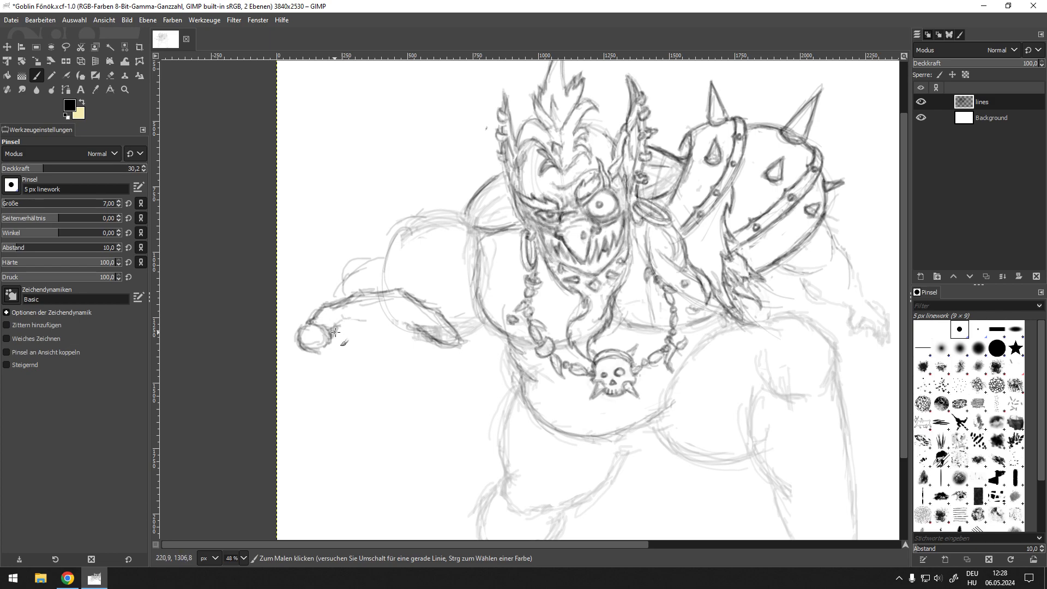
Sketch a second curled finger below the fingertip and a curved outline for the finger beneath it
{"action": "mouse_move", "coordinate": [345, 326]}
{"action": "left_mouse_down"}
{"action": "mouse_move", "coordinate": [369, 310]}
{"action": "mouse_move", "coordinate": [362, 297]}
{"action": "mouse_move", "coordinate": [352, 334]}
{"action": "mouse_move", "coordinate": [384, 333]}
{"action": "mouse_move", "coordinate": [323, 332]}
{"action": "mouse_move", "coordinate": [311, 318]}
{"action": "mouse_move", "coordinate": [303, 344]}
{"action": "mouse_move", "coordinate": [335, 360]}
{"action": "mouse_move", "coordinate": [357, 346]}
{"action": "left_mouse_up"}
{"action": "left_click_drag", "start_coordinate": [350, 351], "coordinate": [362, 360]}
{"action": "mouse_move", "coordinate": [320, 317]}
{"action": "left_mouse_down"}
{"action": "mouse_move", "coordinate": [358, 303]}
{"action": "mouse_move", "coordinate": [392, 309]}
{"action": "mouse_move", "coordinate": [381, 284]}
{"action": "left_mouse_up"}
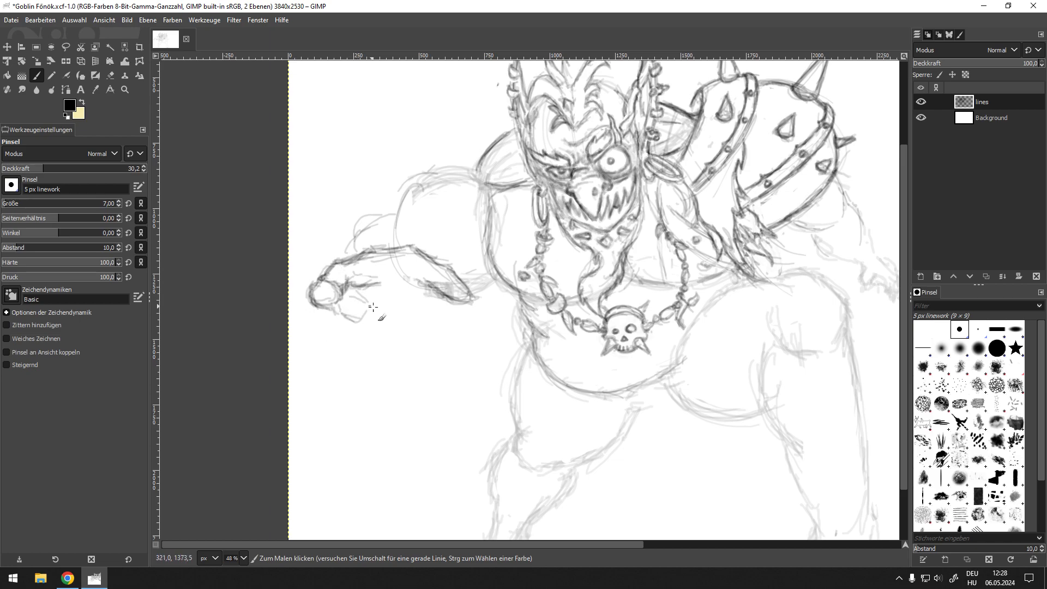
{"action": "mouse_move", "coordinate": [333, 316]}
{"action": "left_mouse_down"}
{"action": "mouse_move", "coordinate": [369, 323]}
{"action": "mouse_move", "coordinate": [356, 297]}
{"action": "mouse_move", "coordinate": [369, 319]}
{"action": "mouse_move", "coordinate": [345, 324]}
{"action": "mouse_move", "coordinate": [361, 312]}
{"action": "mouse_move", "coordinate": [351, 300]}
{"action": "mouse_move", "coordinate": [367, 320]}
{"action": "mouse_move", "coordinate": [365, 309]}
{"action": "mouse_move", "coordinate": [331, 317]}
{"action": "mouse_move", "coordinate": [354, 300]}
{"action": "mouse_move", "coordinate": [336, 325]}
{"action": "mouse_move", "coordinate": [373, 347]}
{"action": "mouse_move", "coordinate": [392, 339]}
{"action": "mouse_move", "coordinate": [375, 323]}
{"action": "mouse_move", "coordinate": [402, 331]}
{"action": "mouse_move", "coordinate": [361, 327]}
{"action": "mouse_move", "coordinate": [397, 320]}
{"action": "left_mouse_up"}
{"action": "mouse_move", "coordinate": [391, 339]}
{"action": "left_mouse_down"}
{"action": "mouse_move", "coordinate": [368, 345]}
{"action": "mouse_move", "coordinate": [346, 337]}
{"action": "mouse_move", "coordinate": [382, 347]}
{"action": "left_mouse_up"}
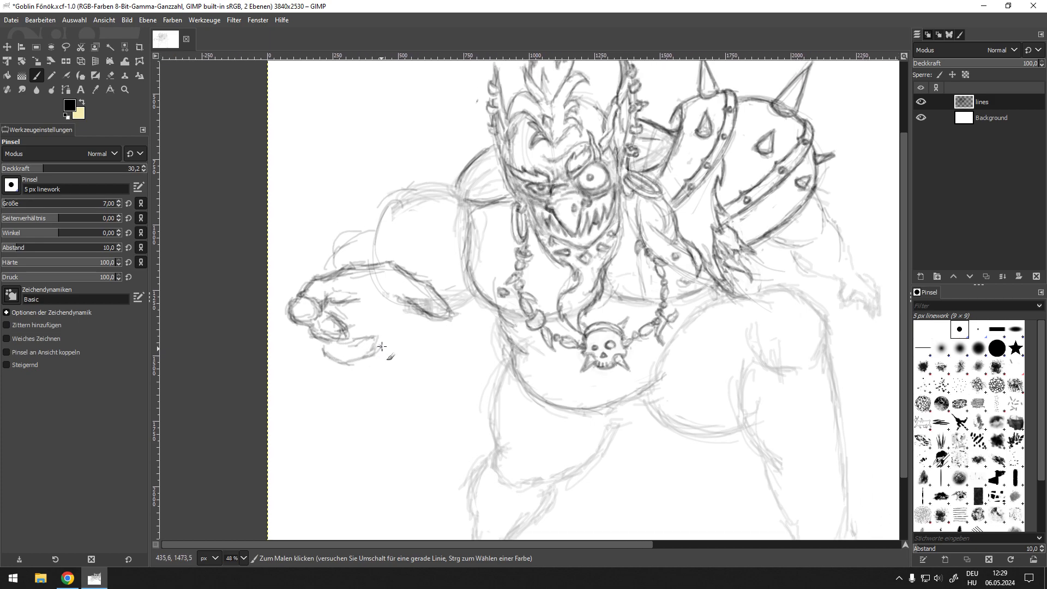
Erase the lines inside the foremost fingertip and redraw its round inner and outer contours
{"action": "key", "text": "shift+e"}
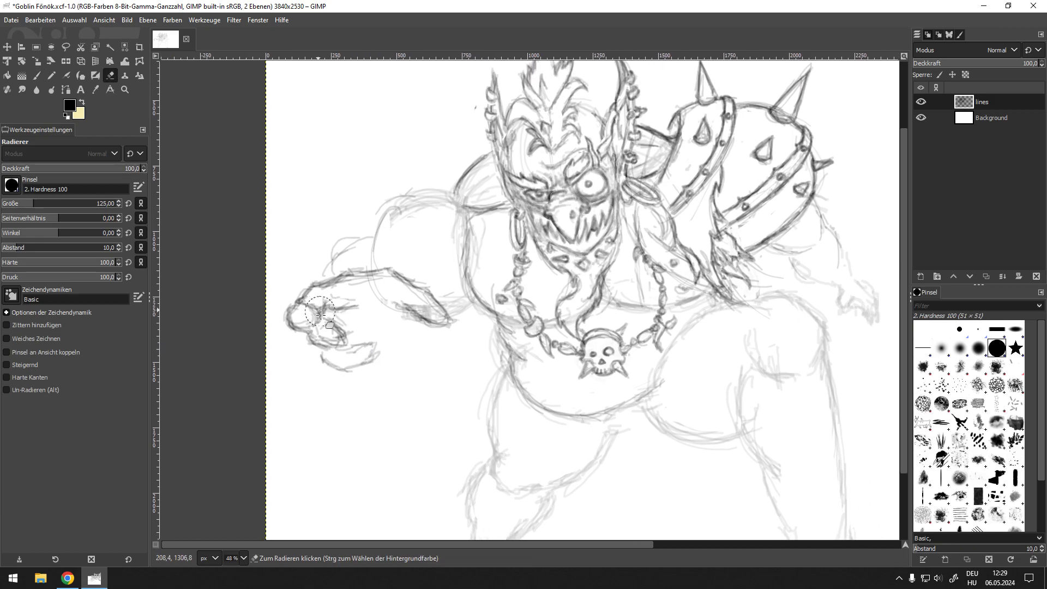
{"action": "scroll", "coordinate": [320, 315], "scroll_direction": "up", "scroll_amount": 3}
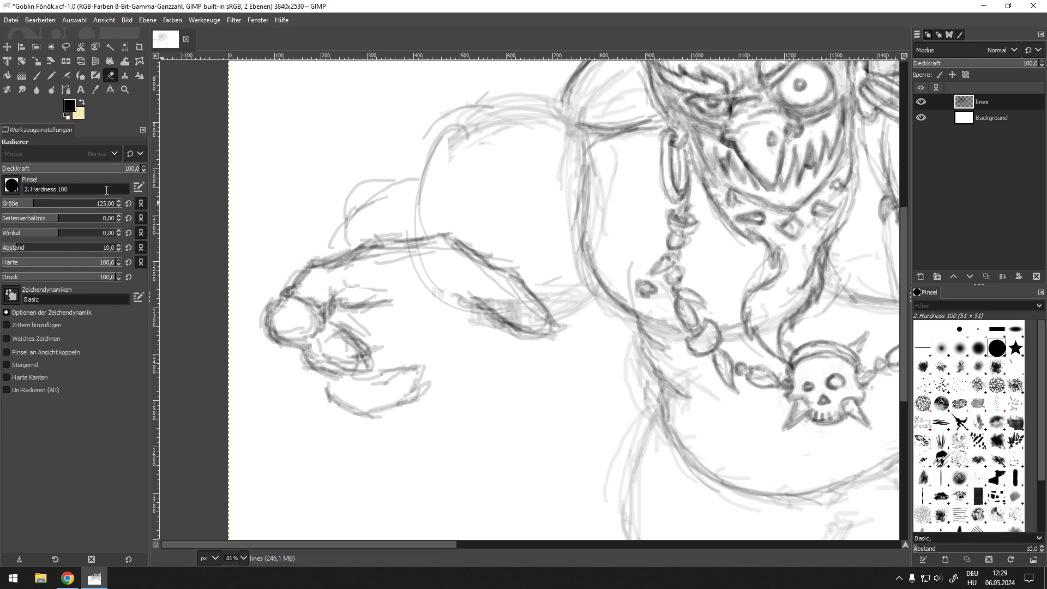
{"action": "key", "text": "p"}
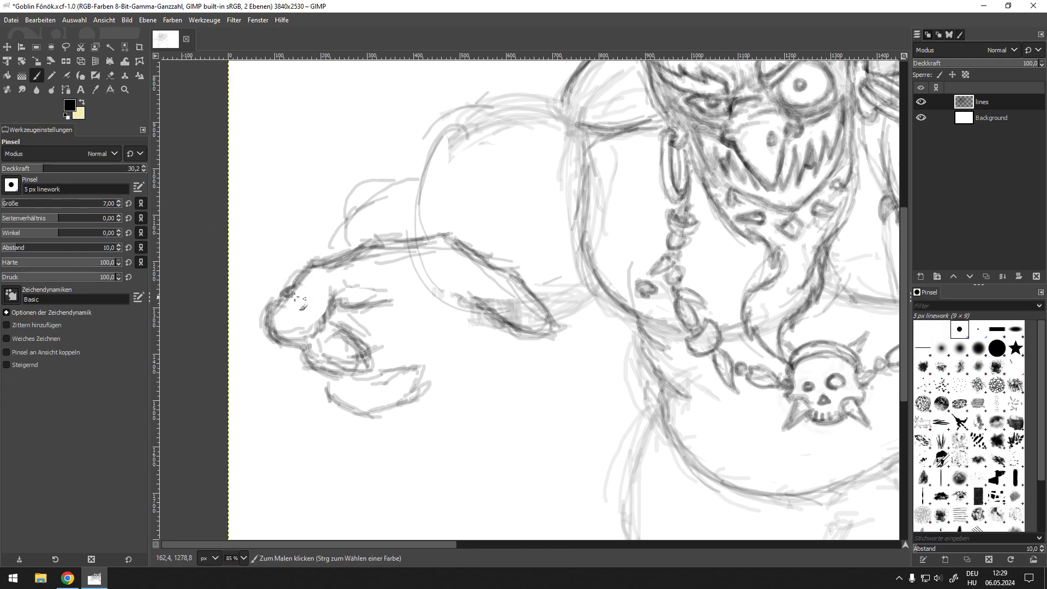
{"action": "mouse_move", "coordinate": [278, 308]}
{"action": "left_mouse_down"}
{"action": "mouse_move", "coordinate": [274, 345]}
{"action": "mouse_move", "coordinate": [297, 304]}
{"action": "mouse_move", "coordinate": [310, 320]}
{"action": "mouse_move", "coordinate": [300, 341]}
{"action": "mouse_move", "coordinate": [313, 311]}
{"action": "left_mouse_up"}
{"action": "left_click_drag", "start_coordinate": [281, 344], "coordinate": [326, 310]}
Darken the lower curled fingers and extend the underside of the hand toward the wrist
{"action": "mouse_move", "coordinate": [313, 358]}
{"action": "left_mouse_down"}
{"action": "mouse_move", "coordinate": [327, 369]}
{"action": "mouse_move", "coordinate": [355, 352]}
{"action": "mouse_move", "coordinate": [319, 375]}
{"action": "mouse_move", "coordinate": [406, 366]}
{"action": "mouse_move", "coordinate": [430, 388]}
{"action": "mouse_move", "coordinate": [349, 413]}
{"action": "left_mouse_up"}
{"action": "mouse_move", "coordinate": [373, 353]}
{"action": "left_mouse_down"}
{"action": "mouse_move", "coordinate": [398, 348]}
{"action": "mouse_move", "coordinate": [417, 368]}
{"action": "left_mouse_up"}
{"action": "left_click_drag", "start_coordinate": [369, 402], "coordinate": [350, 409]}
{"action": "left_click_drag", "start_coordinate": [369, 394], "coordinate": [384, 404]}
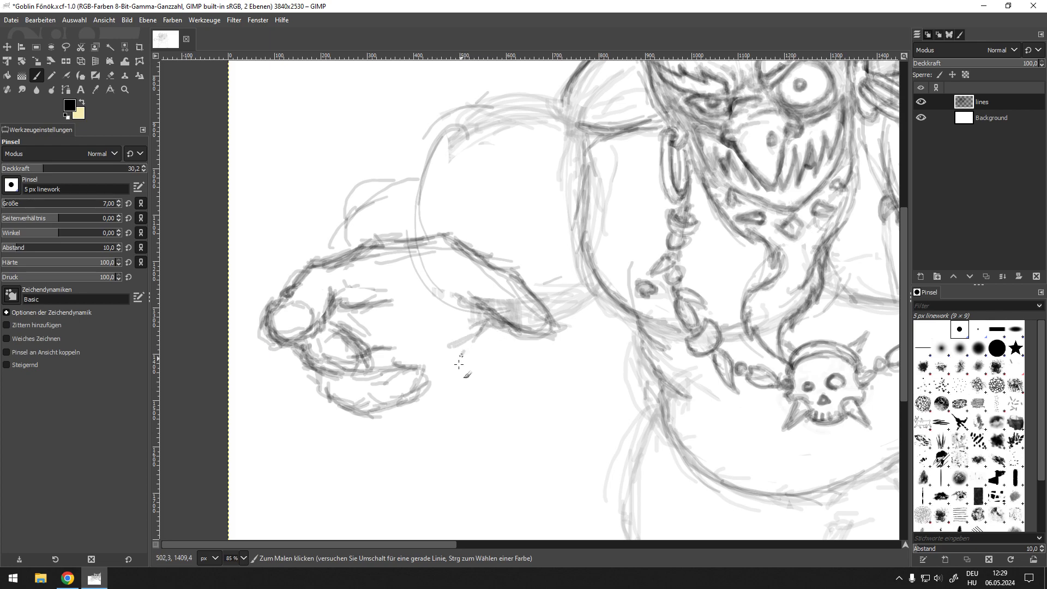
Erase the newly drawn hand and forearm outline with the eraser at size 81
{"action": "scroll", "coordinate": [431, 396], "scroll_direction": "down", "scroll_amount": 2}
{"action": "scroll", "coordinate": [431, 396], "scroll_direction": "down", "scroll_amount": 4}
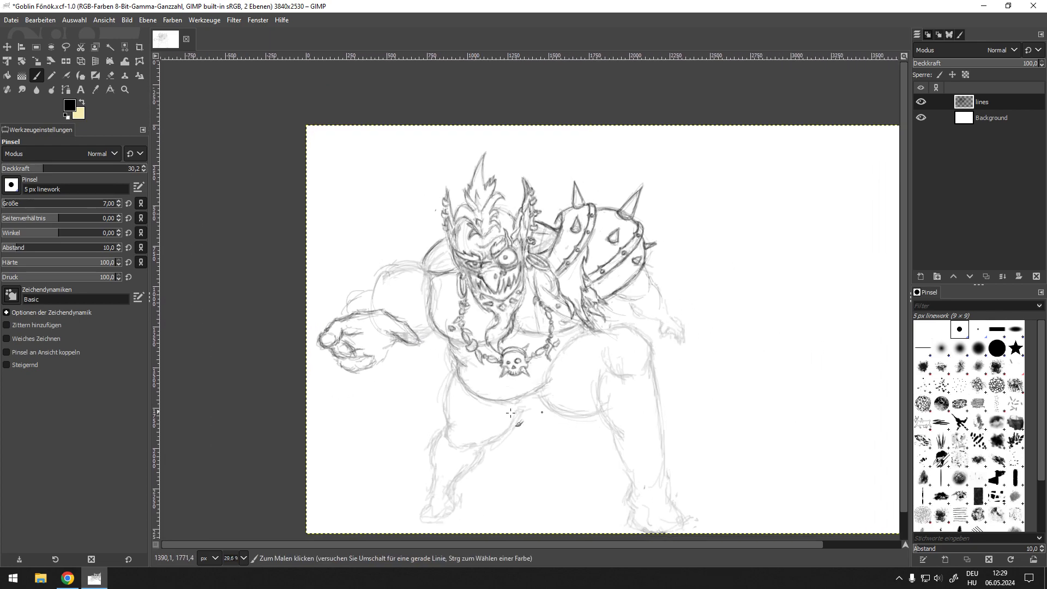
{"action": "scroll", "coordinate": [403, 349], "scroll_direction": "up", "scroll_amount": 3}
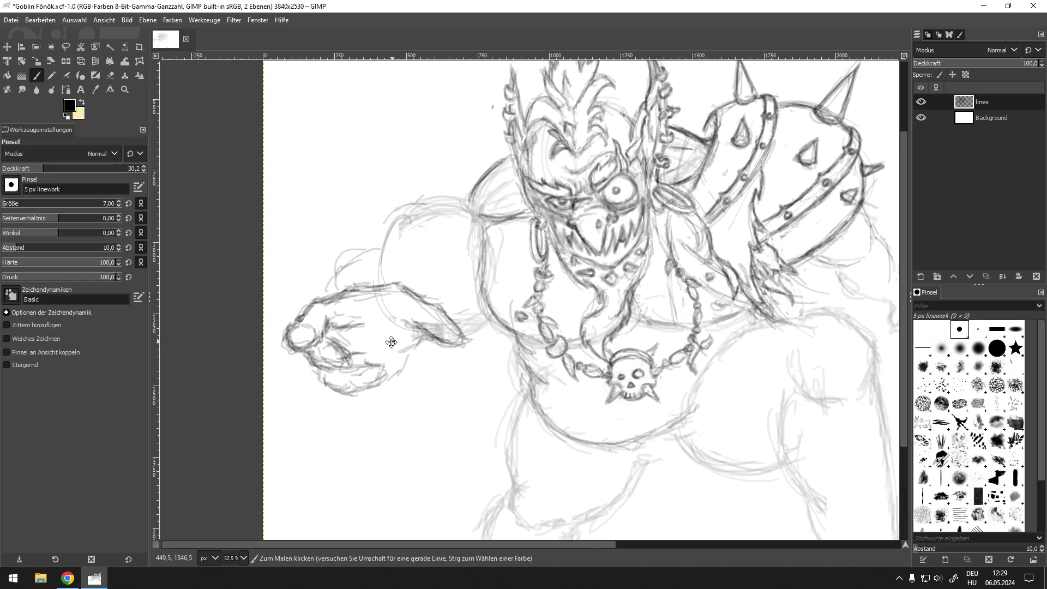
{"action": "scroll", "coordinate": [420, 330], "scroll_direction": "down", "scroll_amount": 3}
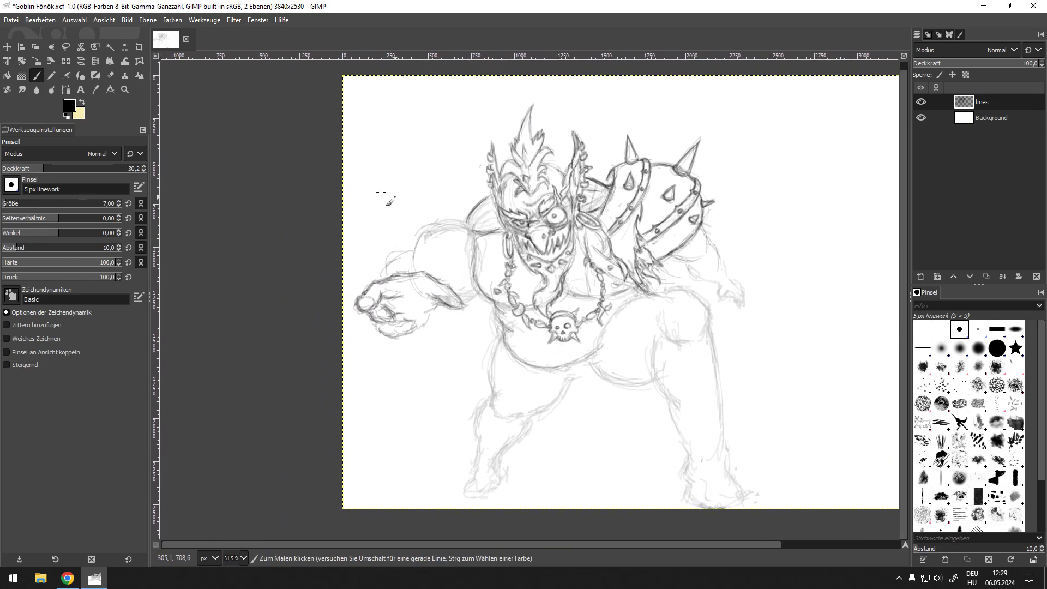
{"action": "left_click", "coordinate": [402, 150], "text": "shift"}
{"action": "left_click", "coordinate": [361, 243]}
{"action": "scroll", "coordinate": [432, 306], "scroll_direction": "up", "scroll_amount": 3}
{"action": "key", "text": "shift+e"}
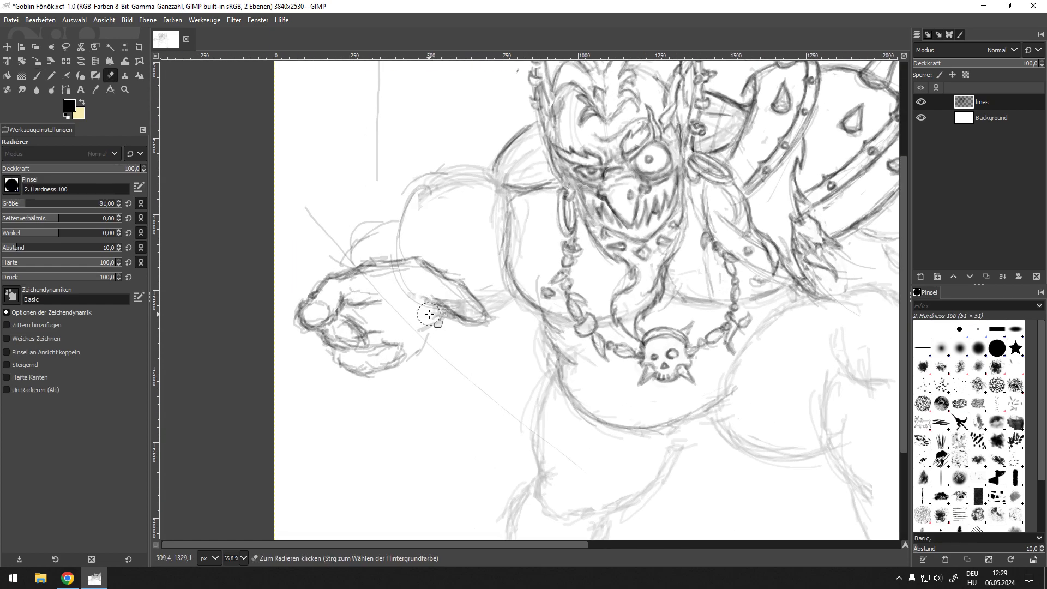
{"action": "mouse_move", "coordinate": [330, 313]}
{"action": "left_mouse_down"}
{"action": "mouse_move", "coordinate": [314, 324]}
{"action": "mouse_move", "coordinate": [354, 360]}
{"action": "mouse_move", "coordinate": [402, 359]}
{"action": "mouse_move", "coordinate": [352, 350]}
{"action": "mouse_move", "coordinate": [357, 300]}
{"action": "mouse_move", "coordinate": [343, 289]}
{"action": "mouse_move", "coordinate": [422, 264]}
{"action": "mouse_move", "coordinate": [463, 287]}
{"action": "mouse_move", "coordinate": [421, 286]}
{"action": "mouse_move", "coordinate": [472, 330]}
{"action": "mouse_move", "coordinate": [450, 334]}
{"action": "left_mouse_up"}
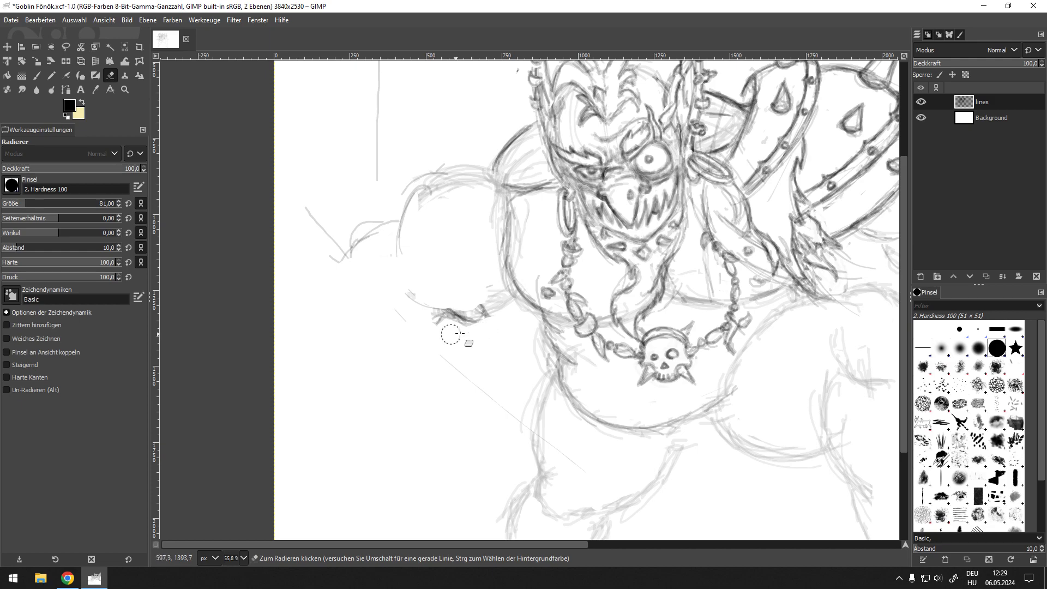
Redraw the rounded lower contour of the upper arm and erase leftover forearm strokes around it
{"action": "key", "text": "p"}
{"action": "scroll", "coordinate": [425, 206], "scroll_direction": "down", "scroll_amount": 1}
{"action": "mouse_move", "coordinate": [407, 154]}
{"action": "left_mouse_down"}
{"action": "mouse_move", "coordinate": [419, 246]}
{"action": "mouse_move", "coordinate": [461, 289]}
{"action": "mouse_move", "coordinate": [472, 283]}
{"action": "left_mouse_up"}
{"action": "key", "text": "shift+e"}
{"action": "key", "text": "p"}
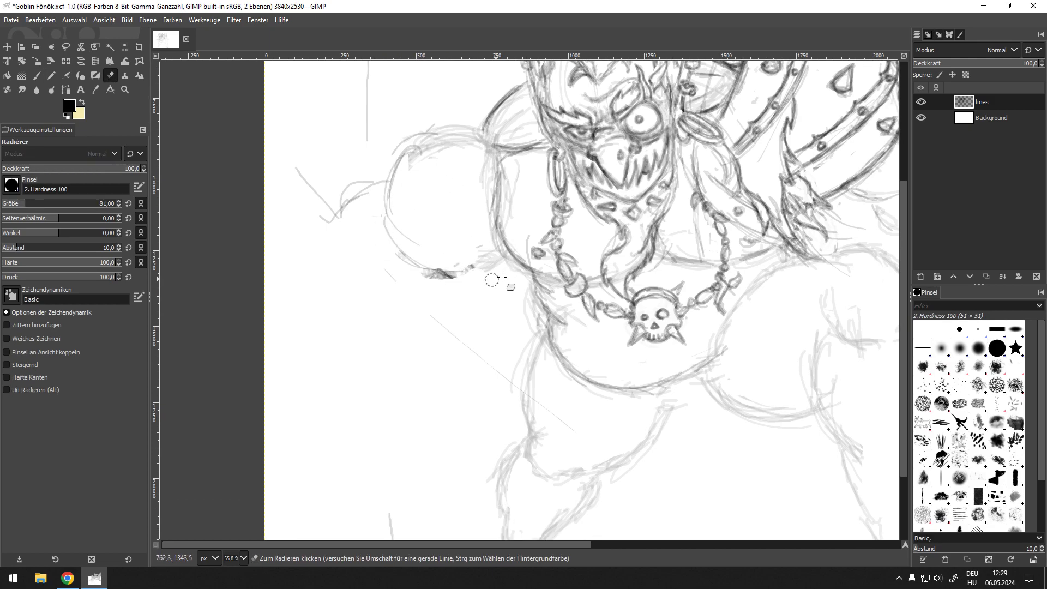
{"action": "scroll", "coordinate": [469, 278], "scroll_direction": "down", "scroll_amount": 1}
{"action": "left_click_drag", "start_coordinate": [475, 256], "coordinate": [392, 243]}
{"action": "left_click_drag", "start_coordinate": [408, 163], "coordinate": [454, 258]}
{"action": "left_click_drag", "start_coordinate": [382, 183], "coordinate": [401, 229]}
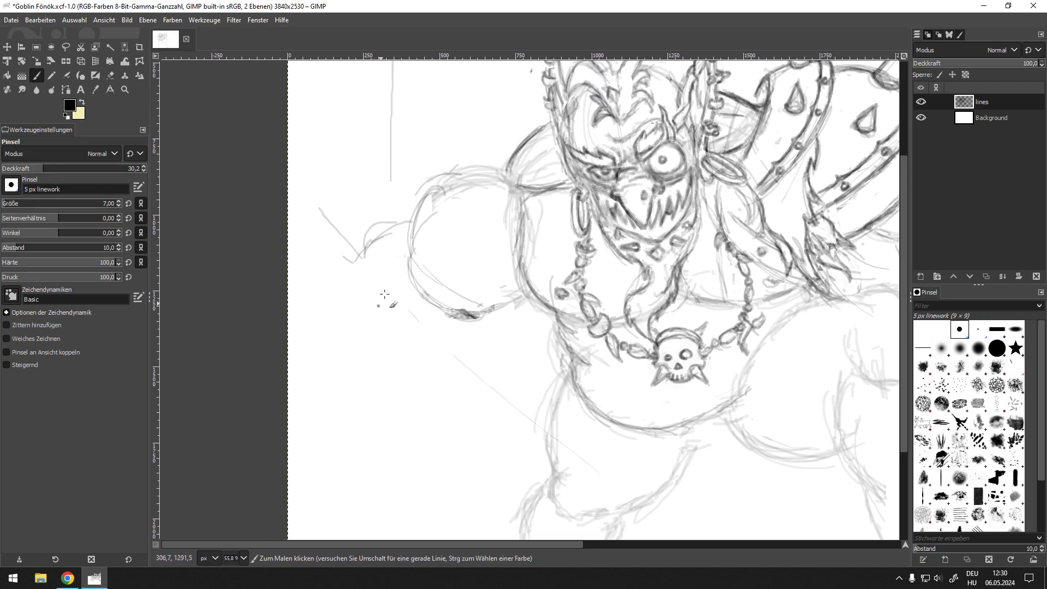
Rough in a new thumb outline below the rounded upper arm
{"action": "left_click_drag", "start_coordinate": [401, 296], "coordinate": [379, 309]}
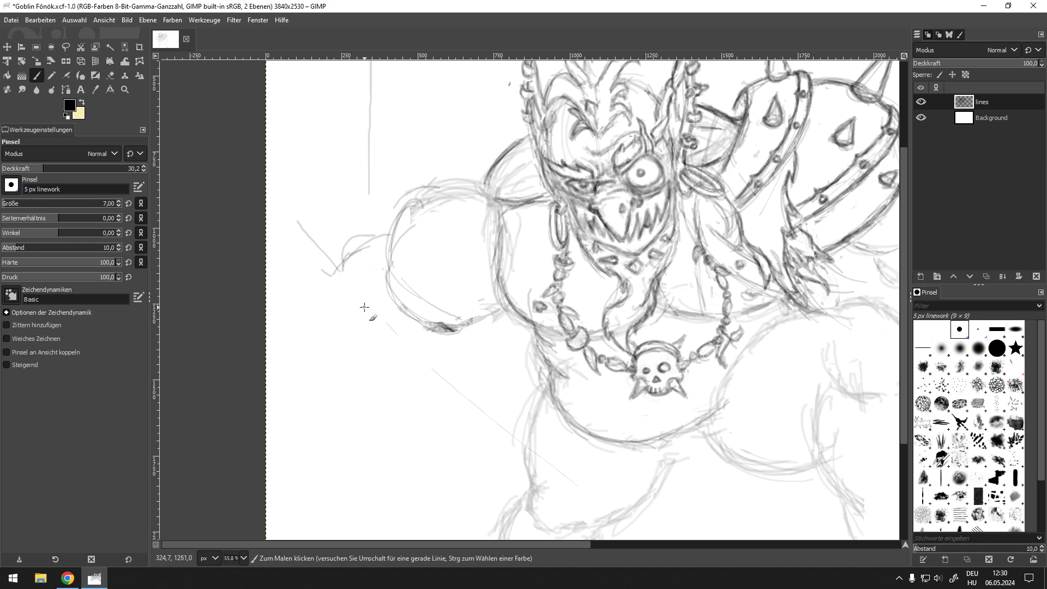
{"action": "left_click_drag", "start_coordinate": [429, 350], "coordinate": [451, 285]}
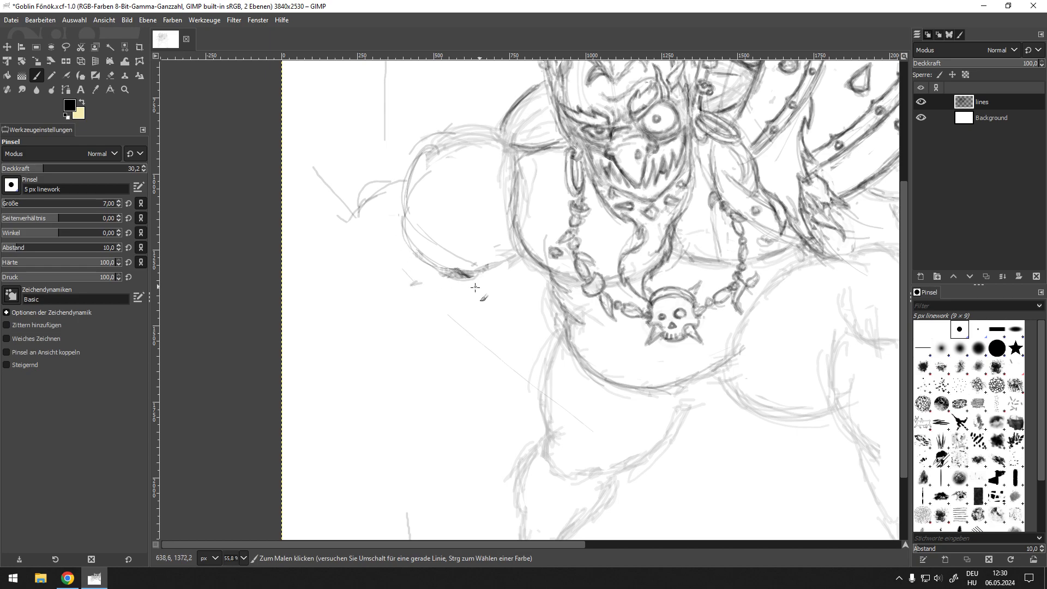
{"action": "mouse_move", "coordinate": [428, 283]}
{"action": "left_mouse_down"}
{"action": "mouse_move", "coordinate": [438, 297]}
{"action": "mouse_move", "coordinate": [424, 328]}
{"action": "mouse_move", "coordinate": [410, 317]}
{"action": "left_mouse_up"}
{"action": "mouse_move", "coordinate": [413, 314]}
{"action": "left_mouse_down"}
{"action": "mouse_move", "coordinate": [405, 328]}
{"action": "mouse_move", "coordinate": [467, 324]}
{"action": "left_mouse_up"}
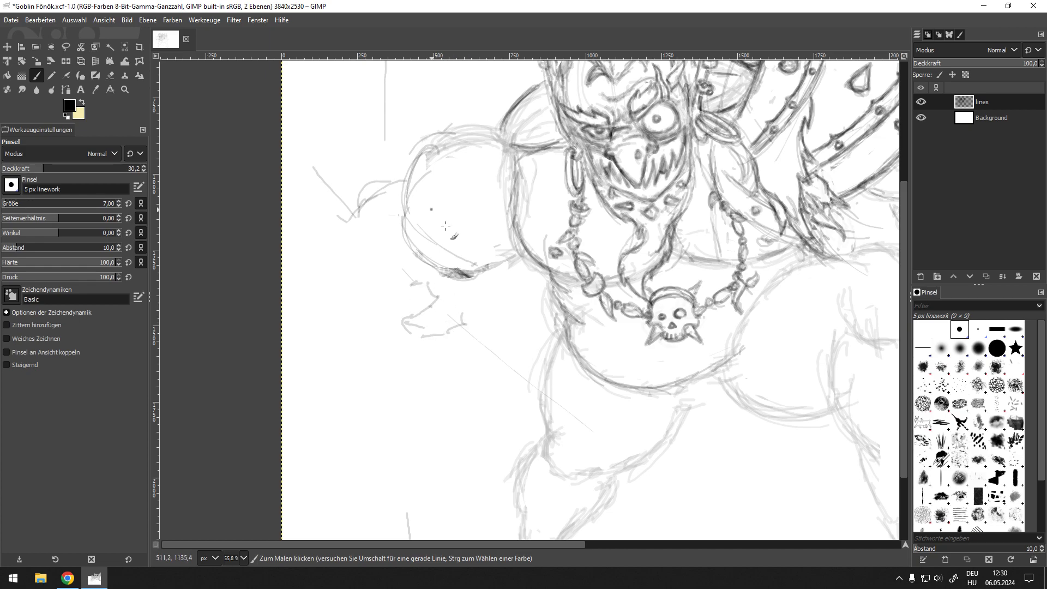
{"action": "mouse_move", "coordinate": [434, 312]}
{"action": "left_mouse_down"}
{"action": "mouse_move", "coordinate": [402, 322]}
{"action": "mouse_move", "coordinate": [414, 330]}
{"action": "mouse_move", "coordinate": [446, 308]}
{"action": "mouse_move", "coordinate": [403, 310]}
{"action": "mouse_move", "coordinate": [395, 329]}
{"action": "left_mouse_up"}
{"action": "mouse_move", "coordinate": [398, 334]}
{"action": "left_mouse_down"}
{"action": "mouse_move", "coordinate": [430, 346]}
{"action": "mouse_move", "coordinate": [434, 304]}
{"action": "mouse_move", "coordinate": [422, 310]}
{"action": "left_mouse_up"}
{"action": "mouse_move", "coordinate": [395, 334]}
{"action": "left_mouse_down"}
{"action": "mouse_move", "coordinate": [406, 348]}
{"action": "mouse_move", "coordinate": [450, 342]}
{"action": "left_mouse_up"}
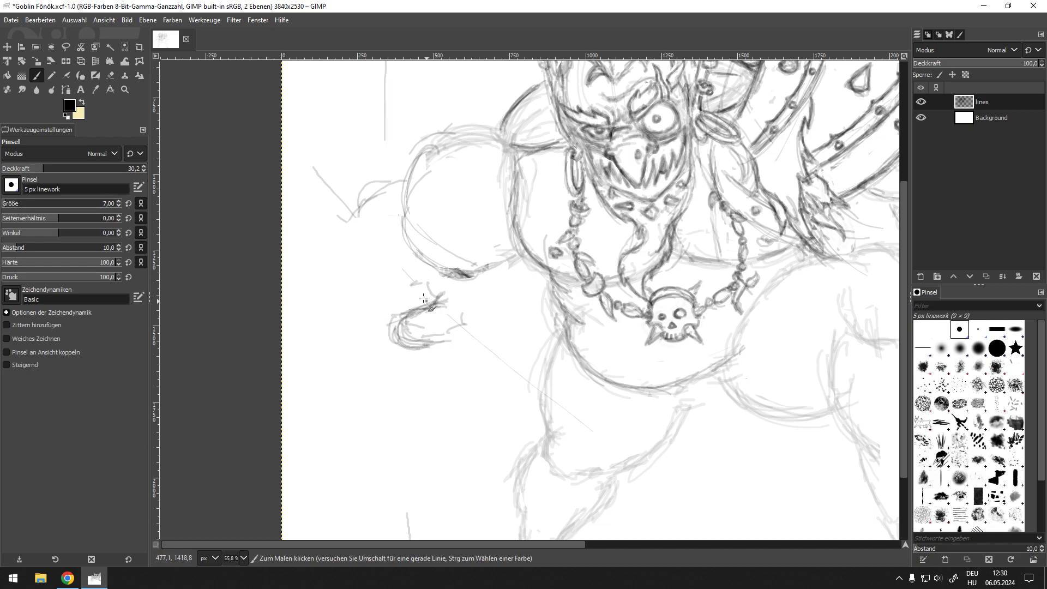
Erase the rough lines on the thumb's outer side and redraw the thumb with a cleaner rounded outline
{"action": "key", "text": "shift+e"}
{"action": "mouse_move", "coordinate": [392, 321]}
{"action": "left_mouse_down"}
{"action": "mouse_move", "coordinate": [454, 330]}
{"action": "mouse_move", "coordinate": [423, 296]}
{"action": "mouse_move", "coordinate": [394, 312]}
{"action": "mouse_move", "coordinate": [438, 346]}
{"action": "mouse_move", "coordinate": [393, 333]}
{"action": "mouse_move", "coordinate": [464, 343]}
{"action": "mouse_move", "coordinate": [396, 322]}
{"action": "mouse_move", "coordinate": [428, 309]}
{"action": "mouse_move", "coordinate": [409, 347]}
{"action": "left_mouse_up"}
{"action": "key", "text": "p"}
{"action": "mouse_move", "coordinate": [411, 311]}
{"action": "left_mouse_down"}
{"action": "mouse_move", "coordinate": [428, 349]}
{"action": "mouse_move", "coordinate": [418, 319]}
{"action": "mouse_move", "coordinate": [448, 327]}
{"action": "mouse_move", "coordinate": [469, 313]}
{"action": "mouse_move", "coordinate": [487, 336]}
{"action": "mouse_move", "coordinate": [522, 310]}
{"action": "left_mouse_up"}
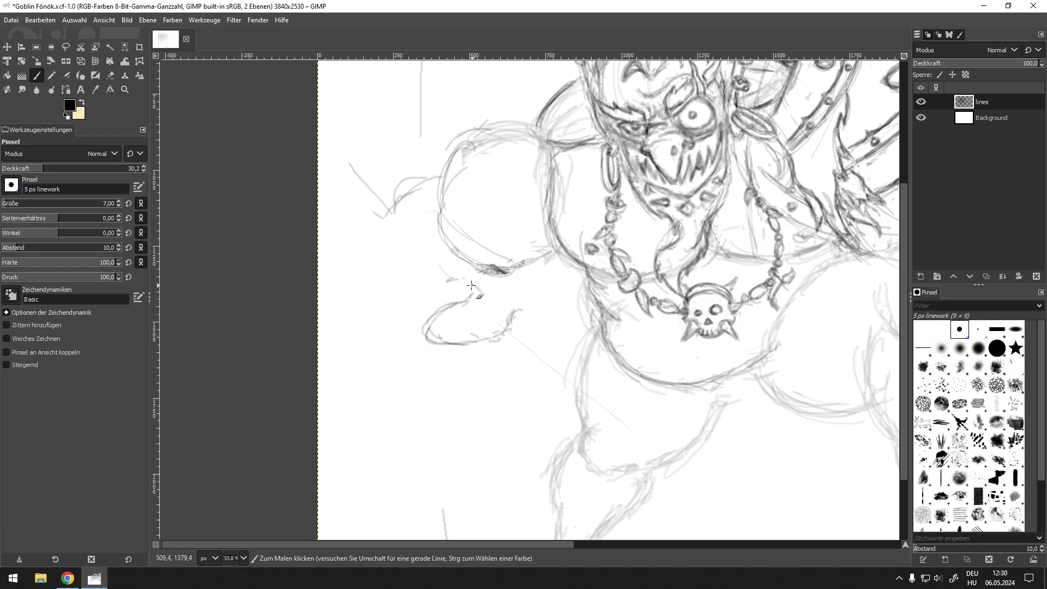
{"action": "key", "text": "shift+e"}
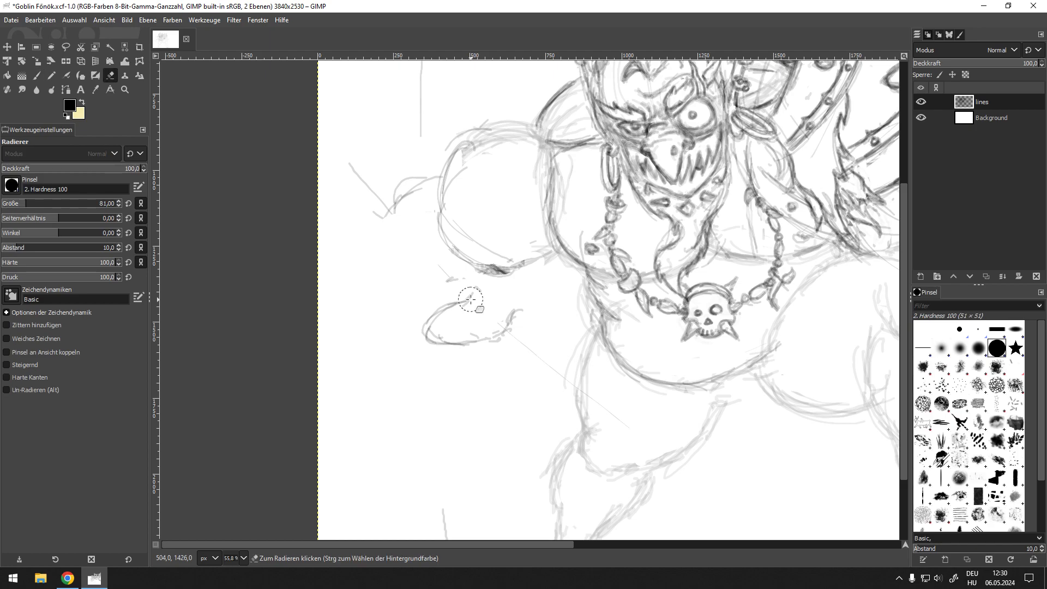
{"action": "key", "text": "p"}
Sketch the first curled finger of the fist rising above the thumb, with both of its long sides
{"action": "mouse_move", "coordinate": [421, 254]}
{"action": "left_mouse_down"}
{"action": "mouse_move", "coordinate": [441, 293]}
{"action": "mouse_move", "coordinate": [417, 256]}
{"action": "mouse_move", "coordinate": [429, 253]}
{"action": "mouse_move", "coordinate": [420, 255]}
{"action": "mouse_move", "coordinate": [418, 276]}
{"action": "left_mouse_up"}
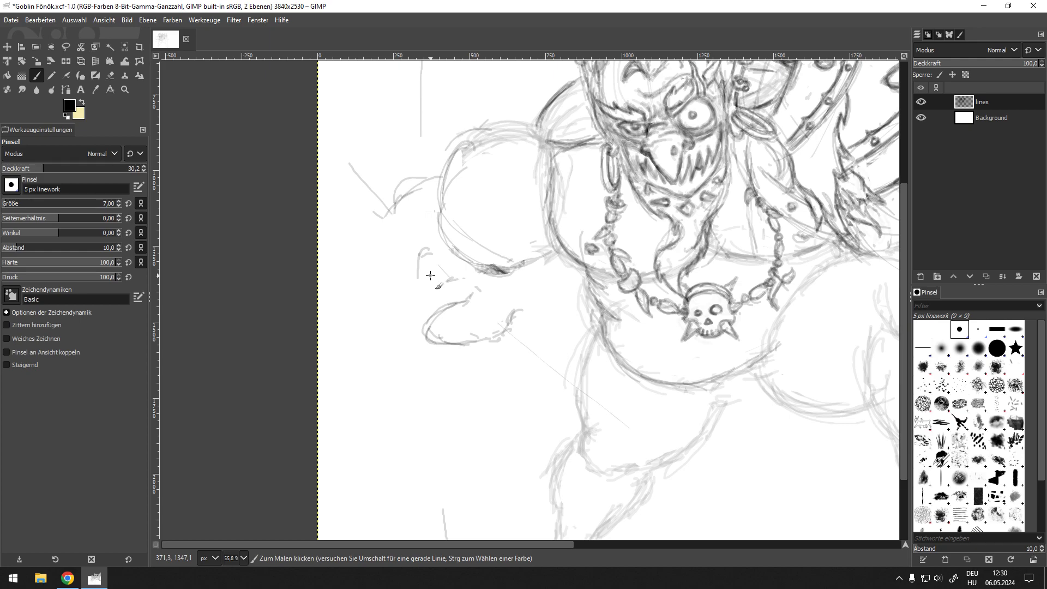
{"action": "mouse_move", "coordinate": [436, 228]}
{"action": "left_mouse_down"}
{"action": "mouse_move", "coordinate": [467, 245]}
{"action": "mouse_move", "coordinate": [421, 244]}
{"action": "mouse_move", "coordinate": [414, 295]}
{"action": "left_mouse_up"}
{"action": "mouse_move", "coordinate": [469, 237]}
{"action": "left_mouse_down"}
{"action": "mouse_move", "coordinate": [458, 296]}
{"action": "mouse_move", "coordinate": [460, 265]}
{"action": "left_mouse_up"}
{"action": "mouse_move", "coordinate": [410, 239]}
{"action": "left_mouse_down"}
{"action": "mouse_move", "coordinate": [452, 229]}
{"action": "mouse_move", "coordinate": [470, 259]}
{"action": "mouse_move", "coordinate": [462, 289]}
{"action": "left_mouse_up"}
{"action": "mouse_move", "coordinate": [464, 246]}
{"action": "left_mouse_down"}
{"action": "mouse_move", "coordinate": [457, 284]}
{"action": "mouse_move", "coordinate": [434, 225]}
{"action": "left_mouse_up"}
{"action": "mouse_move", "coordinate": [434, 224]}
{"action": "left_mouse_down"}
{"action": "mouse_move", "coordinate": [415, 255]}
{"action": "mouse_move", "coordinate": [422, 288]}
{"action": "left_mouse_up"}
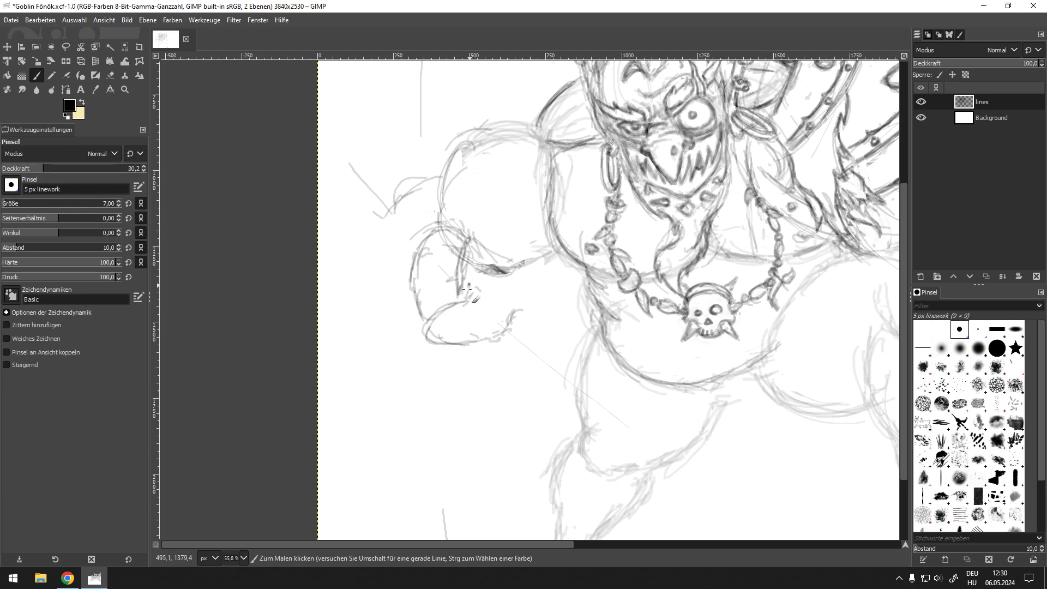
Sketch the side of the fist from the first finger toward the wrist and strengthen the base of the thumb
{"action": "left_click_drag", "start_coordinate": [468, 240], "coordinate": [500, 256]}
{"action": "mouse_move", "coordinate": [532, 304]}
{"action": "left_mouse_down"}
{"action": "mouse_move", "coordinate": [456, 275]}
{"action": "mouse_move", "coordinate": [484, 241]}
{"action": "mouse_move", "coordinate": [501, 271]}
{"action": "left_mouse_up"}
{"action": "left_click_drag", "start_coordinate": [514, 308], "coordinate": [495, 334]}
{"action": "mouse_move", "coordinate": [497, 314]}
{"action": "left_mouse_down"}
{"action": "mouse_move", "coordinate": [486, 335]}
{"action": "mouse_move", "coordinate": [462, 300]}
{"action": "mouse_move", "coordinate": [482, 308]}
{"action": "mouse_move", "coordinate": [463, 302]}
{"action": "mouse_move", "coordinate": [481, 340]}
{"action": "left_mouse_up"}
Sketch the second curled finger beside the first, from its knuckle down to its rounded tip
{"action": "mouse_move", "coordinate": [444, 226]}
{"action": "left_mouse_down"}
{"action": "mouse_move", "coordinate": [421, 246]}
{"action": "mouse_move", "coordinate": [444, 217]}
{"action": "mouse_move", "coordinate": [463, 222]}
{"action": "mouse_move", "coordinate": [423, 238]}
{"action": "mouse_move", "coordinate": [445, 219]}
{"action": "mouse_move", "coordinate": [472, 229]}
{"action": "mouse_move", "coordinate": [419, 223]}
{"action": "mouse_move", "coordinate": [433, 214]}
{"action": "mouse_move", "coordinate": [382, 219]}
{"action": "mouse_move", "coordinate": [377, 276]}
{"action": "mouse_move", "coordinate": [396, 312]}
{"action": "left_mouse_up"}
{"action": "left_click", "coordinate": [411, 220]}
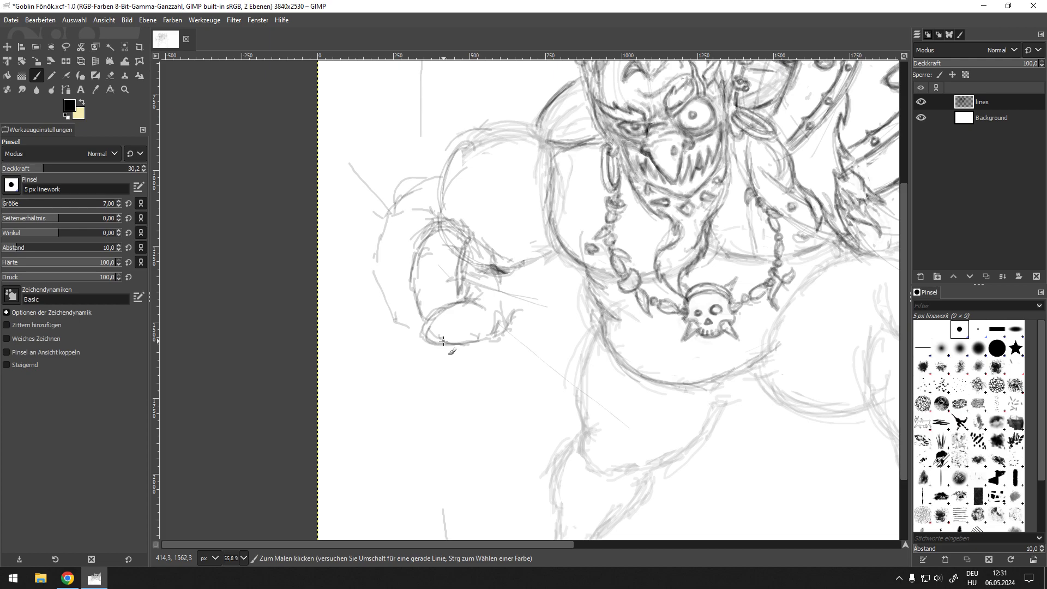
{"action": "mouse_move", "coordinate": [450, 213]}
{"action": "left_mouse_down"}
{"action": "mouse_move", "coordinate": [421, 270]}
{"action": "mouse_move", "coordinate": [366, 263]}
{"action": "mouse_move", "coordinate": [352, 275]}
{"action": "mouse_move", "coordinate": [382, 260]}
{"action": "mouse_move", "coordinate": [352, 279]}
{"action": "mouse_move", "coordinate": [343, 308]}
{"action": "mouse_move", "coordinate": [363, 382]}
{"action": "mouse_move", "coordinate": [380, 394]}
{"action": "left_mouse_up"}
{"action": "mouse_move", "coordinate": [395, 277]}
{"action": "left_mouse_down"}
{"action": "mouse_move", "coordinate": [366, 268]}
{"action": "mouse_move", "coordinate": [346, 308]}
{"action": "mouse_move", "coordinate": [341, 335]}
{"action": "mouse_move", "coordinate": [367, 381]}
{"action": "mouse_move", "coordinate": [382, 385]}
{"action": "mouse_move", "coordinate": [350, 335]}
{"action": "mouse_move", "coordinate": [345, 341]}
{"action": "mouse_move", "coordinate": [375, 382]}
{"action": "mouse_move", "coordinate": [393, 280]}
{"action": "mouse_move", "coordinate": [386, 379]}
{"action": "left_mouse_up"}
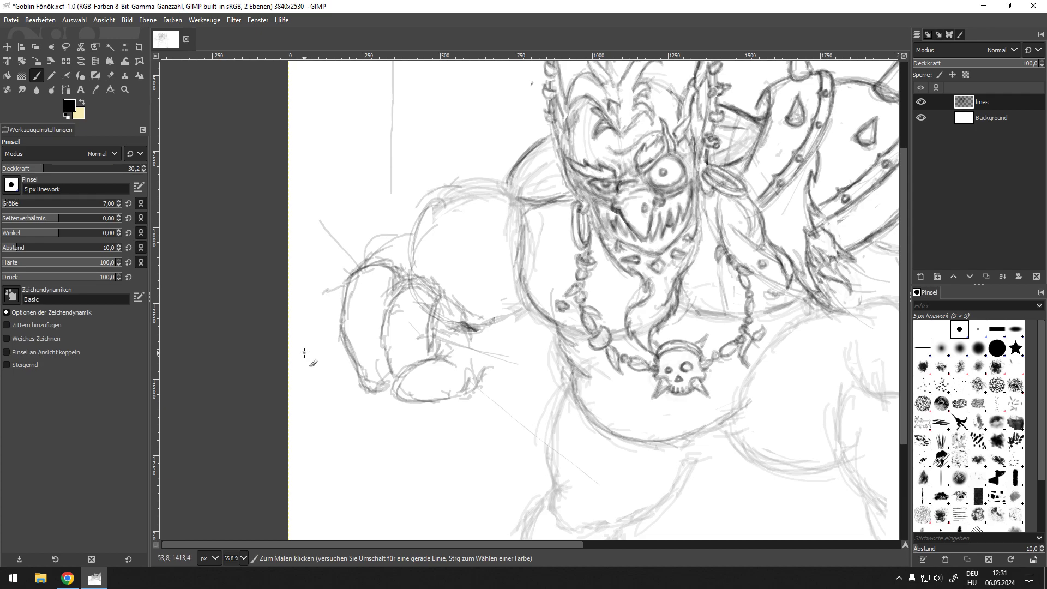
Strengthen the lines of the goblin's eyes and nose
{"action": "scroll", "coordinate": [488, 225], "scroll_direction": "up", "scroll_amount": 5}
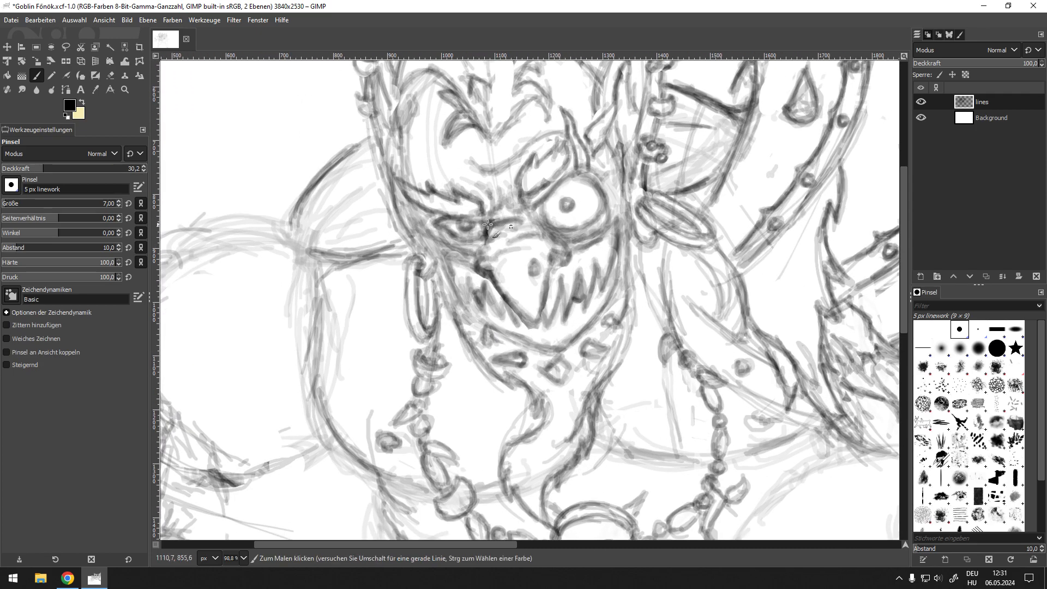
{"action": "mouse_move", "coordinate": [446, 216]}
{"action": "left_mouse_down"}
{"action": "mouse_move", "coordinate": [464, 240]}
{"action": "mouse_move", "coordinate": [486, 236]}
{"action": "mouse_move", "coordinate": [472, 231]}
{"action": "mouse_move", "coordinate": [480, 227]}
{"action": "left_mouse_up"}
{"action": "left_click_drag", "start_coordinate": [541, 209], "coordinate": [553, 231]}
{"action": "mouse_move", "coordinate": [574, 179]}
{"action": "left_mouse_down"}
{"action": "mouse_move", "coordinate": [598, 191]}
{"action": "mouse_move", "coordinate": [604, 223]}
{"action": "left_mouse_up"}
{"action": "left_click_drag", "start_coordinate": [488, 274], "coordinate": [478, 289]}
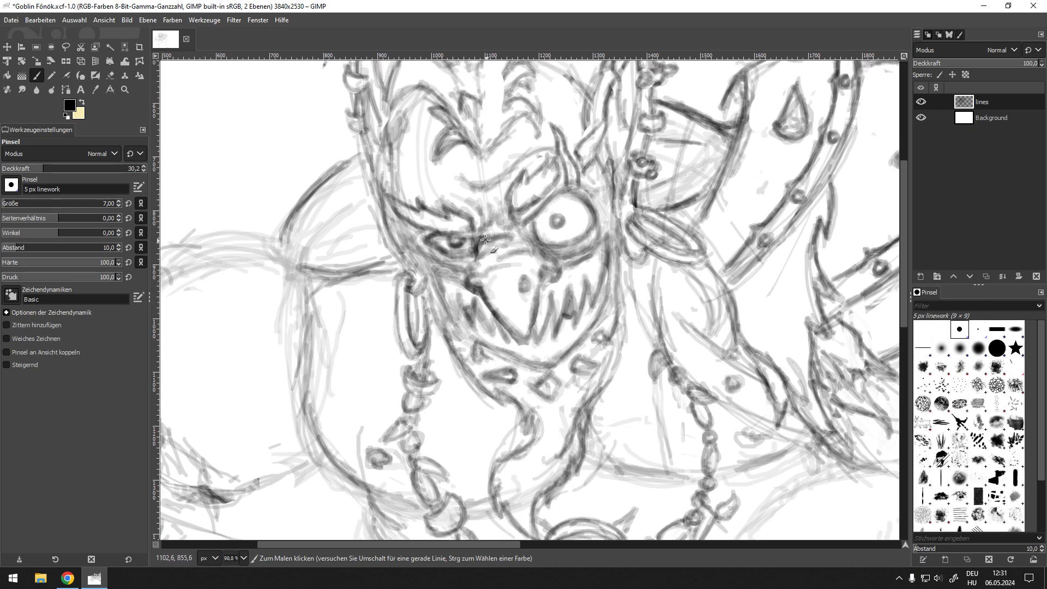
{"action": "left_click_drag", "start_coordinate": [487, 240], "coordinate": [497, 282]}
{"action": "left_click_drag", "start_coordinate": [472, 340], "coordinate": [558, 282]}
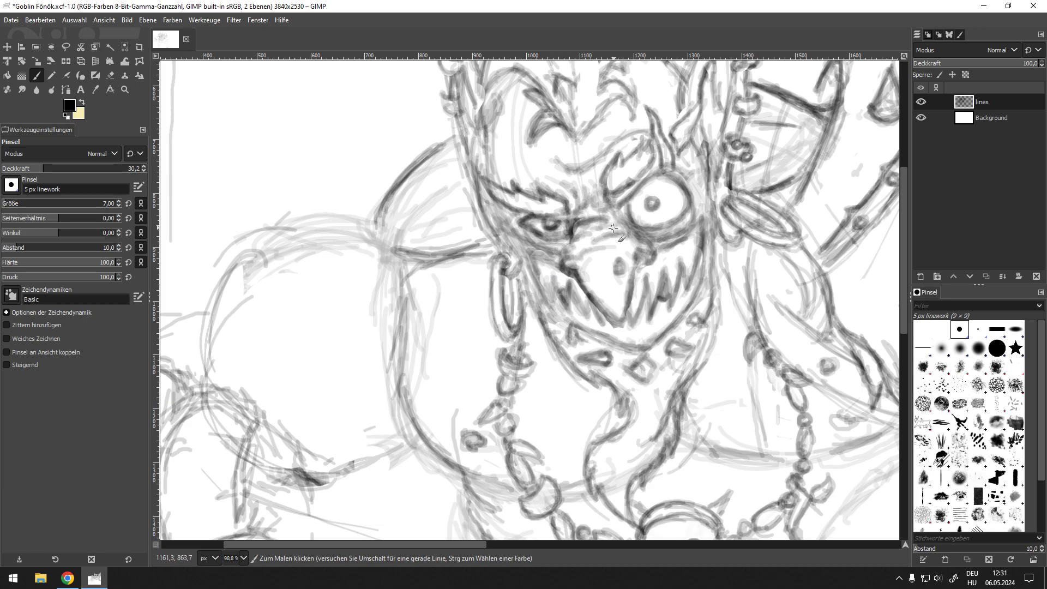
Add the remaining curled fingers on the fist's outer side and draw its lower contour beneath the thumb
{"action": "left_click_drag", "start_coordinate": [271, 340], "coordinate": [460, 215]}
{"action": "left_click_drag", "start_coordinate": [529, 208], "coordinate": [421, 294]}
{"action": "mouse_move", "coordinate": [587, 214]}
{"action": "left_mouse_down"}
{"action": "mouse_move", "coordinate": [419, 282]}
{"action": "mouse_move", "coordinate": [536, 221]}
{"action": "left_mouse_up"}
{"action": "mouse_move", "coordinate": [392, 266]}
{"action": "left_mouse_down"}
{"action": "mouse_move", "coordinate": [361, 274]}
{"action": "mouse_move", "coordinate": [351, 291]}
{"action": "left_mouse_up"}
{"action": "mouse_move", "coordinate": [363, 278]}
{"action": "left_mouse_down"}
{"action": "mouse_move", "coordinate": [344, 324]}
{"action": "mouse_move", "coordinate": [355, 353]}
{"action": "mouse_move", "coordinate": [386, 397]}
{"action": "mouse_move", "coordinate": [406, 399]}
{"action": "mouse_move", "coordinate": [369, 371]}
{"action": "mouse_move", "coordinate": [349, 337]}
{"action": "mouse_move", "coordinate": [362, 282]}
{"action": "mouse_move", "coordinate": [384, 269]}
{"action": "mouse_move", "coordinate": [359, 312]}
{"action": "mouse_move", "coordinate": [352, 296]}
{"action": "mouse_move", "coordinate": [334, 315]}
{"action": "mouse_move", "coordinate": [346, 357]}
{"action": "left_mouse_up"}
{"action": "left_click_drag", "start_coordinate": [349, 370], "coordinate": [373, 388]}
{"action": "mouse_move", "coordinate": [336, 311]}
{"action": "left_mouse_down"}
{"action": "mouse_move", "coordinate": [335, 342]}
{"action": "mouse_move", "coordinate": [345, 346]}
{"action": "mouse_move", "coordinate": [349, 328]}
{"action": "mouse_move", "coordinate": [364, 369]}
{"action": "mouse_move", "coordinate": [383, 352]}
{"action": "mouse_move", "coordinate": [380, 414]}
{"action": "mouse_move", "coordinate": [374, 398]}
{"action": "mouse_move", "coordinate": [417, 429]}
{"action": "mouse_move", "coordinate": [504, 427]}
{"action": "mouse_move", "coordinate": [422, 426]}
{"action": "mouse_move", "coordinate": [378, 405]}
{"action": "mouse_move", "coordinate": [418, 430]}
{"action": "mouse_move", "coordinate": [463, 434]}
{"action": "mouse_move", "coordinate": [498, 420]}
{"action": "left_mouse_up"}
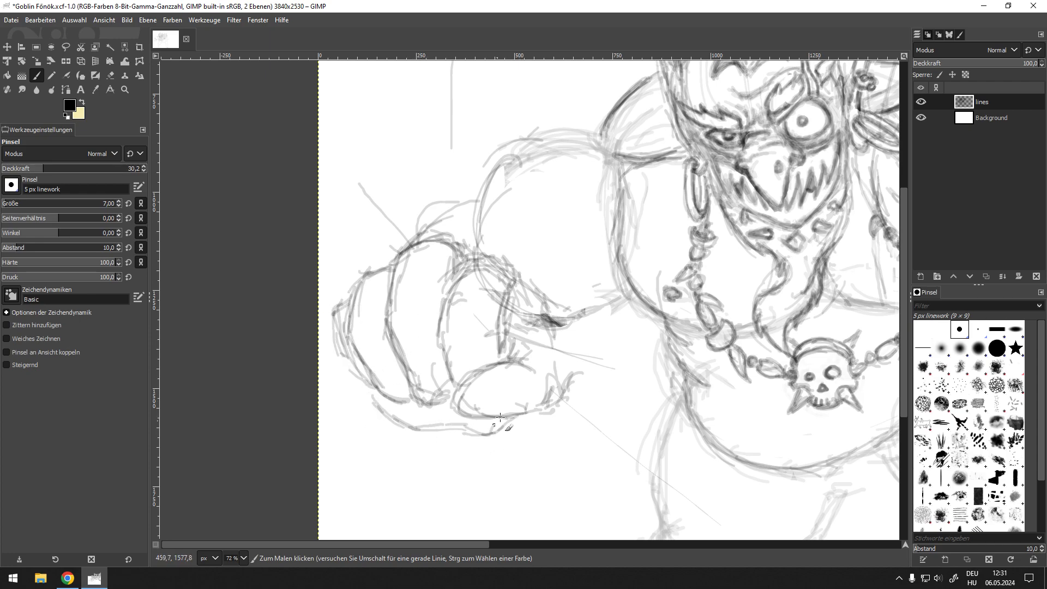
{"action": "mouse_move", "coordinate": [434, 423]}
{"action": "left_mouse_down"}
{"action": "mouse_move", "coordinate": [386, 409]}
{"action": "mouse_move", "coordinate": [410, 424]}
{"action": "mouse_move", "coordinate": [474, 432]}
{"action": "mouse_move", "coordinate": [464, 430]}
{"action": "mouse_move", "coordinate": [504, 417]}
{"action": "mouse_move", "coordinate": [467, 429]}
{"action": "mouse_move", "coordinate": [494, 419]}
{"action": "mouse_move", "coordinate": [423, 406]}
{"action": "left_mouse_up"}
Outline the whole fist with a free selection and turn it into a floating selection
{"action": "scroll", "coordinate": [572, 254], "scroll_direction": "down", "scroll_amount": 3, "text": "ctrl"}
{"action": "scroll", "coordinate": [572, 254], "scroll_direction": "down", "scroll_amount": 2, "text": "ctrl"}
{"action": "scroll", "coordinate": [534, 198], "scroll_direction": "up", "scroll_amount": 3, "text": "ctrl"}
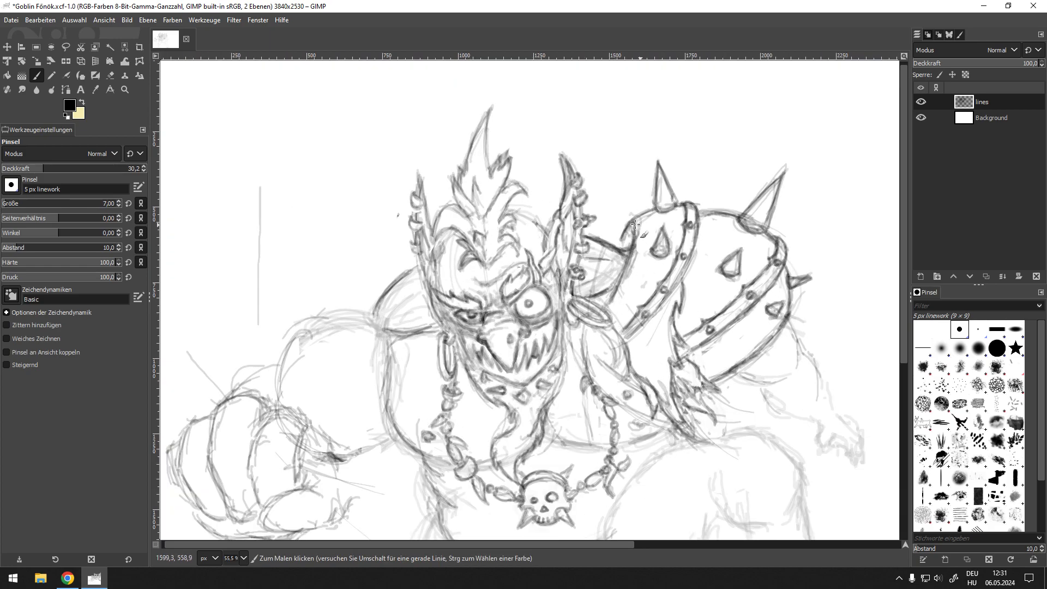
{"action": "left_click_drag", "start_coordinate": [457, 336], "coordinate": [586, 239]}
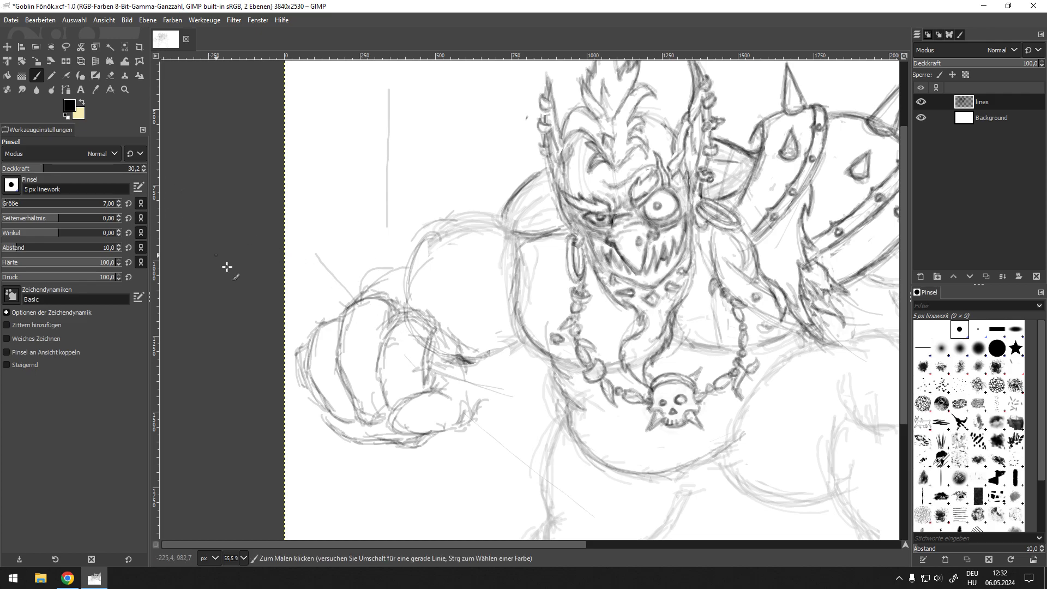
{"action": "left_click_drag", "start_coordinate": [485, 308], "coordinate": [440, 357]}
{"action": "left_click_drag", "start_coordinate": [508, 347], "coordinate": [546, 210]}
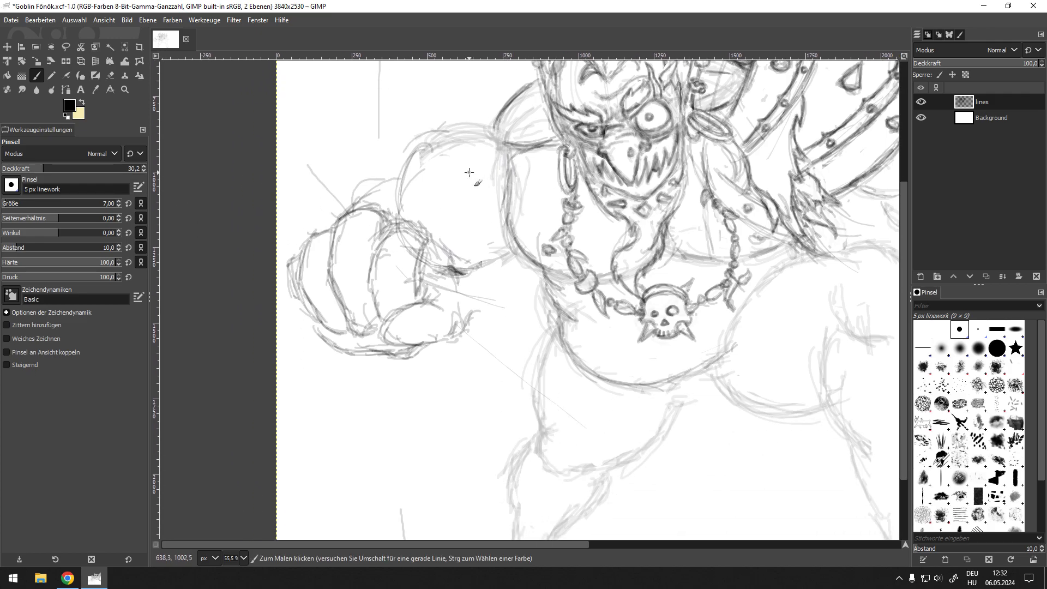
{"action": "left_click", "coordinate": [70, 50]}
{"action": "mouse_move", "coordinate": [399, 219]}
{"action": "left_mouse_down"}
{"action": "mouse_move", "coordinate": [451, 227]}
{"action": "mouse_move", "coordinate": [458, 274]}
{"action": "mouse_move", "coordinate": [482, 306]}
{"action": "mouse_move", "coordinate": [420, 381]}
{"action": "mouse_move", "coordinate": [325, 346]}
{"action": "mouse_move", "coordinate": [289, 293]}
{"action": "mouse_move", "coordinate": [311, 225]}
{"action": "mouse_move", "coordinate": [395, 213]}
{"action": "left_mouse_up"}
{"action": "key", "text": "Return"}
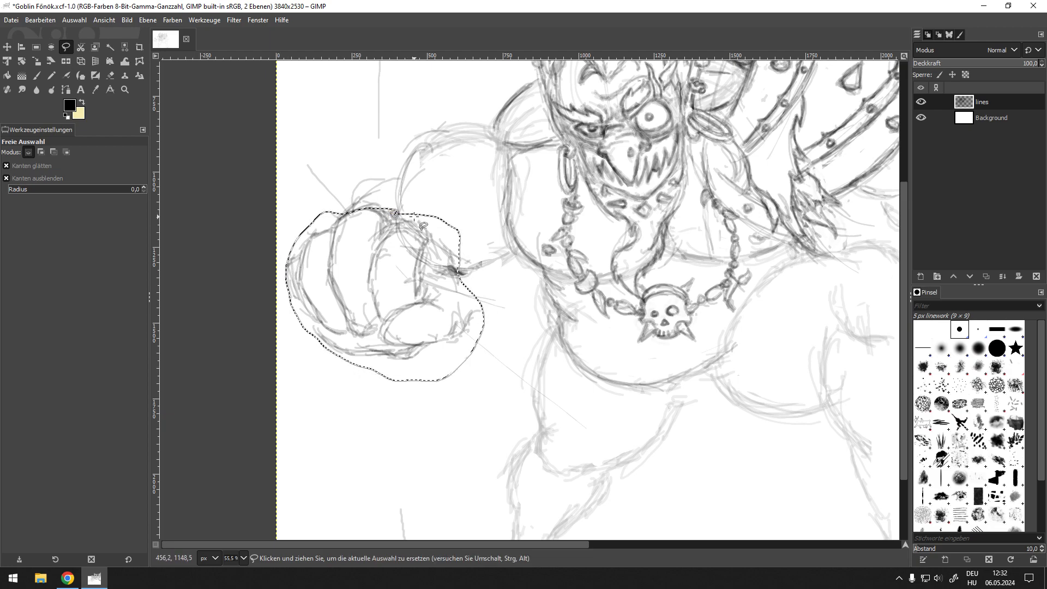
{"action": "key", "text": "shift+ctrl+l"}
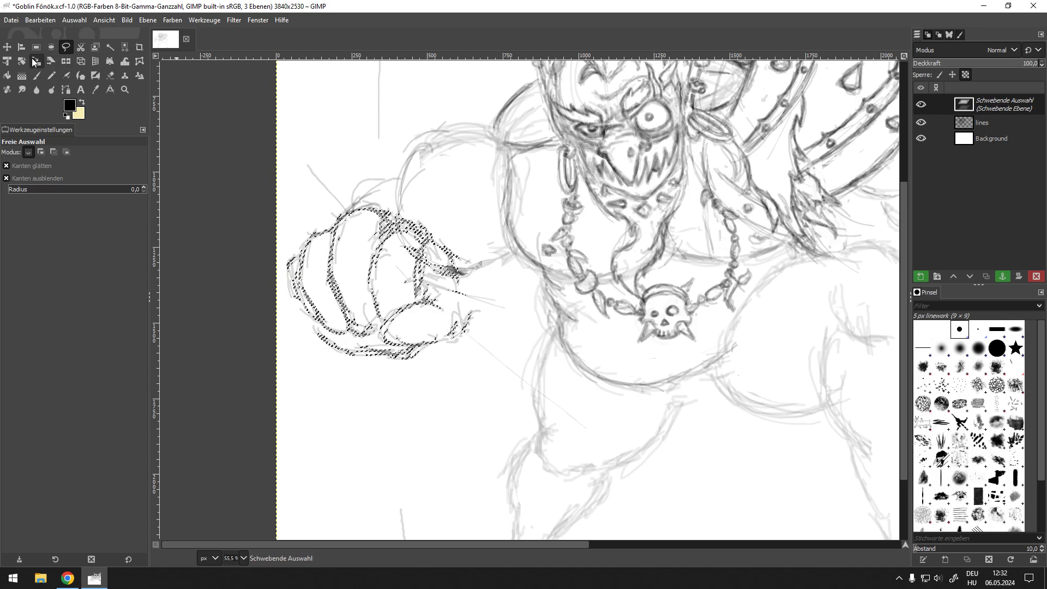
Rotate the floating fist 17.07° clockwise about its centre, undoing the shift of the rotation pivot
{"action": "left_click", "coordinate": [22, 61]}
{"action": "left_click_drag", "start_coordinate": [437, 229], "coordinate": [453, 247]}
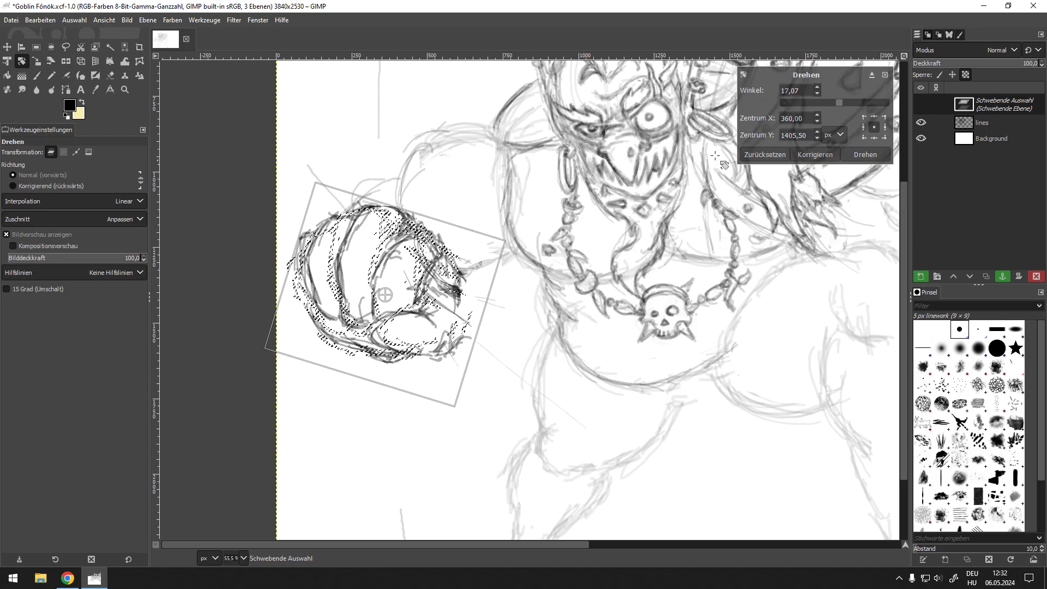
{"action": "left_click_drag", "start_coordinate": [396, 295], "coordinate": [388, 287]}
{"action": "key", "text": "ctrl+z"}
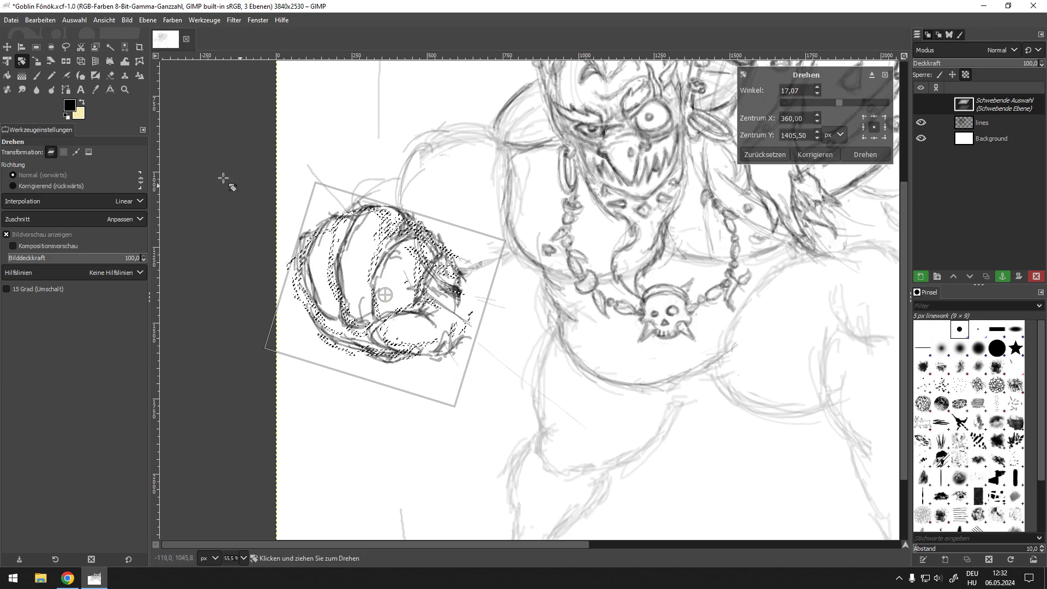
Nudge the floating fist slightly upward so it lines up with the goblin's forearm
{"action": "left_click", "coordinate": [7, 48]}
{"action": "left_click_drag", "start_coordinate": [374, 276], "coordinate": [377, 265]}
{"action": "scroll", "coordinate": [455, 312], "scroll_direction": "down", "scroll_amount": 3}
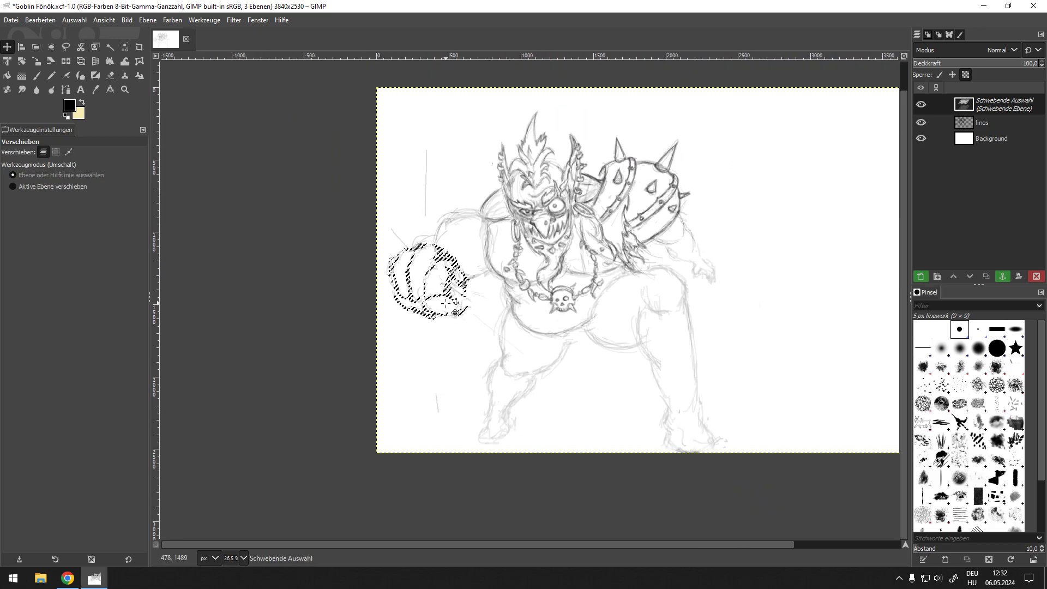
{"action": "scroll", "coordinate": [447, 301], "scroll_direction": "up", "scroll_amount": 3}
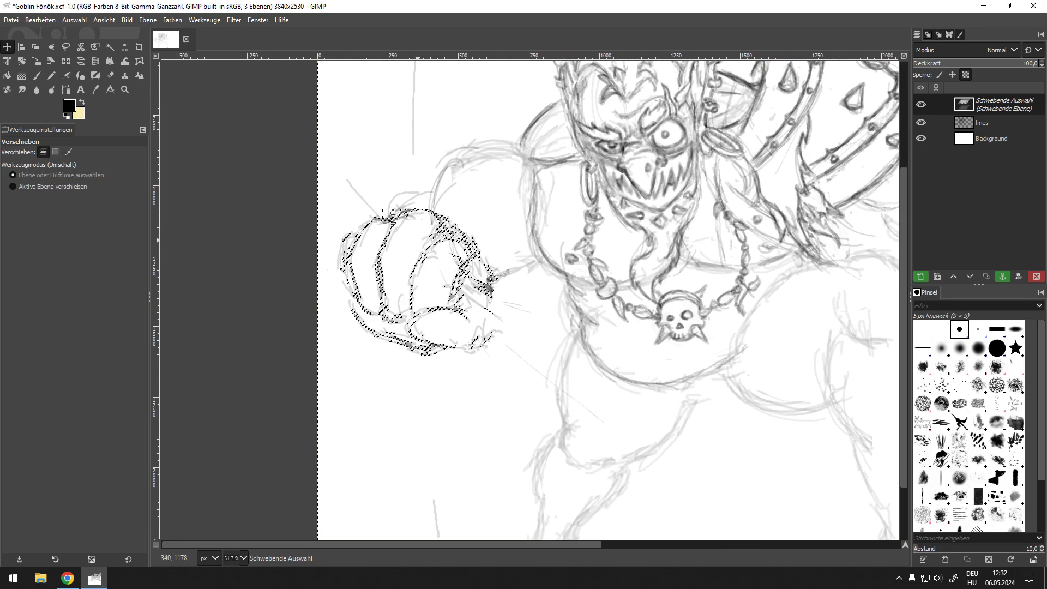
{"action": "left_click_drag", "start_coordinate": [422, 291], "coordinate": [425, 288]}
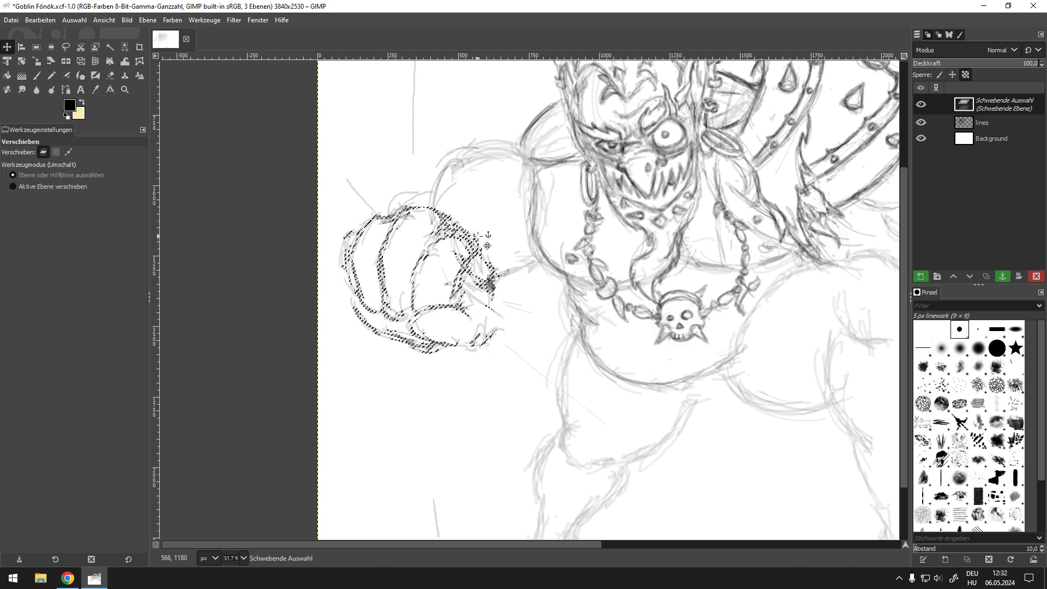
Rotate the floating fist a further 6.61° clockwise and anchor it to the lines layer
{"action": "left_click", "coordinate": [24, 62]}
{"action": "left_click_drag", "start_coordinate": [497, 216], "coordinate": [506, 226]}
{"action": "left_click", "coordinate": [824, 155]}
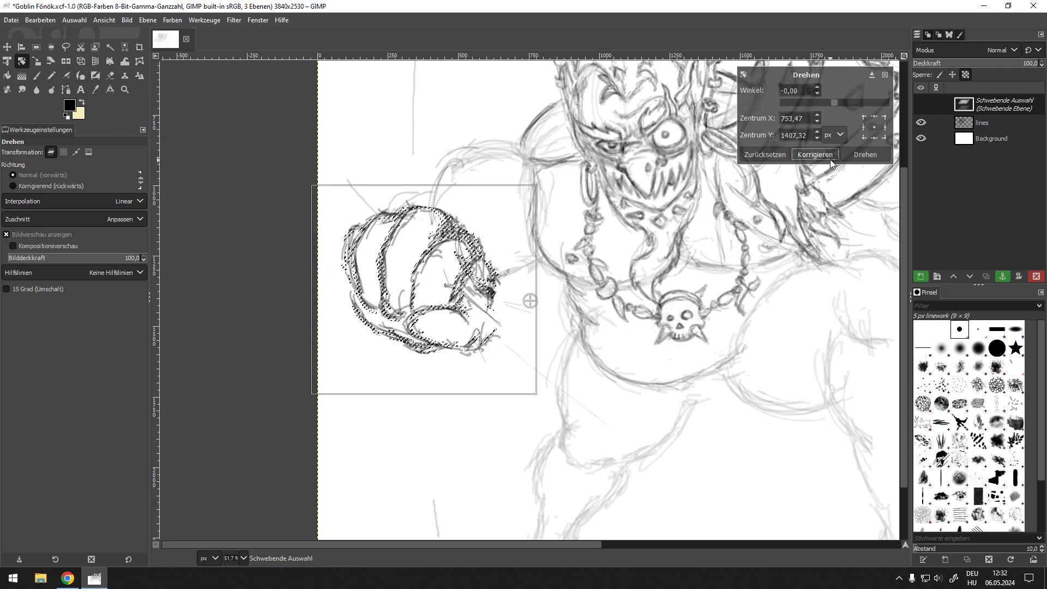
{"action": "left_click", "coordinate": [865, 155]}
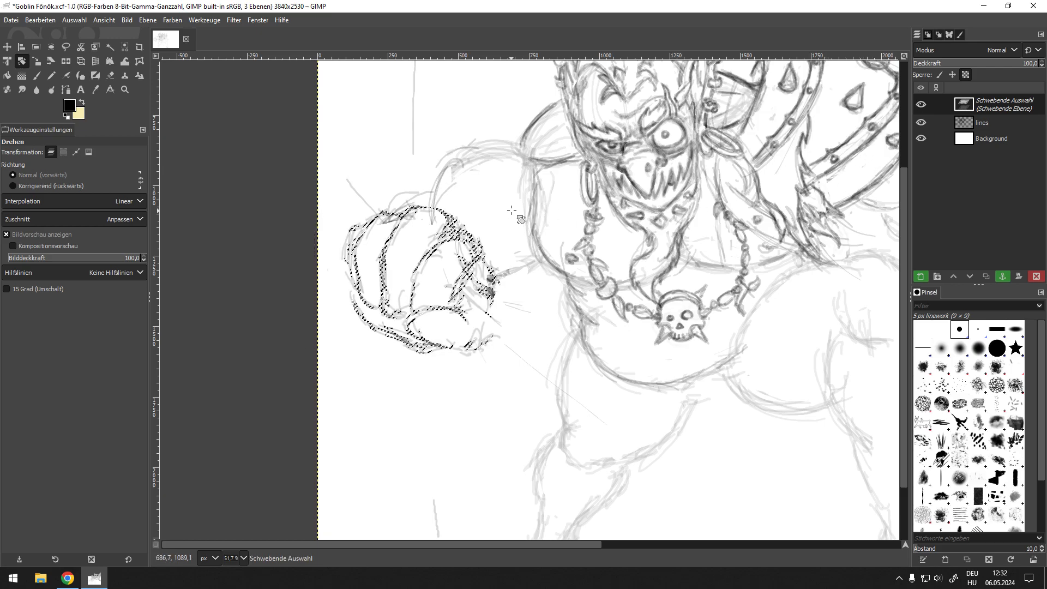
{"action": "left_click_drag", "start_coordinate": [495, 232], "coordinate": [498, 233]}
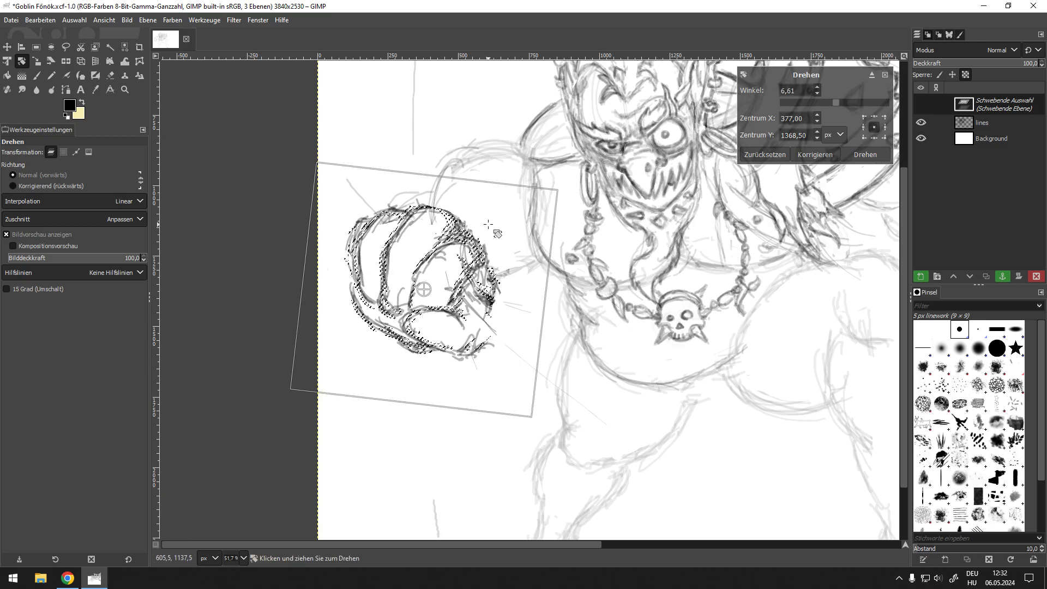
{"action": "left_click", "coordinate": [866, 155]}
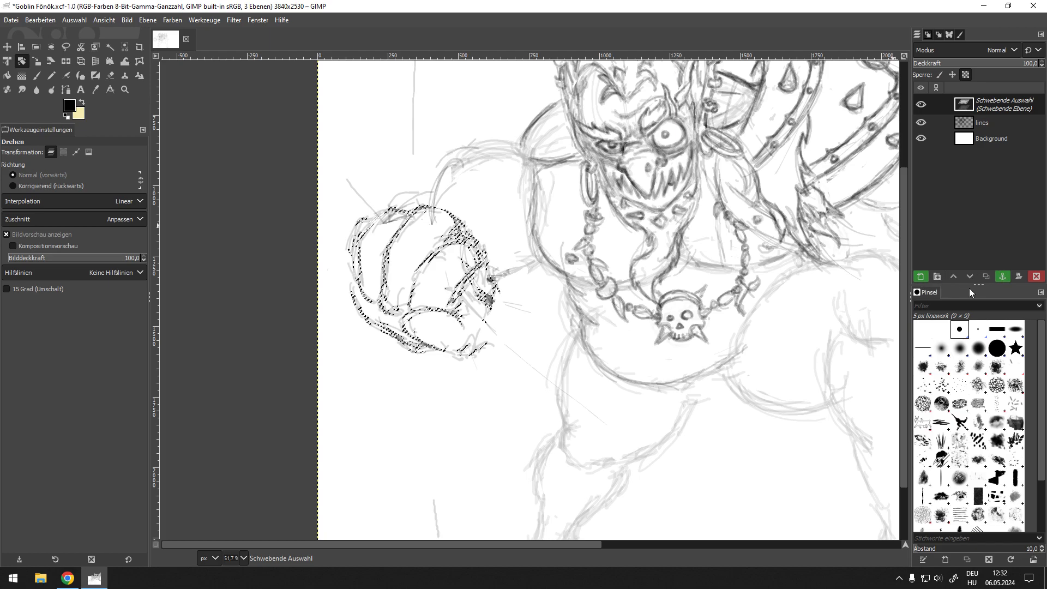
{"action": "left_click", "coordinate": [1002, 276]}
Darken the fist's knuckle contour and outer curled fingers with the 5 px linework brush
{"action": "key", "text": "p"}
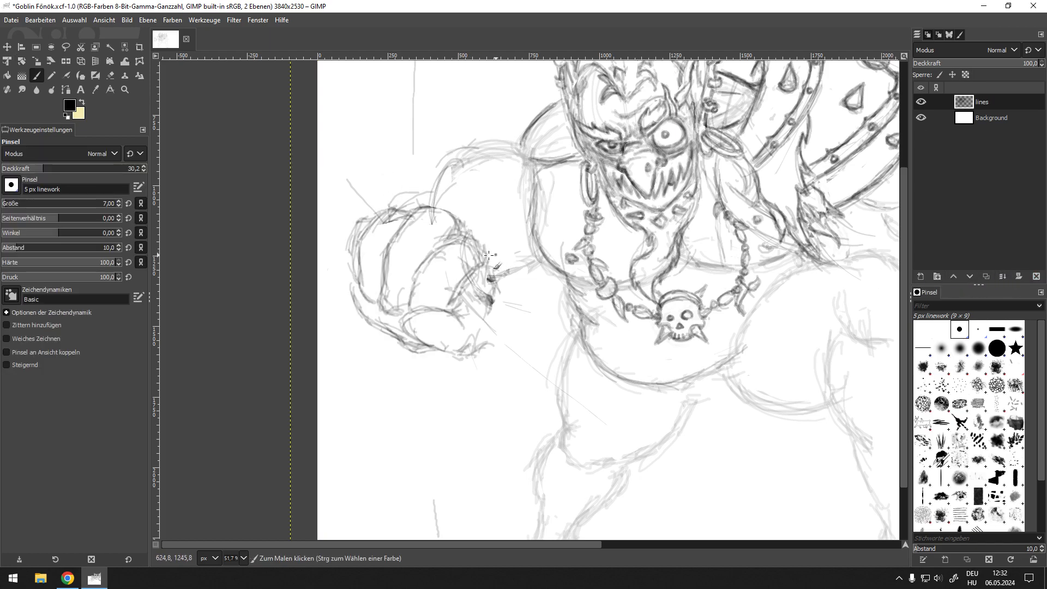
{"action": "left_click_drag", "start_coordinate": [425, 207], "coordinate": [457, 221]}
{"action": "mouse_move", "coordinate": [439, 210]}
{"action": "left_mouse_down"}
{"action": "mouse_move", "coordinate": [451, 218]}
{"action": "mouse_move", "coordinate": [391, 214]}
{"action": "mouse_move", "coordinate": [392, 310]}
{"action": "mouse_move", "coordinate": [388, 250]}
{"action": "left_mouse_up"}
{"action": "mouse_move", "coordinate": [403, 209]}
{"action": "left_mouse_down"}
{"action": "mouse_move", "coordinate": [372, 230]}
{"action": "mouse_move", "coordinate": [358, 266]}
{"action": "mouse_move", "coordinate": [364, 291]}
{"action": "mouse_move", "coordinate": [416, 208]}
{"action": "left_mouse_up"}
{"action": "mouse_move", "coordinate": [355, 222]}
{"action": "left_mouse_down"}
{"action": "mouse_move", "coordinate": [351, 257]}
{"action": "mouse_move", "coordinate": [358, 277]}
{"action": "mouse_move", "coordinate": [356, 248]}
{"action": "mouse_move", "coordinate": [369, 287]}
{"action": "left_mouse_up"}
{"action": "mouse_move", "coordinate": [352, 247]}
{"action": "left_mouse_down"}
{"action": "mouse_move", "coordinate": [371, 220]}
{"action": "mouse_move", "coordinate": [354, 238]}
{"action": "mouse_move", "coordinate": [355, 274]}
{"action": "mouse_move", "coordinate": [367, 218]}
{"action": "mouse_move", "coordinate": [439, 204]}
{"action": "left_mouse_up"}
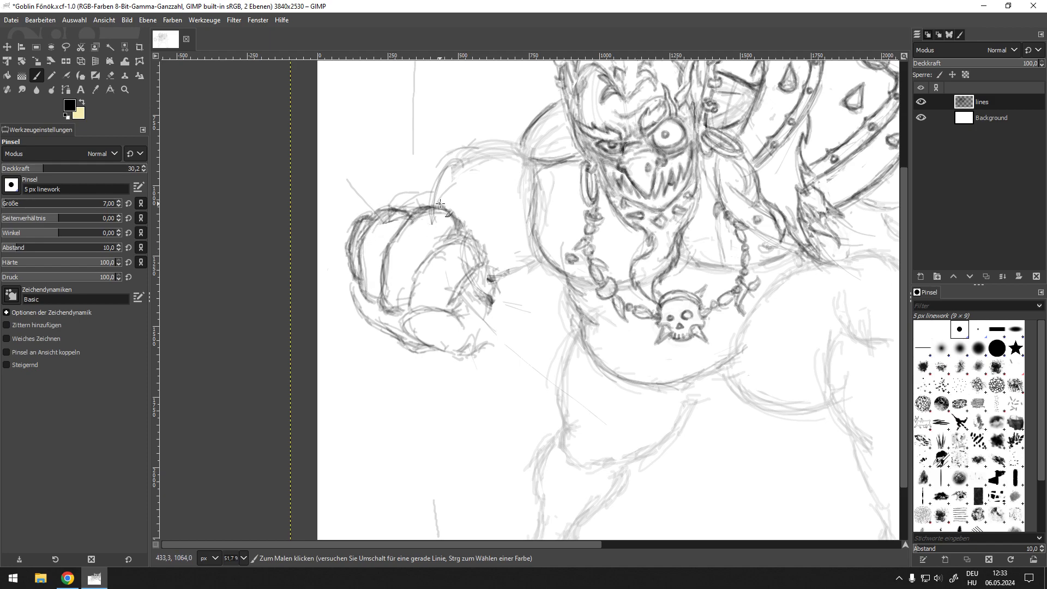
Strengthen the index finger, the thumb outline and the lower contour of the fist
{"action": "mouse_move", "coordinate": [411, 301]}
{"action": "left_mouse_down"}
{"action": "mouse_move", "coordinate": [419, 260]}
{"action": "mouse_move", "coordinate": [462, 237]}
{"action": "mouse_move", "coordinate": [490, 275]}
{"action": "mouse_move", "coordinate": [463, 319]}
{"action": "mouse_move", "coordinate": [479, 266]}
{"action": "left_mouse_up"}
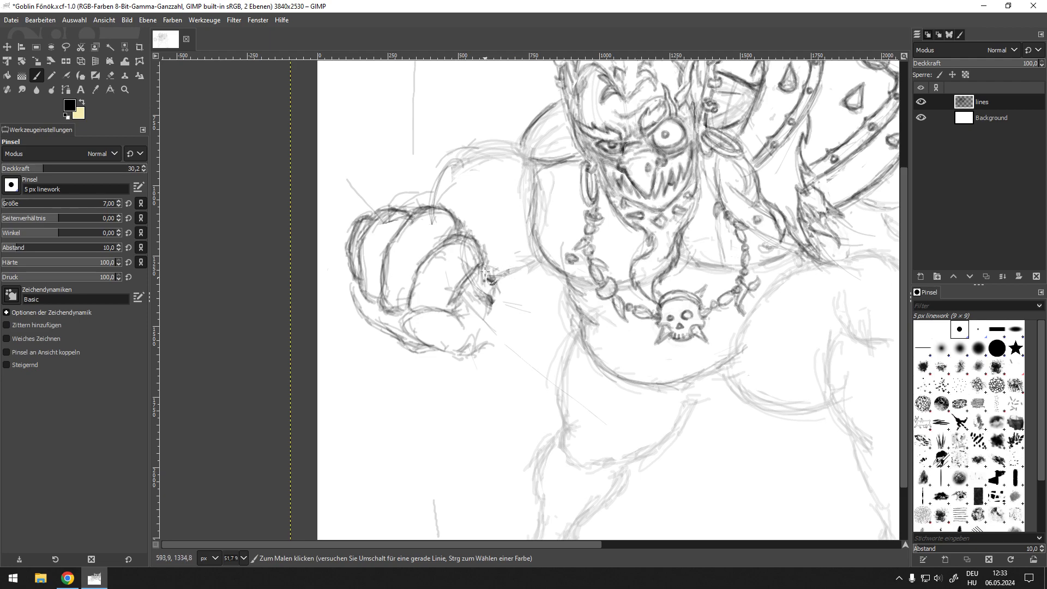
{"action": "mouse_move", "coordinate": [428, 338]}
{"action": "left_mouse_down"}
{"action": "mouse_move", "coordinate": [409, 314]}
{"action": "mouse_move", "coordinate": [458, 325]}
{"action": "mouse_move", "coordinate": [417, 334]}
{"action": "mouse_move", "coordinate": [436, 354]}
{"action": "mouse_move", "coordinate": [414, 338]}
{"action": "mouse_move", "coordinate": [444, 334]}
{"action": "mouse_move", "coordinate": [489, 362]}
{"action": "mouse_move", "coordinate": [481, 339]}
{"action": "left_mouse_up"}
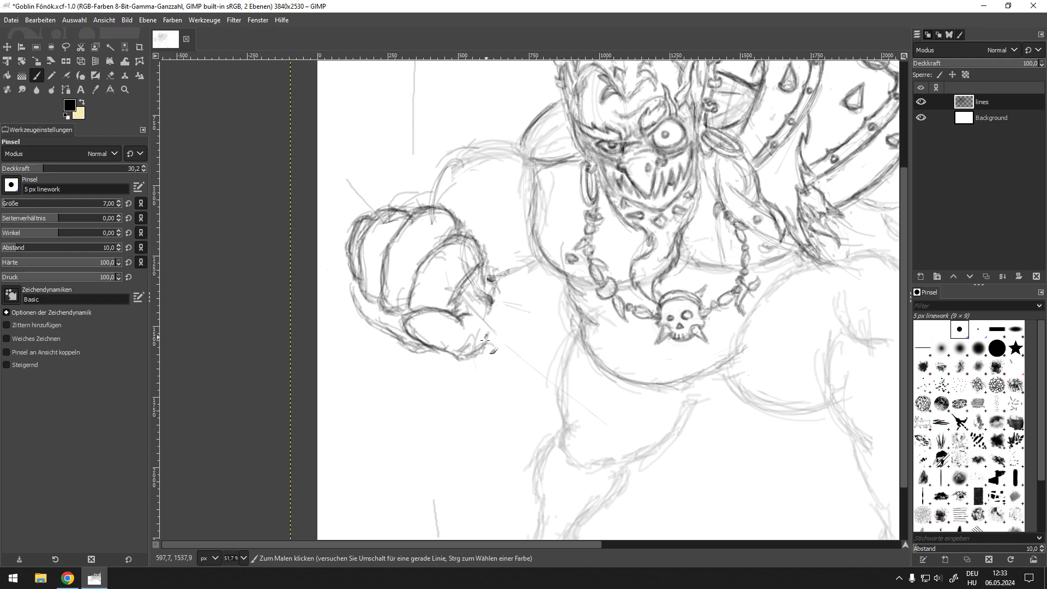
{"action": "mouse_move", "coordinate": [363, 295]}
{"action": "left_mouse_down"}
{"action": "mouse_move", "coordinate": [366, 313]}
{"action": "mouse_move", "coordinate": [403, 336]}
{"action": "mouse_move", "coordinate": [364, 303]}
{"action": "mouse_move", "coordinate": [352, 321]}
{"action": "mouse_move", "coordinate": [365, 313]}
{"action": "mouse_move", "coordinate": [418, 344]}
{"action": "left_mouse_up"}
{"action": "key", "text": "shift+e"}
{"action": "key", "text": "p"}
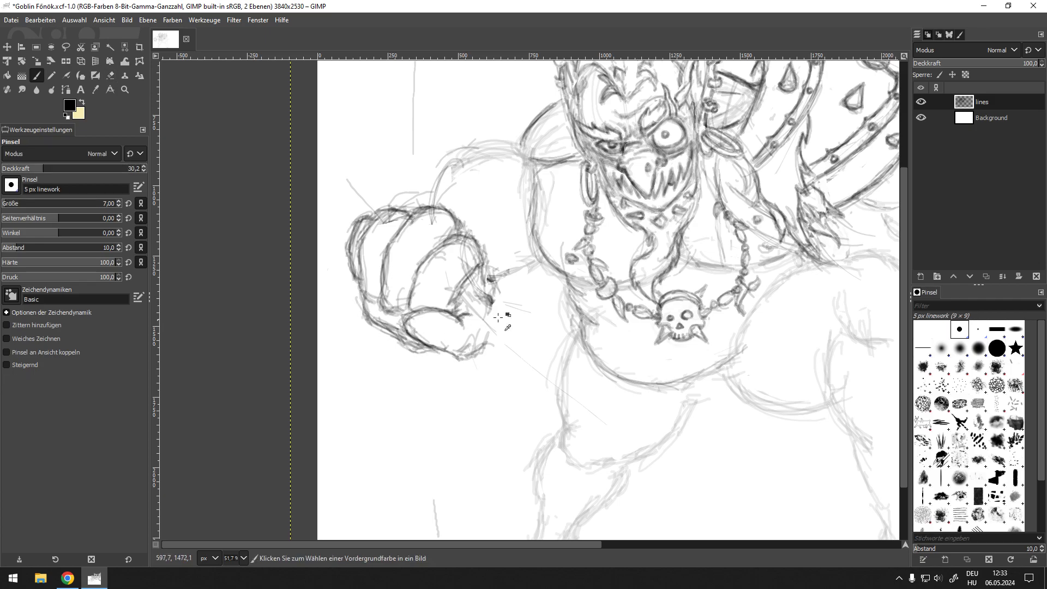
Erase the fist's lower contour beneath the curled fingers and redraw the fingertips' edge toward the thumb
{"action": "scroll", "coordinate": [523, 347], "scroll_direction": "down", "scroll_amount": 3}
{"action": "left_click_drag", "start_coordinate": [525, 393], "coordinate": [434, 375]}
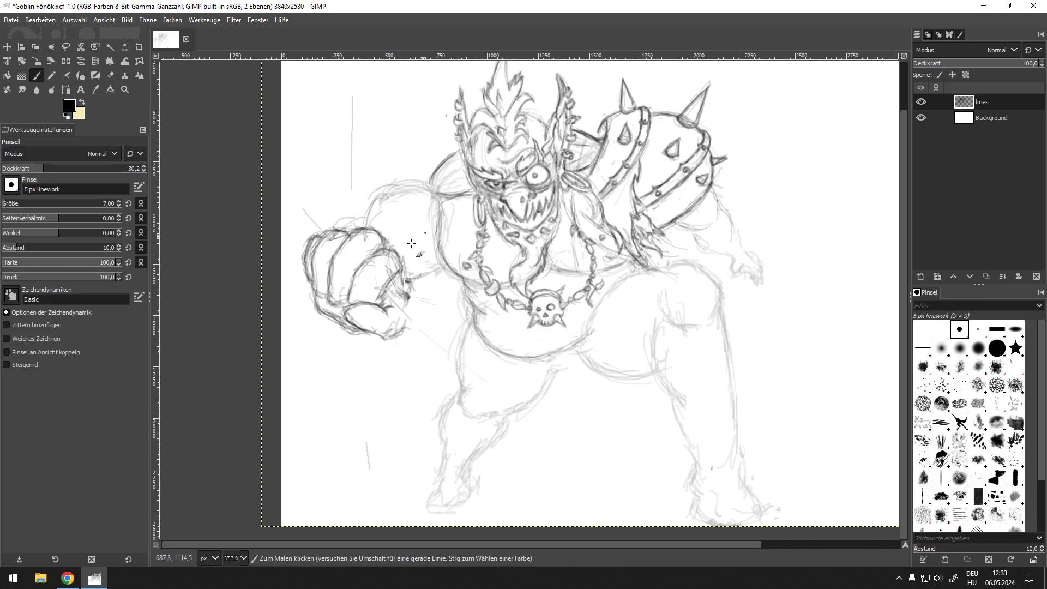
{"action": "scroll", "coordinate": [350, 304], "scroll_direction": "up", "scroll_amount": 4}
{"action": "key", "text": "shift+e"}
{"action": "mouse_move", "coordinate": [277, 317]}
{"action": "left_mouse_down"}
{"action": "mouse_move", "coordinate": [313, 329]}
{"action": "mouse_move", "coordinate": [276, 302]}
{"action": "mouse_move", "coordinate": [288, 299]}
{"action": "mouse_move", "coordinate": [345, 362]}
{"action": "left_mouse_up"}
{"action": "key", "text": "p"}
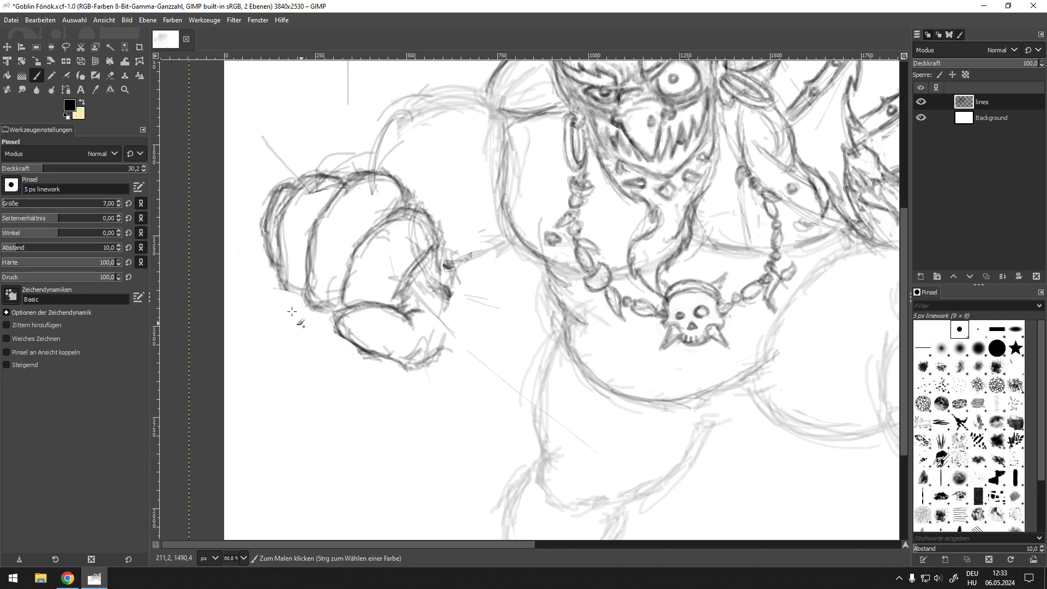
{"action": "mouse_move", "coordinate": [280, 292]}
{"action": "left_mouse_down"}
{"action": "mouse_move", "coordinate": [312, 298]}
{"action": "mouse_move", "coordinate": [360, 348]}
{"action": "left_mouse_up"}
Erase the top knuckle lines and the line fragments along the inner side of the fist
{"action": "scroll", "coordinate": [379, 365], "scroll_direction": "down", "scroll_amount": 5}
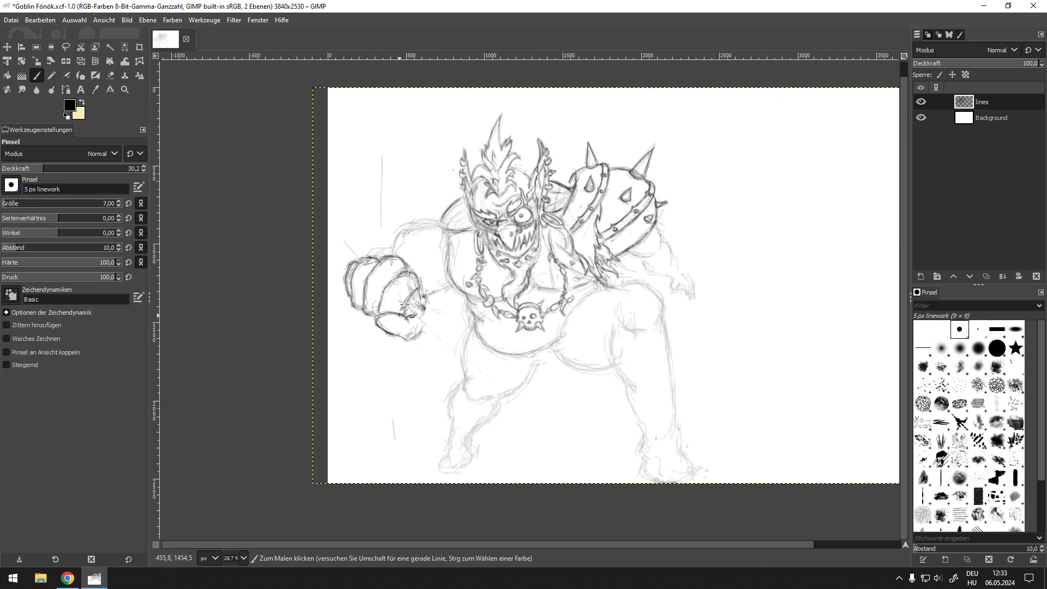
{"action": "scroll", "coordinate": [404, 303], "scroll_direction": "up", "scroll_amount": 4}
{"action": "key", "text": "shift+e"}
{"action": "mouse_move", "coordinate": [417, 273]}
{"action": "left_mouse_down"}
{"action": "mouse_move", "coordinate": [397, 257]}
{"action": "mouse_move", "coordinate": [342, 261]}
{"action": "left_mouse_up"}
{"action": "left_click_drag", "start_coordinate": [412, 284], "coordinate": [450, 313]}
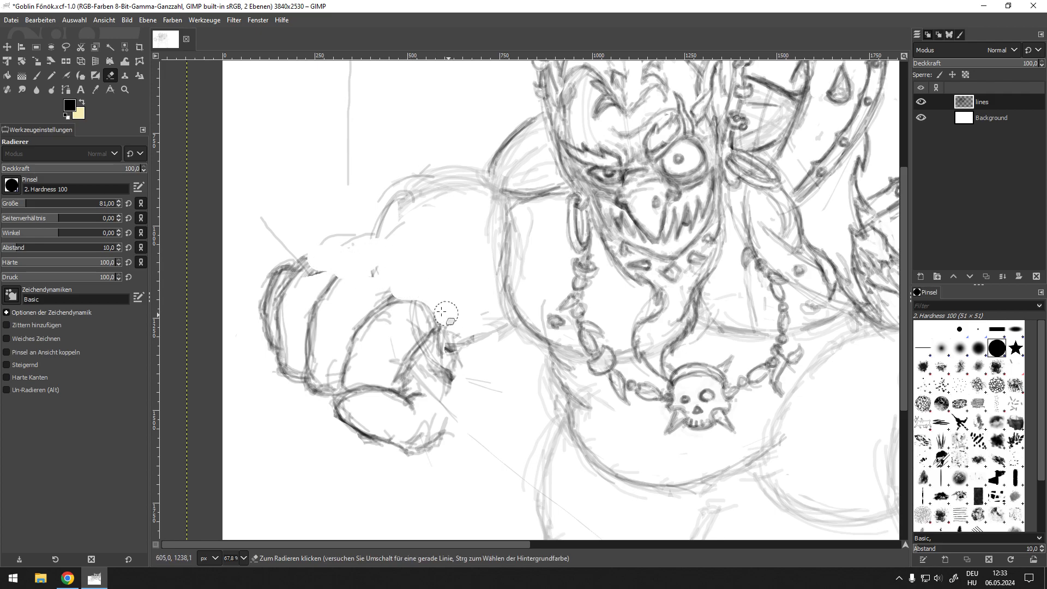
Redraw the knuckles lower on the fist and sketch the rounded back of the hand behind them
{"action": "key", "text": "p"}
{"action": "mouse_move", "coordinate": [345, 273]}
{"action": "left_mouse_down"}
{"action": "mouse_move", "coordinate": [381, 272]}
{"action": "mouse_move", "coordinate": [376, 263]}
{"action": "mouse_move", "coordinate": [443, 297]}
{"action": "left_mouse_up"}
{"action": "left_click_drag", "start_coordinate": [416, 266], "coordinate": [434, 272]}
{"action": "mouse_move", "coordinate": [315, 264]}
{"action": "left_mouse_down"}
{"action": "mouse_move", "coordinate": [368, 245]}
{"action": "mouse_move", "coordinate": [325, 257]}
{"action": "mouse_move", "coordinate": [349, 259]}
{"action": "mouse_move", "coordinate": [340, 253]}
{"action": "mouse_move", "coordinate": [356, 246]}
{"action": "mouse_move", "coordinate": [387, 256]}
{"action": "mouse_move", "coordinate": [399, 262]}
{"action": "mouse_move", "coordinate": [348, 274]}
{"action": "mouse_move", "coordinate": [389, 281]}
{"action": "mouse_move", "coordinate": [415, 264]}
{"action": "left_mouse_up"}
{"action": "left_click_drag", "start_coordinate": [307, 259], "coordinate": [402, 236]}
{"action": "mouse_move", "coordinate": [401, 229]}
{"action": "left_mouse_down"}
{"action": "mouse_move", "coordinate": [435, 240]}
{"action": "mouse_move", "coordinate": [462, 266]}
{"action": "left_mouse_up"}
{"action": "left_click_drag", "start_coordinate": [467, 275], "coordinate": [462, 342]}
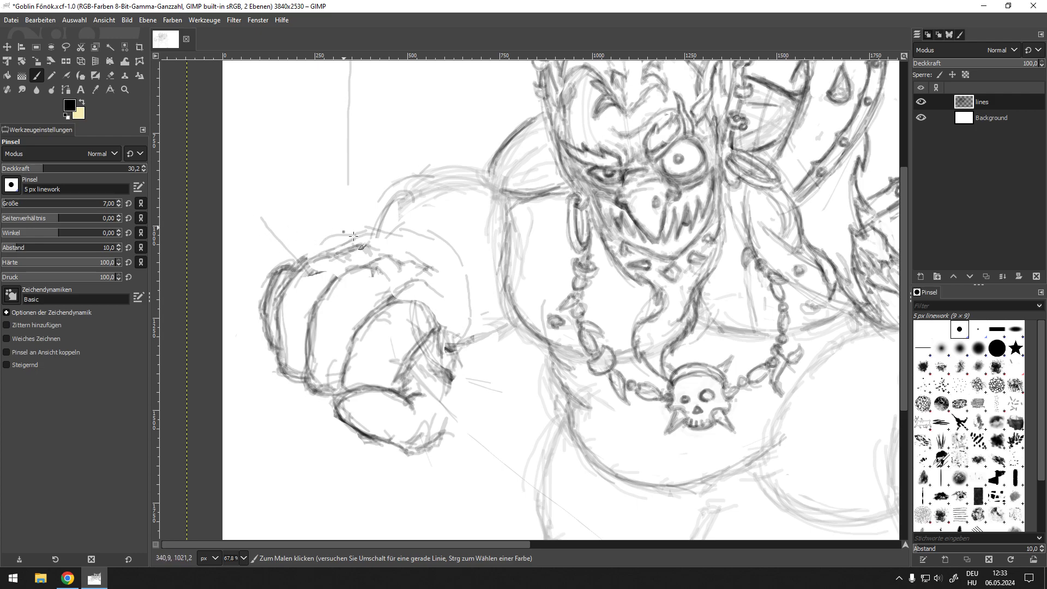
Reinforce the back-of-hand contour and add short strokes where the hand meets the wrist beside the thumb
{"action": "left_click_drag", "start_coordinate": [315, 254], "coordinate": [406, 225]}
{"action": "mouse_move", "coordinate": [409, 226]}
{"action": "left_mouse_down"}
{"action": "mouse_move", "coordinate": [469, 255]}
{"action": "mouse_move", "coordinate": [483, 295]}
{"action": "left_mouse_up"}
{"action": "left_click_drag", "start_coordinate": [477, 337], "coordinate": [461, 360]}
{"action": "left_click_drag", "start_coordinate": [487, 342], "coordinate": [460, 364]}
{"action": "left_click_drag", "start_coordinate": [465, 376], "coordinate": [489, 383]}
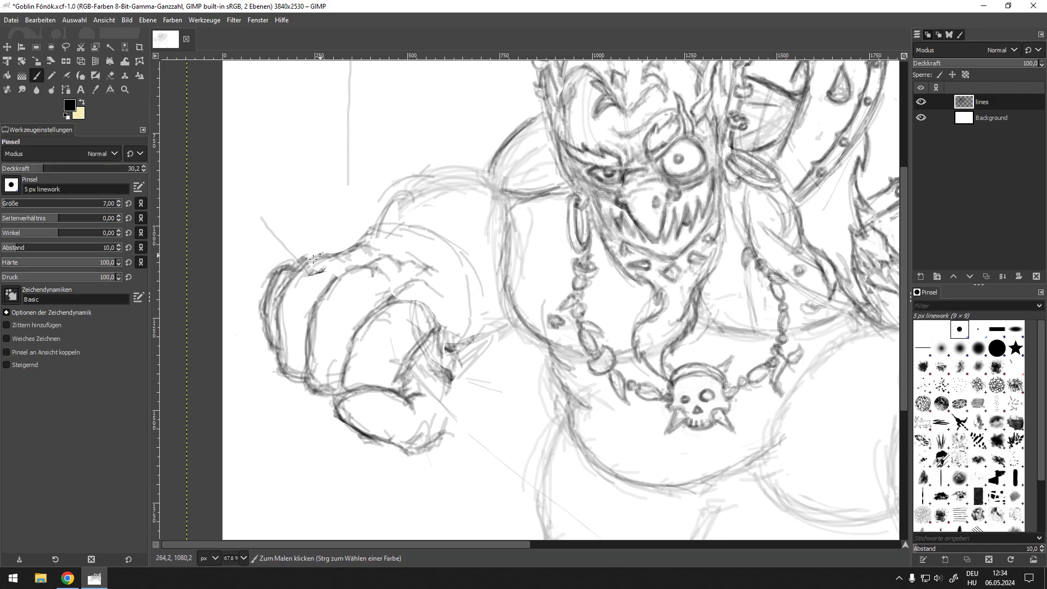
Strengthen the knuckle ridge and extend the hand's outline around toward the wrist
{"action": "mouse_move", "coordinate": [306, 257]}
{"action": "left_mouse_down"}
{"action": "mouse_move", "coordinate": [337, 251]}
{"action": "mouse_move", "coordinate": [329, 246]}
{"action": "mouse_move", "coordinate": [433, 268]}
{"action": "left_mouse_up"}
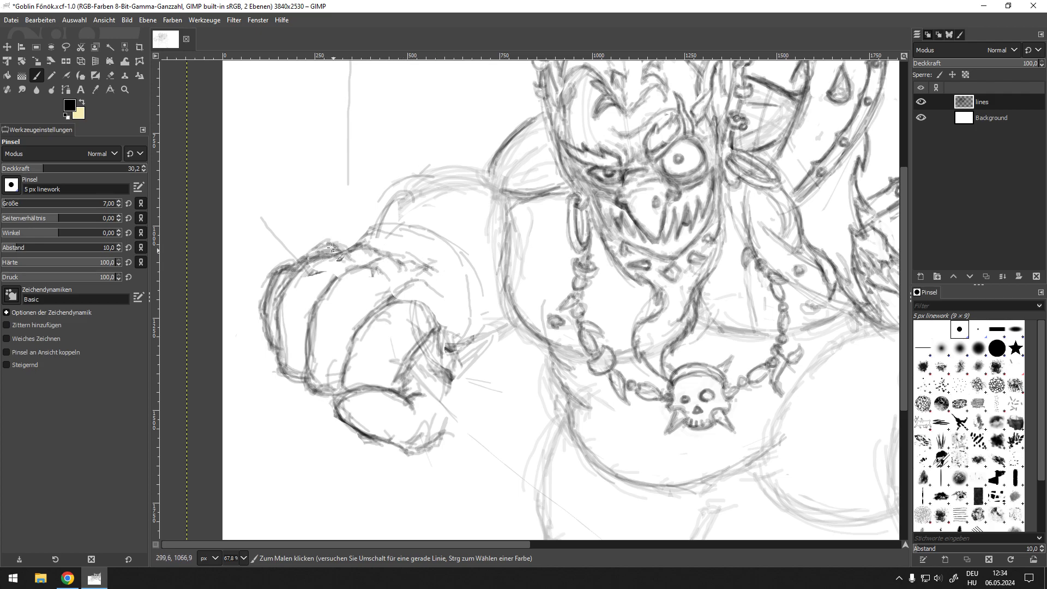
{"action": "mouse_move", "coordinate": [357, 234]}
{"action": "left_mouse_down"}
{"action": "mouse_move", "coordinate": [393, 220]}
{"action": "mouse_move", "coordinate": [473, 249]}
{"action": "mouse_move", "coordinate": [502, 330]}
{"action": "mouse_move", "coordinate": [462, 385]}
{"action": "left_mouse_up"}
{"action": "scroll", "coordinate": [466, 304], "scroll_direction": "down", "scroll_amount": 4, "text": "ctrl"}
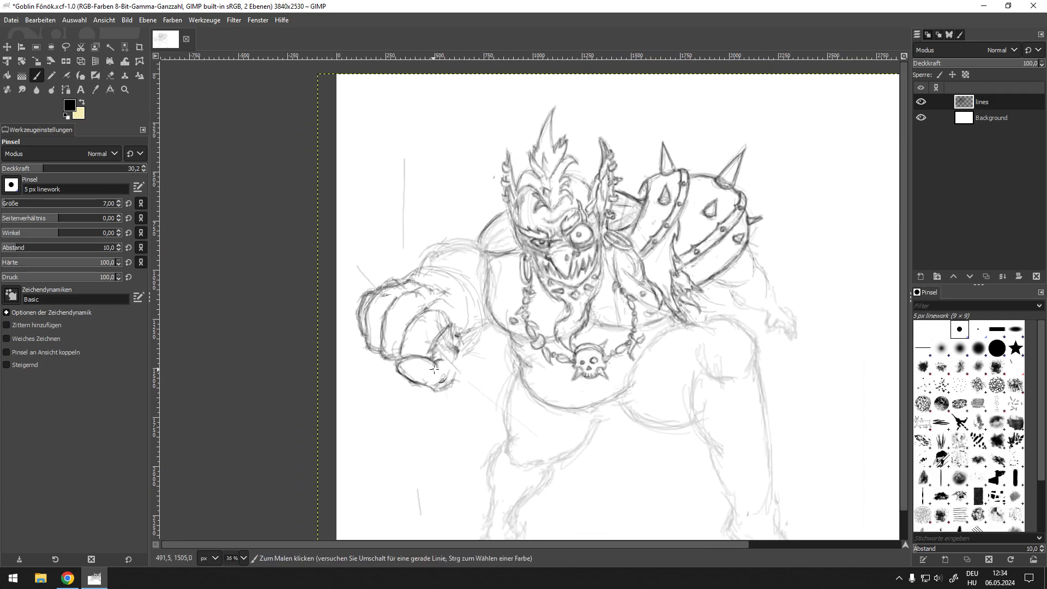
{"action": "scroll", "coordinate": [457, 319], "scroll_direction": "up", "scroll_amount": 6, "text": "ctrl"}
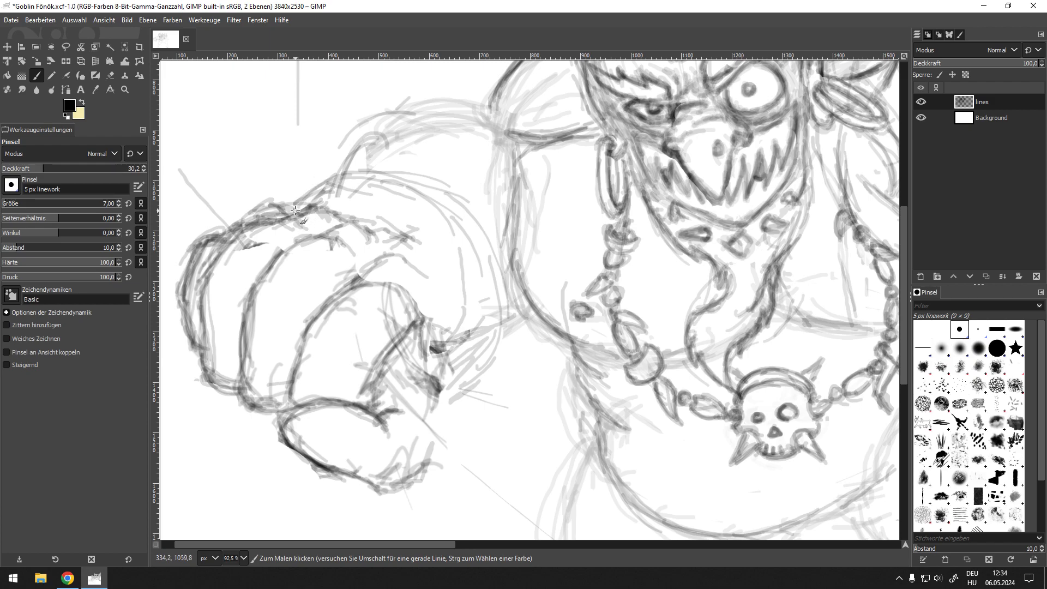
{"action": "mouse_move", "coordinate": [295, 210]}
{"action": "left_mouse_down"}
{"action": "mouse_move", "coordinate": [351, 170]}
{"action": "mouse_move", "coordinate": [333, 184]}
{"action": "mouse_move", "coordinate": [413, 184]}
{"action": "mouse_move", "coordinate": [385, 173]}
{"action": "mouse_move", "coordinate": [470, 221]}
{"action": "left_mouse_up"}
Erase the stray lines between index finger and wrist, then redraw the hand's upper contour and inner edge down to the thumb
{"action": "key", "text": "shift+e"}
{"action": "mouse_move", "coordinate": [465, 279]}
{"action": "left_mouse_down"}
{"action": "mouse_move", "coordinate": [461, 338]}
{"action": "mouse_move", "coordinate": [439, 368]}
{"action": "mouse_move", "coordinate": [475, 325]}
{"action": "left_mouse_up"}
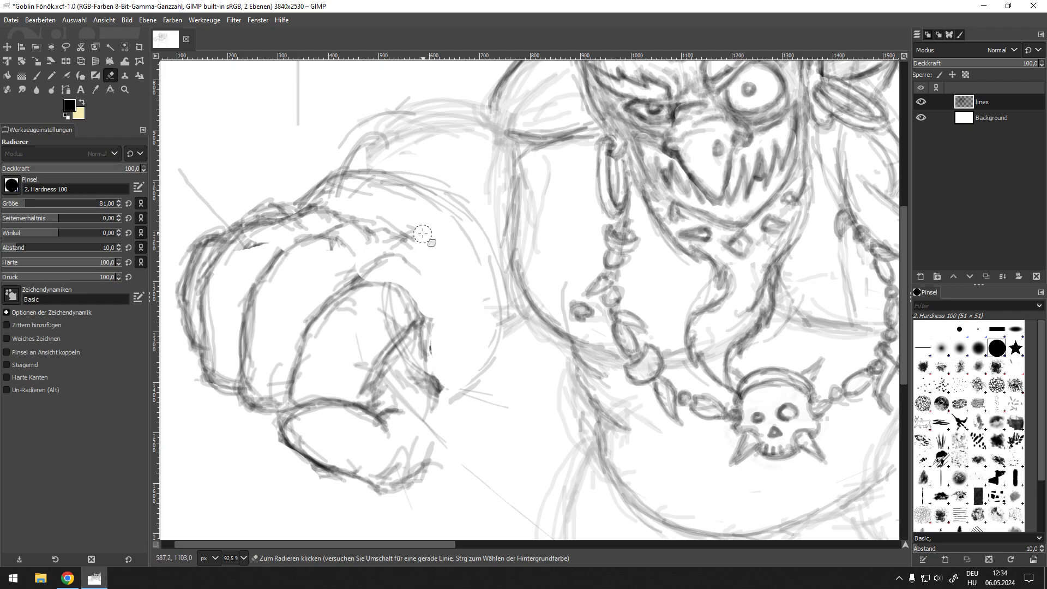
{"action": "key", "text": "p"}
{"action": "mouse_move", "coordinate": [365, 176]}
{"action": "left_mouse_down"}
{"action": "mouse_move", "coordinate": [468, 226]}
{"action": "mouse_move", "coordinate": [508, 348]}
{"action": "mouse_move", "coordinate": [482, 395]}
{"action": "mouse_move", "coordinate": [437, 385]}
{"action": "left_mouse_up"}
{"action": "mouse_move", "coordinate": [420, 322]}
{"action": "left_mouse_down"}
{"action": "mouse_move", "coordinate": [434, 340]}
{"action": "mouse_move", "coordinate": [431, 370]}
{"action": "left_mouse_up"}
{"action": "left_click_drag", "start_coordinate": [408, 261], "coordinate": [431, 287]}
{"action": "mouse_move", "coordinate": [431, 328]}
{"action": "left_mouse_down"}
{"action": "mouse_move", "coordinate": [441, 387]}
{"action": "mouse_move", "coordinate": [465, 393]}
{"action": "mouse_move", "coordinate": [436, 410]}
{"action": "mouse_move", "coordinate": [436, 458]}
{"action": "left_mouse_up"}
{"action": "key", "text": "shift+e"}
{"action": "key", "text": "p"}
Draw the heel of the hand beside the thumb and the uneven wrist edge behind the fist
{"action": "mouse_move", "coordinate": [435, 417]}
{"action": "left_mouse_down"}
{"action": "mouse_move", "coordinate": [471, 353]}
{"action": "mouse_move", "coordinate": [499, 388]}
{"action": "mouse_move", "coordinate": [474, 370]}
{"action": "left_mouse_up"}
{"action": "mouse_move", "coordinate": [493, 312]}
{"action": "left_mouse_down"}
{"action": "mouse_move", "coordinate": [464, 372]}
{"action": "mouse_move", "coordinate": [454, 289]}
{"action": "mouse_move", "coordinate": [473, 219]}
{"action": "mouse_move", "coordinate": [464, 281]}
{"action": "left_mouse_up"}
{"action": "mouse_move", "coordinate": [496, 315]}
{"action": "left_mouse_down"}
{"action": "mouse_move", "coordinate": [505, 285]}
{"action": "mouse_move", "coordinate": [503, 324]}
{"action": "mouse_move", "coordinate": [499, 314]}
{"action": "mouse_move", "coordinate": [472, 329]}
{"action": "mouse_move", "coordinate": [467, 297]}
{"action": "mouse_move", "coordinate": [483, 245]}
{"action": "mouse_move", "coordinate": [453, 193]}
{"action": "mouse_move", "coordinate": [473, 219]}
{"action": "mouse_move", "coordinate": [468, 211]}
{"action": "mouse_move", "coordinate": [454, 290]}
{"action": "left_mouse_up"}
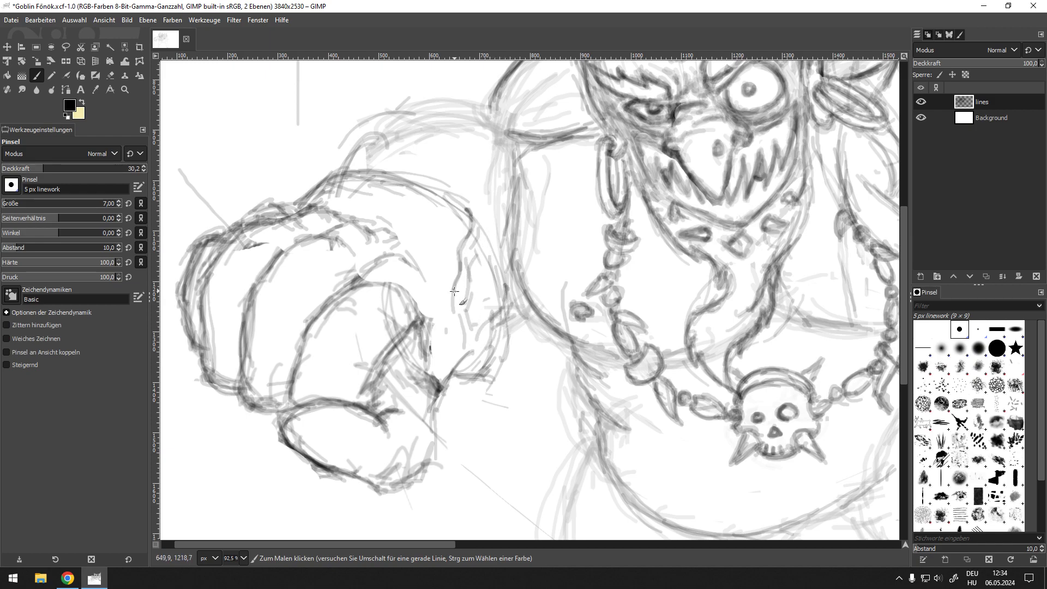
{"action": "mouse_move", "coordinate": [464, 212]}
{"action": "left_mouse_down"}
{"action": "mouse_move", "coordinate": [480, 248]}
{"action": "mouse_move", "coordinate": [472, 256]}
{"action": "mouse_move", "coordinate": [468, 207]}
{"action": "mouse_move", "coordinate": [464, 301]}
{"action": "left_mouse_up"}
{"action": "mouse_move", "coordinate": [477, 236]}
{"action": "left_mouse_down"}
{"action": "mouse_move", "coordinate": [464, 293]}
{"action": "mouse_move", "coordinate": [475, 323]}
{"action": "mouse_move", "coordinate": [464, 325]}
{"action": "mouse_move", "coordinate": [464, 248]}
{"action": "left_mouse_up"}
Examine the whole goblin figure to judge the fist against the body's proportions
{"action": "scroll", "coordinate": [473, 295], "scroll_direction": "down", "scroll_amount": 4}
{"action": "scroll", "coordinate": [474, 295], "scroll_direction": "down", "scroll_amount": 3}
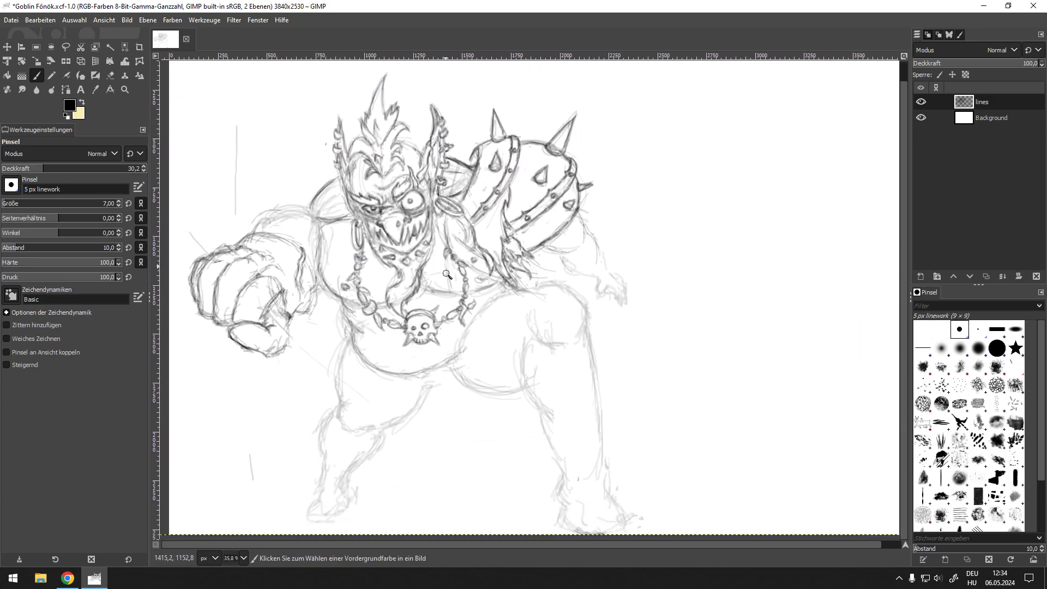
{"action": "scroll", "coordinate": [405, 207], "scroll_direction": "up", "scroll_amount": 1}
{"action": "left_click_drag", "start_coordinate": [408, 244], "coordinate": [407, 240]}
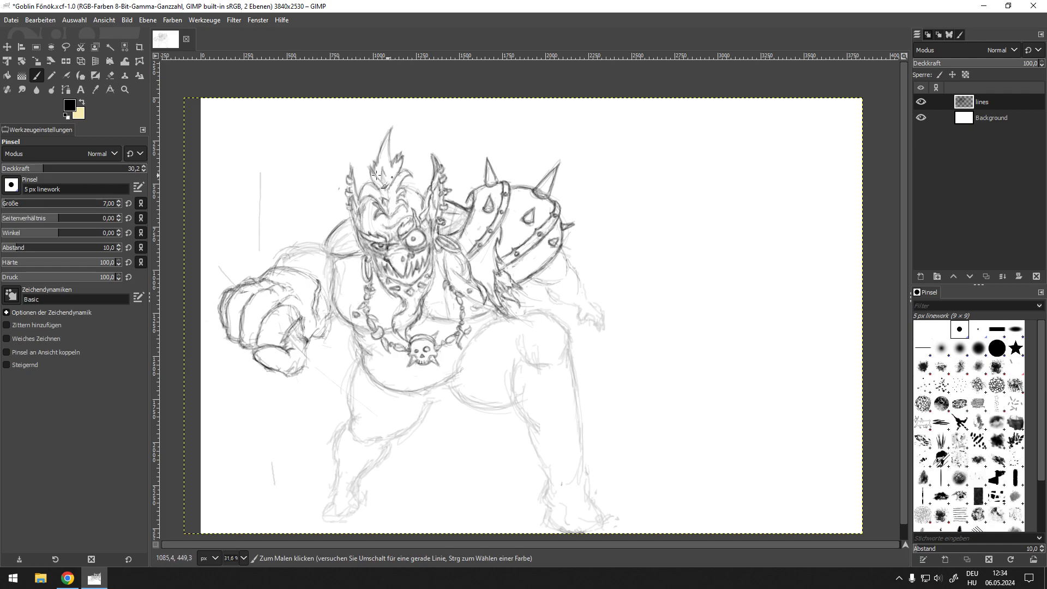
{"action": "left_click_drag", "start_coordinate": [489, 304], "coordinate": [435, 283]}
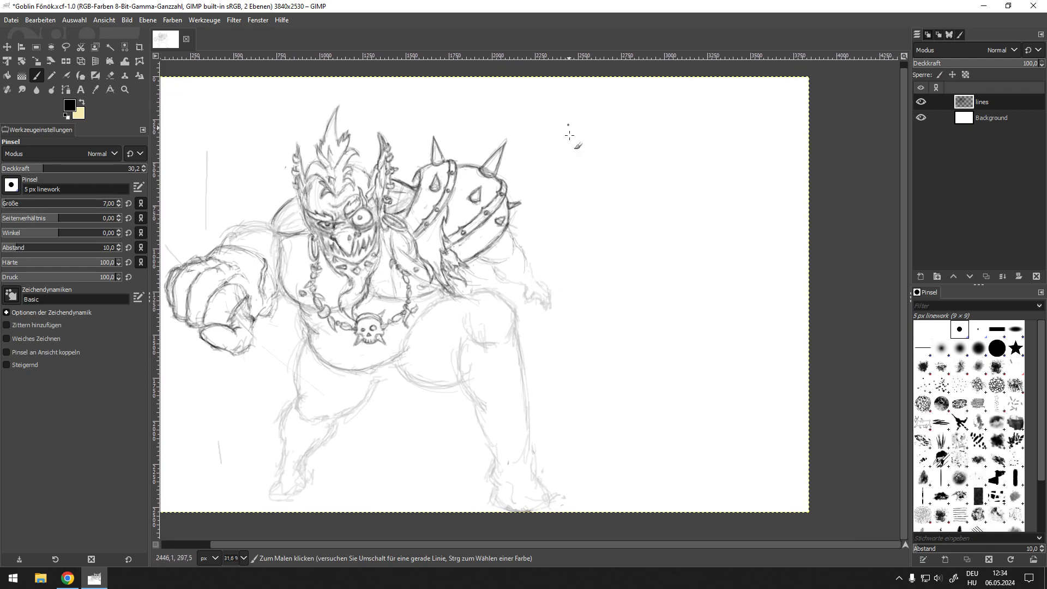
{"action": "left_click_drag", "start_coordinate": [295, 345], "coordinate": [435, 315]}
{"action": "left_click_drag", "start_coordinate": [688, 217], "coordinate": [630, 207]}
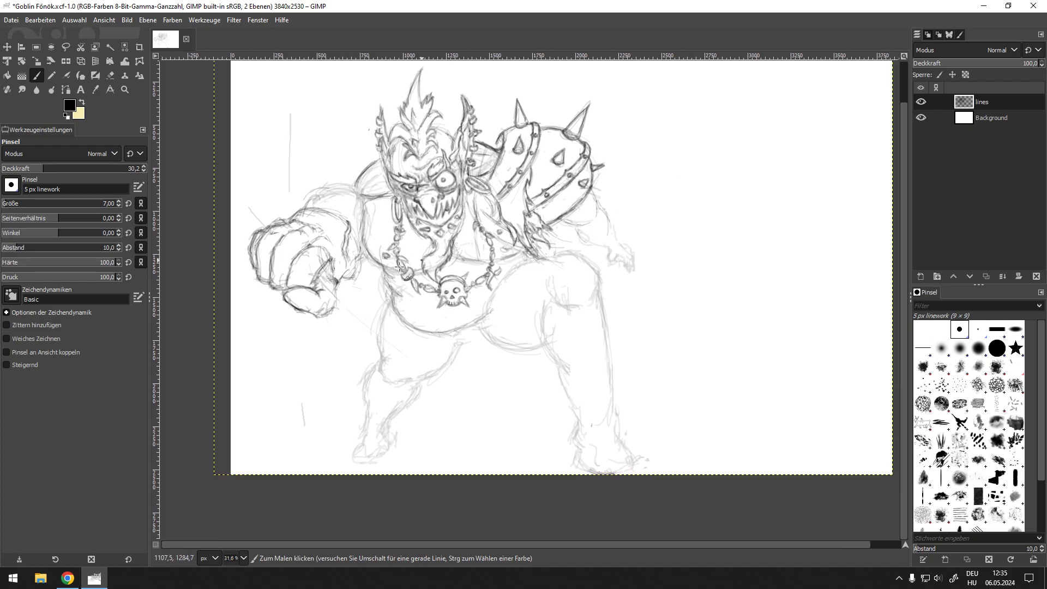
Darken the upper contour of the back of the hand and the wrist edge behind the knuckles
{"action": "scroll", "coordinate": [400, 266], "scroll_direction": "up", "scroll_amount": 6}
{"action": "mouse_move", "coordinate": [356, 234]}
{"action": "left_mouse_down"}
{"action": "mouse_move", "coordinate": [360, 264]}
{"action": "mouse_move", "coordinate": [396, 217]}
{"action": "mouse_move", "coordinate": [348, 323]}
{"action": "mouse_move", "coordinate": [362, 284]}
{"action": "mouse_move", "coordinate": [339, 317]}
{"action": "mouse_move", "coordinate": [357, 268]}
{"action": "mouse_move", "coordinate": [386, 271]}
{"action": "mouse_move", "coordinate": [406, 217]}
{"action": "mouse_move", "coordinate": [362, 208]}
{"action": "mouse_move", "coordinate": [547, 280]}
{"action": "left_mouse_up"}
{"action": "mouse_move", "coordinate": [331, 219]}
{"action": "left_mouse_down"}
{"action": "mouse_move", "coordinate": [368, 197]}
{"action": "mouse_move", "coordinate": [346, 219]}
{"action": "left_mouse_up"}
{"action": "mouse_move", "coordinate": [411, 197]}
{"action": "left_mouse_down"}
{"action": "mouse_move", "coordinate": [354, 193]}
{"action": "mouse_move", "coordinate": [450, 202]}
{"action": "left_mouse_up"}
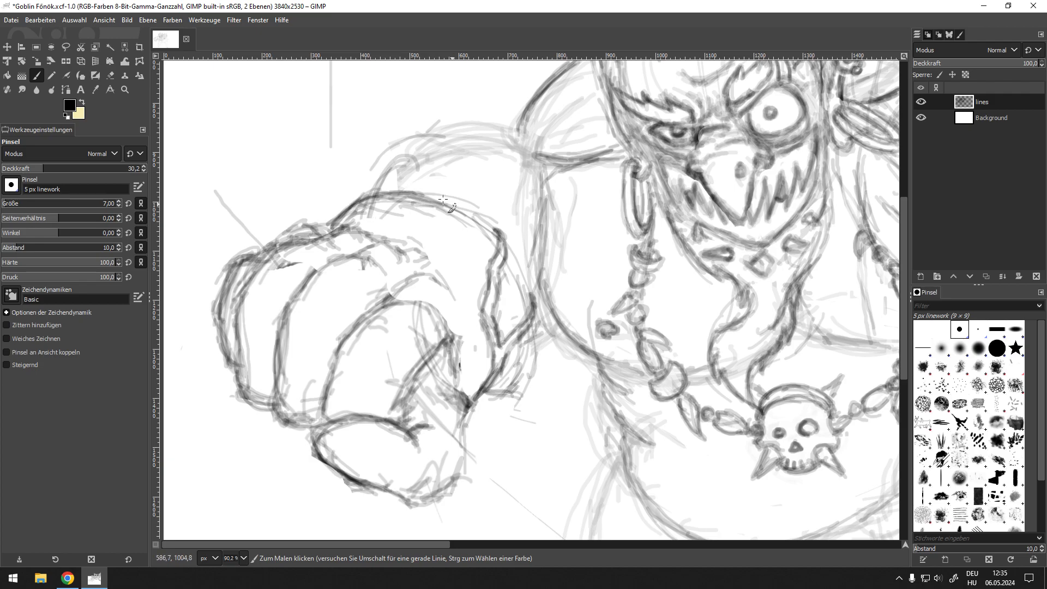
{"action": "scroll", "coordinate": [440, 164], "scroll_direction": "down", "scroll_amount": 4}
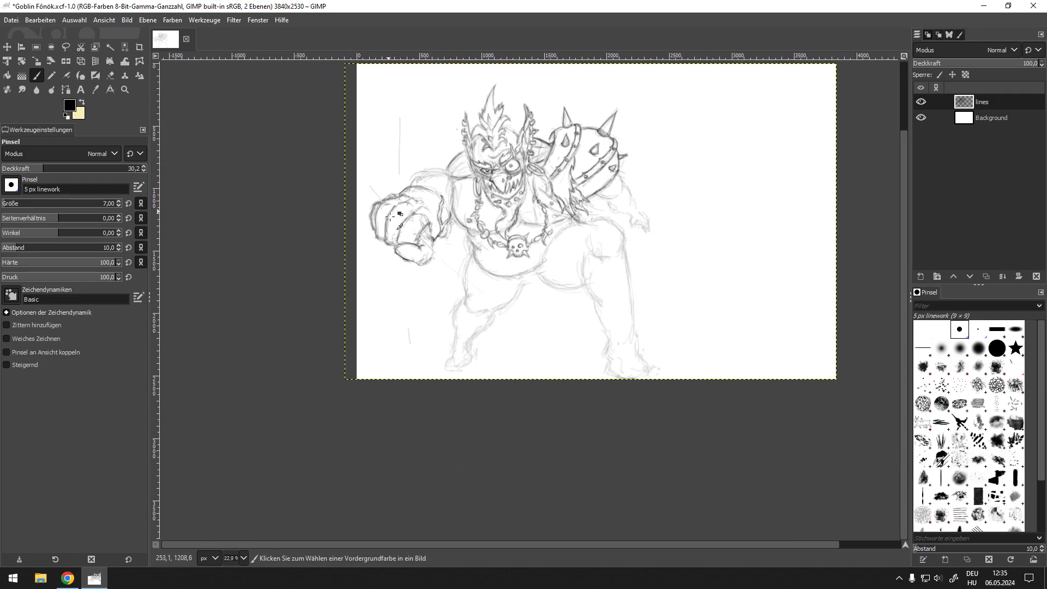
{"action": "scroll", "coordinate": [430, 190], "scroll_direction": "up", "scroll_amount": 4}
{"action": "mouse_move", "coordinate": [358, 187]}
{"action": "left_mouse_down"}
{"action": "mouse_move", "coordinate": [415, 192]}
{"action": "mouse_move", "coordinate": [452, 210]}
{"action": "left_mouse_up"}
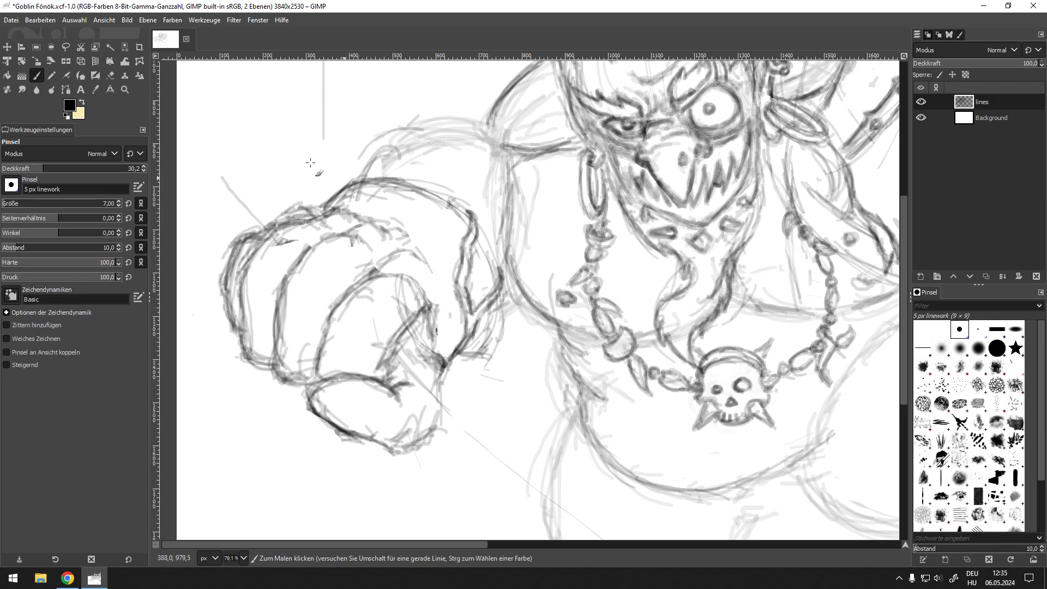
Enclose the reworked fist and wrist in a free selection and float it for moving
{"action": "left_click", "coordinate": [8, 47]}
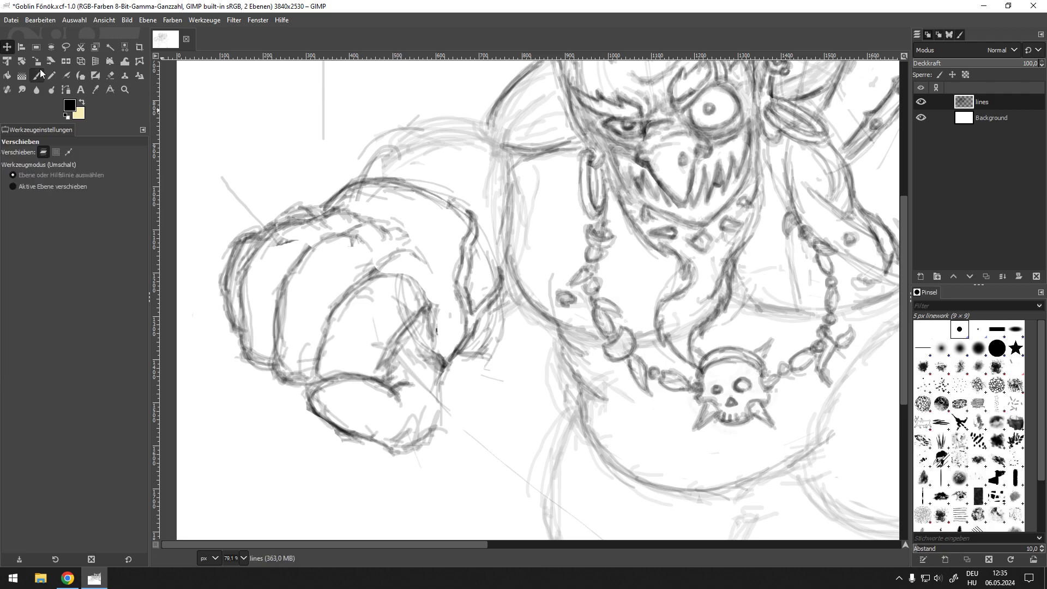
{"action": "left_click", "coordinate": [66, 48]}
{"action": "scroll", "coordinate": [352, 248], "scroll_direction": "down", "scroll_amount": 2}
{"action": "mouse_move", "coordinate": [340, 195]}
{"action": "left_mouse_down"}
{"action": "mouse_move", "coordinate": [410, 196]}
{"action": "mouse_move", "coordinate": [438, 211]}
{"action": "mouse_move", "coordinate": [463, 234]}
{"action": "mouse_move", "coordinate": [473, 268]}
{"action": "mouse_move", "coordinate": [472, 355]}
{"action": "mouse_move", "coordinate": [390, 424]}
{"action": "mouse_move", "coordinate": [300, 382]}
{"action": "mouse_move", "coordinate": [244, 333]}
{"action": "mouse_move", "coordinate": [229, 265]}
{"action": "mouse_move", "coordinate": [279, 205]}
{"action": "mouse_move", "coordinate": [340, 196]}
{"action": "left_mouse_up"}
{"action": "key", "text": "Return"}
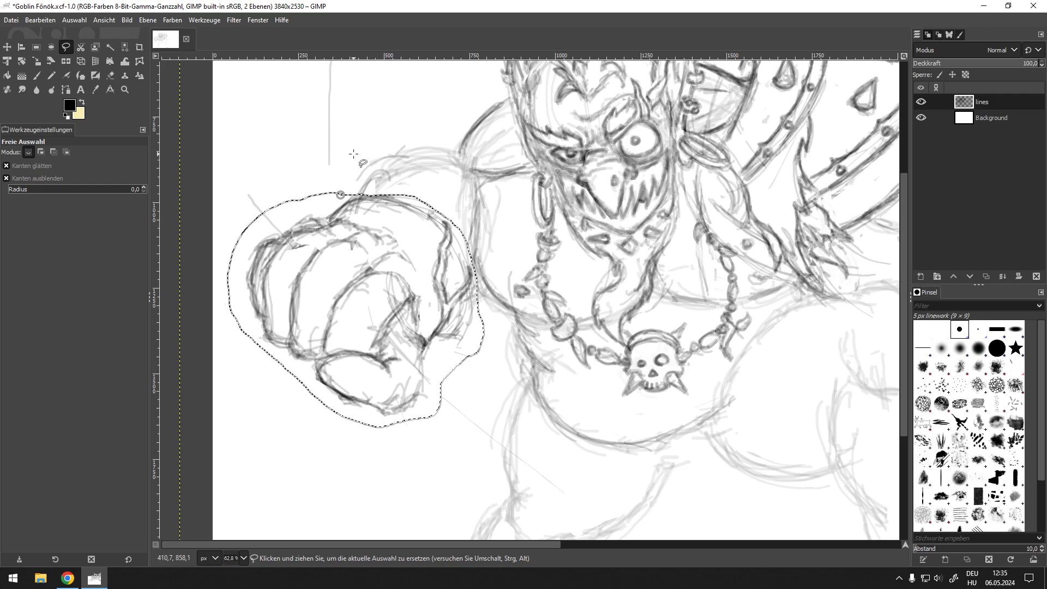
{"action": "key", "text": "shift+ctrl+l"}
{"action": "key", "text": "m"}
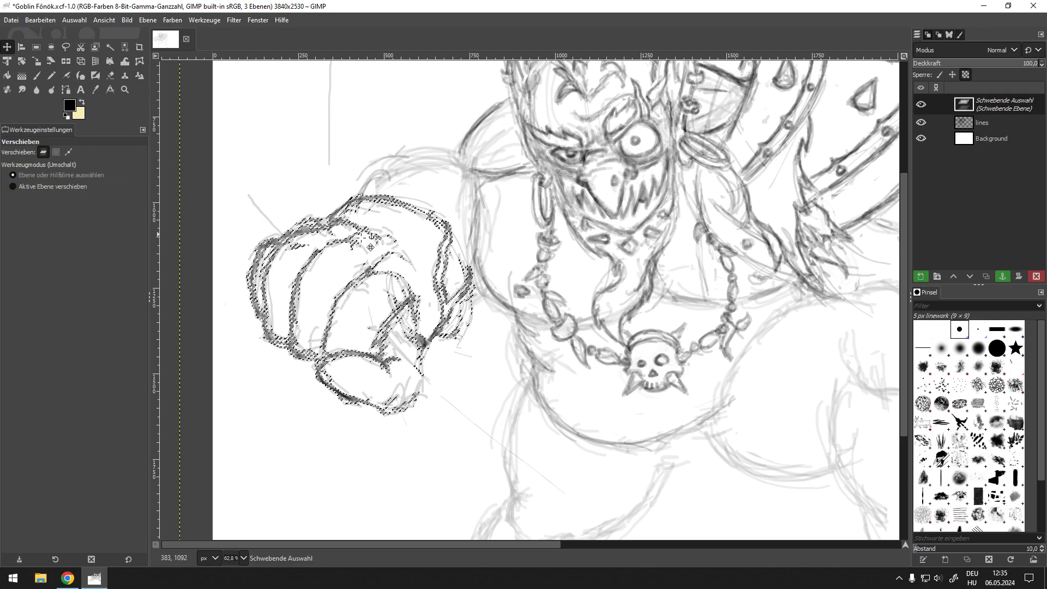
Shift the floating fist down and to the left, rotate it by -6.10°, and anchor it onto the lines layer
{"action": "left_click_drag", "start_coordinate": [353, 230], "coordinate": [316, 265]}
{"action": "left_click", "coordinate": [22, 61]}
{"action": "left_click_drag", "start_coordinate": [321, 225], "coordinate": [309, 227]}
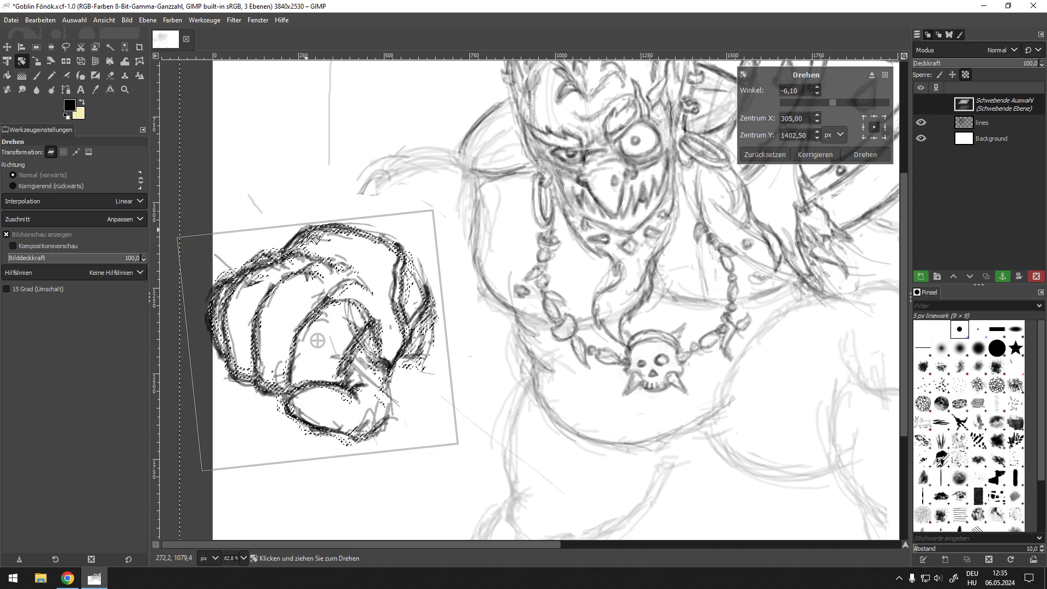
{"action": "left_click", "coordinate": [866, 154]}
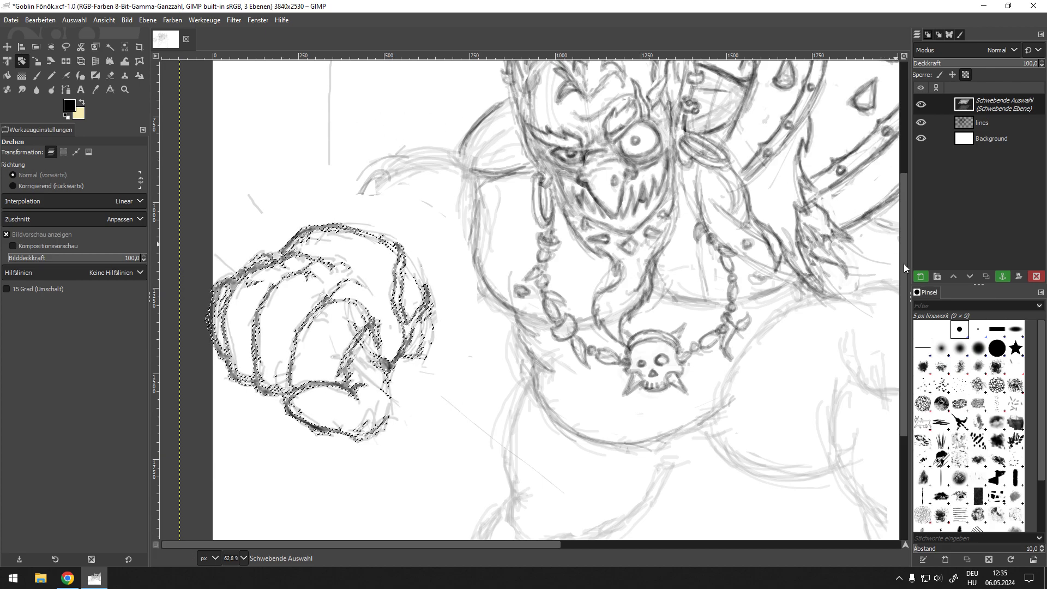
{"action": "left_click", "coordinate": [1005, 277]}
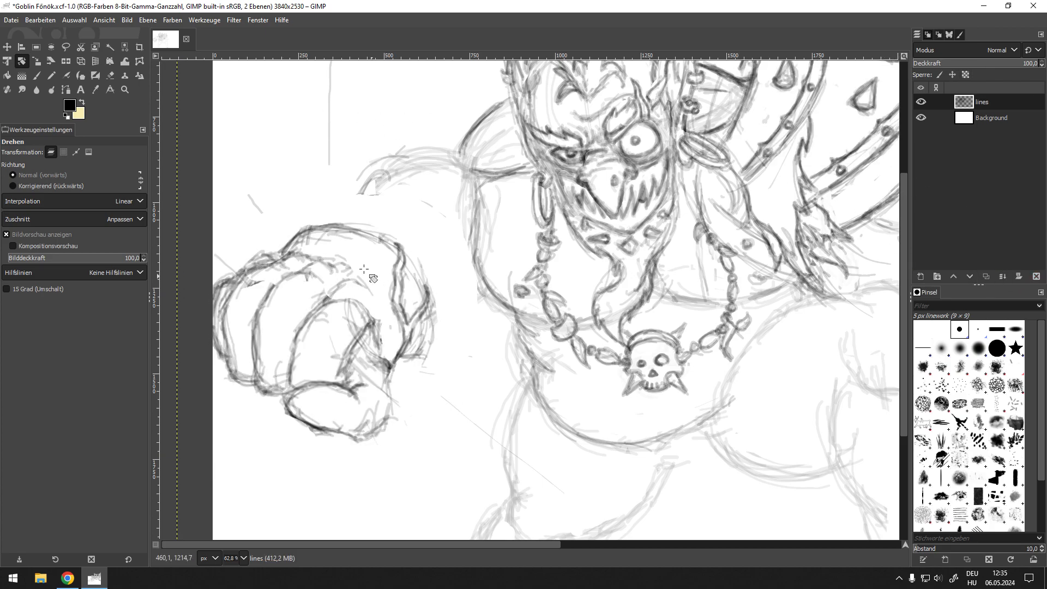
Erase the line between the index finger and thumb, and redraw the finger's lower curve overlapping the thumb
{"action": "key", "text": "p"}
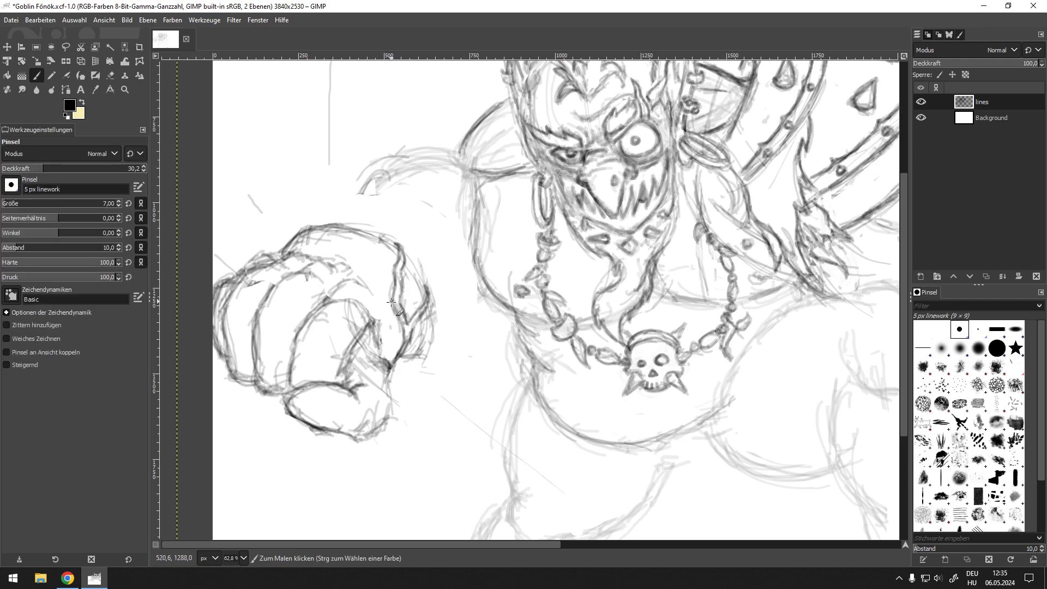
{"action": "key", "text": "shift+e"}
{"action": "mouse_move", "coordinate": [339, 301]}
{"action": "left_mouse_down"}
{"action": "mouse_move", "coordinate": [358, 278]}
{"action": "mouse_move", "coordinate": [372, 321]}
{"action": "mouse_move", "coordinate": [327, 286]}
{"action": "mouse_move", "coordinate": [339, 288]}
{"action": "mouse_move", "coordinate": [314, 384]}
{"action": "mouse_move", "coordinate": [331, 391]}
{"action": "mouse_move", "coordinate": [309, 394]}
{"action": "left_mouse_up"}
{"action": "key", "text": "p"}
{"action": "key", "text": "shift+e"}
{"action": "key", "text": "p"}
{"action": "mouse_move", "coordinate": [347, 357]}
{"action": "left_mouse_down"}
{"action": "mouse_move", "coordinate": [339, 377]}
{"action": "mouse_move", "coordinate": [297, 404]}
{"action": "mouse_move", "coordinate": [341, 402]}
{"action": "mouse_move", "coordinate": [294, 404]}
{"action": "mouse_move", "coordinate": [331, 403]}
{"action": "mouse_move", "coordinate": [338, 386]}
{"action": "mouse_move", "coordinate": [315, 398]}
{"action": "left_mouse_up"}
{"action": "left_click_drag", "start_coordinate": [335, 389], "coordinate": [346, 361]}
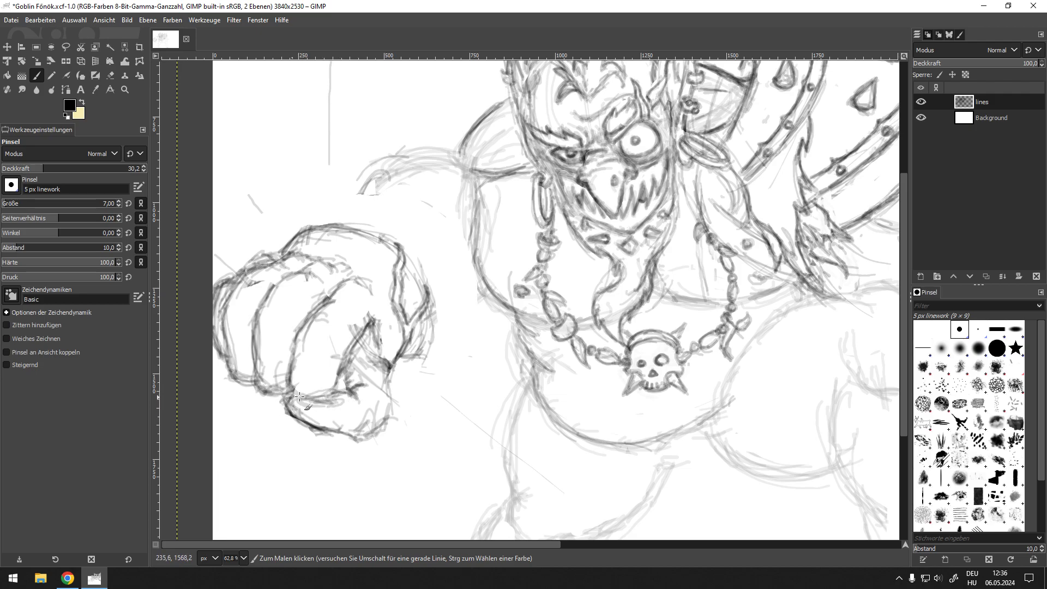
{"action": "left_click_drag", "start_coordinate": [295, 385], "coordinate": [294, 357]}
Darken the thumb's lower outline and strengthen the curled end of the index finger above it
{"action": "scroll", "coordinate": [341, 384], "scroll_direction": "down", "scroll_amount": 3}
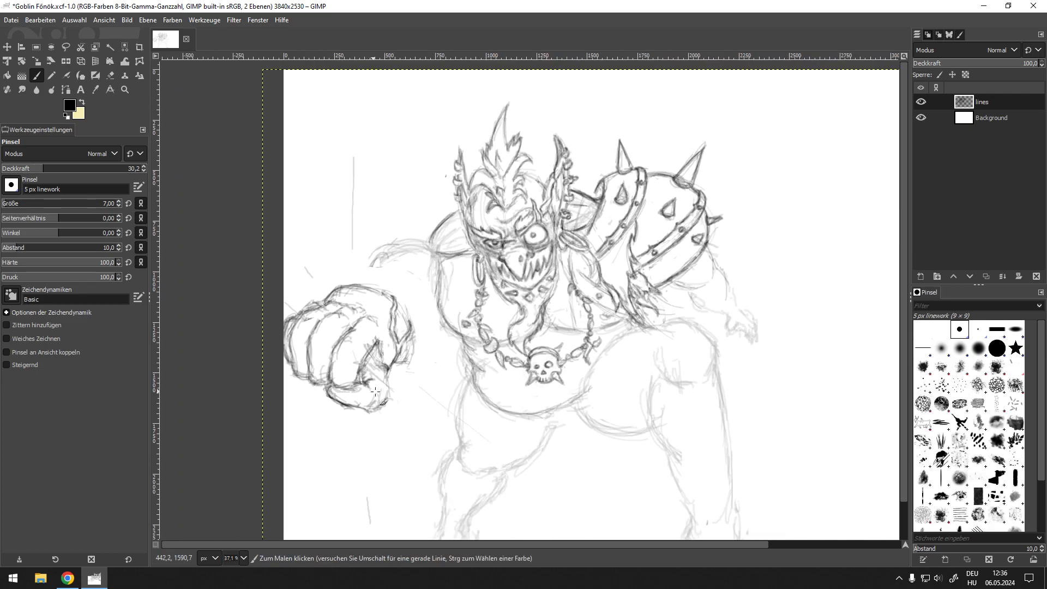
{"action": "scroll", "coordinate": [364, 413], "scroll_direction": "up", "scroll_amount": 4}
{"action": "left_click_drag", "start_coordinate": [312, 388], "coordinate": [308, 377]}
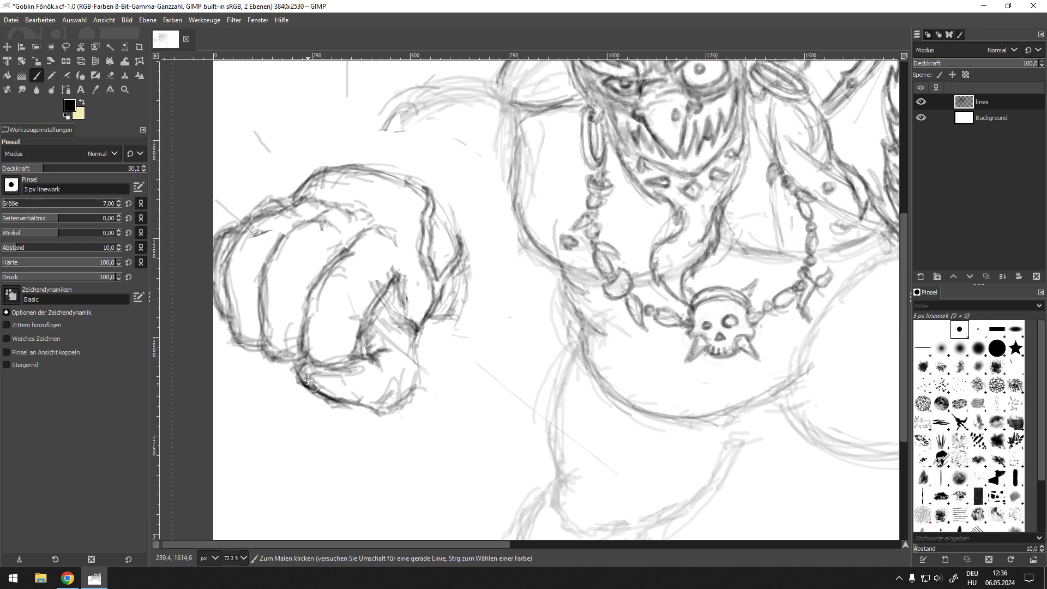
{"action": "left_click_drag", "start_coordinate": [313, 377], "coordinate": [336, 392]}
{"action": "left_click_drag", "start_coordinate": [309, 315], "coordinate": [402, 290]}
{"action": "left_click_drag", "start_coordinate": [361, 331], "coordinate": [425, 365]}
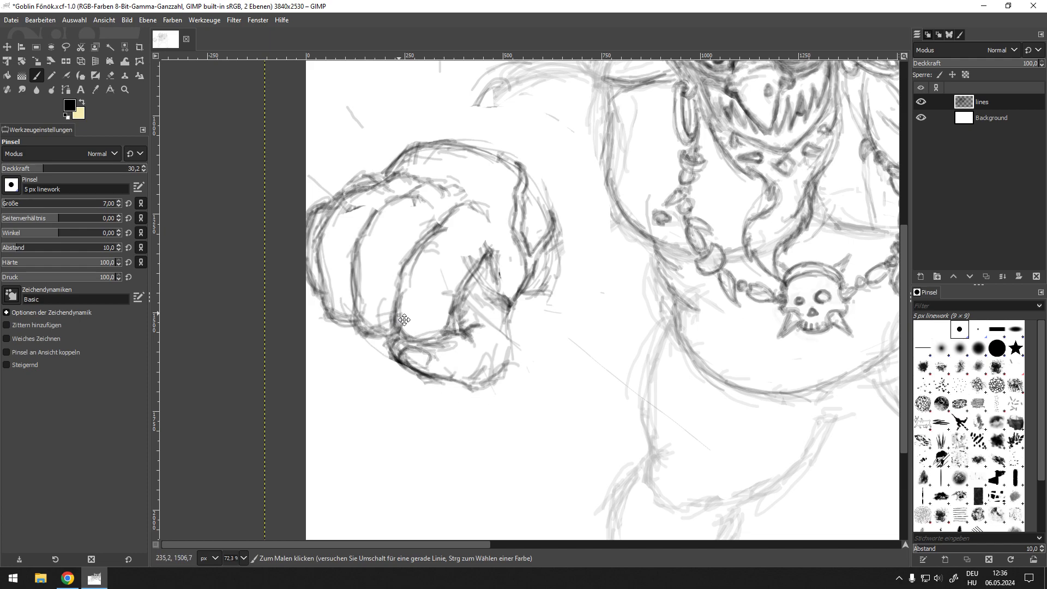
{"action": "left_click_drag", "start_coordinate": [399, 316], "coordinate": [411, 346]}
{"action": "left_click_drag", "start_coordinate": [447, 215], "coordinate": [450, 289]}
Darken the uneven wrist edge behind the back of the hand
{"action": "left_click_drag", "start_coordinate": [597, 284], "coordinate": [484, 319]}
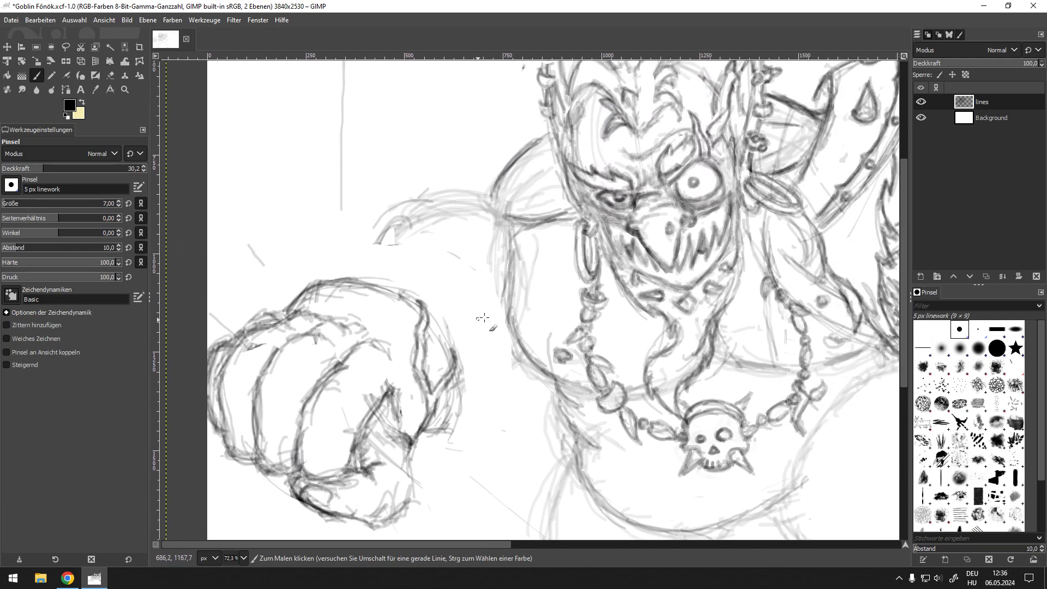
{"action": "mouse_move", "coordinate": [418, 299]}
{"action": "left_mouse_down"}
{"action": "mouse_move", "coordinate": [431, 389]}
{"action": "mouse_move", "coordinate": [457, 356]}
{"action": "mouse_move", "coordinate": [434, 429]}
{"action": "left_mouse_up"}
{"action": "left_click_drag", "start_coordinate": [456, 391], "coordinate": [429, 431]}
{"action": "left_click_drag", "start_coordinate": [415, 284], "coordinate": [441, 299]}
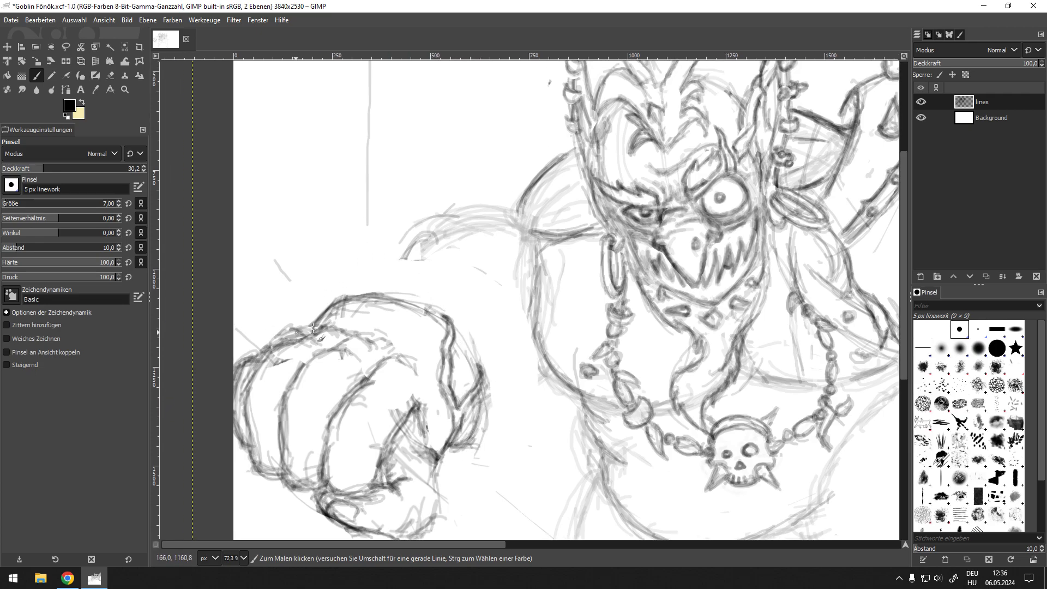
Undo the last strokes, then erase and redraw the rounded upper contour of the back of the hand
{"action": "key", "text": "ctrl+z"}
{"action": "key", "text": "ctrl+z"}
{"action": "key", "text": "ctrl+z"}
{"action": "key", "text": "ctrl+z"}
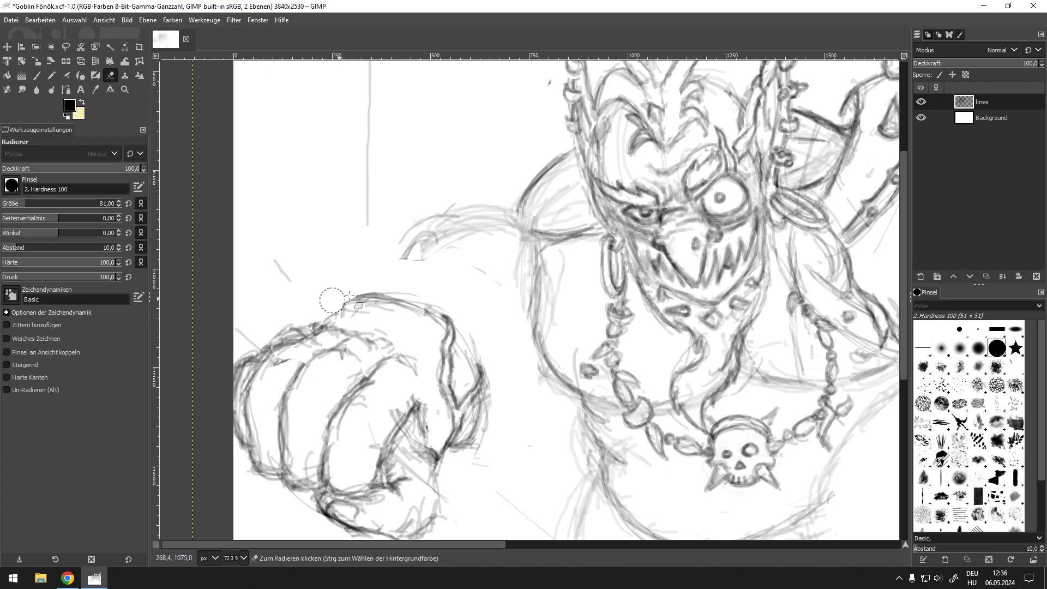
{"action": "left_click_drag", "start_coordinate": [313, 326], "coordinate": [370, 300]}
{"action": "key", "text": "shift+e"}
{"action": "key", "text": "p"}
{"action": "left_click_drag", "start_coordinate": [318, 319], "coordinate": [365, 301]}
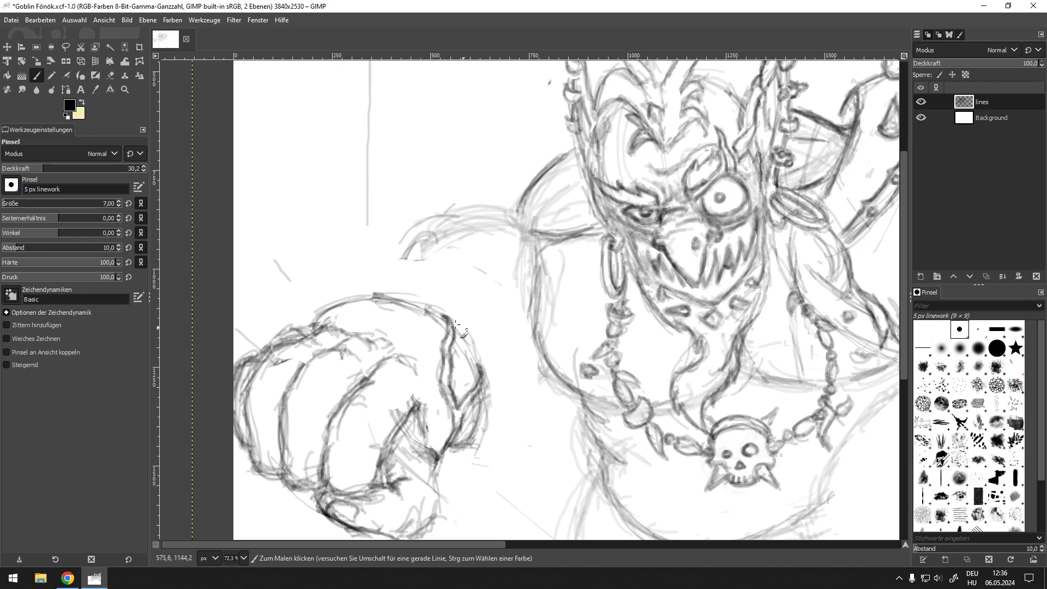
Rough in the forearm behind the wrist and erase the stray lines along the wrist's outer edge
{"action": "left_click_drag", "start_coordinate": [451, 322], "coordinate": [483, 282]}
{"action": "mouse_move", "coordinate": [499, 271]}
{"action": "left_mouse_down"}
{"action": "mouse_move", "coordinate": [513, 291]}
{"action": "mouse_move", "coordinate": [496, 409]}
{"action": "left_mouse_up"}
{"action": "left_click_drag", "start_coordinate": [512, 362], "coordinate": [493, 410]}
{"action": "key", "text": "shift+e"}
{"action": "mouse_move", "coordinate": [450, 321]}
{"action": "left_mouse_down"}
{"action": "mouse_move", "coordinate": [490, 278]}
{"action": "mouse_move", "coordinate": [514, 314]}
{"action": "mouse_move", "coordinate": [504, 403]}
{"action": "left_mouse_up"}
{"action": "key", "text": "p"}
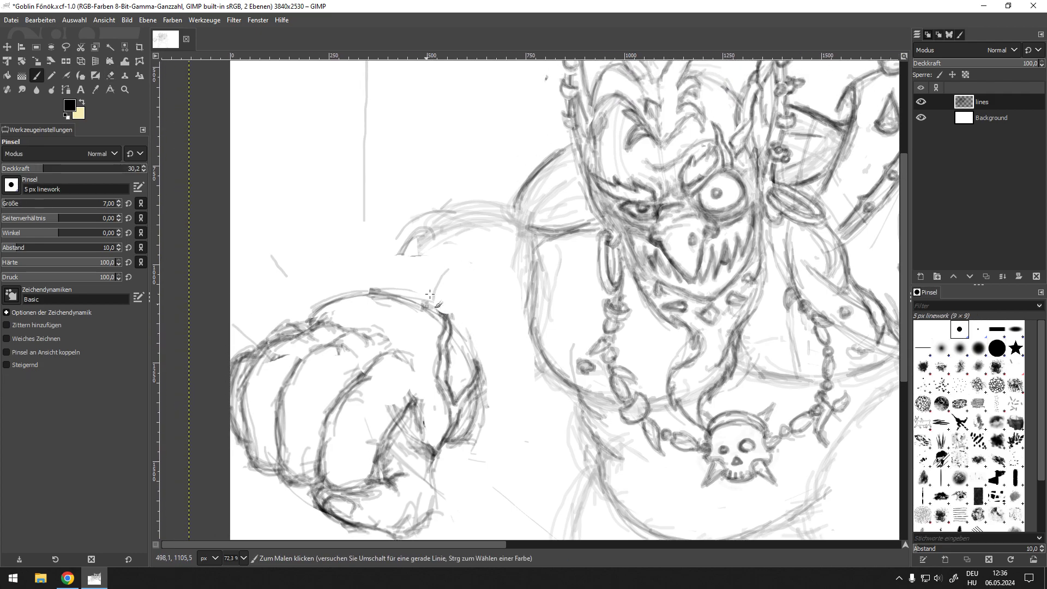
Draw the foreshortened forearm as a rounded form behind the wrist and connect its upper contour to the upper arm
{"action": "mouse_move", "coordinate": [428, 299]}
{"action": "left_mouse_down"}
{"action": "mouse_move", "coordinate": [459, 263]}
{"action": "mouse_move", "coordinate": [429, 298]}
{"action": "mouse_move", "coordinate": [522, 290]}
{"action": "mouse_move", "coordinate": [503, 399]}
{"action": "mouse_move", "coordinate": [485, 408]}
{"action": "mouse_move", "coordinate": [503, 301]}
{"action": "mouse_move", "coordinate": [488, 262]}
{"action": "mouse_move", "coordinate": [518, 295]}
{"action": "mouse_move", "coordinate": [496, 388]}
{"action": "mouse_move", "coordinate": [508, 282]}
{"action": "mouse_move", "coordinate": [502, 385]}
{"action": "mouse_move", "coordinate": [510, 291]}
{"action": "mouse_move", "coordinate": [456, 270]}
{"action": "mouse_move", "coordinate": [522, 349]}
{"action": "mouse_move", "coordinate": [514, 284]}
{"action": "mouse_move", "coordinate": [517, 341]}
{"action": "left_mouse_up"}
{"action": "mouse_move", "coordinate": [402, 263]}
{"action": "left_mouse_down"}
{"action": "mouse_move", "coordinate": [346, 297]}
{"action": "mouse_move", "coordinate": [421, 256]}
{"action": "mouse_move", "coordinate": [447, 225]}
{"action": "mouse_move", "coordinate": [404, 263]}
{"action": "mouse_move", "coordinate": [488, 265]}
{"action": "left_mouse_up"}
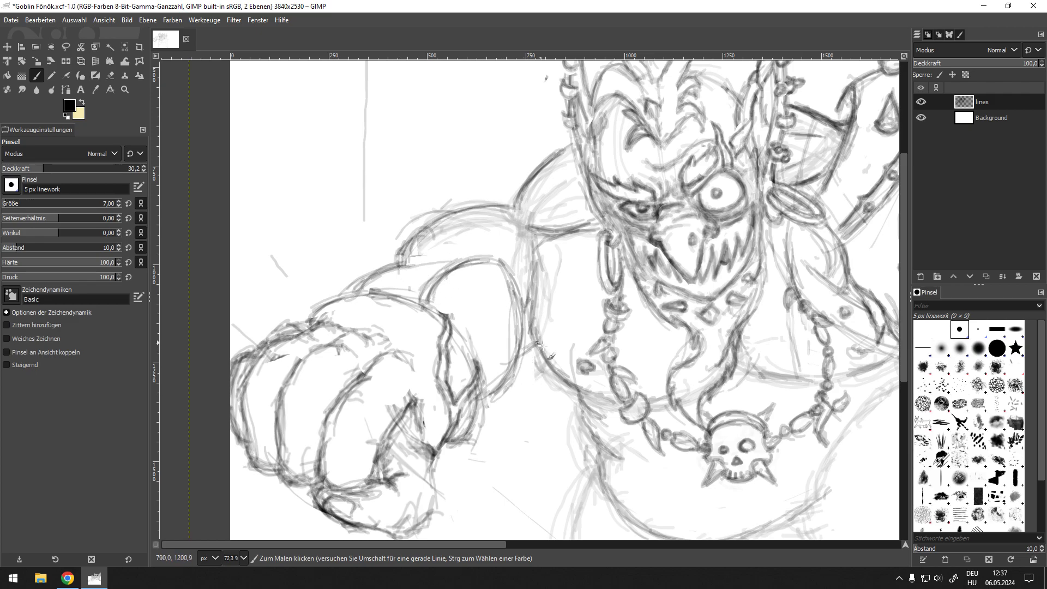
{"action": "scroll", "coordinate": [533, 333], "scroll_direction": "down", "scroll_amount": 3}
{"action": "scroll", "coordinate": [536, 326], "scroll_direction": "up", "scroll_amount": 2}
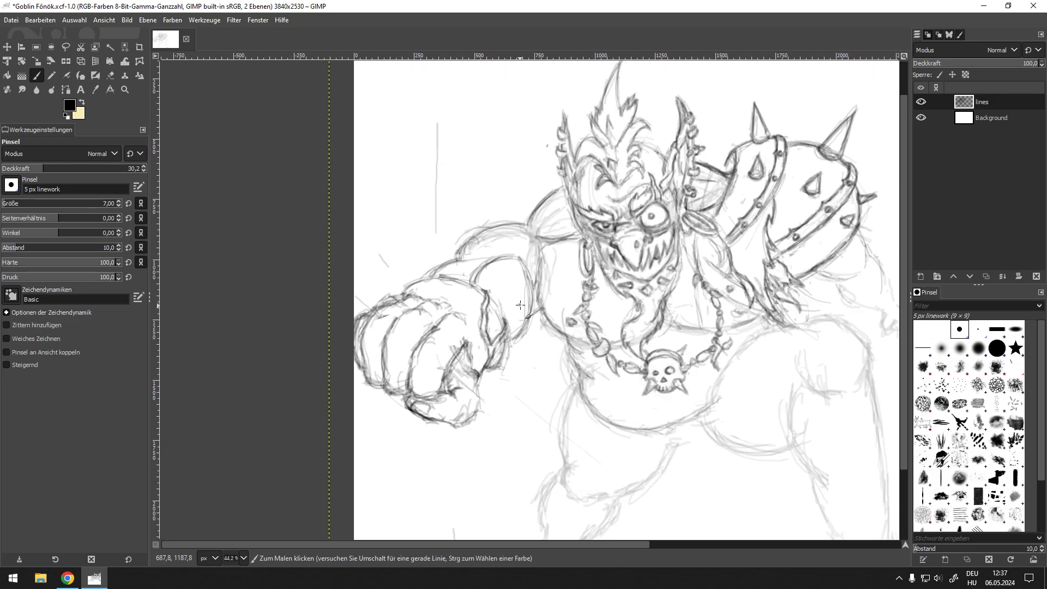
{"action": "left_click_drag", "start_coordinate": [544, 333], "coordinate": [435, 223]}
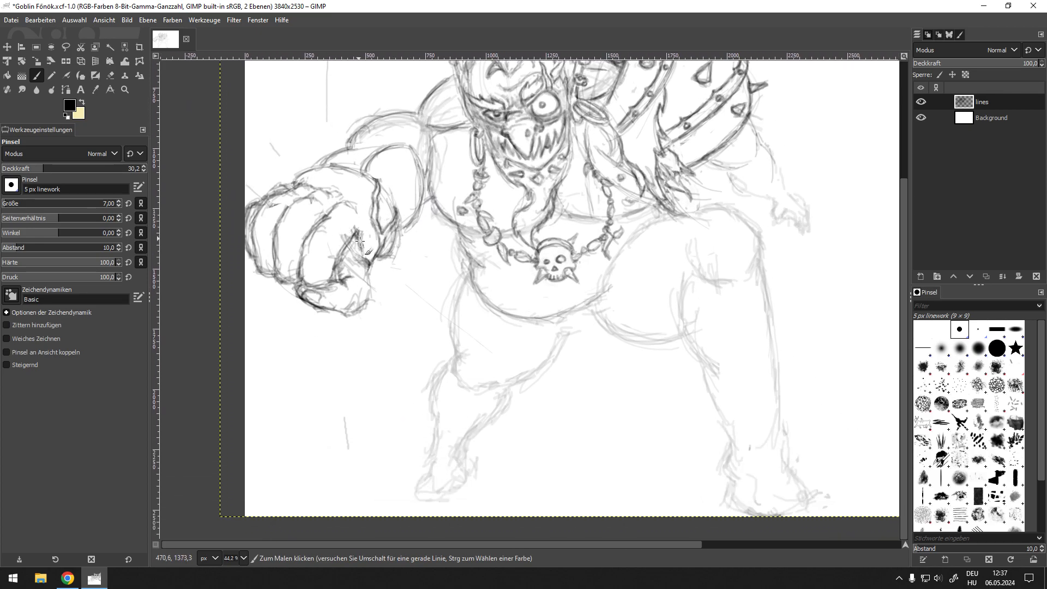
Erase the crease and heel-of-hand lines between the index finger and thumb, and redraw the finger's inner edge
{"action": "scroll", "coordinate": [368, 274], "scroll_direction": "up", "scroll_amount": 2}
{"action": "key", "text": "shift+e"}
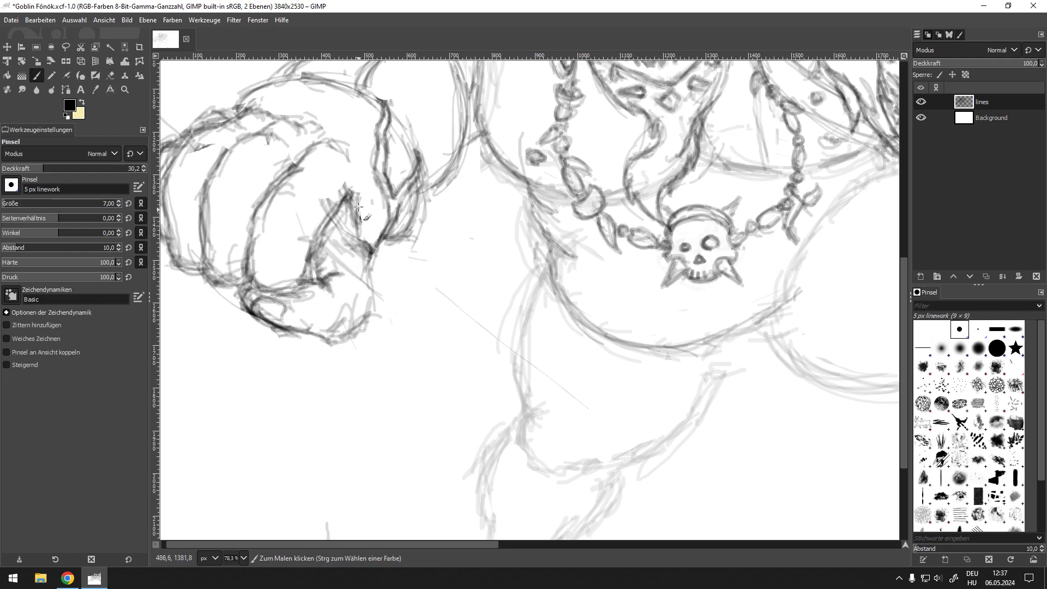
{"action": "mouse_move", "coordinate": [333, 260]}
{"action": "left_mouse_down"}
{"action": "mouse_move", "coordinate": [344, 232]}
{"action": "mouse_move", "coordinate": [349, 266]}
{"action": "mouse_move", "coordinate": [350, 252]}
{"action": "mouse_move", "coordinate": [334, 254]}
{"action": "mouse_move", "coordinate": [335, 288]}
{"action": "mouse_move", "coordinate": [324, 233]}
{"action": "mouse_move", "coordinate": [310, 267]}
{"action": "left_mouse_up"}
{"action": "key", "text": "p"}
{"action": "key", "text": "shift+e"}
{"action": "mouse_move", "coordinate": [334, 212]}
{"action": "left_mouse_down"}
{"action": "mouse_move", "coordinate": [356, 201]}
{"action": "mouse_move", "coordinate": [344, 196]}
{"action": "left_mouse_up"}
{"action": "key", "text": "p"}
{"action": "left_click_drag", "start_coordinate": [347, 193], "coordinate": [362, 242]}
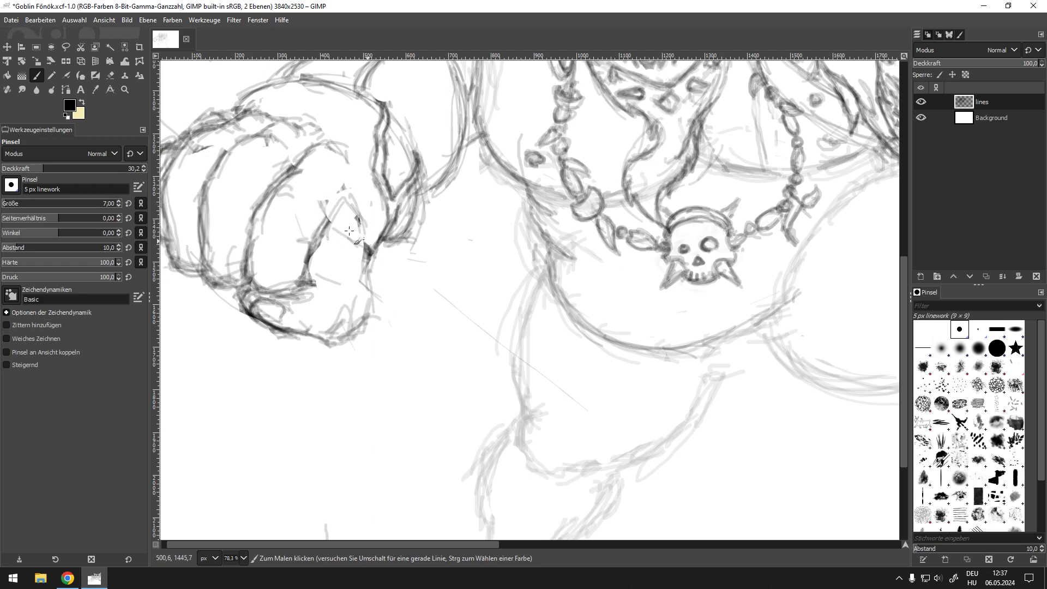
Draw two parallel straight weapon edges emerging between the index finger and thumb, and erase the hand lines crossing them
{"action": "left_click_drag", "start_coordinate": [338, 230], "coordinate": [386, 256]}
{"action": "left_click_drag", "start_coordinate": [332, 227], "coordinate": [397, 269]}
{"action": "left_click_drag", "start_coordinate": [309, 265], "coordinate": [382, 304]}
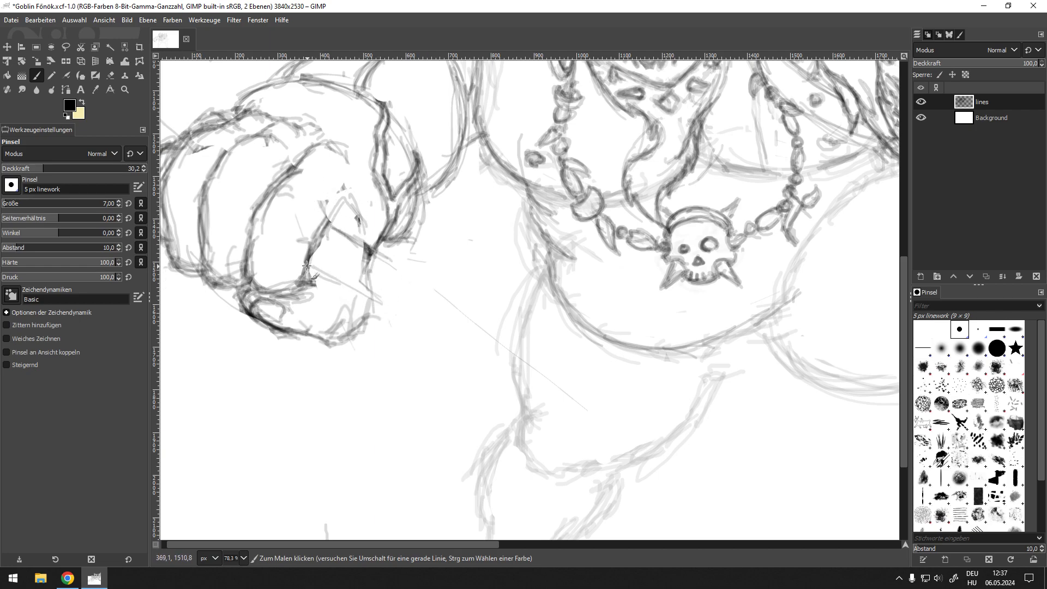
{"action": "key", "text": "shift+e"}
{"action": "mouse_move", "coordinate": [357, 259]}
{"action": "left_mouse_down"}
{"action": "mouse_move", "coordinate": [368, 253]}
{"action": "mouse_move", "coordinate": [388, 271]}
{"action": "left_mouse_up"}
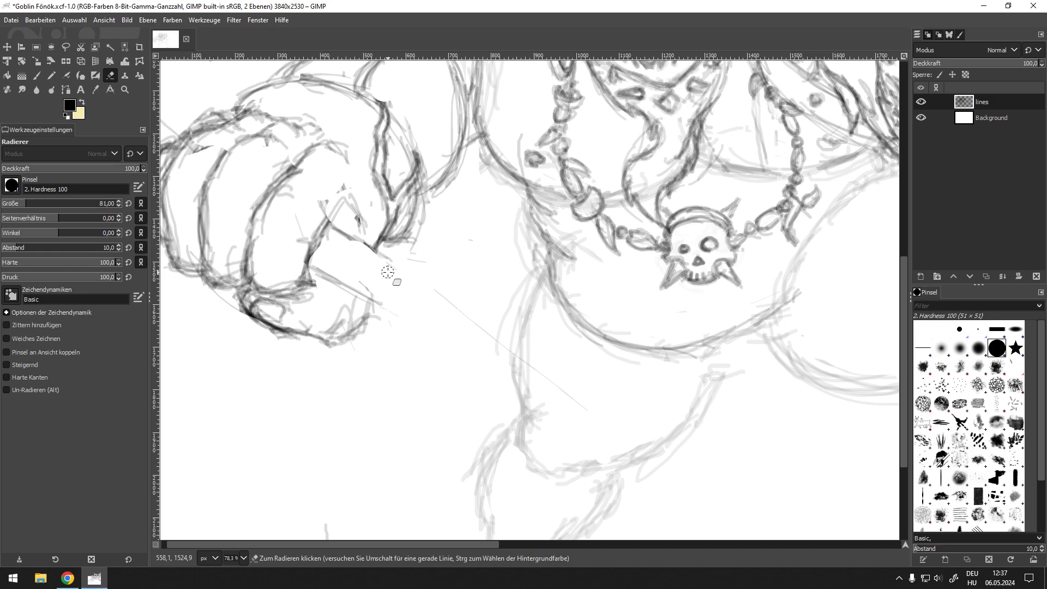
{"action": "key", "text": "p"}
Darken the two straight weapon edges coming out of the fist and touch up the outer knuckle
{"action": "scroll", "coordinate": [415, 273], "scroll_direction": "up", "scroll_amount": 1}
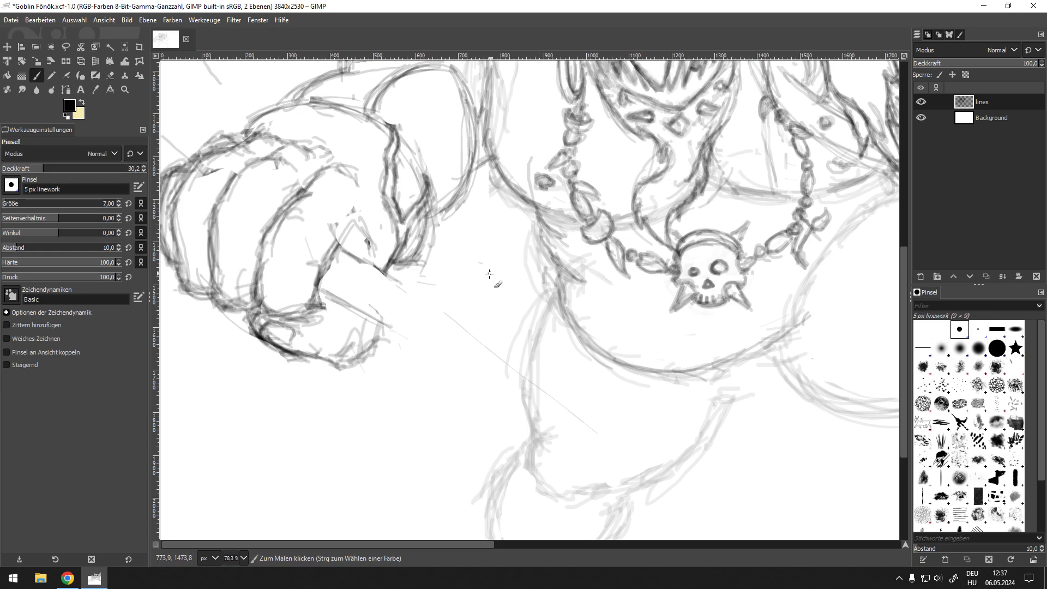
{"action": "scroll", "coordinate": [479, 285], "scroll_direction": "down", "scroll_amount": 4}
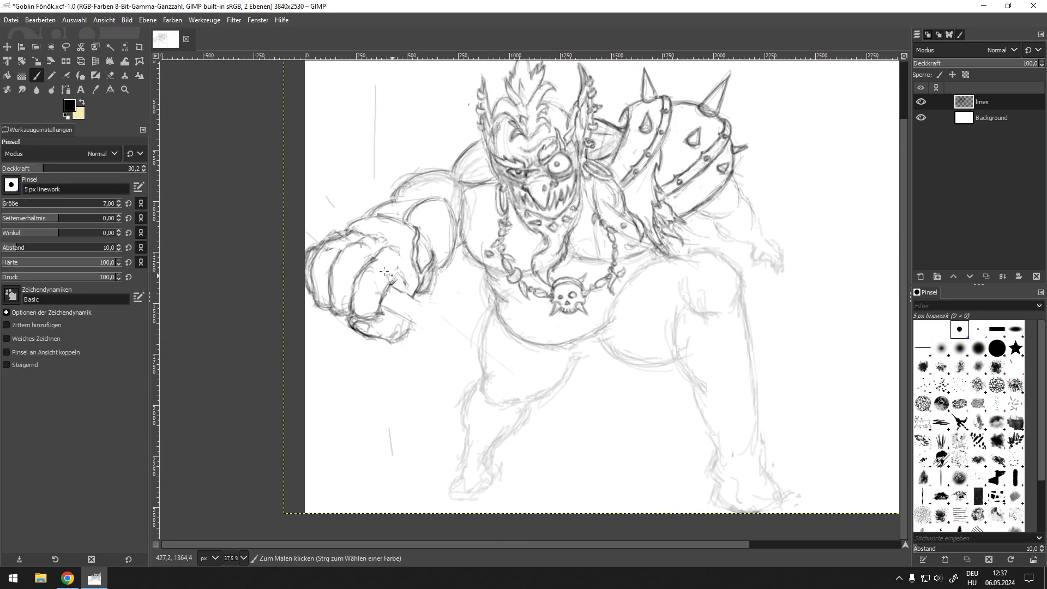
{"action": "left_click_drag", "start_coordinate": [399, 291], "coordinate": [417, 300]}
{"action": "left_click", "coordinate": [394, 316]}
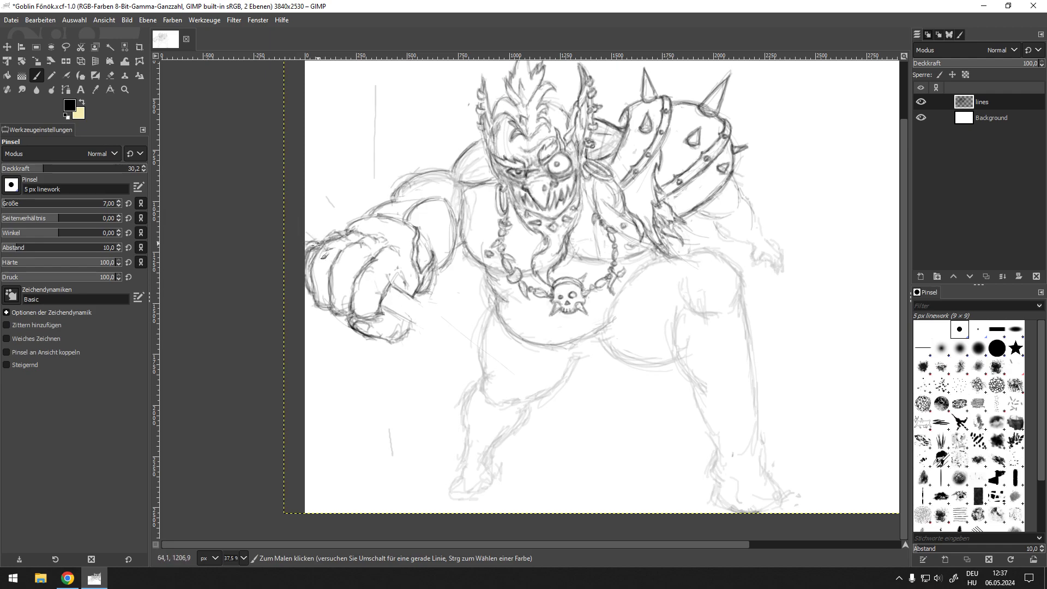
{"action": "left_click_drag", "start_coordinate": [314, 242], "coordinate": [307, 249]}
{"action": "left_click_drag", "start_coordinate": [383, 306], "coordinate": [418, 319]}
{"action": "mouse_move", "coordinate": [489, 342]}
{"action": "left_mouse_down"}
{"action": "mouse_move", "coordinate": [434, 291]}
{"action": "mouse_move", "coordinate": [438, 313]}
{"action": "left_mouse_up"}
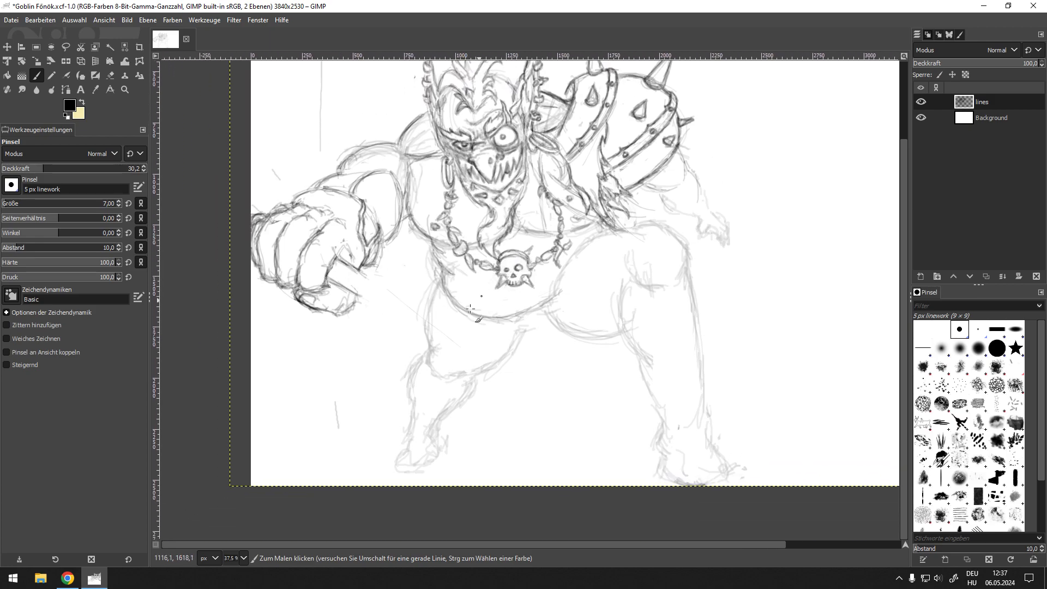
{"action": "scroll", "coordinate": [392, 284], "scroll_direction": "up", "scroll_amount": 1}
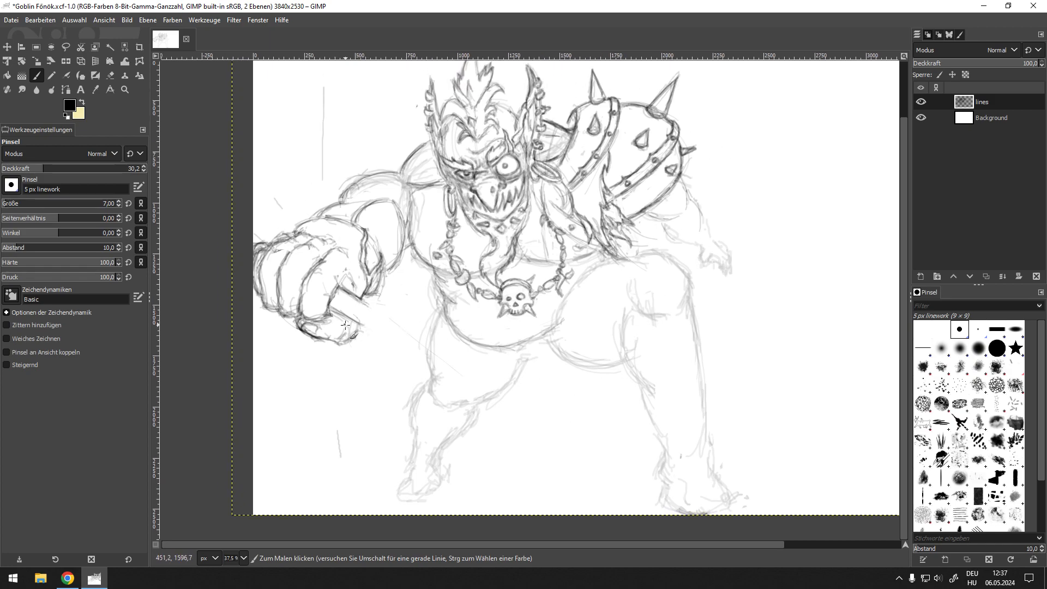
{"action": "scroll", "coordinate": [363, 334], "scroll_direction": "up", "scroll_amount": 3}
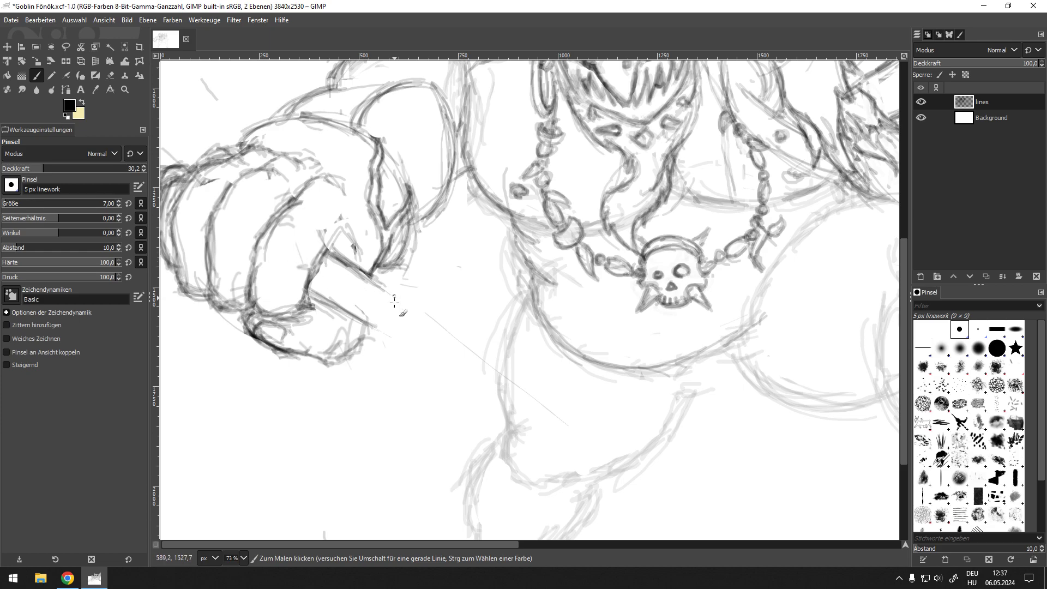
{"action": "scroll", "coordinate": [390, 279], "scroll_direction": "down", "scroll_amount": 3}
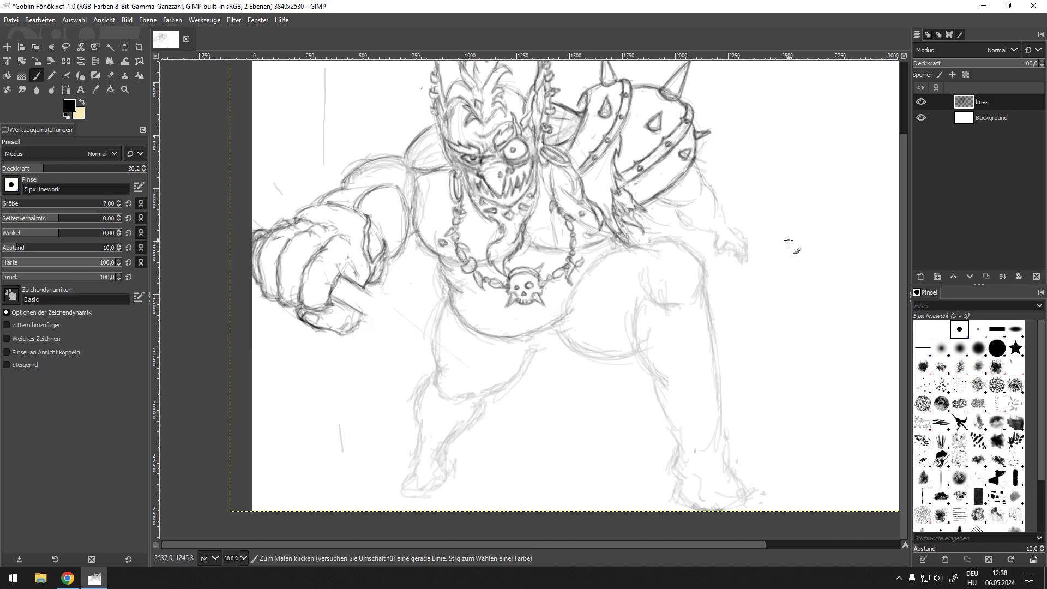
Clean up the weapon line across the thumb with the eraser and sketch faint guide lines extending from the fist
{"action": "left_click", "coordinate": [700, 289]}
{"action": "left_click_drag", "start_coordinate": [351, 306], "coordinate": [390, 286]}
{"action": "key", "text": "shift+e"}
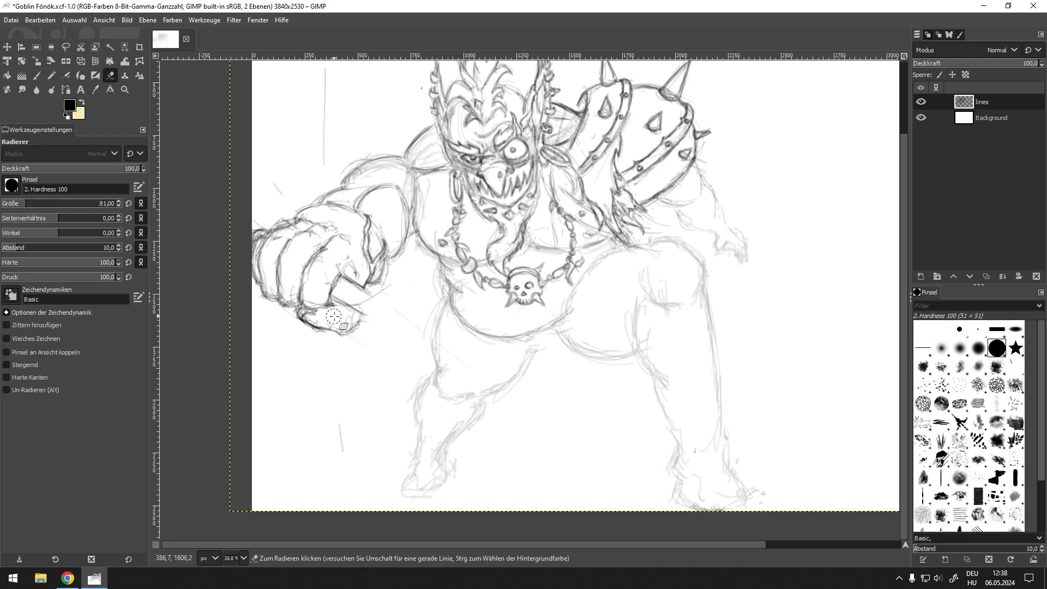
{"action": "key", "text": "p"}
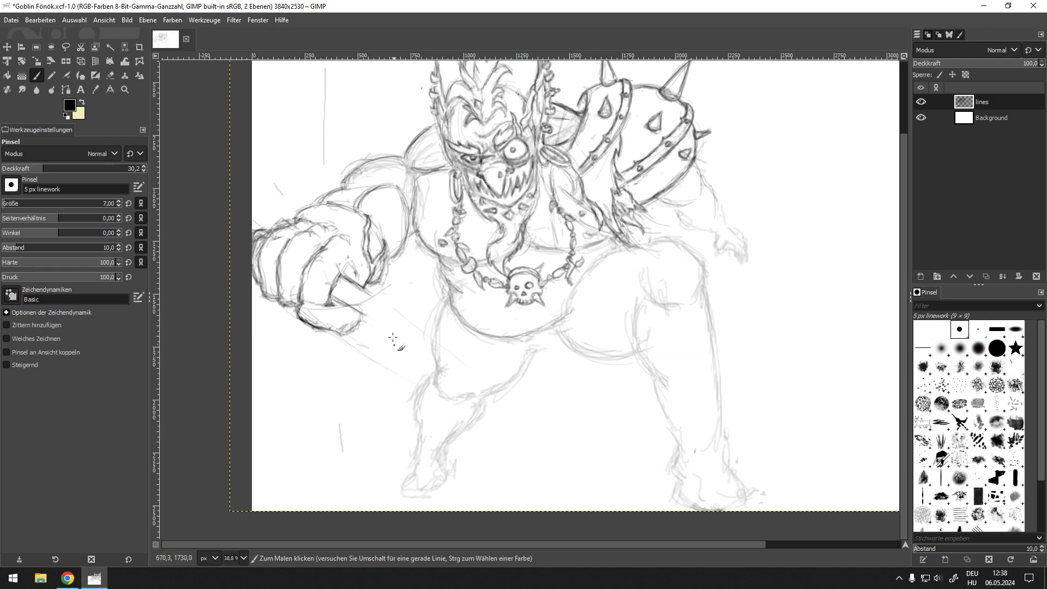
Sketch a long curved weapon edge from the fist below the belly and suggest the tip across the far shin
{"action": "left_click_drag", "start_coordinate": [387, 288], "coordinate": [528, 371]}
{"action": "mouse_move", "coordinate": [443, 326]}
{"action": "left_mouse_down"}
{"action": "mouse_move", "coordinate": [615, 400]}
{"action": "mouse_move", "coordinate": [310, 276]}
{"action": "left_mouse_up"}
{"action": "mouse_move", "coordinate": [253, 238]}
{"action": "left_mouse_down"}
{"action": "mouse_move", "coordinate": [296, 271]}
{"action": "mouse_move", "coordinate": [448, 337]}
{"action": "mouse_move", "coordinate": [529, 349]}
{"action": "mouse_move", "coordinate": [573, 313]}
{"action": "left_mouse_up"}
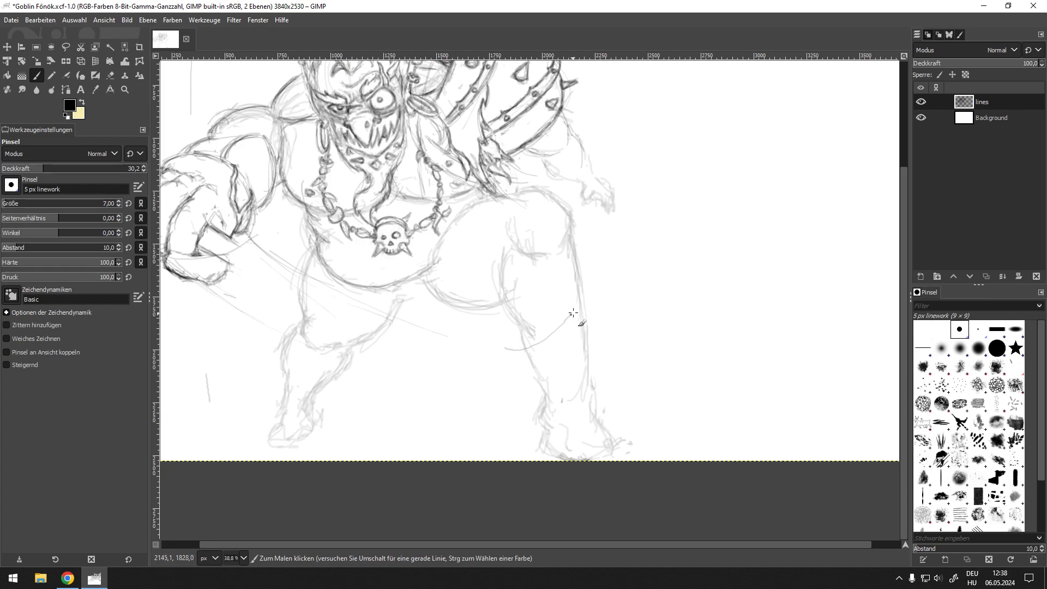
{"action": "mouse_move", "coordinate": [264, 243]}
{"action": "left_mouse_down"}
{"action": "mouse_move", "coordinate": [372, 310]}
{"action": "mouse_move", "coordinate": [502, 351]}
{"action": "mouse_move", "coordinate": [559, 341]}
{"action": "mouse_move", "coordinate": [594, 318]}
{"action": "mouse_move", "coordinate": [583, 346]}
{"action": "mouse_move", "coordinate": [537, 379]}
{"action": "left_mouse_up"}
{"action": "mouse_move", "coordinate": [524, 342]}
{"action": "left_mouse_down"}
{"action": "mouse_move", "coordinate": [595, 312]}
{"action": "mouse_move", "coordinate": [559, 367]}
{"action": "mouse_move", "coordinate": [585, 322]}
{"action": "mouse_move", "coordinate": [561, 365]}
{"action": "mouse_move", "coordinate": [509, 385]}
{"action": "left_mouse_up"}
Build up both sweeping edges of the curved weapon and close its pointed tip across the far lower leg
{"action": "mouse_move", "coordinate": [236, 252]}
{"action": "left_mouse_down"}
{"action": "mouse_move", "coordinate": [304, 253]}
{"action": "mouse_move", "coordinate": [386, 314]}
{"action": "left_mouse_up"}
{"action": "left_click_drag", "start_coordinate": [295, 266], "coordinate": [420, 341]}
{"action": "left_click_drag", "start_coordinate": [349, 294], "coordinate": [472, 364]}
{"action": "left_click_drag", "start_coordinate": [425, 329], "coordinate": [581, 393]}
{"action": "mouse_move", "coordinate": [528, 371]}
{"action": "left_mouse_down"}
{"action": "mouse_move", "coordinate": [674, 378]}
{"action": "mouse_move", "coordinate": [709, 357]}
{"action": "left_mouse_up"}
{"action": "mouse_move", "coordinate": [704, 360]}
{"action": "left_mouse_down"}
{"action": "mouse_move", "coordinate": [580, 371]}
{"action": "mouse_move", "coordinate": [624, 371]}
{"action": "left_mouse_up"}
{"action": "left_click_drag", "start_coordinate": [606, 365], "coordinate": [497, 351]}
Darken the base of the weapon where it emerges between the index finger and thumb
{"action": "left_click_drag", "start_coordinate": [369, 308], "coordinate": [397, 335]}
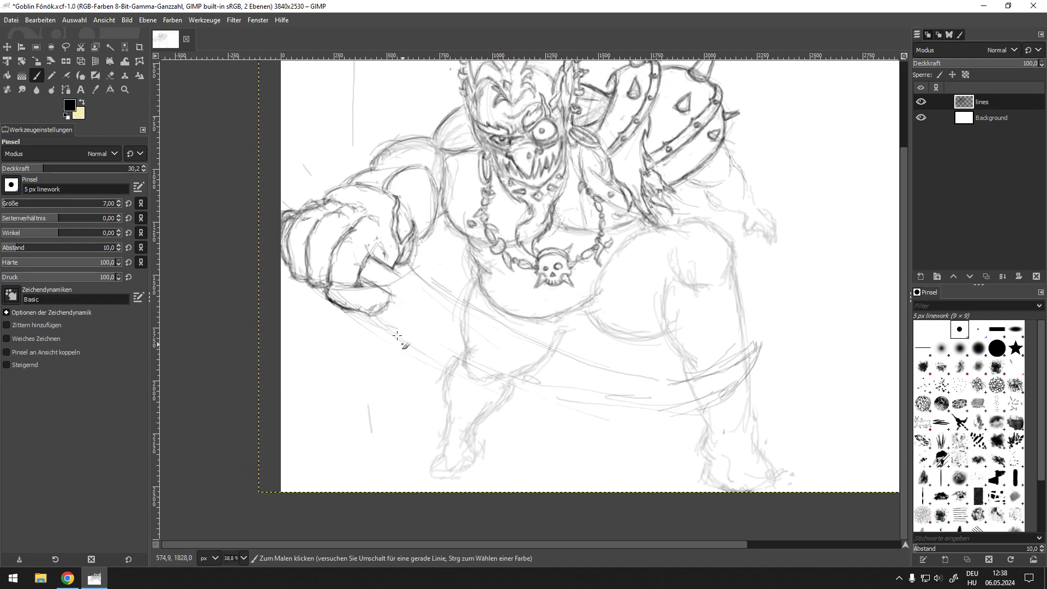
{"action": "mouse_move", "coordinate": [399, 279]}
{"action": "left_mouse_down"}
{"action": "mouse_move", "coordinate": [348, 285]}
{"action": "mouse_move", "coordinate": [362, 270]}
{"action": "mouse_move", "coordinate": [334, 314]}
{"action": "left_mouse_up"}
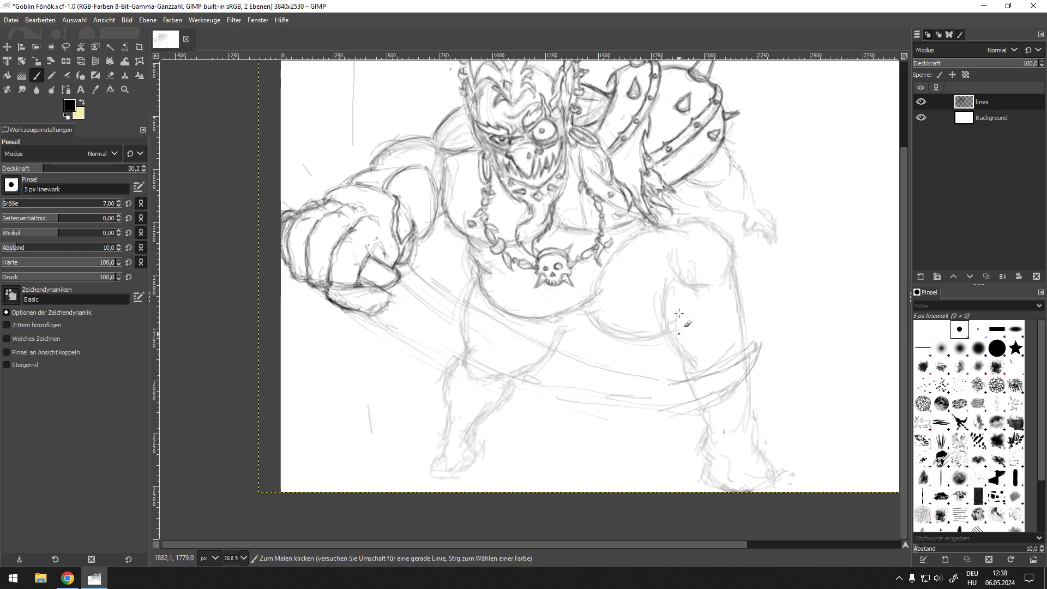
{"action": "left_click_drag", "start_coordinate": [680, 232], "coordinate": [620, 283]}
{"action": "left_click_drag", "start_coordinate": [386, 314], "coordinate": [469, 353]}
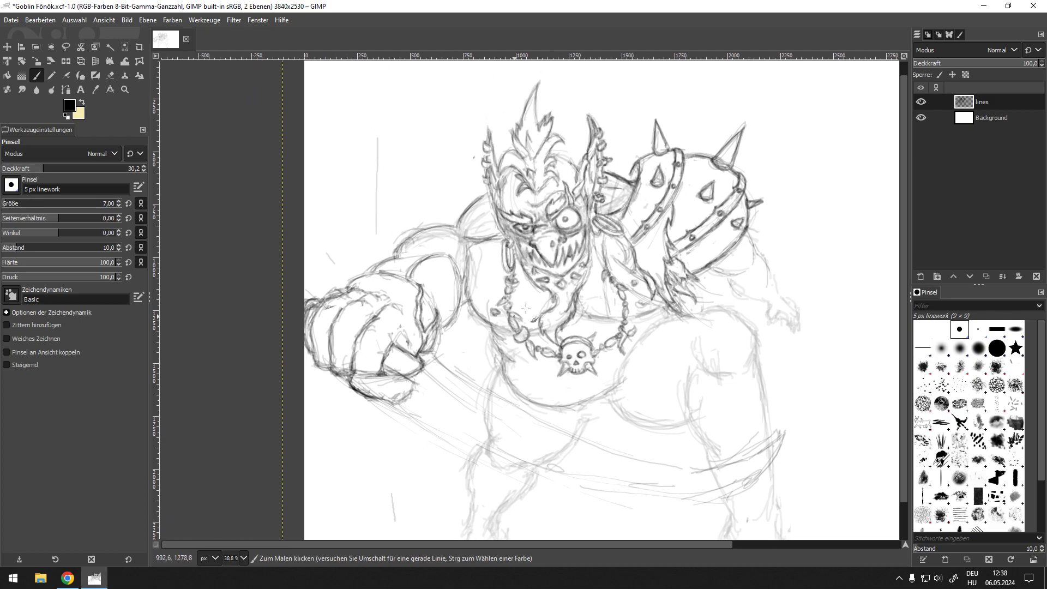
{"action": "left_click_drag", "start_coordinate": [605, 271], "coordinate": [553, 262]}
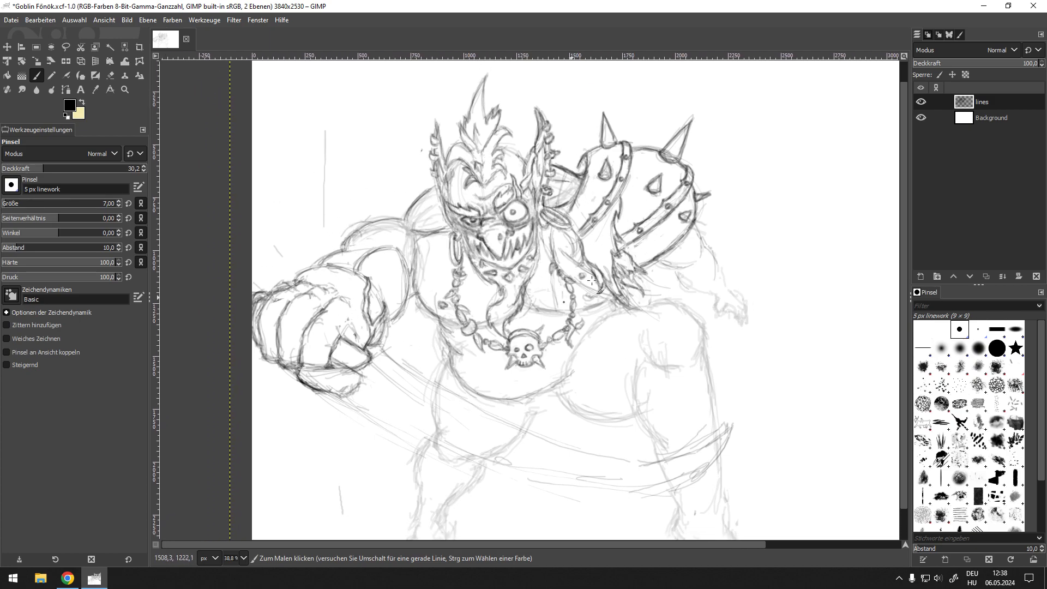
{"action": "left_click_drag", "start_coordinate": [489, 262], "coordinate": [463, 295]}
{"action": "mouse_move", "coordinate": [539, 219]}
{"action": "left_mouse_down"}
{"action": "mouse_move", "coordinate": [527, 264]}
{"action": "mouse_move", "coordinate": [543, 227]}
{"action": "left_mouse_up"}
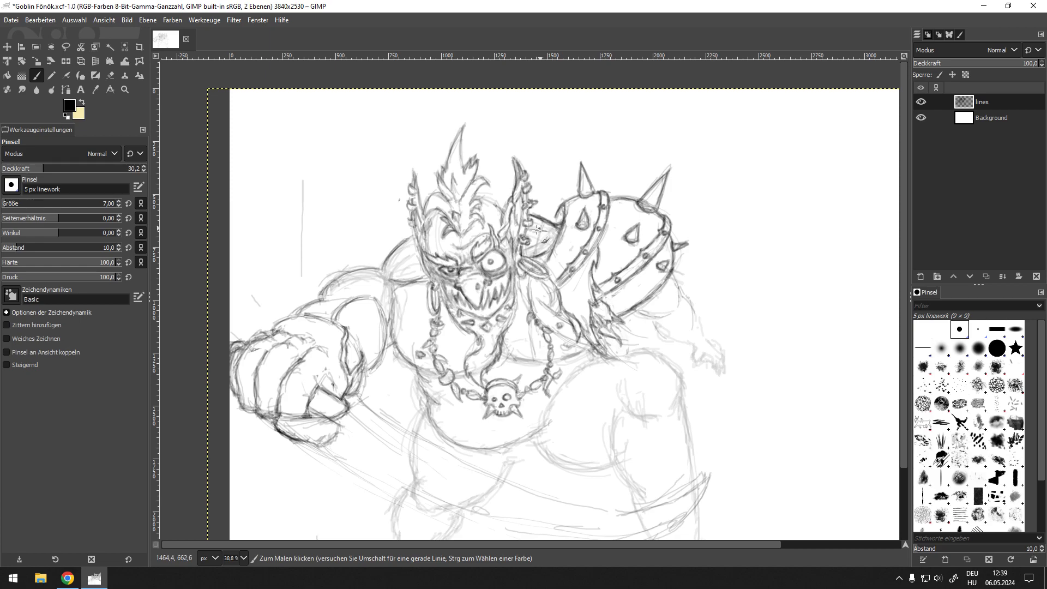
{"action": "key", "text": "ctrl+z"}
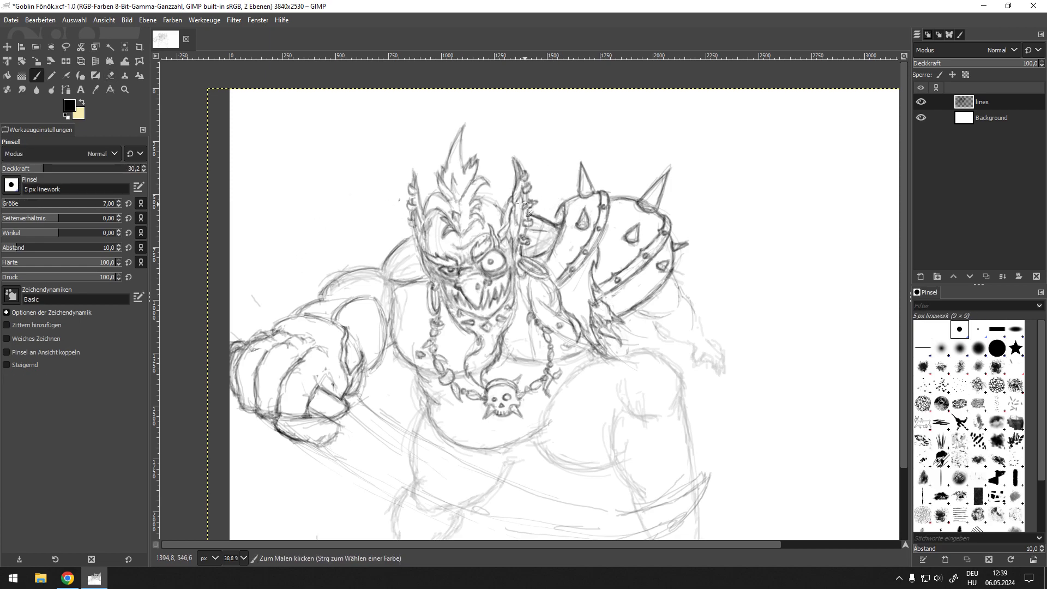
{"action": "left_click_drag", "start_coordinate": [455, 183], "coordinate": [498, 199]}
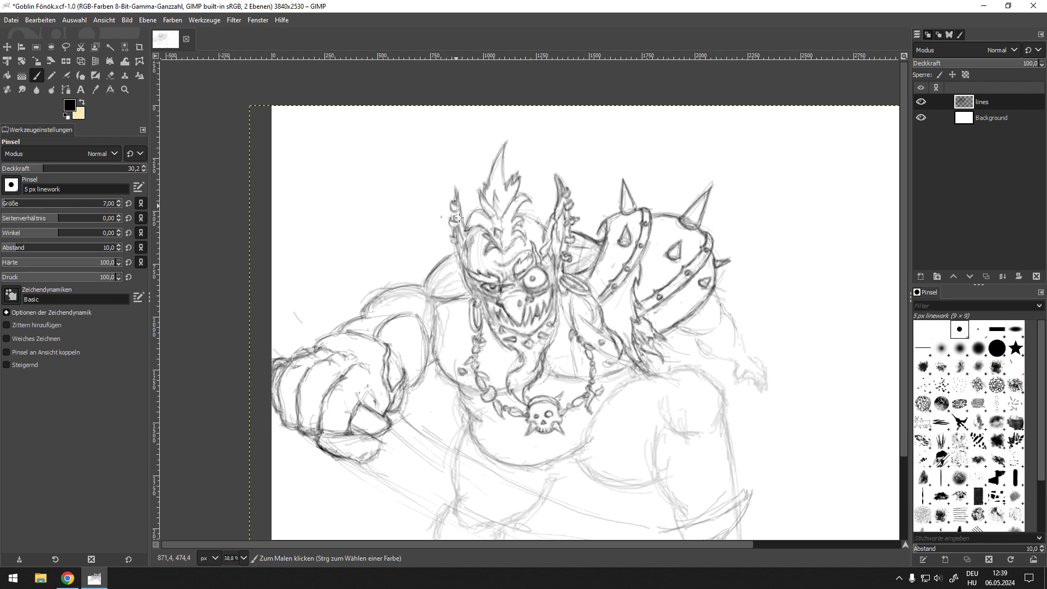
{"action": "left_click_drag", "start_coordinate": [444, 235], "coordinate": [398, 157]}
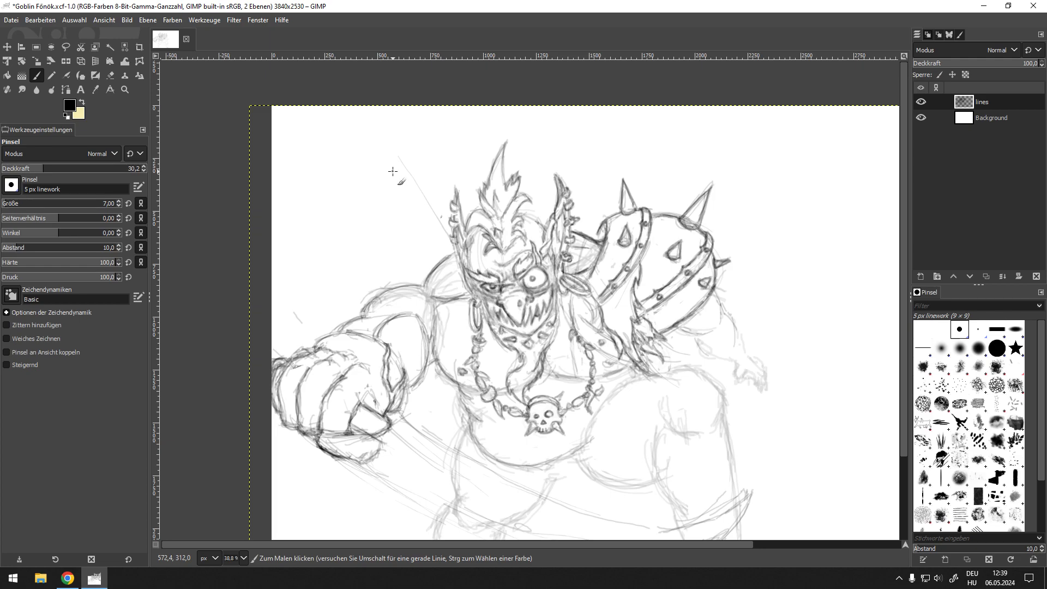
{"action": "left_click_drag", "start_coordinate": [395, 158], "coordinate": [387, 135]}
{"action": "left_click_drag", "start_coordinate": [445, 246], "coordinate": [388, 138]}
{"action": "mouse_move", "coordinate": [450, 235]}
{"action": "left_mouse_down"}
{"action": "mouse_move", "coordinate": [392, 128]}
{"action": "mouse_move", "coordinate": [399, 134]}
{"action": "mouse_move", "coordinate": [296, 316]}
{"action": "mouse_move", "coordinate": [364, 309]}
{"action": "left_mouse_up"}
{"action": "left_click_drag", "start_coordinate": [571, 221], "coordinate": [583, 174]}
{"action": "left_click_drag", "start_coordinate": [597, 134], "coordinate": [608, 130]}
{"action": "left_click_drag", "start_coordinate": [602, 143], "coordinate": [596, 162]}
{"action": "key", "text": "shift+e"}
{"action": "mouse_move", "coordinate": [324, 311]}
{"action": "left_mouse_down"}
{"action": "mouse_move", "coordinate": [357, 309]}
{"action": "mouse_move", "coordinate": [305, 317]}
{"action": "mouse_move", "coordinate": [344, 224]}
{"action": "mouse_move", "coordinate": [338, 195]}
{"action": "mouse_move", "coordinate": [385, 135]}
{"action": "mouse_move", "coordinate": [412, 148]}
{"action": "mouse_move", "coordinate": [450, 235]}
{"action": "left_mouse_up"}
{"action": "key", "text": "p"}
{"action": "left_click_drag", "start_coordinate": [467, 161], "coordinate": [533, 88]}
{"action": "mouse_move", "coordinate": [555, 115]}
{"action": "left_mouse_down"}
{"action": "mouse_move", "coordinate": [517, 270]}
{"action": "mouse_move", "coordinate": [541, 210]}
{"action": "left_mouse_up"}
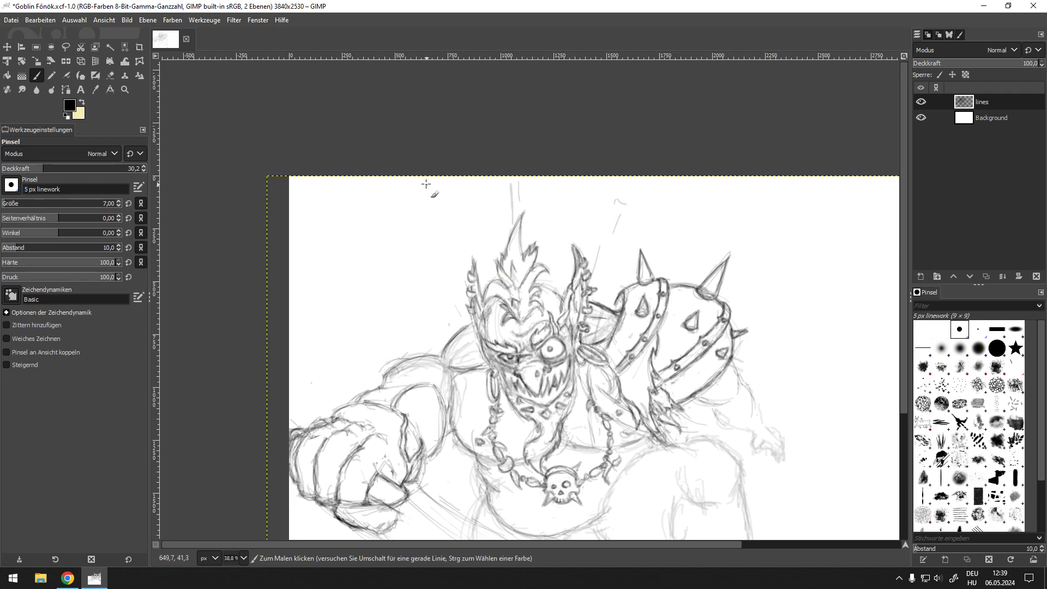
{"action": "mouse_move", "coordinate": [425, 187]}
{"action": "left_mouse_down"}
{"action": "mouse_move", "coordinate": [438, 298]}
{"action": "mouse_move", "coordinate": [447, 284]}
{"action": "left_mouse_up"}
{"action": "left_click_drag", "start_coordinate": [606, 188], "coordinate": [614, 259]}
{"action": "left_click_drag", "start_coordinate": [615, 273], "coordinate": [621, 286]}
{"action": "key", "text": "shift+e"}
{"action": "mouse_move", "coordinate": [444, 314]}
{"action": "left_mouse_down"}
{"action": "mouse_move", "coordinate": [444, 276]}
{"action": "mouse_move", "coordinate": [438, 300]}
{"action": "mouse_move", "coordinate": [426, 189]}
{"action": "left_mouse_up"}
{"action": "mouse_move", "coordinate": [487, 217]}
{"action": "left_mouse_down"}
{"action": "mouse_move", "coordinate": [504, 229]}
{"action": "mouse_move", "coordinate": [515, 181]}
{"action": "left_mouse_up"}
{"action": "mouse_move", "coordinate": [615, 208]}
{"action": "left_mouse_down"}
{"action": "mouse_move", "coordinate": [611, 195]}
{"action": "mouse_move", "coordinate": [604, 270]}
{"action": "mouse_move", "coordinate": [615, 278]}
{"action": "left_mouse_up"}
{"action": "left_click_drag", "start_coordinate": [602, 228], "coordinate": [610, 165]}
{"action": "mouse_move", "coordinate": [523, 233]}
{"action": "left_mouse_down"}
{"action": "mouse_move", "coordinate": [551, 210]}
{"action": "mouse_move", "coordinate": [500, 262]}
{"action": "mouse_move", "coordinate": [454, 276]}
{"action": "mouse_move", "coordinate": [465, 278]}
{"action": "mouse_move", "coordinate": [469, 244]}
{"action": "mouse_move", "coordinate": [452, 267]}
{"action": "mouse_move", "coordinate": [463, 269]}
{"action": "left_mouse_up"}
{"action": "key", "text": "p"}
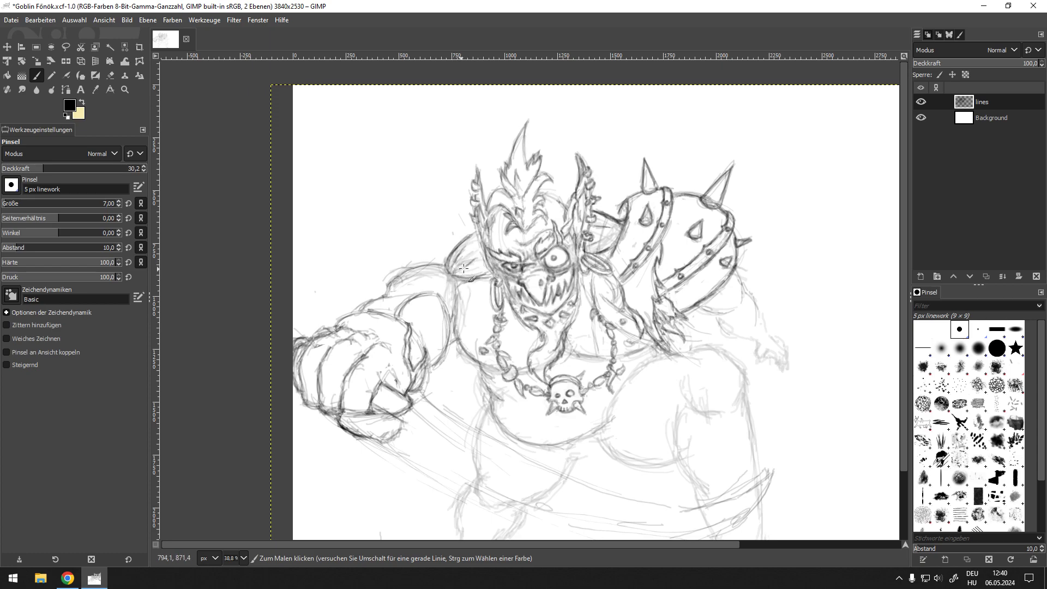
Set the eraser size to 37 and clear the sketch lines between the earrings and the spiked shoulder armor
{"action": "scroll", "coordinate": [475, 278], "scroll_direction": "left", "scroll_amount": 1}
{"action": "scroll", "coordinate": [475, 278], "scroll_direction": "down", "scroll_amount": 1}
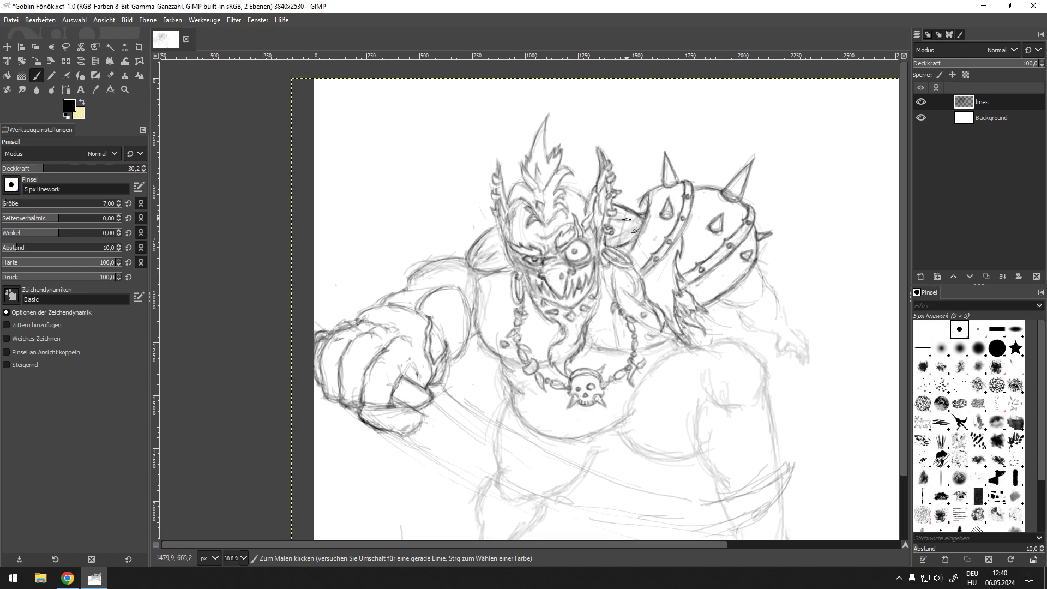
{"action": "scroll", "coordinate": [612, 235], "scroll_direction": "left", "scroll_amount": 1}
{"action": "scroll", "coordinate": [612, 234], "scroll_direction": "down", "scroll_amount": 1}
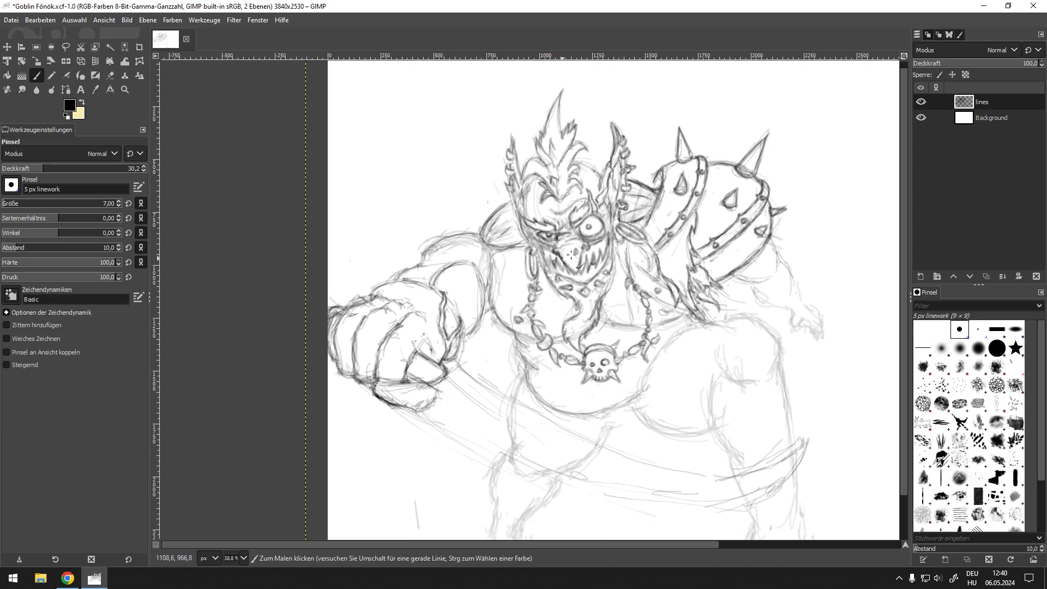
{"action": "scroll", "coordinate": [571, 254], "scroll_direction": "right", "scroll_amount": 4}
{"action": "scroll", "coordinate": [538, 277], "scroll_direction": "up", "scroll_amount": 1}
{"action": "scroll", "coordinate": [441, 315], "scroll_direction": "up", "scroll_amount": 2}
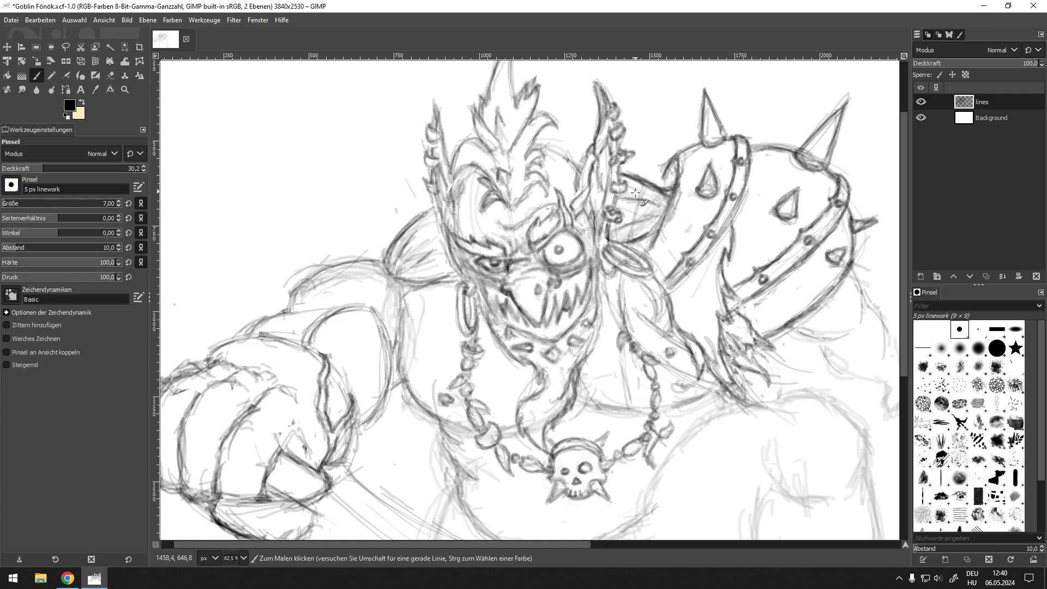
{"action": "key", "text": "shift+e"}
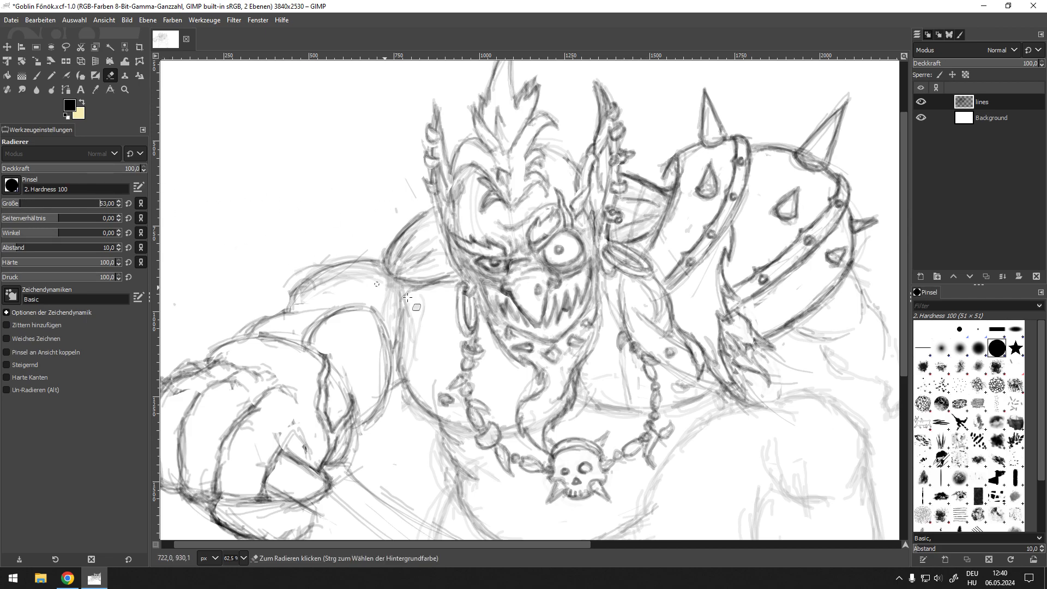
{"action": "left_click", "coordinate": [16, 206]}
{"action": "scroll", "coordinate": [653, 218], "scroll_direction": "up", "scroll_amount": 2}
{"action": "mouse_move", "coordinate": [620, 185]}
{"action": "left_mouse_down"}
{"action": "mouse_move", "coordinate": [600, 196]}
{"action": "mouse_move", "coordinate": [627, 164]}
{"action": "mouse_move", "coordinate": [613, 145]}
{"action": "mouse_move", "coordinate": [615, 202]}
{"action": "mouse_move", "coordinate": [590, 250]}
{"action": "mouse_move", "coordinate": [604, 242]}
{"action": "left_mouse_up"}
{"action": "key", "text": "p"}
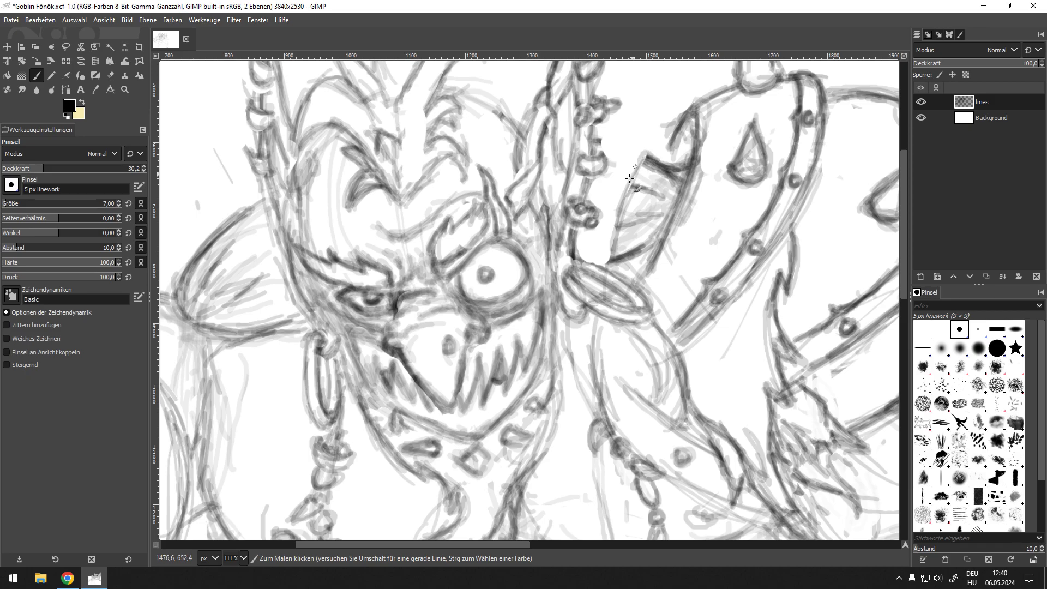
{"action": "scroll", "coordinate": [634, 182], "scroll_direction": "down", "scroll_amount": 3}
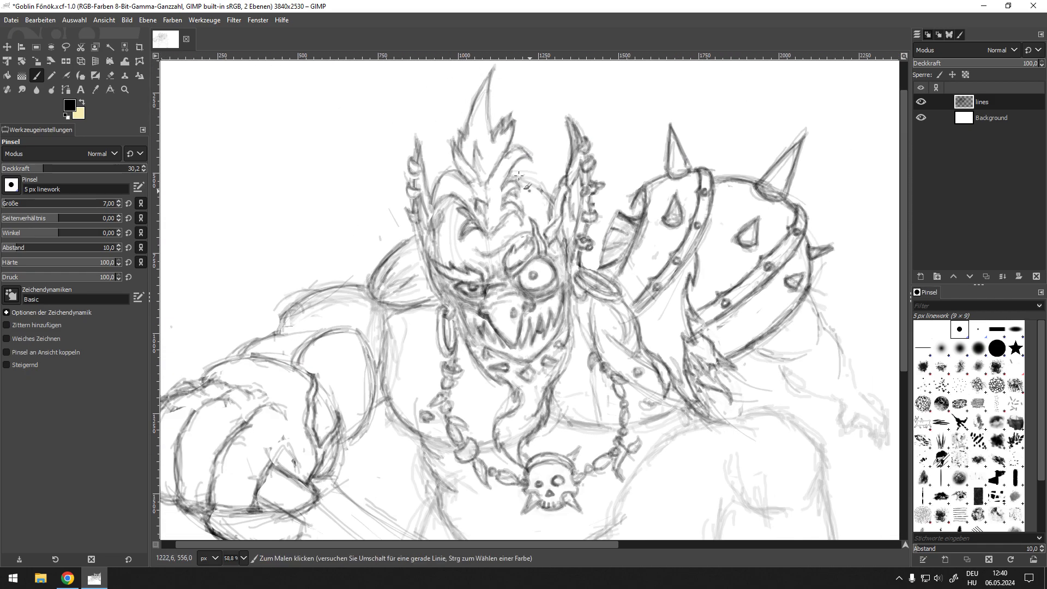
{"action": "scroll", "coordinate": [622, 197], "scroll_direction": "up", "scroll_amount": 3}
{"action": "mouse_move", "coordinate": [588, 295]}
{"action": "left_mouse_down"}
{"action": "mouse_move", "coordinate": [623, 216]}
{"action": "mouse_move", "coordinate": [576, 192]}
{"action": "mouse_move", "coordinate": [600, 200]}
{"action": "mouse_move", "coordinate": [580, 204]}
{"action": "mouse_move", "coordinate": [576, 192]}
{"action": "mouse_move", "coordinate": [618, 203]}
{"action": "left_mouse_up"}
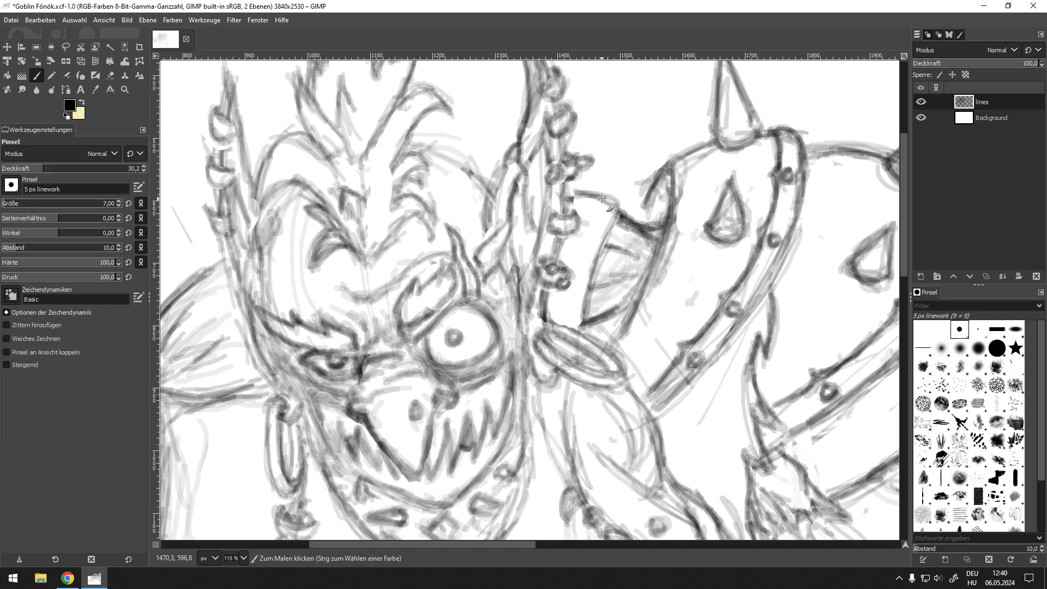
{"action": "key", "text": "shift+e"}
{"action": "left_click_drag", "start_coordinate": [588, 200], "coordinate": [610, 197]}
{"action": "key", "text": "p"}
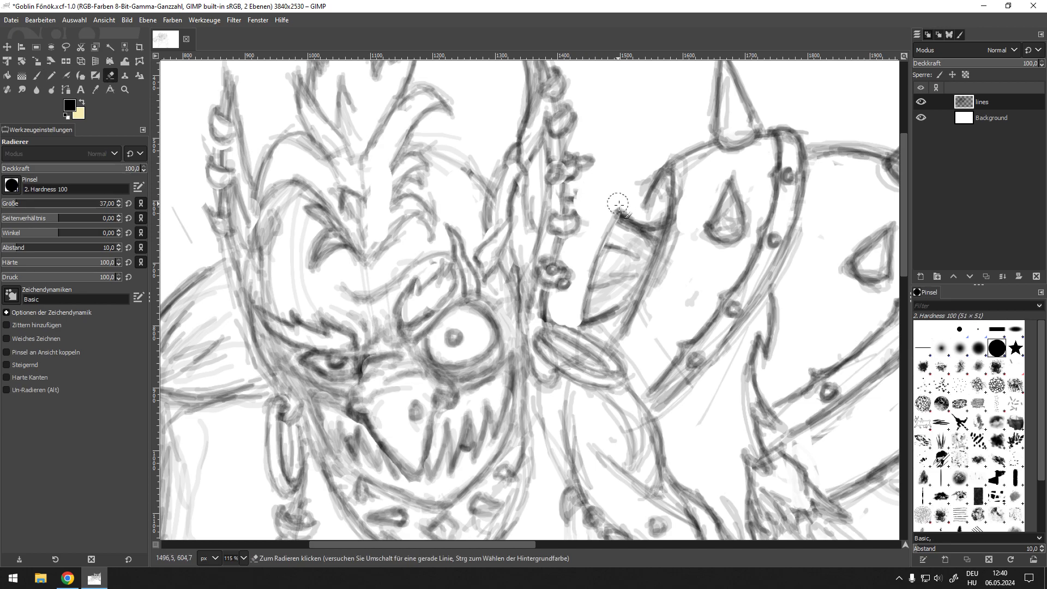
Draw the rounded top edge of a strap running from behind the pierced ear to the spiked shoulder armor
{"action": "scroll", "coordinate": [619, 208], "scroll_direction": "up", "scroll_amount": 1}
{"action": "left_click_drag", "start_coordinate": [624, 205], "coordinate": [578, 194]}
{"action": "mouse_move", "coordinate": [626, 209]}
{"action": "left_mouse_down"}
{"action": "mouse_move", "coordinate": [585, 193]}
{"action": "mouse_move", "coordinate": [573, 203]}
{"action": "mouse_move", "coordinate": [607, 194]}
{"action": "mouse_move", "coordinate": [571, 206]}
{"action": "left_mouse_up"}
{"action": "scroll", "coordinate": [601, 228], "scroll_direction": "down", "scroll_amount": 4}
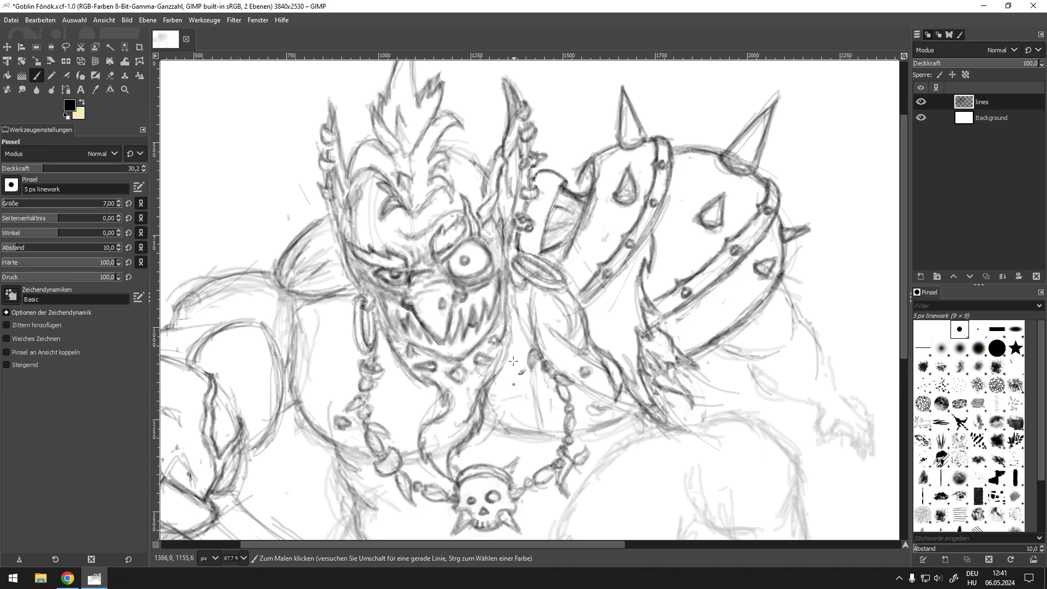
{"action": "scroll", "coordinate": [513, 372], "scroll_direction": "up", "scroll_amount": 2}
{"action": "mouse_move", "coordinate": [541, 316]}
{"action": "left_mouse_down"}
{"action": "mouse_move", "coordinate": [567, 218]}
{"action": "mouse_move", "coordinate": [586, 229]}
{"action": "left_mouse_up"}
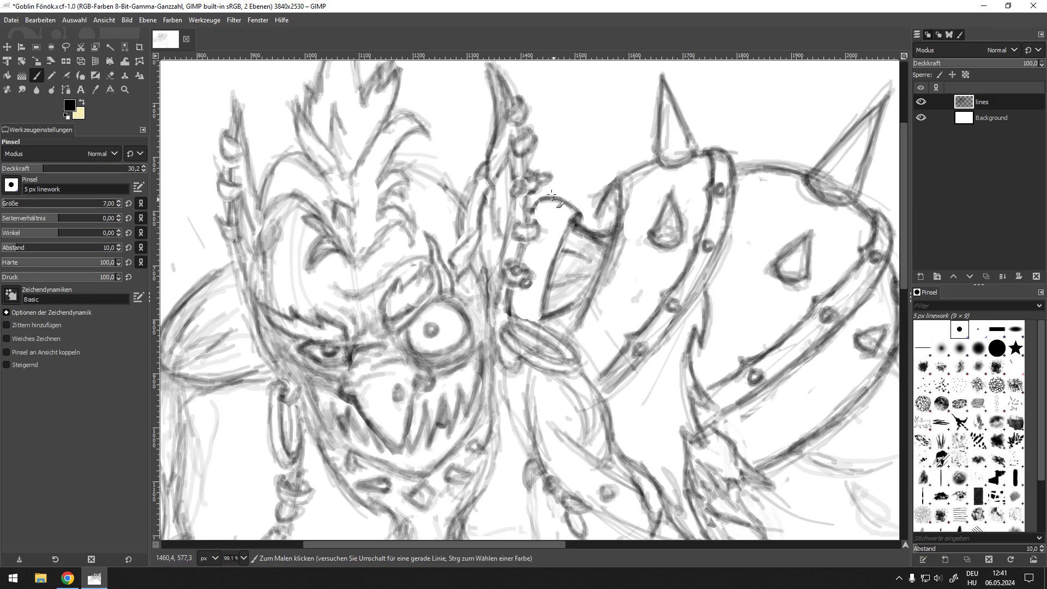
{"action": "mouse_move", "coordinate": [567, 205]}
{"action": "left_mouse_down"}
{"action": "mouse_move", "coordinate": [554, 200]}
{"action": "mouse_move", "coordinate": [577, 217]}
{"action": "left_mouse_up"}
{"action": "left_click_drag", "start_coordinate": [521, 313], "coordinate": [573, 263]}
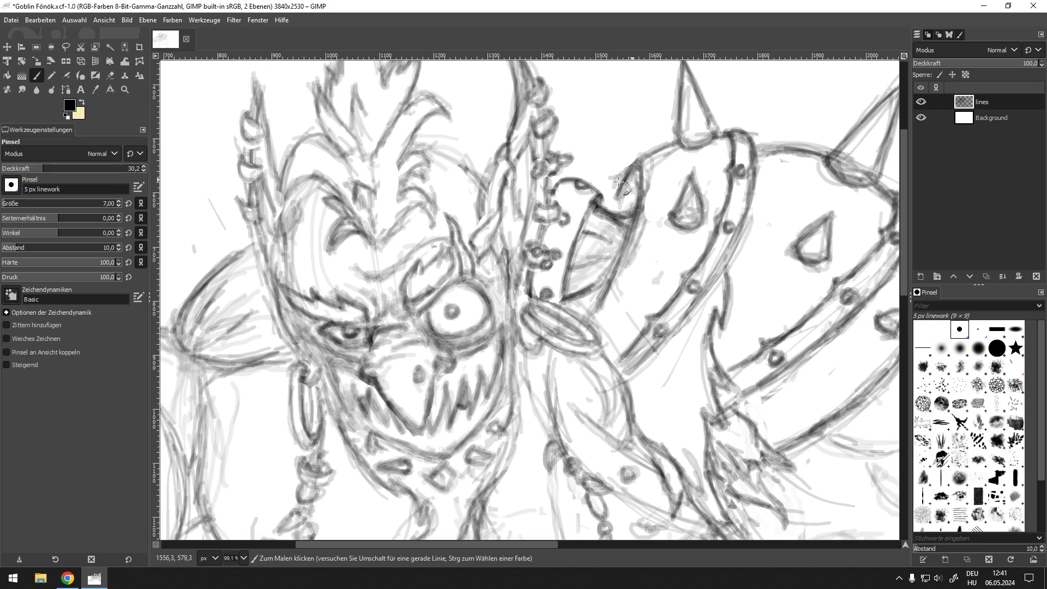
Clean up the top of the strap beside the shoulder armor with the eraser, shaping a notch in its edge
{"action": "scroll", "coordinate": [619, 182], "scroll_direction": "up", "scroll_amount": 5}
{"action": "key", "text": "shift+e"}
{"action": "mouse_move", "coordinate": [585, 175]}
{"action": "left_mouse_down"}
{"action": "mouse_move", "coordinate": [601, 177]}
{"action": "mouse_move", "coordinate": [584, 172]}
{"action": "mouse_move", "coordinate": [568, 191]}
{"action": "mouse_move", "coordinate": [603, 216]}
{"action": "mouse_move", "coordinate": [547, 300]}
{"action": "mouse_move", "coordinate": [539, 352]}
{"action": "mouse_move", "coordinate": [639, 234]}
{"action": "left_mouse_up"}
{"action": "key", "text": "p"}
{"action": "scroll", "coordinate": [638, 234], "scroll_direction": "down", "scroll_amount": 5, "text": "ctrl"}
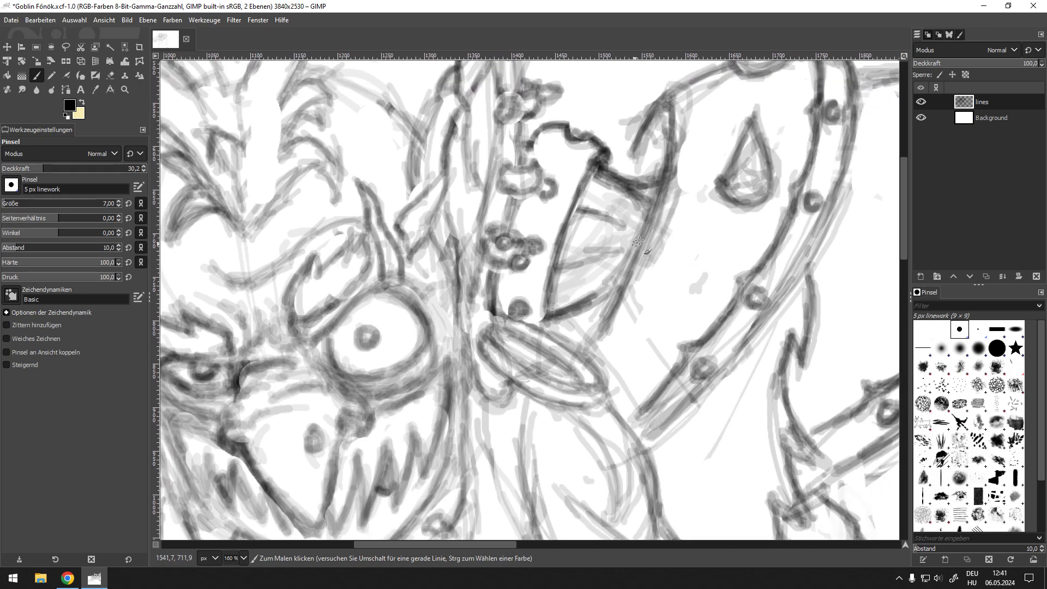
Strengthen the outline of the slanted oval ring below the ear beside the spiked shoulder armor
{"action": "scroll", "coordinate": [523, 190], "scroll_direction": "up", "scroll_amount": 3, "text": "ctrl"}
{"action": "mouse_move", "coordinate": [497, 199]}
{"action": "left_mouse_down"}
{"action": "mouse_move", "coordinate": [512, 216]}
{"action": "mouse_move", "coordinate": [524, 211]}
{"action": "mouse_move", "coordinate": [510, 180]}
{"action": "mouse_move", "coordinate": [565, 212]}
{"action": "left_mouse_up"}
{"action": "mouse_move", "coordinate": [512, 180]}
{"action": "left_mouse_down"}
{"action": "mouse_move", "coordinate": [569, 213]}
{"action": "mouse_move", "coordinate": [505, 188]}
{"action": "mouse_move", "coordinate": [561, 223]}
{"action": "mouse_move", "coordinate": [513, 199]}
{"action": "mouse_move", "coordinate": [575, 215]}
{"action": "left_mouse_up"}
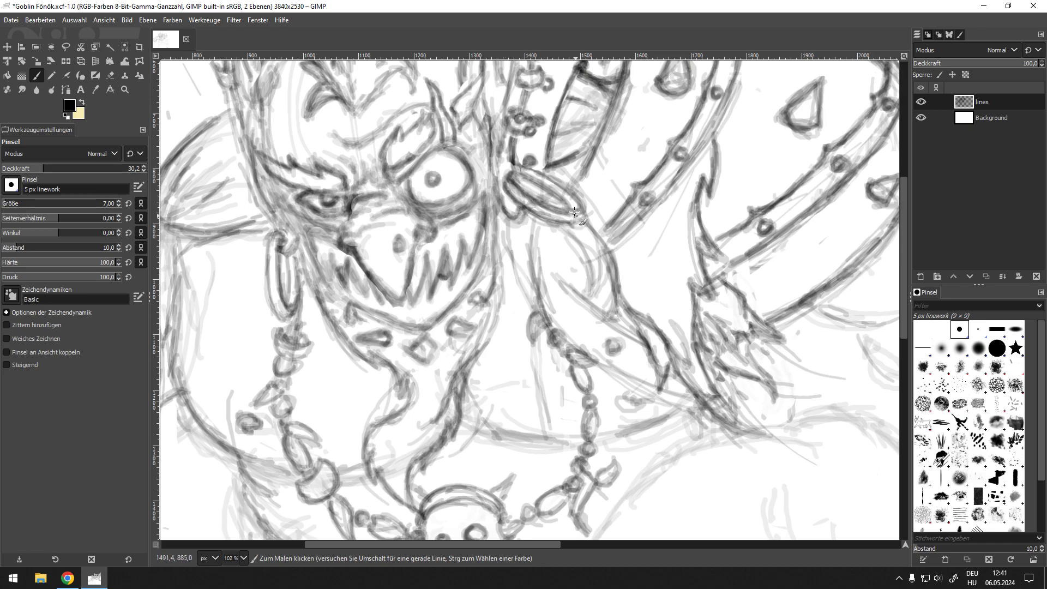
{"action": "mouse_move", "coordinate": [518, 173]}
{"action": "left_mouse_down"}
{"action": "mouse_move", "coordinate": [567, 204]}
{"action": "mouse_move", "coordinate": [541, 174]}
{"action": "mouse_move", "coordinate": [575, 201]}
{"action": "mouse_move", "coordinate": [560, 180]}
{"action": "mouse_move", "coordinate": [583, 212]}
{"action": "left_mouse_up"}
{"action": "left_click_drag", "start_coordinate": [519, 207], "coordinate": [562, 221]}
{"action": "left_click_drag", "start_coordinate": [562, 221], "coordinate": [584, 211]}
{"action": "left_click_drag", "start_coordinate": [544, 174], "coordinate": [539, 211]}
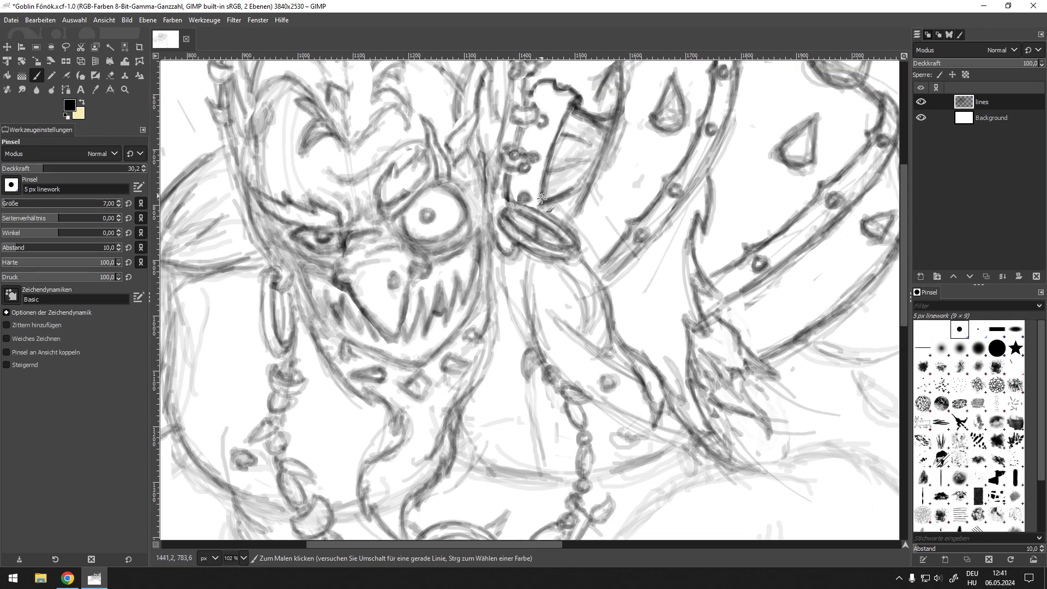
Sketch both long edges of a strap running down from the oval ring beside the jaw
{"action": "mouse_move", "coordinate": [540, 312]}
{"action": "left_mouse_down"}
{"action": "mouse_move", "coordinate": [565, 208]}
{"action": "mouse_move", "coordinate": [560, 232]}
{"action": "left_mouse_up"}
{"action": "mouse_move", "coordinate": [547, 182]}
{"action": "left_mouse_down"}
{"action": "mouse_move", "coordinate": [567, 242]}
{"action": "mouse_move", "coordinate": [584, 253]}
{"action": "left_mouse_up"}
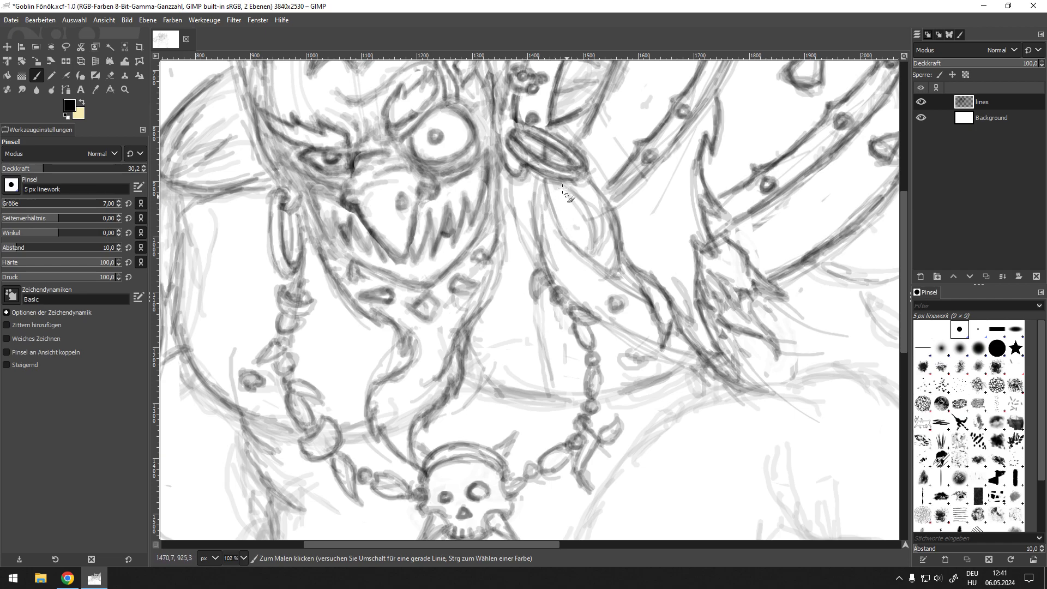
{"action": "mouse_move", "coordinate": [542, 173]}
{"action": "left_mouse_down"}
{"action": "mouse_move", "coordinate": [546, 267]}
{"action": "mouse_move", "coordinate": [543, 184]}
{"action": "mouse_move", "coordinate": [555, 276]}
{"action": "left_mouse_up"}
{"action": "left_click_drag", "start_coordinate": [519, 203], "coordinate": [518, 224]}
{"action": "mouse_move", "coordinate": [510, 179]}
{"action": "left_mouse_down"}
{"action": "mouse_move", "coordinate": [527, 284]}
{"action": "mouse_move", "coordinate": [519, 275]}
{"action": "left_mouse_up"}
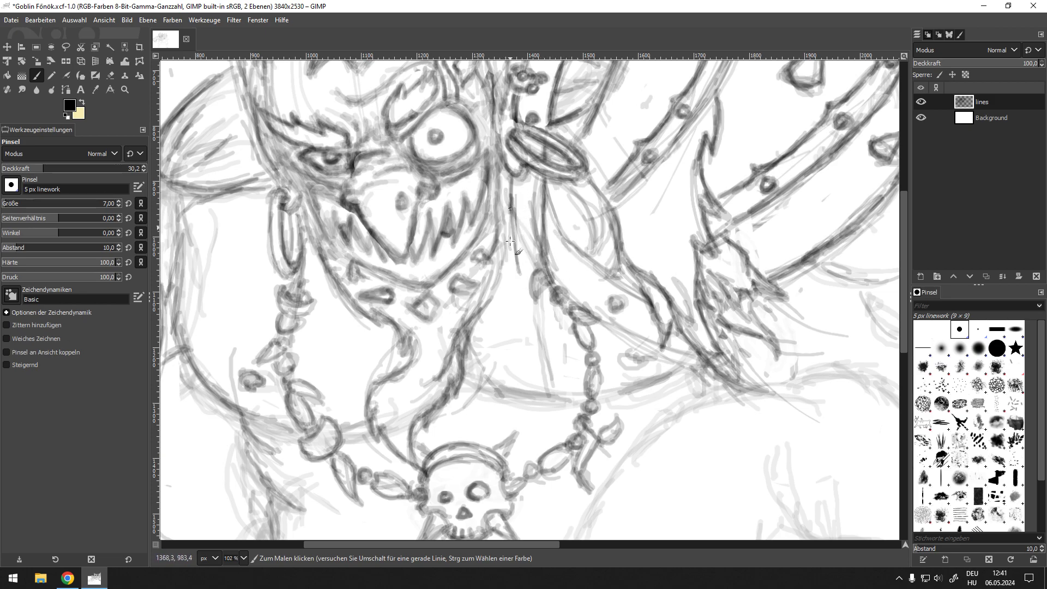
{"action": "left_click_drag", "start_coordinate": [540, 185], "coordinate": [554, 262]}
{"action": "mouse_move", "coordinate": [538, 194]}
{"action": "left_mouse_down"}
{"action": "mouse_move", "coordinate": [547, 260]}
{"action": "mouse_move", "coordinate": [512, 210]}
{"action": "mouse_move", "coordinate": [530, 308]}
{"action": "left_mouse_up"}
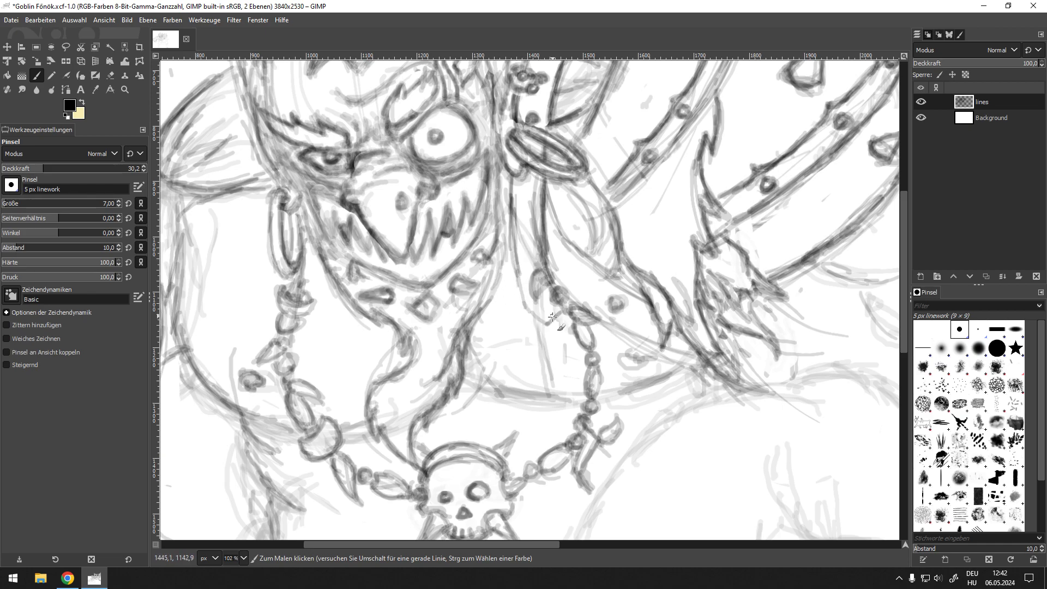
Darken the strap edges below the ring and close its rounded lower end where the necklace chain begins
{"action": "mouse_move", "coordinate": [556, 276]}
{"action": "left_mouse_down"}
{"action": "mouse_move", "coordinate": [547, 323]}
{"action": "mouse_move", "coordinate": [561, 311]}
{"action": "mouse_move", "coordinate": [543, 323]}
{"action": "mouse_move", "coordinate": [555, 315]}
{"action": "left_mouse_up"}
{"action": "mouse_move", "coordinate": [513, 170]}
{"action": "left_mouse_down"}
{"action": "mouse_move", "coordinate": [507, 246]}
{"action": "mouse_move", "coordinate": [523, 294]}
{"action": "mouse_move", "coordinate": [542, 233]}
{"action": "mouse_move", "coordinate": [548, 272]}
{"action": "left_mouse_up"}
{"action": "left_click_drag", "start_coordinate": [544, 210], "coordinate": [546, 248]}
{"action": "left_click_drag", "start_coordinate": [545, 322], "coordinate": [518, 243]}
{"action": "left_click_drag", "start_coordinate": [515, 205], "coordinate": [509, 276]}
{"action": "left_click_drag", "start_coordinate": [551, 310], "coordinate": [534, 284]}
{"action": "mouse_move", "coordinate": [563, 317]}
{"action": "left_mouse_down"}
{"action": "mouse_move", "coordinate": [645, 253]}
{"action": "mouse_move", "coordinate": [633, 262]}
{"action": "mouse_move", "coordinate": [644, 252]}
{"action": "mouse_move", "coordinate": [618, 214]}
{"action": "mouse_move", "coordinate": [575, 271]}
{"action": "mouse_move", "coordinate": [614, 253]}
{"action": "mouse_move", "coordinate": [565, 289]}
{"action": "mouse_move", "coordinate": [609, 261]}
{"action": "mouse_move", "coordinate": [572, 284]}
{"action": "mouse_move", "coordinate": [622, 296]}
{"action": "mouse_move", "coordinate": [639, 286]}
{"action": "mouse_move", "coordinate": [567, 321]}
{"action": "left_mouse_up"}
Draw a curved two-edged band across the chest on both sides of the beard, joining the strap's lower end
{"action": "mouse_move", "coordinate": [627, 279]}
{"action": "left_mouse_down"}
{"action": "mouse_move", "coordinate": [566, 322]}
{"action": "mouse_move", "coordinate": [579, 312]}
{"action": "left_mouse_up"}
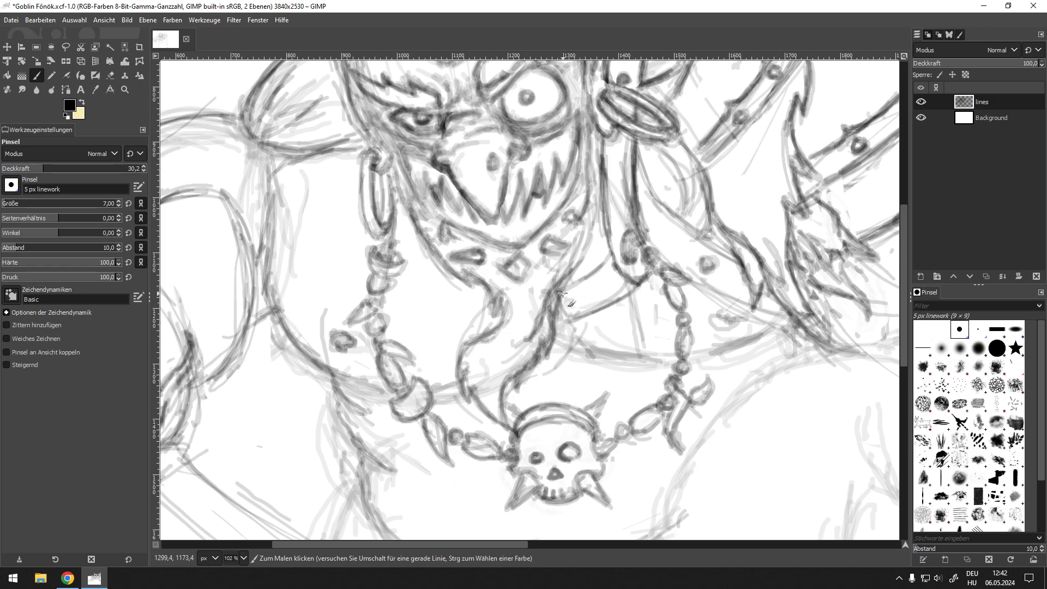
{"action": "left_click_drag", "start_coordinate": [610, 257], "coordinate": [565, 287]}
{"action": "mouse_move", "coordinate": [495, 296]}
{"action": "left_mouse_down"}
{"action": "mouse_move", "coordinate": [420, 303]}
{"action": "mouse_move", "coordinate": [400, 293]}
{"action": "mouse_move", "coordinate": [457, 331]}
{"action": "mouse_move", "coordinate": [413, 331]}
{"action": "left_mouse_up"}
{"action": "mouse_move", "coordinate": [402, 329]}
{"action": "left_mouse_down"}
{"action": "mouse_move", "coordinate": [492, 323]}
{"action": "mouse_move", "coordinate": [414, 331]}
{"action": "mouse_move", "coordinate": [440, 336]}
{"action": "mouse_move", "coordinate": [495, 299]}
{"action": "mouse_move", "coordinate": [398, 291]}
{"action": "mouse_move", "coordinate": [482, 291]}
{"action": "mouse_move", "coordinate": [490, 325]}
{"action": "mouse_move", "coordinate": [451, 305]}
{"action": "mouse_move", "coordinate": [542, 255]}
{"action": "left_mouse_up"}
{"action": "scroll", "coordinate": [542, 256], "scroll_direction": "down", "scroll_amount": 5}
{"action": "scroll", "coordinate": [434, 201], "scroll_direction": "up", "scroll_amount": 4}
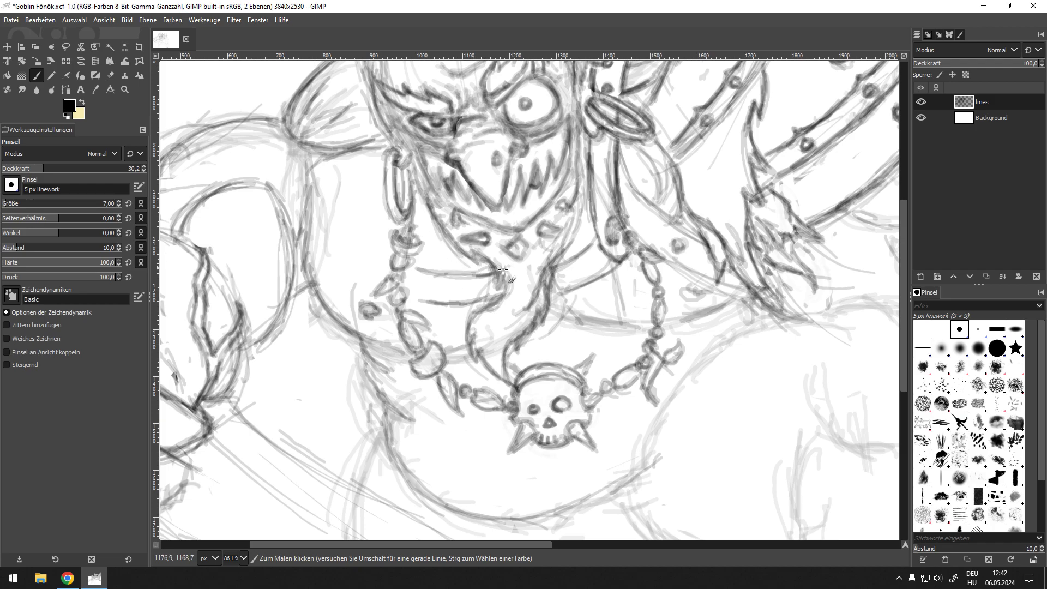
{"action": "left_click_drag", "start_coordinate": [486, 276], "coordinate": [417, 269]}
{"action": "mouse_move", "coordinate": [501, 295]}
{"action": "left_mouse_down"}
{"action": "mouse_move", "coordinate": [418, 302]}
{"action": "mouse_move", "coordinate": [572, 290]}
{"action": "mouse_move", "coordinate": [614, 266]}
{"action": "mouse_move", "coordinate": [558, 291]}
{"action": "mouse_move", "coordinate": [593, 242]}
{"action": "mouse_move", "coordinate": [553, 266]}
{"action": "left_mouse_up"}
Sketch the curved edges of a matching strap over the shoulder on the fist side, beginning behind the ear
{"action": "mouse_move", "coordinate": [422, 215]}
{"action": "left_mouse_down"}
{"action": "mouse_move", "coordinate": [504, 223]}
{"action": "mouse_move", "coordinate": [484, 284]}
{"action": "mouse_move", "coordinate": [433, 230]}
{"action": "mouse_move", "coordinate": [432, 305]}
{"action": "mouse_move", "coordinate": [441, 245]}
{"action": "mouse_move", "coordinate": [453, 271]}
{"action": "left_mouse_up"}
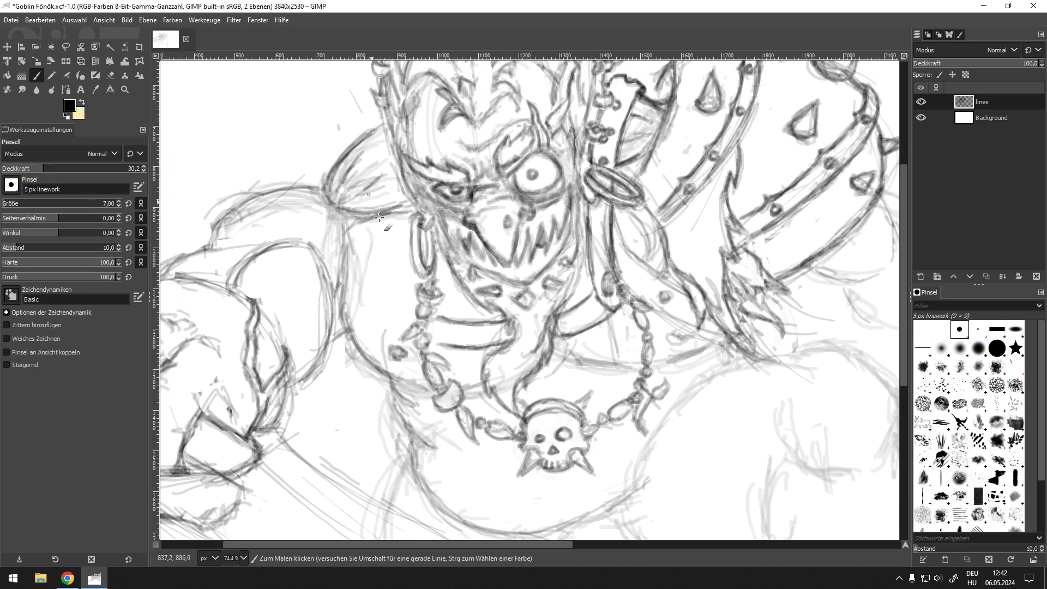
{"action": "left_click_drag", "start_coordinate": [367, 138], "coordinate": [380, 254]}
{"action": "left_click_drag", "start_coordinate": [382, 267], "coordinate": [391, 298]}
{"action": "mouse_move", "coordinate": [404, 217]}
{"action": "left_mouse_down"}
{"action": "mouse_move", "coordinate": [413, 280]}
{"action": "mouse_move", "coordinate": [407, 264]}
{"action": "left_mouse_up"}
{"action": "left_click_drag", "start_coordinate": [407, 257], "coordinate": [440, 366]}
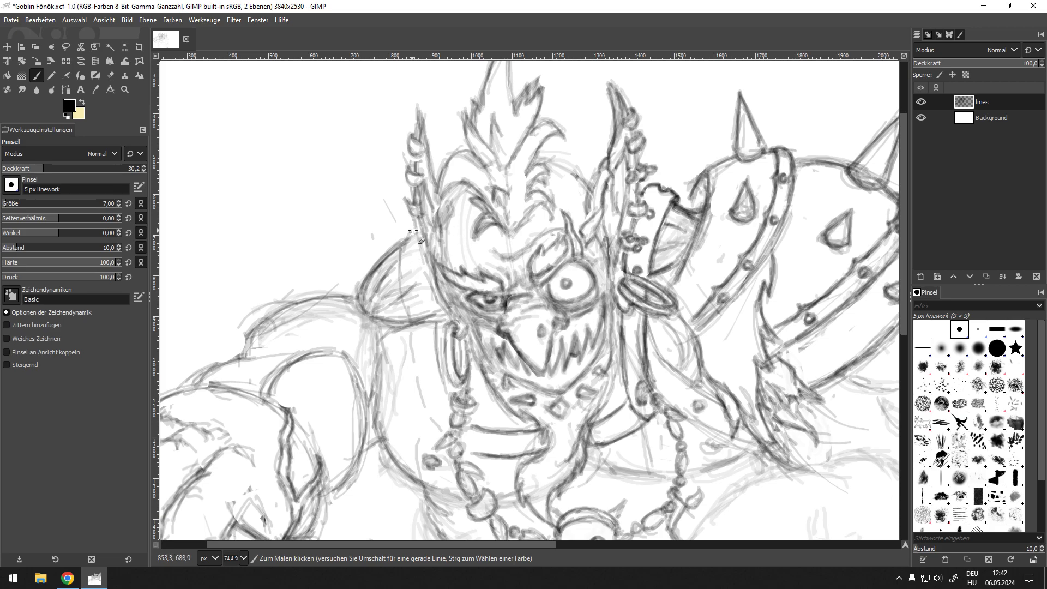
{"action": "mouse_move", "coordinate": [406, 238]}
{"action": "left_mouse_down"}
{"action": "mouse_move", "coordinate": [411, 321]}
{"action": "mouse_move", "coordinate": [426, 270]}
{"action": "left_mouse_up"}
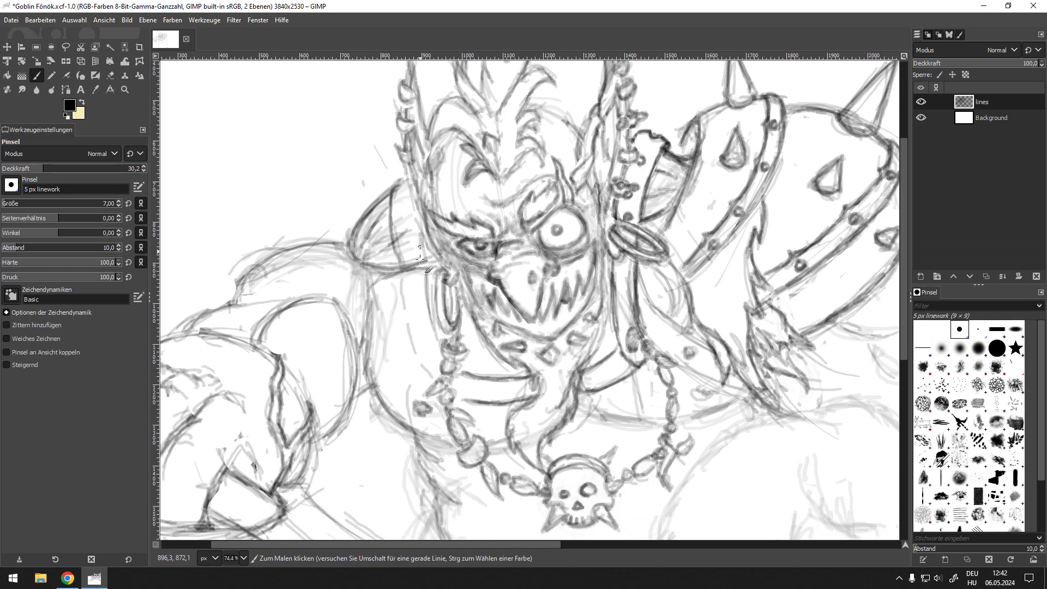
{"action": "left_click_drag", "start_coordinate": [394, 232], "coordinate": [399, 267]}
{"action": "left_click_drag", "start_coordinate": [391, 188], "coordinate": [398, 261]}
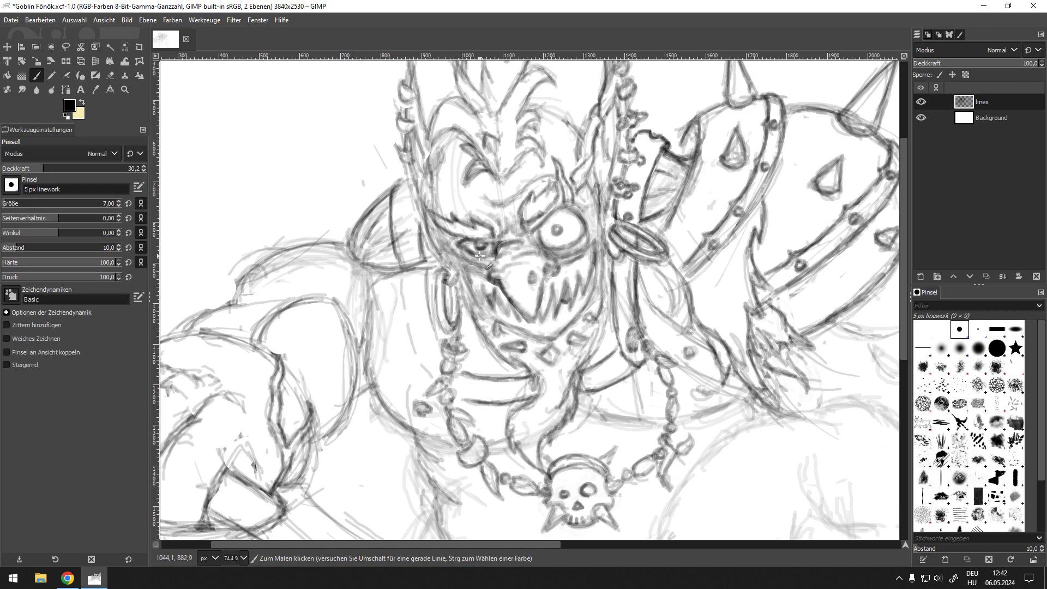
{"action": "mouse_move", "coordinate": [397, 268]}
{"action": "left_mouse_down"}
{"action": "mouse_move", "coordinate": [419, 268]}
{"action": "mouse_move", "coordinate": [407, 223]}
{"action": "mouse_move", "coordinate": [404, 280]}
{"action": "left_mouse_up"}
Extend both edges of the fist-side strap down the chest past the hanging earring to the horizontal band
{"action": "mouse_move", "coordinate": [402, 219]}
{"action": "left_mouse_down"}
{"action": "mouse_move", "coordinate": [413, 288]}
{"action": "mouse_move", "coordinate": [434, 319]}
{"action": "mouse_move", "coordinate": [431, 306]}
{"action": "left_mouse_up"}
{"action": "left_click_drag", "start_coordinate": [429, 225], "coordinate": [440, 276]}
{"action": "left_click_drag", "start_coordinate": [431, 214], "coordinate": [439, 267]}
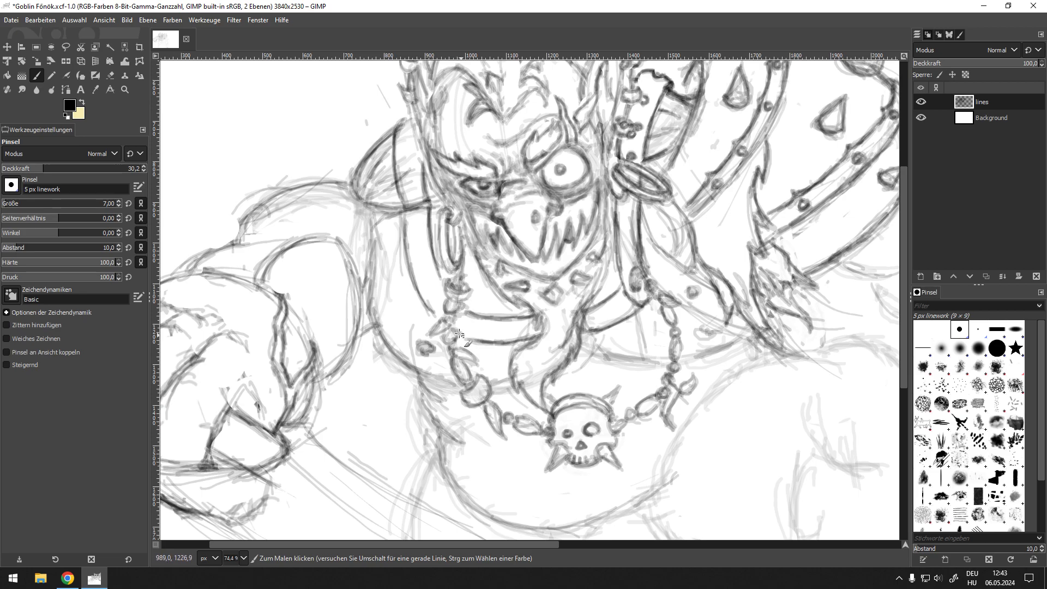
{"action": "mouse_move", "coordinate": [423, 309]}
{"action": "left_mouse_down"}
{"action": "mouse_move", "coordinate": [433, 330]}
{"action": "mouse_move", "coordinate": [430, 303]}
{"action": "mouse_move", "coordinate": [439, 319]}
{"action": "mouse_move", "coordinate": [431, 303]}
{"action": "mouse_move", "coordinate": [430, 324]}
{"action": "left_mouse_up"}
{"action": "key", "text": "shift+e"}
{"action": "key", "text": "p"}
{"action": "mouse_move", "coordinate": [440, 270]}
{"action": "left_mouse_down"}
{"action": "mouse_move", "coordinate": [447, 302]}
{"action": "mouse_move", "coordinate": [452, 294]}
{"action": "mouse_move", "coordinate": [439, 322]}
{"action": "left_mouse_up"}
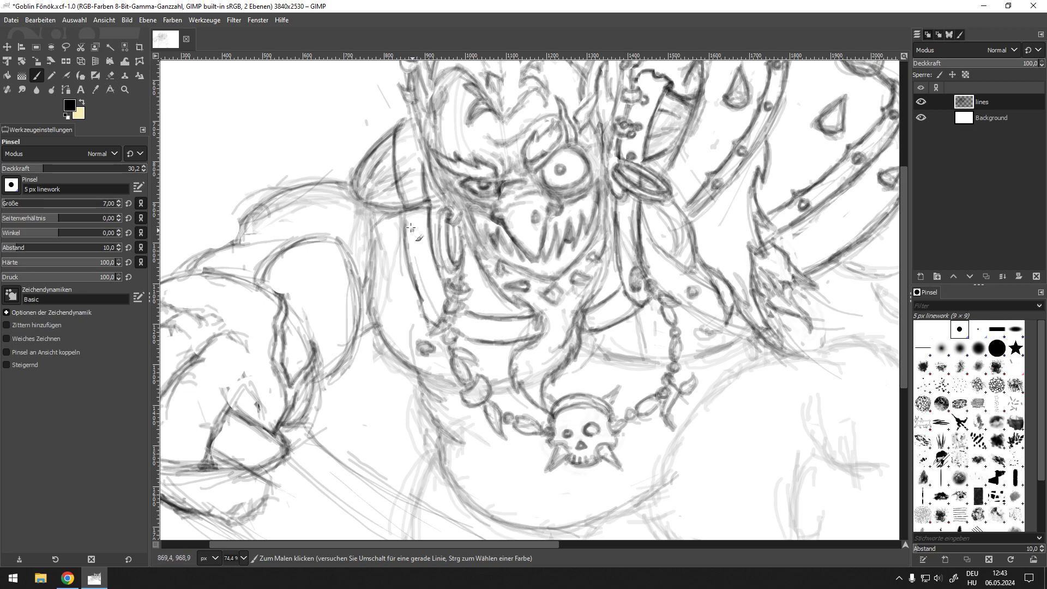
Erase the shoulder line that crosses the inside of the fist-side strap
{"action": "key", "text": "shift+e"}
{"action": "mouse_move", "coordinate": [411, 221]}
{"action": "left_mouse_down"}
{"action": "mouse_move", "coordinate": [416, 206]}
{"action": "mouse_move", "coordinate": [408, 216]}
{"action": "left_mouse_up"}
{"action": "key", "text": "p"}
{"action": "scroll", "coordinate": [507, 251], "scroll_direction": "up", "scroll_amount": 1}
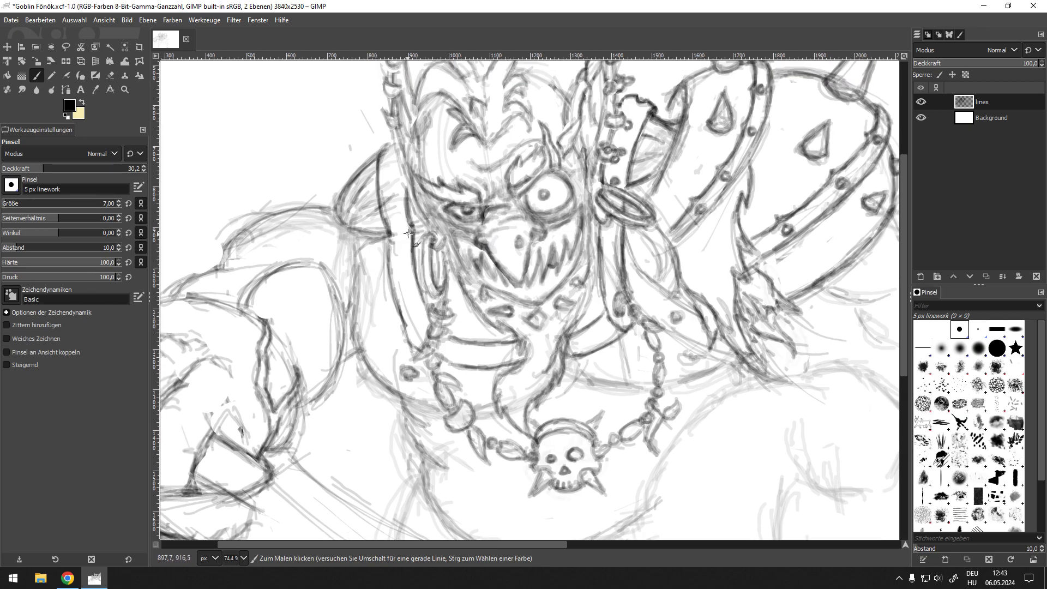
Draw a row of small round studs down the fist-side strap and another stud on the opposite strap
{"action": "scroll", "coordinate": [408, 234], "scroll_direction": "up", "scroll_amount": 2}
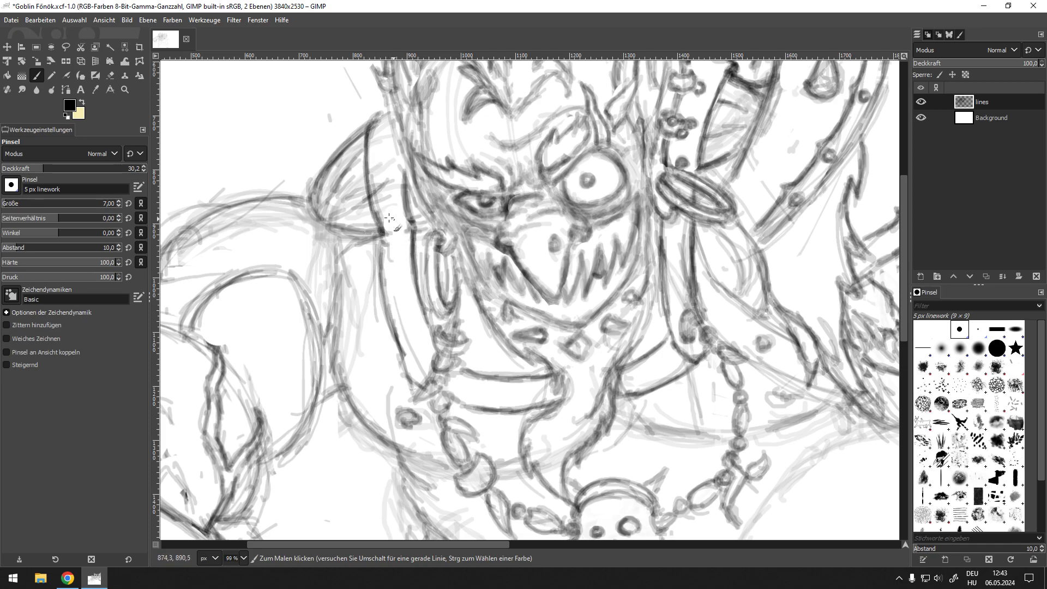
{"action": "left_click_drag", "start_coordinate": [388, 211], "coordinate": [402, 227]}
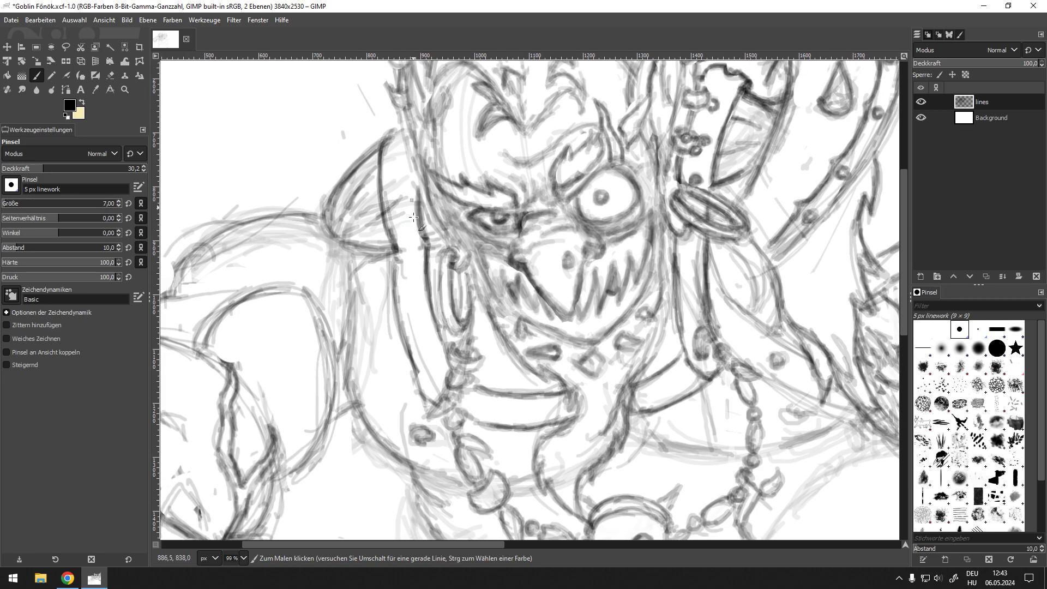
{"action": "mouse_move", "coordinate": [389, 136]}
{"action": "left_mouse_down"}
{"action": "mouse_move", "coordinate": [403, 130]}
{"action": "mouse_move", "coordinate": [395, 163]}
{"action": "mouse_move", "coordinate": [404, 164]}
{"action": "left_mouse_up"}
{"action": "left_click_drag", "start_coordinate": [399, 211], "coordinate": [401, 211]}
{"action": "left_click_drag", "start_coordinate": [410, 271], "coordinate": [413, 277]}
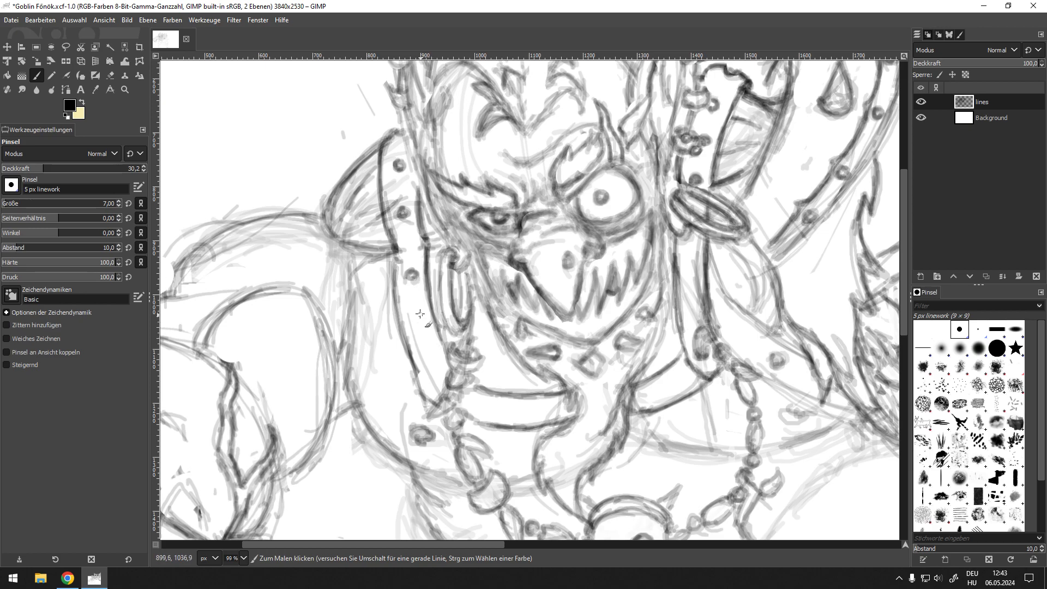
{"action": "left_click_drag", "start_coordinate": [418, 318], "coordinate": [417, 316]}
{"action": "left_click_drag", "start_coordinate": [435, 364], "coordinate": [438, 363]}
{"action": "left_click_drag", "start_coordinate": [602, 341], "coordinate": [558, 331]}
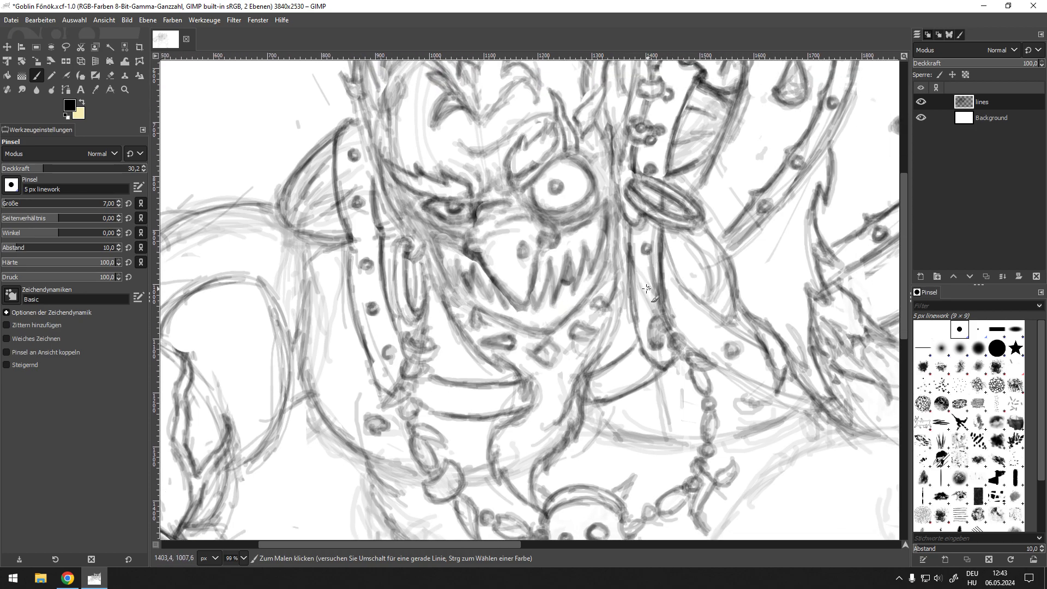
{"action": "mouse_move", "coordinate": [654, 290]}
{"action": "left_mouse_down"}
{"action": "mouse_move", "coordinate": [673, 287]}
{"action": "mouse_move", "coordinate": [586, 311]}
{"action": "mouse_move", "coordinate": [574, 329]}
{"action": "mouse_move", "coordinate": [480, 313]}
{"action": "left_mouse_up"}
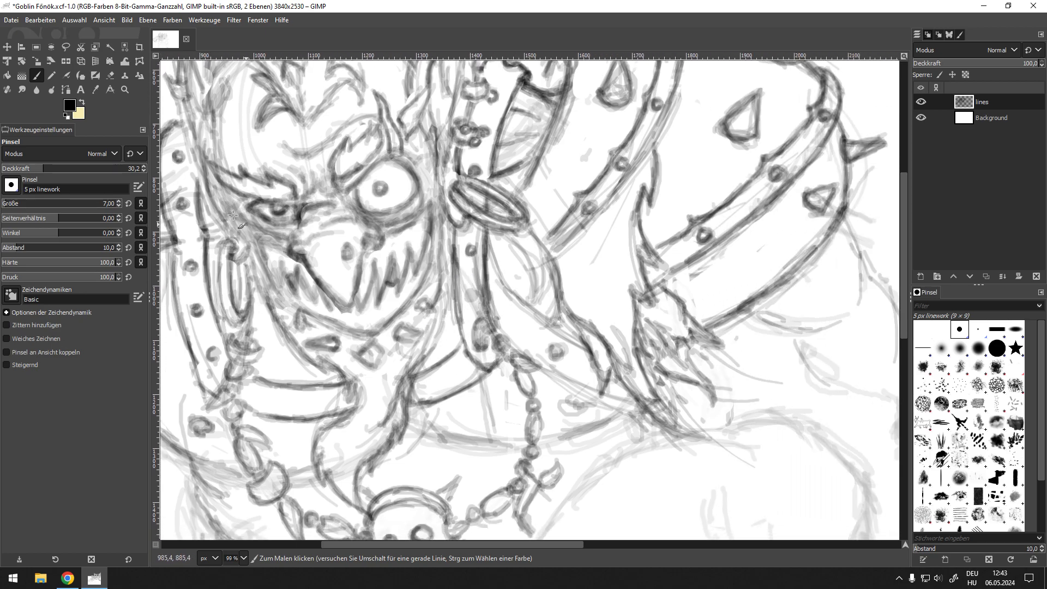
Redraw the upper edge of the diagonal strap beneath the large earring and erase the stray lines inside it
{"action": "left_click_drag", "start_coordinate": [487, 245], "coordinate": [549, 321]}
{"action": "left_click_drag", "start_coordinate": [496, 266], "coordinate": [573, 338]}
{"action": "mouse_move", "coordinate": [486, 245]}
{"action": "left_mouse_down"}
{"action": "mouse_move", "coordinate": [553, 323]}
{"action": "mouse_move", "coordinate": [512, 303]}
{"action": "mouse_move", "coordinate": [503, 293]}
{"action": "mouse_move", "coordinate": [576, 351]}
{"action": "mouse_move", "coordinate": [524, 313]}
{"action": "mouse_move", "coordinate": [494, 275]}
{"action": "mouse_move", "coordinate": [487, 239]}
{"action": "mouse_move", "coordinate": [566, 355]}
{"action": "left_mouse_up"}
{"action": "key", "text": "shift+e"}
{"action": "key", "text": "p"}
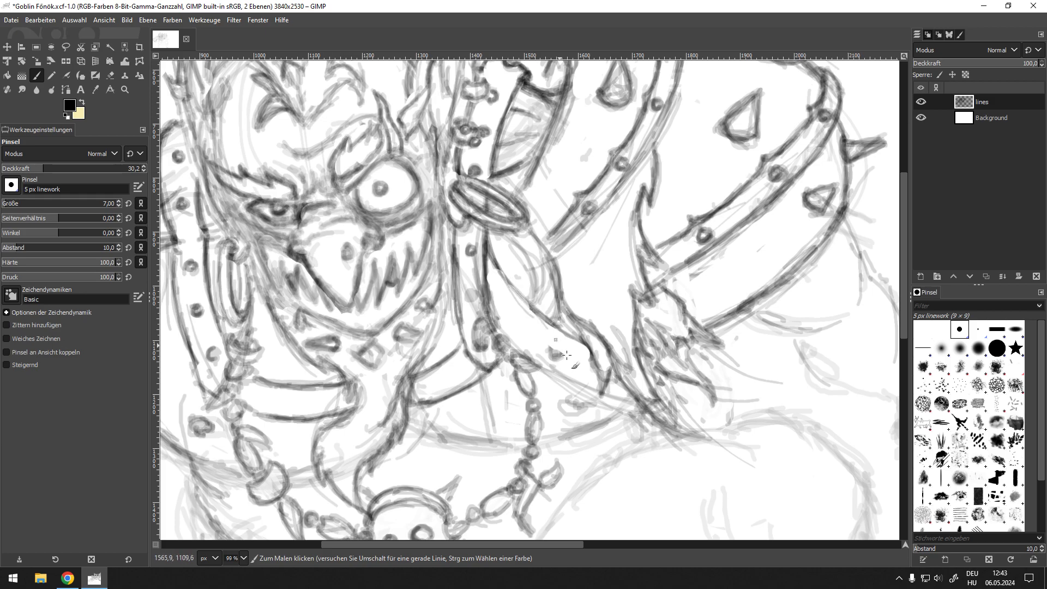
Draw the lower edge of the diagonal strap and place two round studs between its edges
{"action": "mouse_move", "coordinate": [499, 330]}
{"action": "left_mouse_down"}
{"action": "mouse_move", "coordinate": [583, 384]}
{"action": "mouse_move", "coordinate": [603, 383]}
{"action": "mouse_move", "coordinate": [542, 362]}
{"action": "mouse_move", "coordinate": [505, 330]}
{"action": "mouse_move", "coordinate": [579, 379]}
{"action": "mouse_move", "coordinate": [556, 353]}
{"action": "left_mouse_up"}
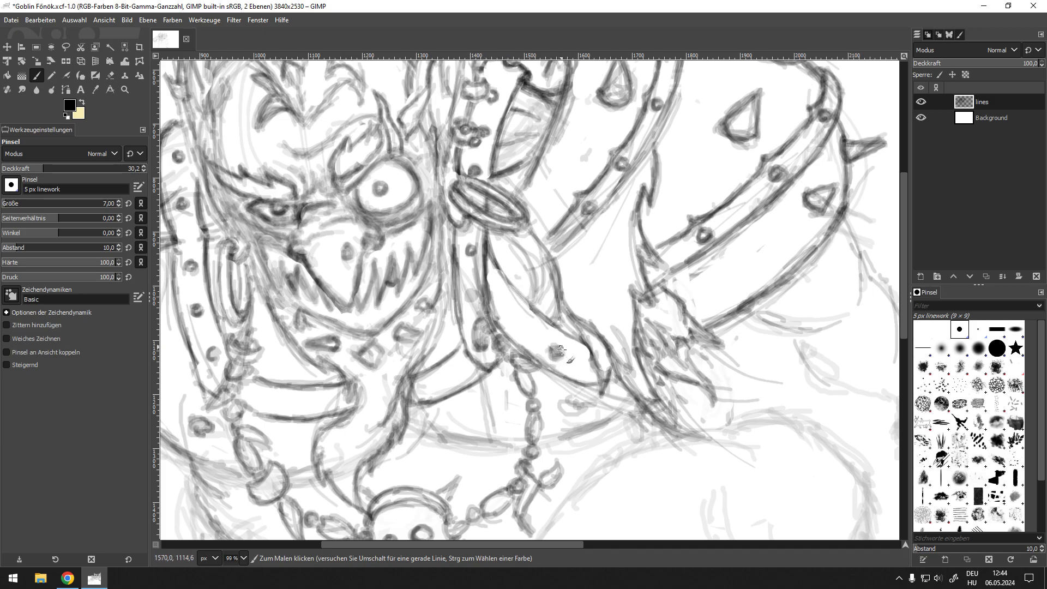
{"action": "left_click_drag", "start_coordinate": [515, 315], "coordinate": [518, 315]}
{"action": "left_click_drag", "start_coordinate": [495, 268], "coordinate": [559, 328]}
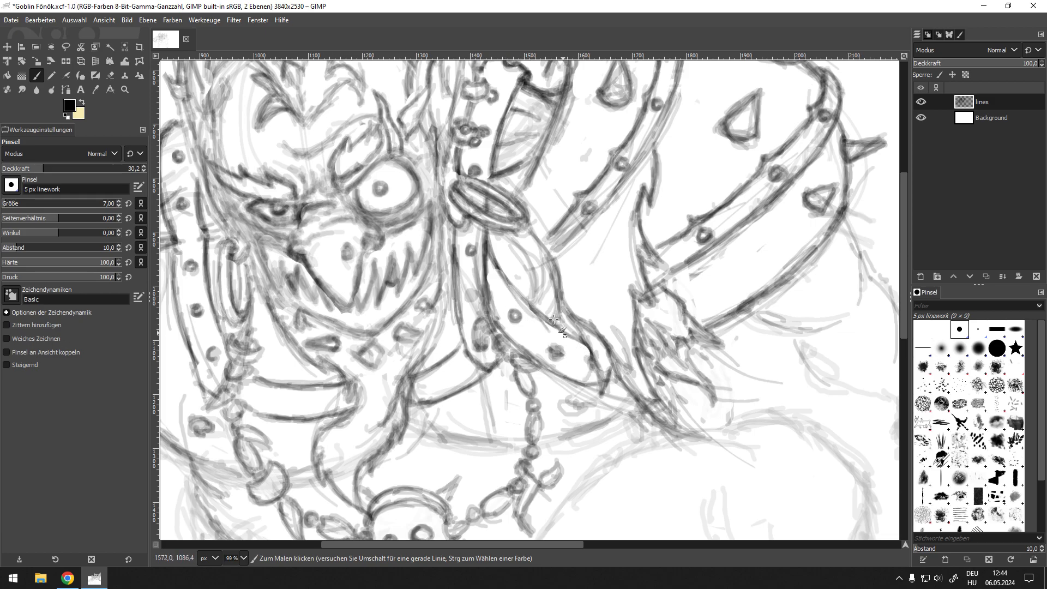
{"action": "scroll", "coordinate": [593, 269], "scroll_direction": "down", "scroll_amount": 6}
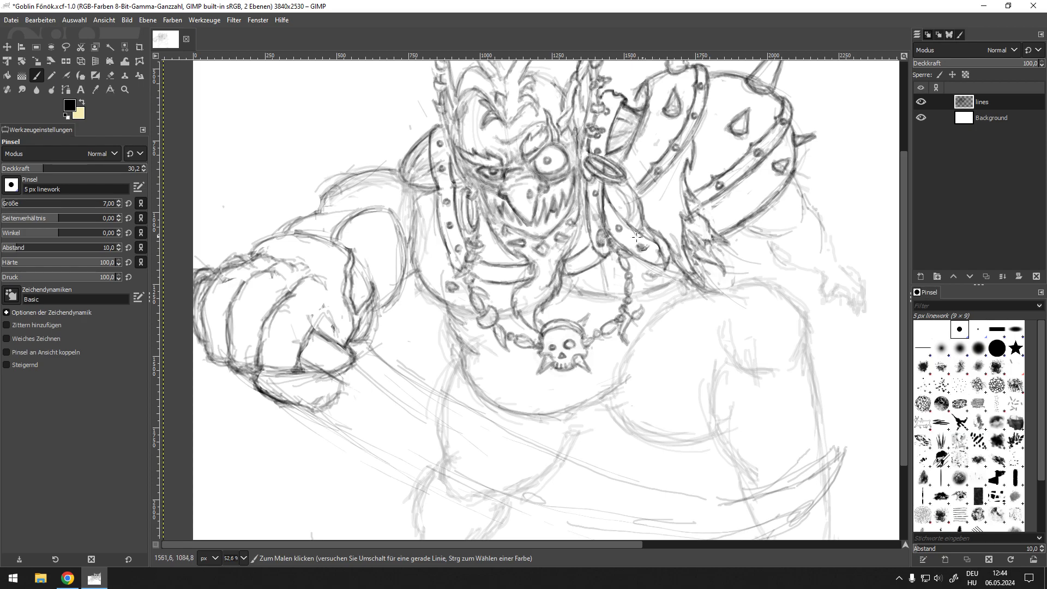
{"action": "scroll", "coordinate": [632, 211], "scroll_direction": "up", "scroll_amount": 5}
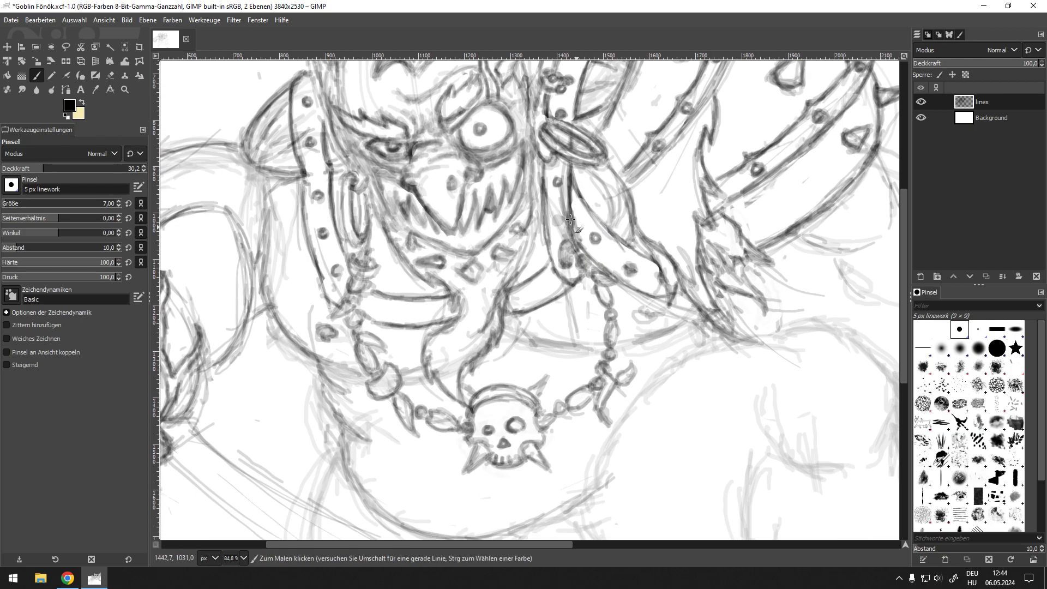
Sketch a large round disc over the junction of the vertical, diagonal and chest straps
{"action": "left_click_drag", "start_coordinate": [591, 268], "coordinate": [566, 316]}
{"action": "key", "text": "shift+e"}
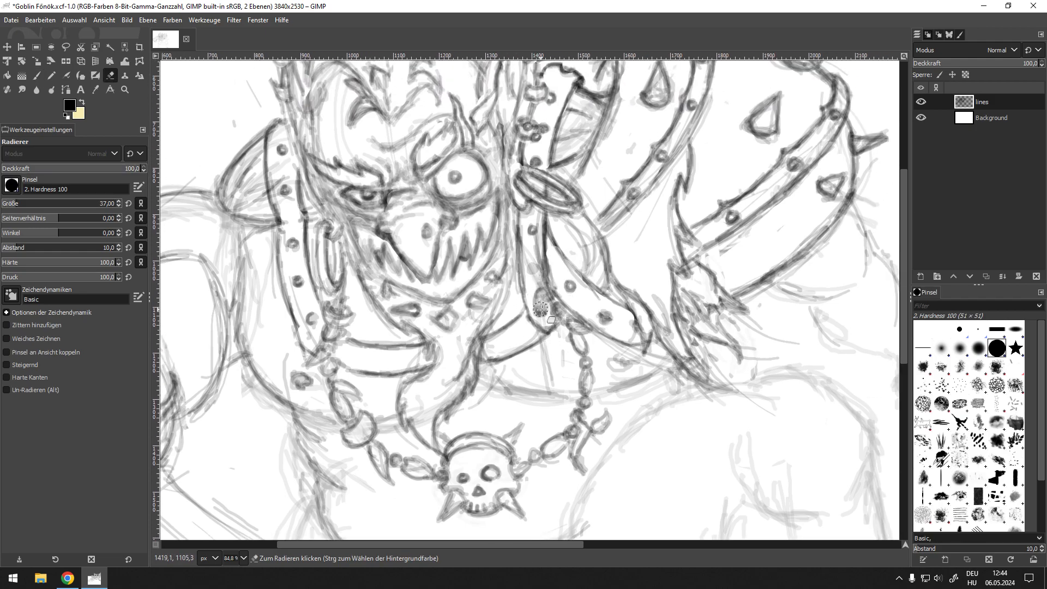
{"action": "key", "text": "p"}
{"action": "mouse_move", "coordinate": [565, 338]}
{"action": "left_mouse_down"}
{"action": "mouse_move", "coordinate": [523, 272]}
{"action": "mouse_move", "coordinate": [573, 295]}
{"action": "left_mouse_up"}
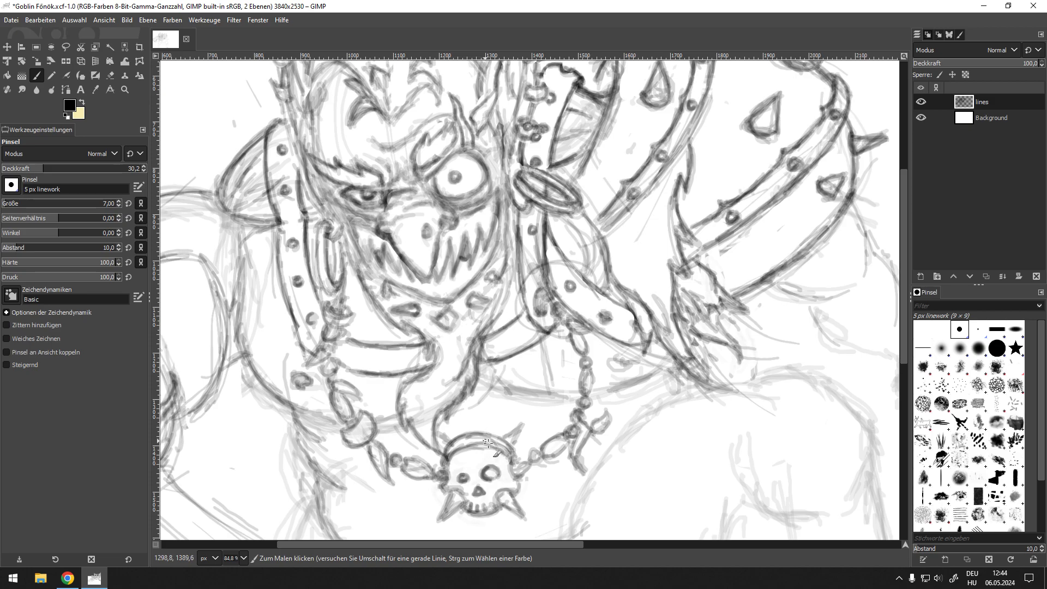
{"action": "mouse_move", "coordinate": [540, 334]}
{"action": "left_mouse_down"}
{"action": "mouse_move", "coordinate": [576, 265]}
{"action": "mouse_move", "coordinate": [552, 334]}
{"action": "left_mouse_up"}
Erase the strap lines inside the round disc and redraw its rim with a darker double outline
{"action": "key", "text": "shift+e"}
{"action": "mouse_move", "coordinate": [540, 294]}
{"action": "left_mouse_down"}
{"action": "mouse_move", "coordinate": [567, 290]}
{"action": "mouse_move", "coordinate": [548, 309]}
{"action": "mouse_move", "coordinate": [551, 275]}
{"action": "mouse_move", "coordinate": [540, 292]}
{"action": "mouse_move", "coordinate": [559, 270]}
{"action": "mouse_move", "coordinate": [580, 279]}
{"action": "mouse_move", "coordinate": [582, 298]}
{"action": "mouse_move", "coordinate": [555, 319]}
{"action": "mouse_move", "coordinate": [578, 307]}
{"action": "mouse_move", "coordinate": [558, 318]}
{"action": "mouse_move", "coordinate": [541, 287]}
{"action": "mouse_move", "coordinate": [551, 316]}
{"action": "mouse_move", "coordinate": [537, 297]}
{"action": "mouse_move", "coordinate": [581, 311]}
{"action": "mouse_move", "coordinate": [531, 297]}
{"action": "mouse_move", "coordinate": [539, 286]}
{"action": "mouse_move", "coordinate": [579, 319]}
{"action": "mouse_move", "coordinate": [551, 277]}
{"action": "mouse_move", "coordinate": [544, 324]}
{"action": "mouse_move", "coordinate": [581, 308]}
{"action": "mouse_move", "coordinate": [576, 318]}
{"action": "mouse_move", "coordinate": [527, 313]}
{"action": "mouse_move", "coordinate": [543, 281]}
{"action": "mouse_move", "coordinate": [576, 287]}
{"action": "mouse_move", "coordinate": [522, 247]}
{"action": "mouse_move", "coordinate": [504, 284]}
{"action": "mouse_move", "coordinate": [527, 295]}
{"action": "mouse_move", "coordinate": [513, 309]}
{"action": "mouse_move", "coordinate": [590, 271]}
{"action": "mouse_move", "coordinate": [595, 306]}
{"action": "mouse_move", "coordinate": [571, 330]}
{"action": "mouse_move", "coordinate": [523, 318]}
{"action": "mouse_move", "coordinate": [528, 280]}
{"action": "mouse_move", "coordinate": [533, 327]}
{"action": "mouse_move", "coordinate": [520, 284]}
{"action": "mouse_move", "coordinate": [515, 303]}
{"action": "mouse_move", "coordinate": [543, 283]}
{"action": "mouse_move", "coordinate": [588, 284]}
{"action": "mouse_move", "coordinate": [585, 322]}
{"action": "mouse_move", "coordinate": [535, 318]}
{"action": "mouse_move", "coordinate": [521, 288]}
{"action": "mouse_move", "coordinate": [530, 323]}
{"action": "mouse_move", "coordinate": [524, 299]}
{"action": "mouse_move", "coordinate": [542, 275]}
{"action": "mouse_move", "coordinate": [587, 275]}
{"action": "mouse_move", "coordinate": [587, 318]}
{"action": "mouse_move", "coordinate": [567, 325]}
{"action": "mouse_move", "coordinate": [519, 290]}
{"action": "left_mouse_up"}
{"action": "key", "text": "p"}
{"action": "mouse_move", "coordinate": [567, 329]}
{"action": "left_mouse_down"}
{"action": "mouse_move", "coordinate": [534, 317]}
{"action": "mouse_move", "coordinate": [534, 287]}
{"action": "mouse_move", "coordinate": [526, 314]}
{"action": "mouse_move", "coordinate": [581, 267]}
{"action": "mouse_move", "coordinate": [556, 269]}
{"action": "mouse_move", "coordinate": [593, 280]}
{"action": "mouse_move", "coordinate": [566, 268]}
{"action": "mouse_move", "coordinate": [539, 280]}
{"action": "mouse_move", "coordinate": [533, 324]}
{"action": "mouse_move", "coordinate": [529, 290]}
{"action": "mouse_move", "coordinate": [579, 281]}
{"action": "mouse_move", "coordinate": [592, 295]}
{"action": "mouse_move", "coordinate": [552, 268]}
{"action": "mouse_move", "coordinate": [537, 280]}
{"action": "mouse_move", "coordinate": [529, 322]}
{"action": "mouse_move", "coordinate": [533, 296]}
{"action": "mouse_move", "coordinate": [581, 269]}
{"action": "mouse_move", "coordinate": [584, 319]}
{"action": "mouse_move", "coordinate": [530, 328]}
{"action": "left_mouse_up"}
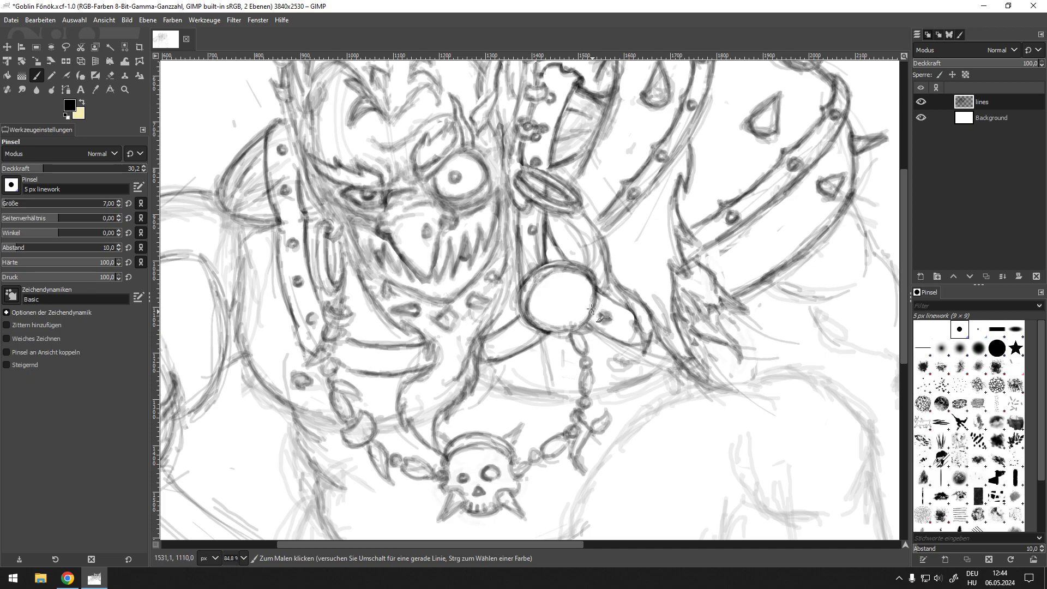
Examine the empty round disc up close and against the whole figure
{"action": "scroll", "coordinate": [592, 341], "scroll_direction": "up", "scroll_amount": 4, "text": "ctrl"}
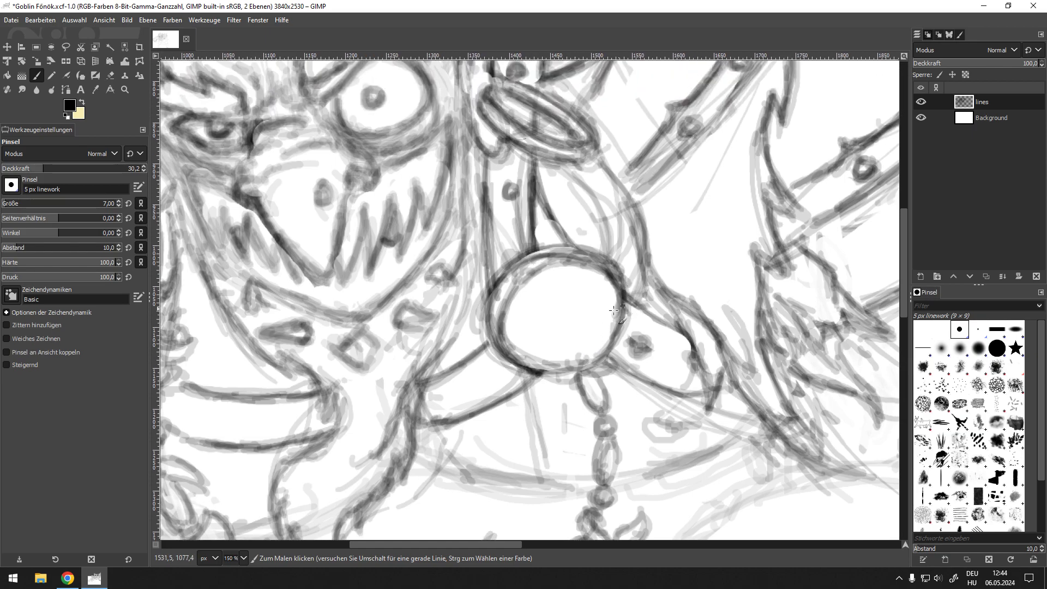
{"action": "scroll", "coordinate": [614, 311], "scroll_direction": "down", "scroll_amount": 3, "text": "ctrl"}
{"action": "scroll", "coordinate": [560, 298], "scroll_direction": "up", "scroll_amount": 2, "text": "ctrl"}
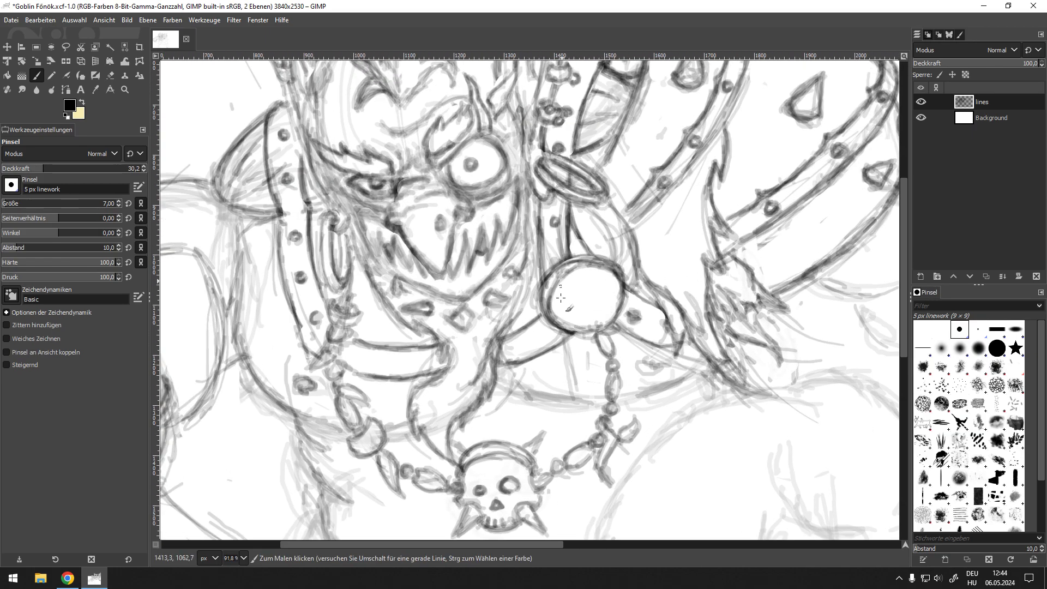
{"action": "scroll", "coordinate": [589, 300], "scroll_direction": "up", "scroll_amount": 2, "text": "ctrl"}
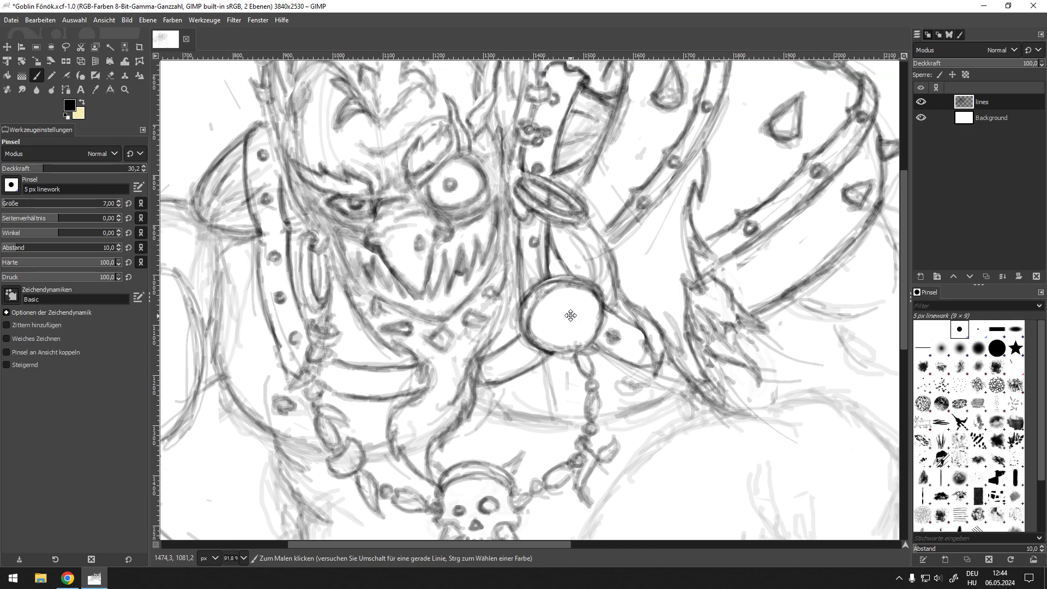
{"action": "scroll", "coordinate": [583, 299], "scroll_direction": "down", "scroll_amount": 2, "text": "ctrl"}
{"action": "scroll", "coordinate": [579, 301], "scroll_direction": "up", "scroll_amount": 1, "text": "ctrl"}
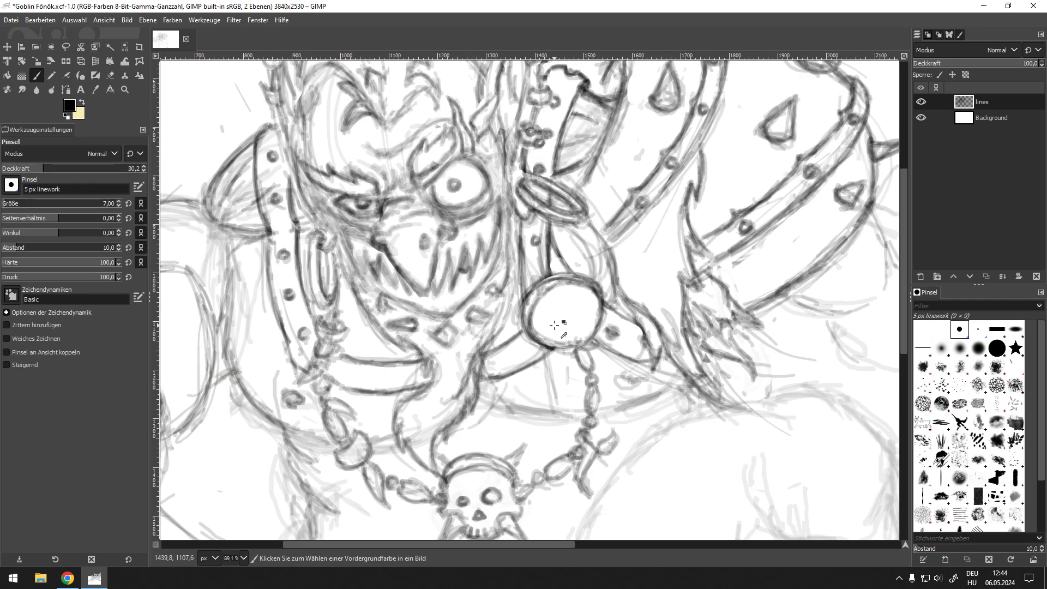
{"action": "scroll", "coordinate": [554, 324], "scroll_direction": "down", "scroll_amount": 3, "text": "ctrl"}
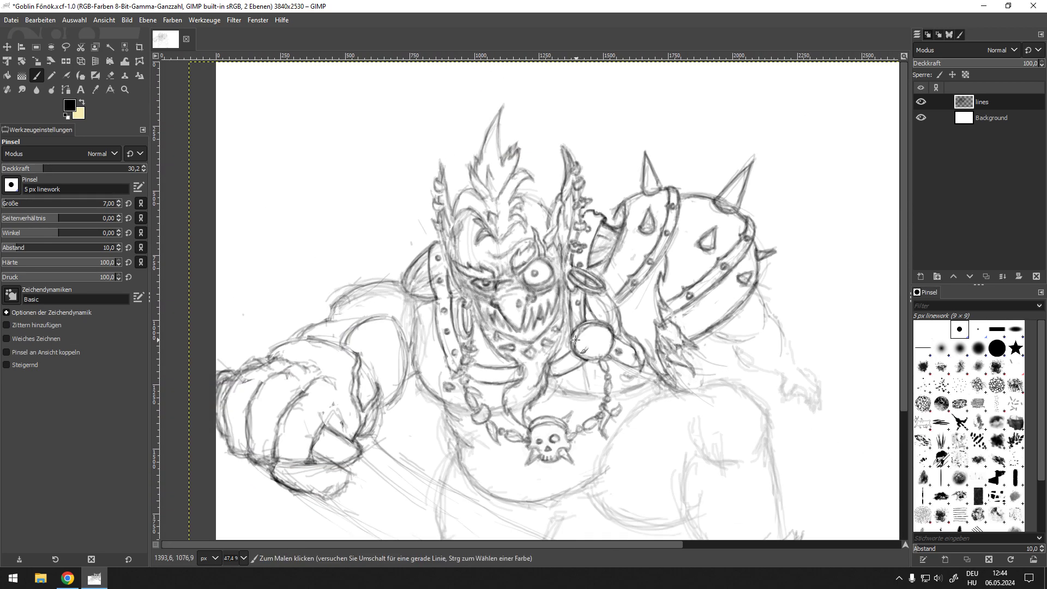
{"action": "key", "text": "ctrl"}
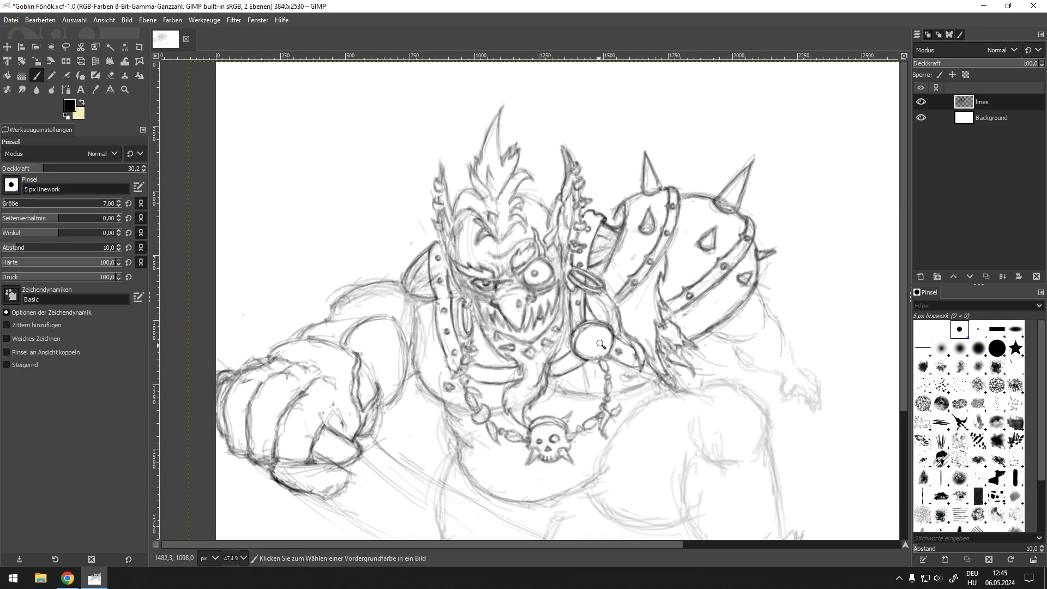
{"action": "scroll", "coordinate": [601, 344], "scroll_direction": "up", "scroll_amount": 4, "text": "ctrl"}
{"action": "scroll", "coordinate": [648, 249], "scroll_direction": "up", "scroll_amount": 1, "text": "ctrl"}
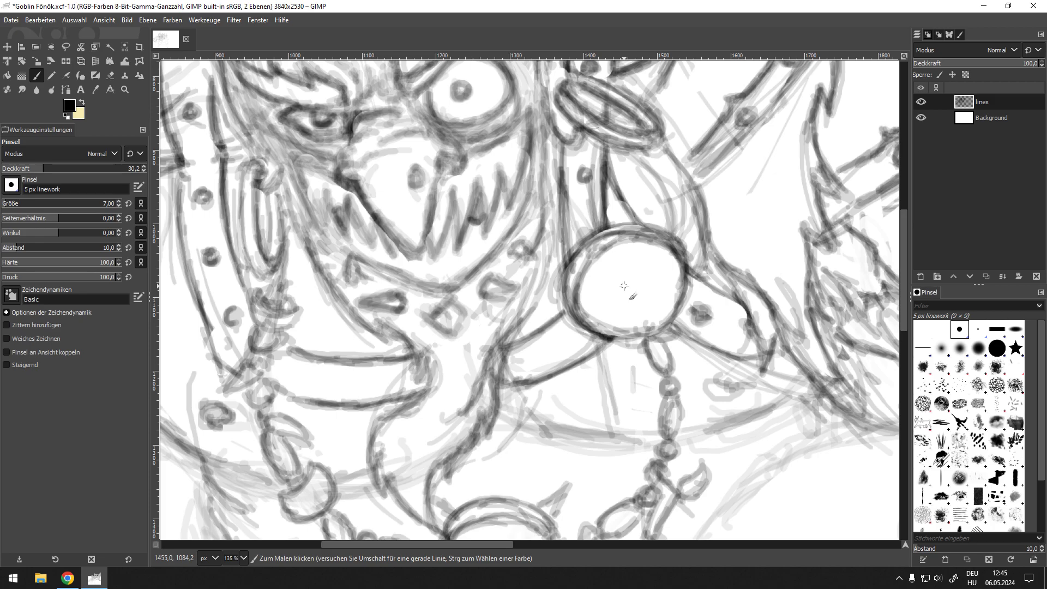
{"action": "scroll", "coordinate": [564, 267], "scroll_direction": "down", "scroll_amount": 5, "text": "ctrl"}
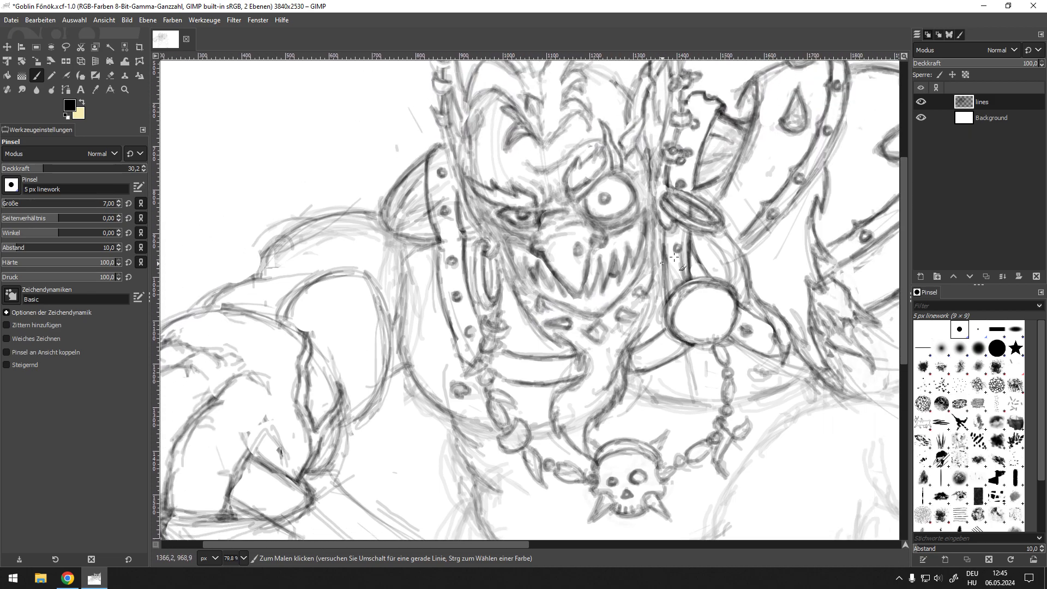
Erase a gap in the chest band on the fist side and draw a rounded belt loop around it
{"action": "left_click_drag", "start_coordinate": [674, 256], "coordinate": [645, 261]}
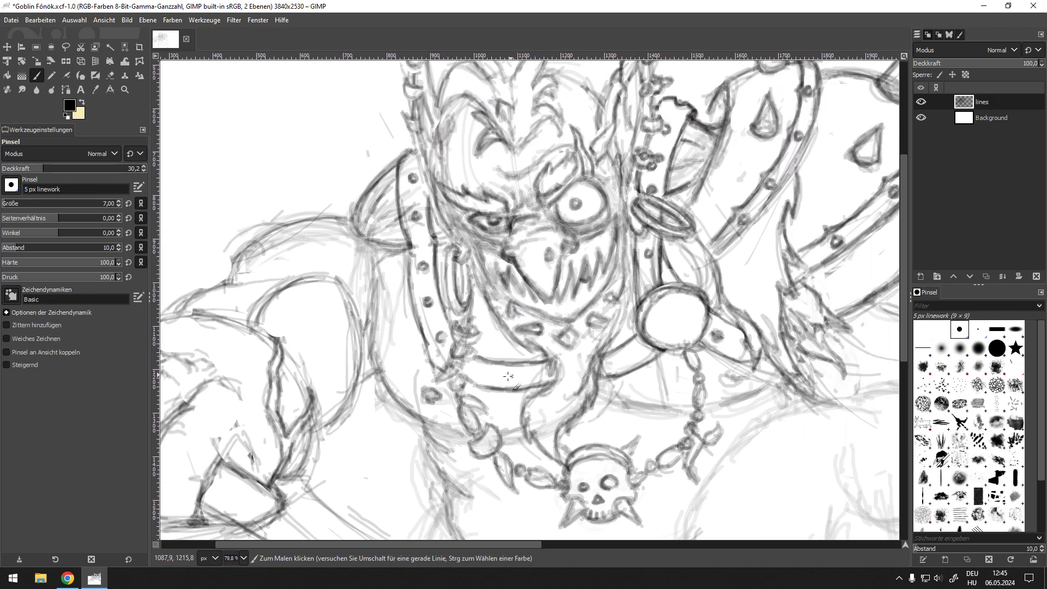
{"action": "mouse_move", "coordinate": [497, 360]}
{"action": "left_mouse_down"}
{"action": "mouse_move", "coordinate": [497, 387]}
{"action": "mouse_move", "coordinate": [487, 379]}
{"action": "left_mouse_up"}
{"action": "scroll", "coordinate": [496, 364], "scroll_direction": "up", "scroll_amount": 4}
{"action": "key", "text": "shift+e"}
{"action": "left_click_drag", "start_coordinate": [494, 356], "coordinate": [502, 388]}
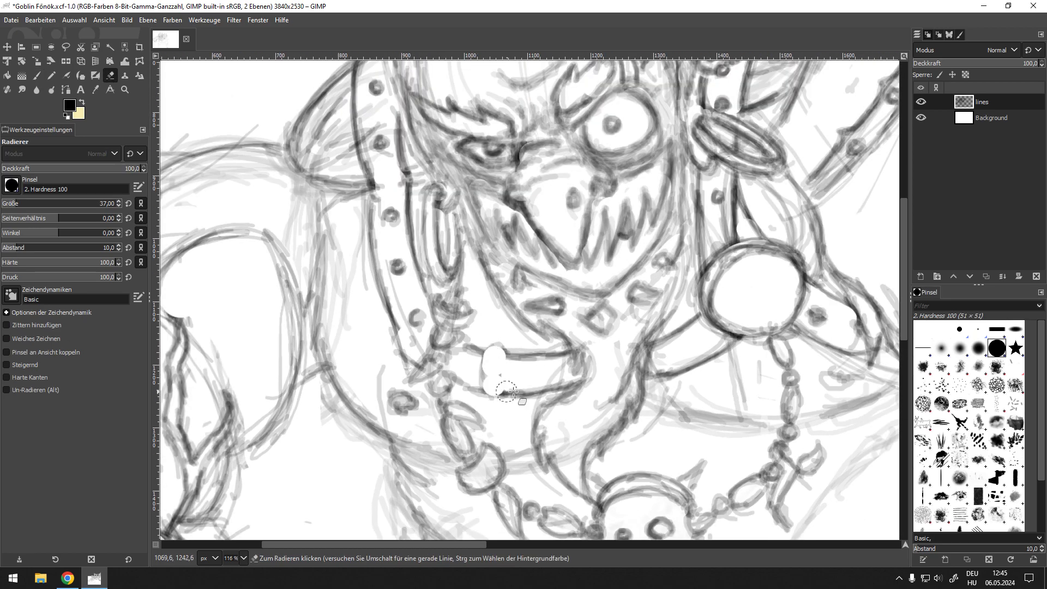
{"action": "key", "text": "p"}
{"action": "left_click_drag", "start_coordinate": [489, 349], "coordinate": [486, 386]}
{"action": "left_click_drag", "start_coordinate": [487, 350], "coordinate": [500, 394]}
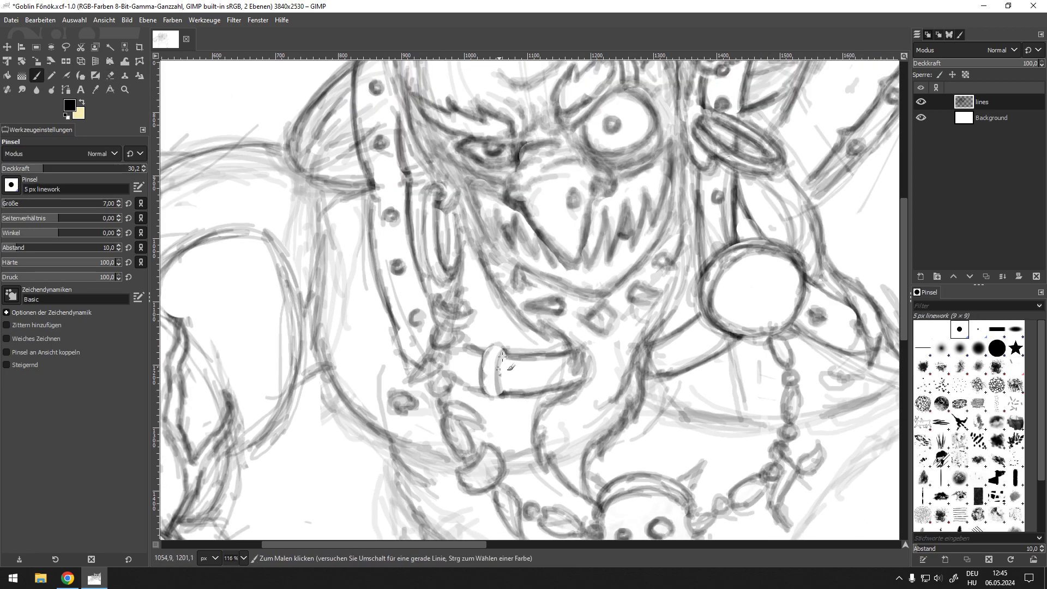
{"action": "mouse_move", "coordinate": [489, 352]}
{"action": "left_mouse_down"}
{"action": "mouse_move", "coordinate": [487, 392]}
{"action": "mouse_move", "coordinate": [500, 393]}
{"action": "left_mouse_up"}
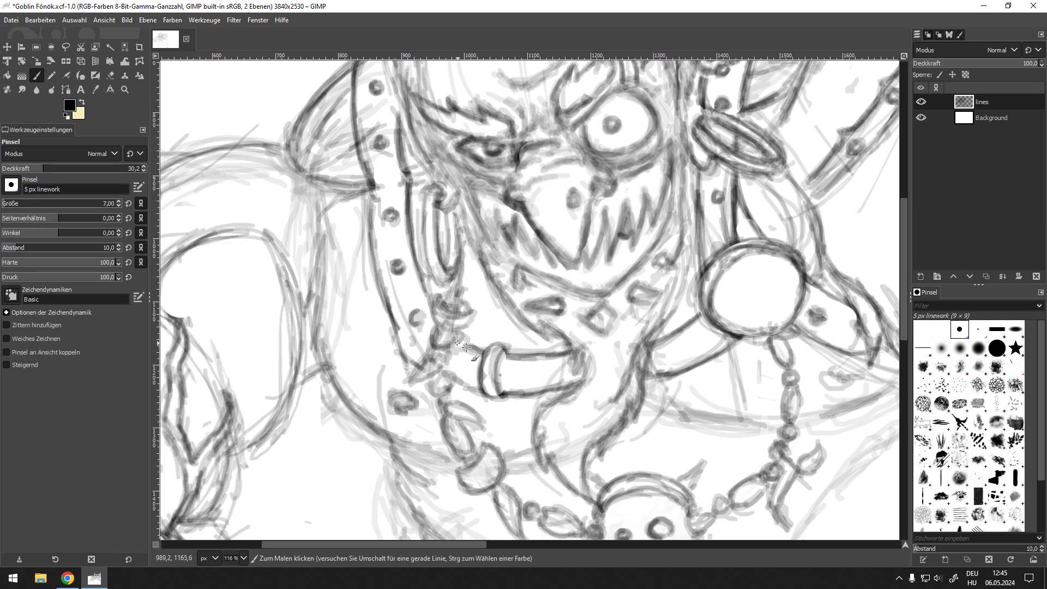
Draw a rectangular buckle with an inner frame and centre prong on the chest band between the loop and beard
{"action": "left_click_drag", "start_coordinate": [514, 358], "coordinate": [522, 401]}
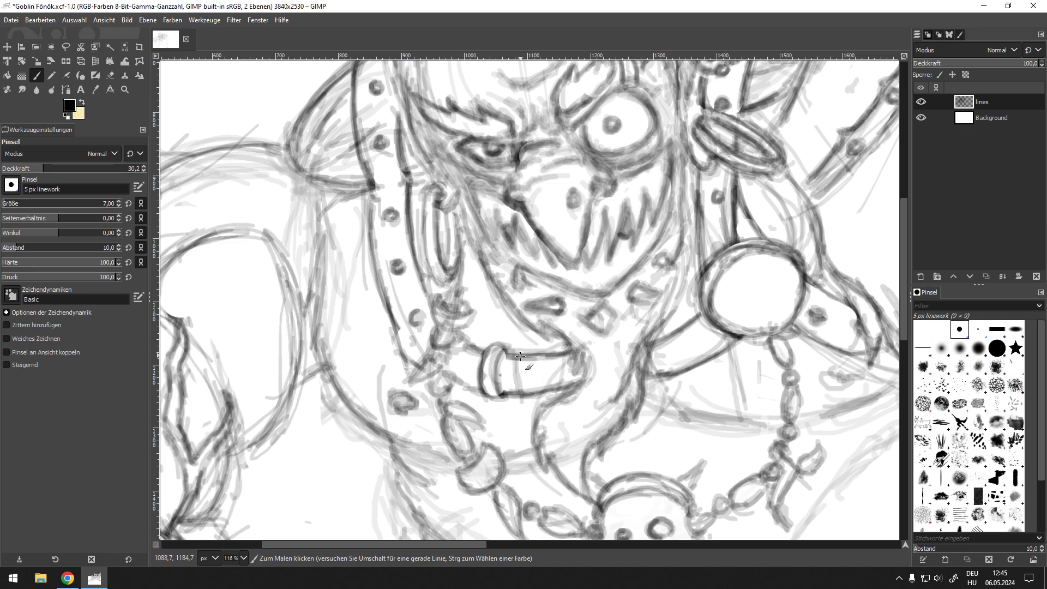
{"action": "key", "text": "shift+e"}
{"action": "mouse_move", "coordinate": [527, 361]}
{"action": "left_mouse_down"}
{"action": "mouse_move", "coordinate": [536, 394]}
{"action": "mouse_move", "coordinate": [552, 386]}
{"action": "mouse_move", "coordinate": [539, 353]}
{"action": "mouse_move", "coordinate": [525, 398]}
{"action": "left_mouse_up"}
{"action": "key", "text": "p"}
{"action": "mouse_move", "coordinate": [527, 393]}
{"action": "left_mouse_down"}
{"action": "mouse_move", "coordinate": [519, 367]}
{"action": "mouse_move", "coordinate": [538, 345]}
{"action": "mouse_move", "coordinate": [511, 353]}
{"action": "mouse_move", "coordinate": [523, 398]}
{"action": "mouse_move", "coordinate": [556, 390]}
{"action": "mouse_move", "coordinate": [542, 398]}
{"action": "mouse_move", "coordinate": [520, 348]}
{"action": "mouse_move", "coordinate": [551, 349]}
{"action": "mouse_move", "coordinate": [524, 370]}
{"action": "mouse_move", "coordinate": [532, 386]}
{"action": "mouse_move", "coordinate": [530, 357]}
{"action": "mouse_move", "coordinate": [558, 354]}
{"action": "mouse_move", "coordinate": [530, 357]}
{"action": "mouse_move", "coordinate": [558, 355]}
{"action": "mouse_move", "coordinate": [559, 346]}
{"action": "mouse_move", "coordinate": [529, 385]}
{"action": "left_mouse_up"}
{"action": "mouse_move", "coordinate": [529, 384]}
{"action": "left_mouse_down"}
{"action": "mouse_move", "coordinate": [562, 381]}
{"action": "mouse_move", "coordinate": [533, 384]}
{"action": "mouse_move", "coordinate": [527, 361]}
{"action": "left_mouse_up"}
{"action": "mouse_move", "coordinate": [527, 360]}
{"action": "left_mouse_down"}
{"action": "mouse_move", "coordinate": [559, 353]}
{"action": "mouse_move", "coordinate": [532, 362]}
{"action": "mouse_move", "coordinate": [523, 383]}
{"action": "left_mouse_up"}
{"action": "left_click_drag", "start_coordinate": [525, 389], "coordinate": [563, 388]}
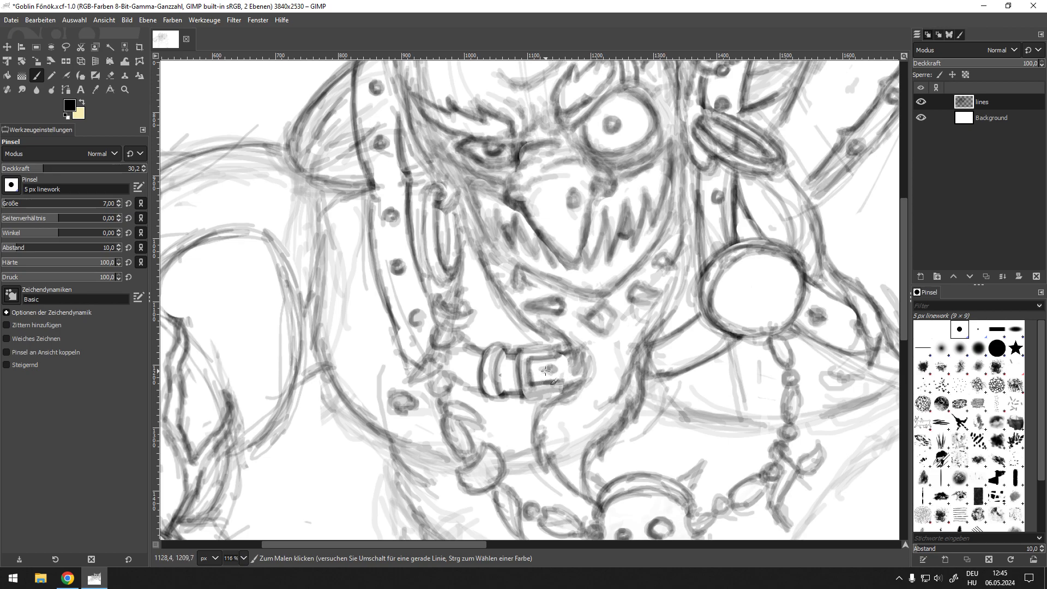
{"action": "mouse_move", "coordinate": [563, 352]}
{"action": "left_mouse_down"}
{"action": "mouse_move", "coordinate": [576, 372]}
{"action": "mouse_move", "coordinate": [560, 455]}
{"action": "left_mouse_up"}
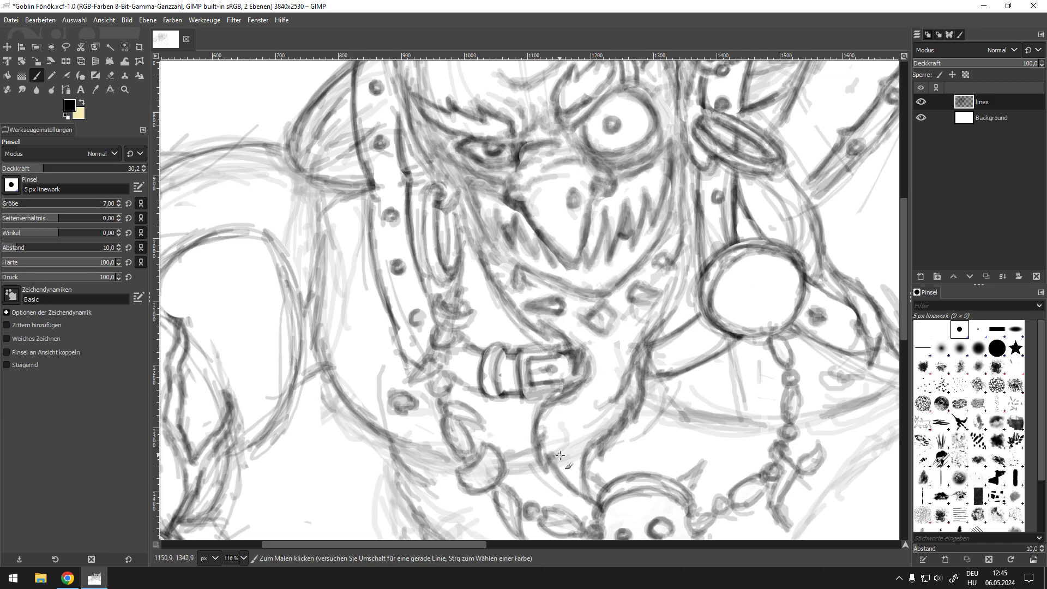
Add hair strands inside the beard between the chest band and the skull pendant
{"action": "left_click_drag", "start_coordinate": [563, 405], "coordinate": [564, 431]}
{"action": "left_click_drag", "start_coordinate": [594, 397], "coordinate": [592, 421]}
{"action": "left_click_drag", "start_coordinate": [624, 363], "coordinate": [595, 417]}
{"action": "scroll", "coordinate": [575, 437], "scroll_direction": "down", "scroll_amount": 3}
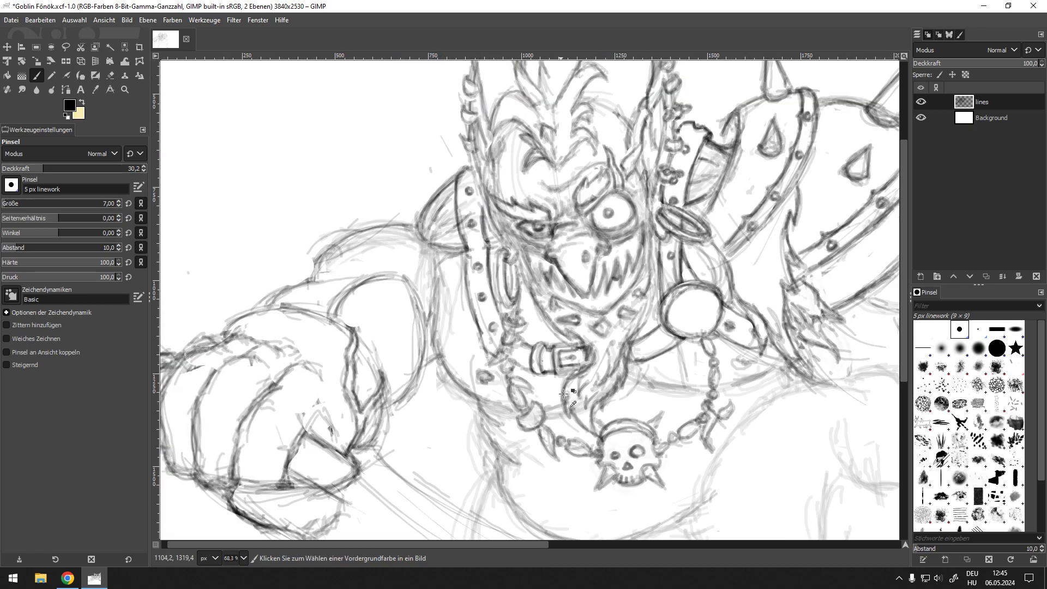
{"action": "left_click_drag", "start_coordinate": [612, 340], "coordinate": [593, 344]}
{"action": "left_click_drag", "start_coordinate": [648, 320], "coordinate": [584, 381]}
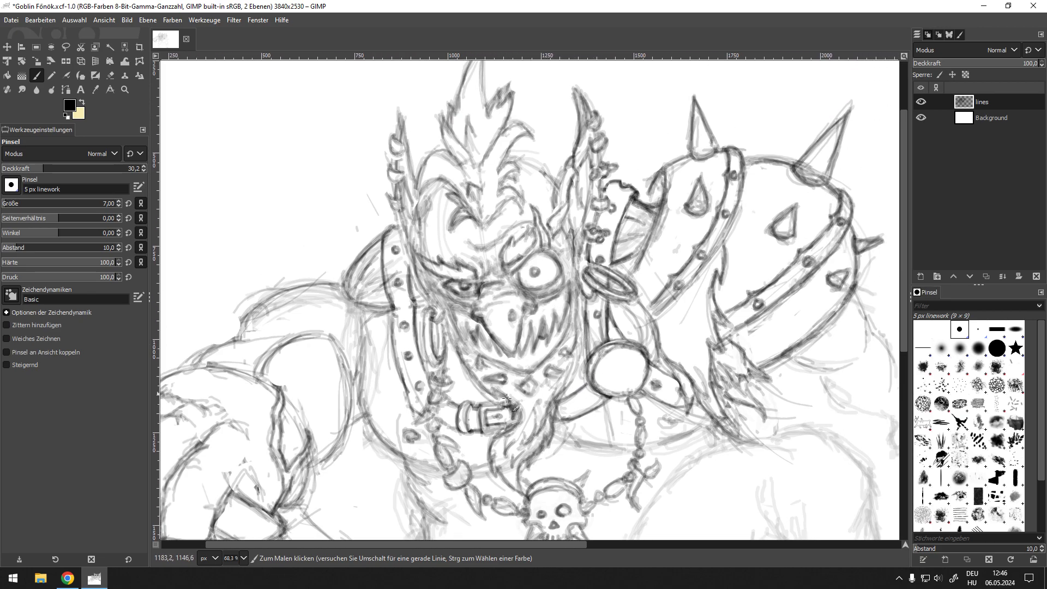
{"action": "scroll", "coordinate": [556, 220], "scroll_direction": "up", "scroll_amount": 4}
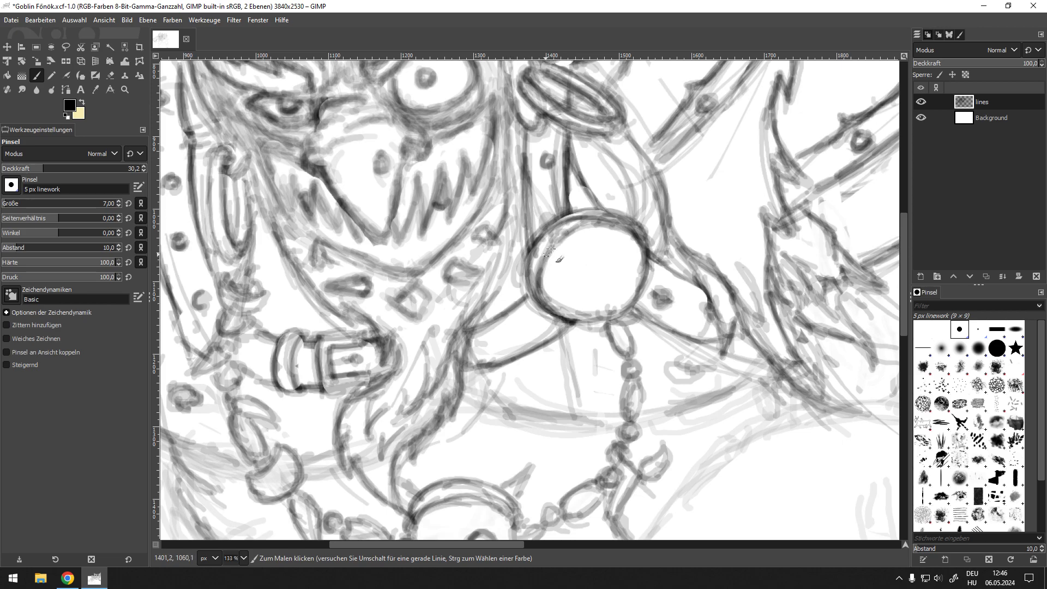
{"action": "mouse_move", "coordinate": [550, 249]}
{"action": "left_mouse_down"}
{"action": "mouse_move", "coordinate": [629, 234]}
{"action": "mouse_move", "coordinate": [644, 269]}
{"action": "mouse_move", "coordinate": [609, 231]}
{"action": "mouse_move", "coordinate": [573, 329]}
{"action": "left_mouse_up"}
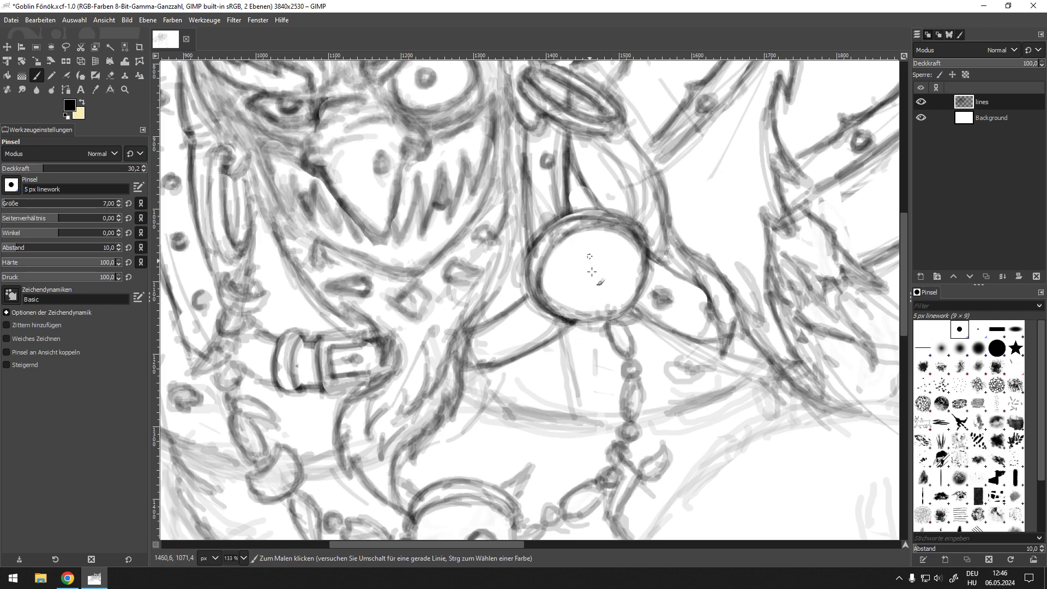
{"action": "left_click_drag", "start_coordinate": [608, 265], "coordinate": [620, 288]}
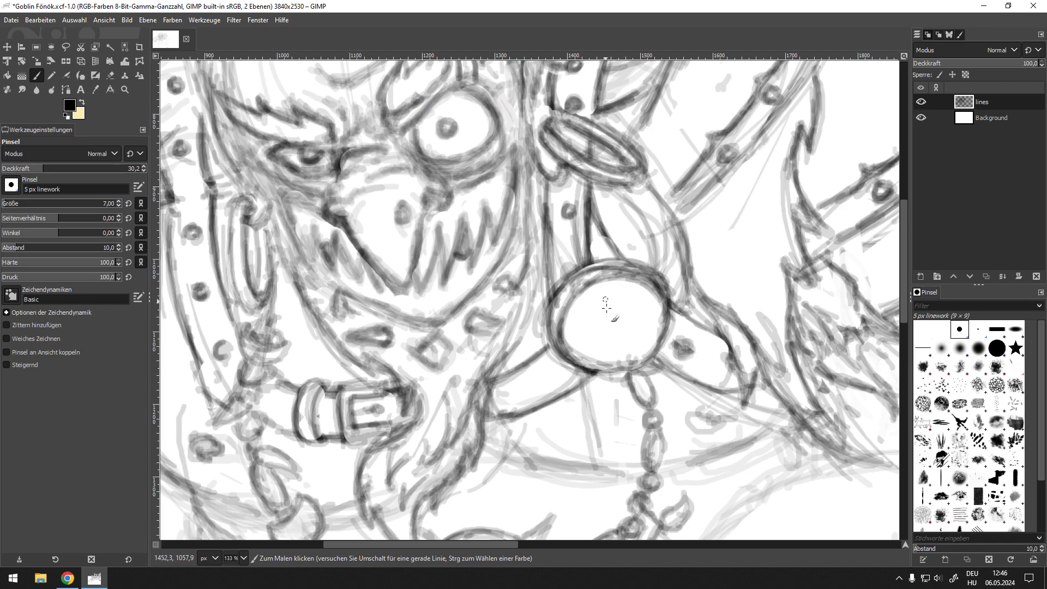
{"action": "left_click_drag", "start_coordinate": [624, 316], "coordinate": [633, 309]}
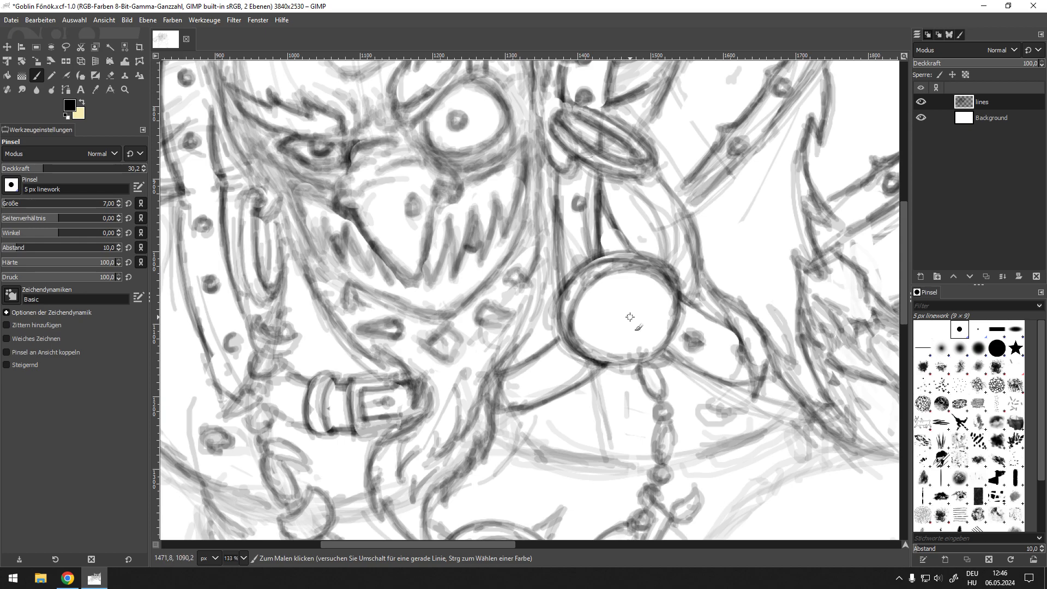
{"action": "key", "text": "ctrl"}
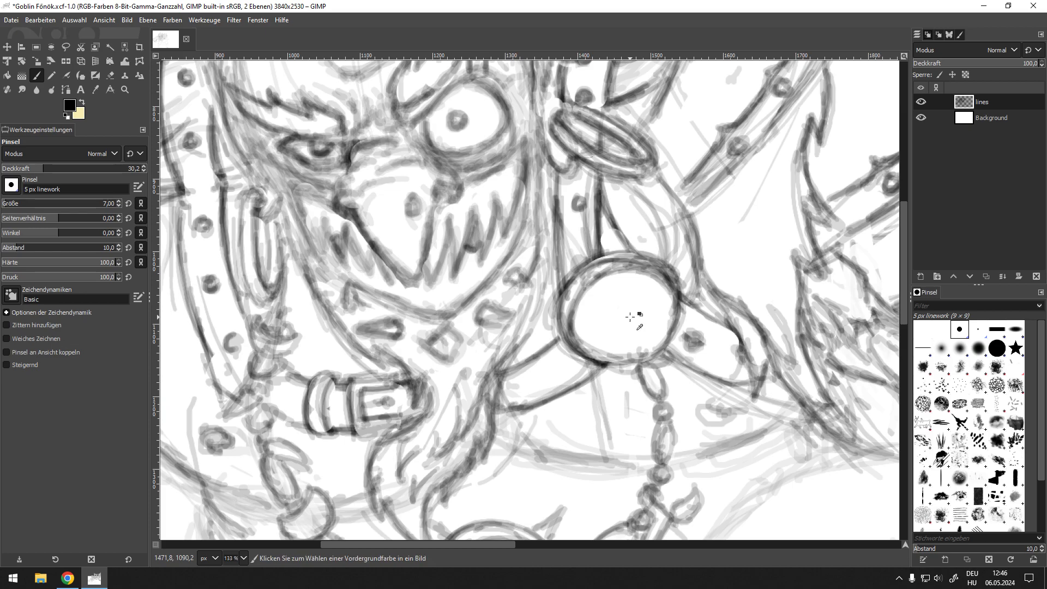
{"action": "mouse_move", "coordinate": [426, 331]}
{"action": "left_mouse_down"}
{"action": "mouse_move", "coordinate": [524, 286]}
{"action": "mouse_move", "coordinate": [571, 284]}
{"action": "left_mouse_up"}
{"action": "mouse_move", "coordinate": [475, 333]}
{"action": "left_mouse_down"}
{"action": "mouse_move", "coordinate": [463, 357]}
{"action": "mouse_move", "coordinate": [454, 347]}
{"action": "left_mouse_up"}
{"action": "left_click_drag", "start_coordinate": [646, 305], "coordinate": [614, 331]}
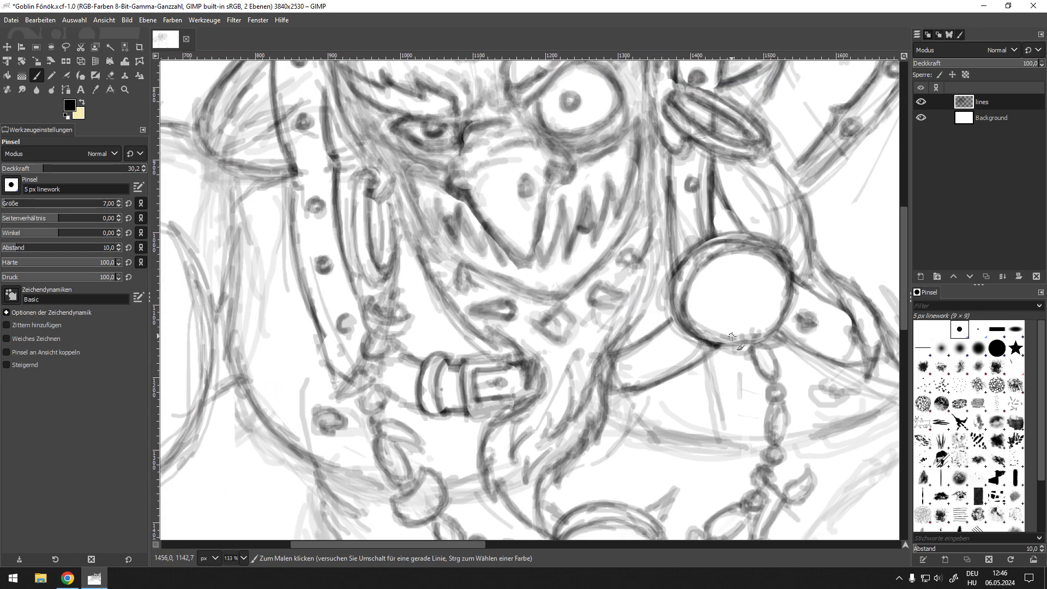
Erase a vertical strip of old sketch lines directly below the round medallion on the chest strap
{"action": "left_click_drag", "start_coordinate": [718, 332], "coordinate": [680, 261]}
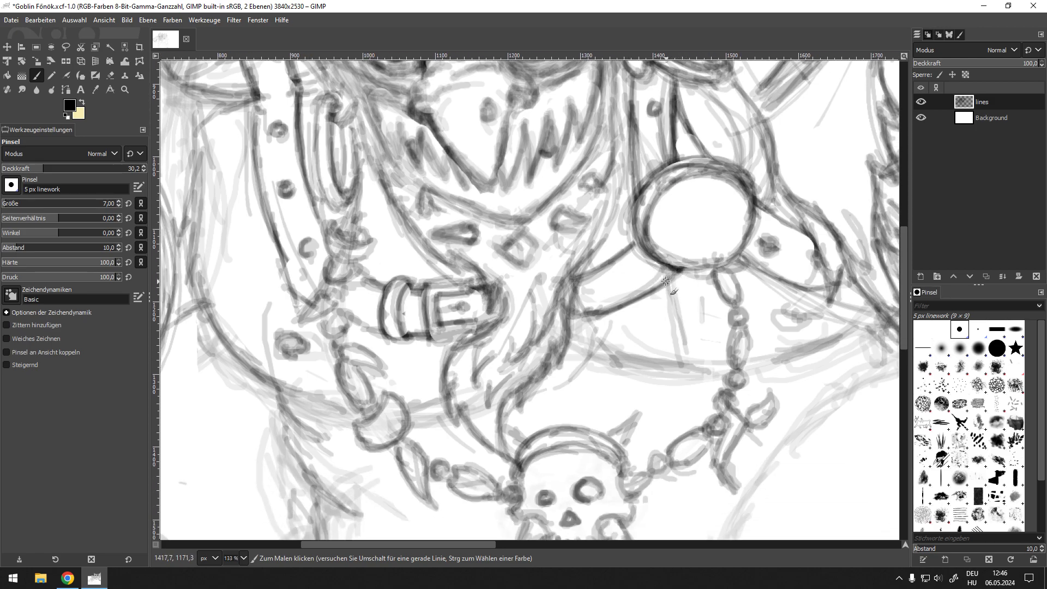
{"action": "key", "text": "shift+e"}
{"action": "mouse_move", "coordinate": [674, 277]}
{"action": "left_mouse_down"}
{"action": "mouse_move", "coordinate": [651, 229]}
{"action": "mouse_move", "coordinate": [660, 353]}
{"action": "left_mouse_up"}
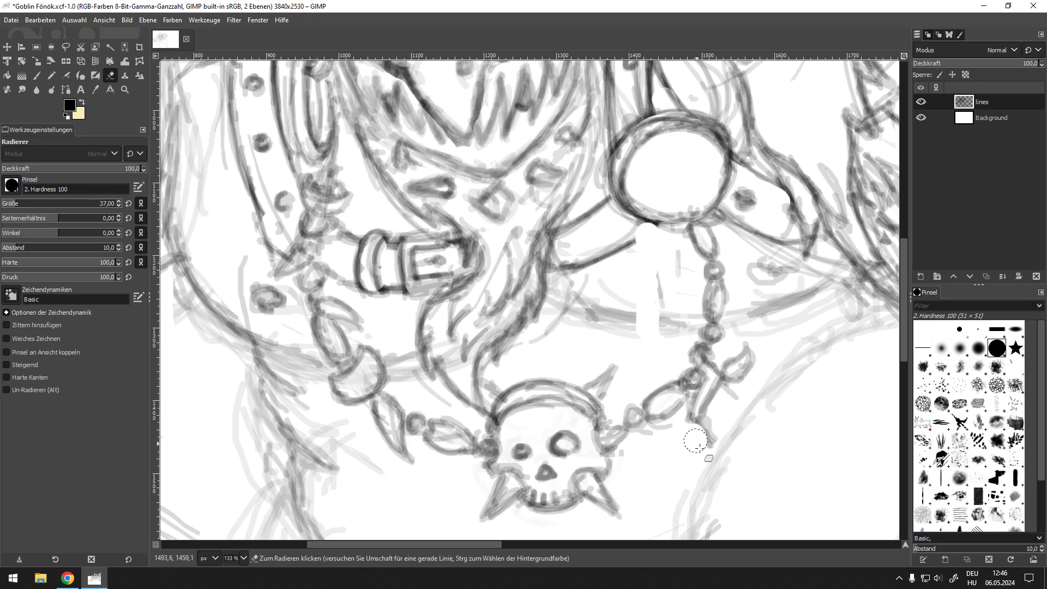
Sketch a hanging strand of round and elongated beads with a small side tooth below the medallion's lower-left edge
{"action": "key", "text": "p"}
{"action": "mouse_move", "coordinate": [653, 234]}
{"action": "left_mouse_down"}
{"action": "mouse_move", "coordinate": [636, 303]}
{"action": "mouse_move", "coordinate": [641, 360]}
{"action": "left_mouse_up"}
{"action": "left_click_drag", "start_coordinate": [677, 414], "coordinate": [718, 464]}
{"action": "mouse_move", "coordinate": [649, 230]}
{"action": "left_mouse_down"}
{"action": "mouse_move", "coordinate": [638, 283]}
{"action": "mouse_move", "coordinate": [650, 252]}
{"action": "mouse_move", "coordinate": [649, 267]}
{"action": "mouse_move", "coordinate": [641, 263]}
{"action": "mouse_move", "coordinate": [633, 288]}
{"action": "left_mouse_up"}
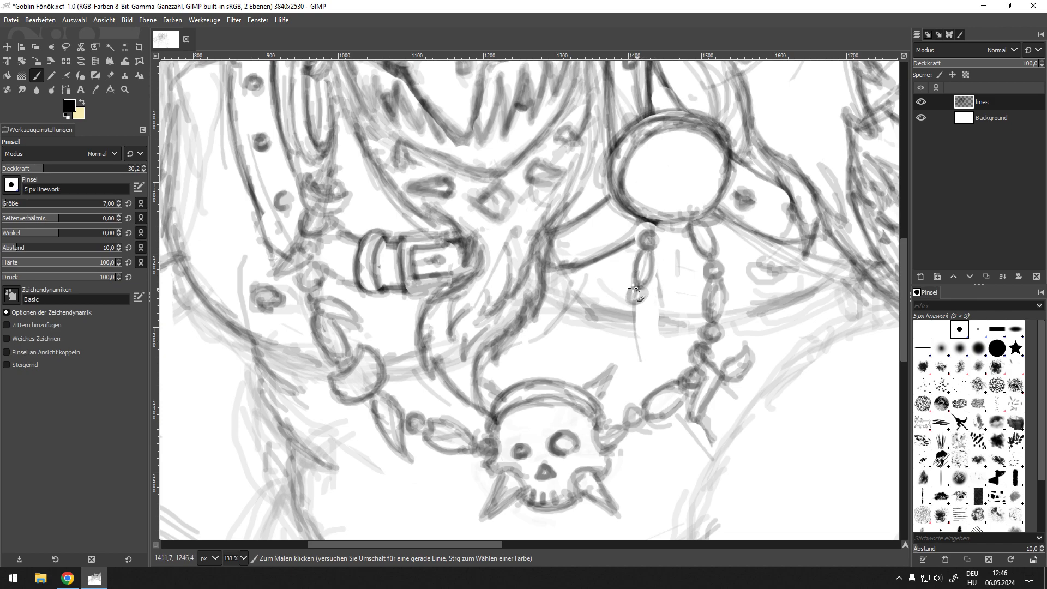
{"action": "mouse_move", "coordinate": [624, 324]}
{"action": "left_mouse_down"}
{"action": "mouse_move", "coordinate": [641, 358]}
{"action": "mouse_move", "coordinate": [653, 231]}
{"action": "left_mouse_up"}
{"action": "mouse_move", "coordinate": [632, 301]}
{"action": "left_mouse_down"}
{"action": "mouse_move", "coordinate": [649, 367]}
{"action": "mouse_move", "coordinate": [638, 357]}
{"action": "mouse_move", "coordinate": [642, 386]}
{"action": "left_mouse_up"}
{"action": "mouse_move", "coordinate": [622, 301]}
{"action": "left_mouse_down"}
{"action": "mouse_move", "coordinate": [622, 314]}
{"action": "mouse_move", "coordinate": [597, 330]}
{"action": "mouse_move", "coordinate": [624, 316]}
{"action": "mouse_move", "coordinate": [614, 338]}
{"action": "mouse_move", "coordinate": [597, 335]}
{"action": "mouse_move", "coordinate": [628, 306]}
{"action": "left_mouse_up"}
Extend the strand beside the skull necklace with a tail of jagged teeth running down over the belly
{"action": "scroll", "coordinate": [659, 239], "scroll_direction": "down", "scroll_amount": 2}
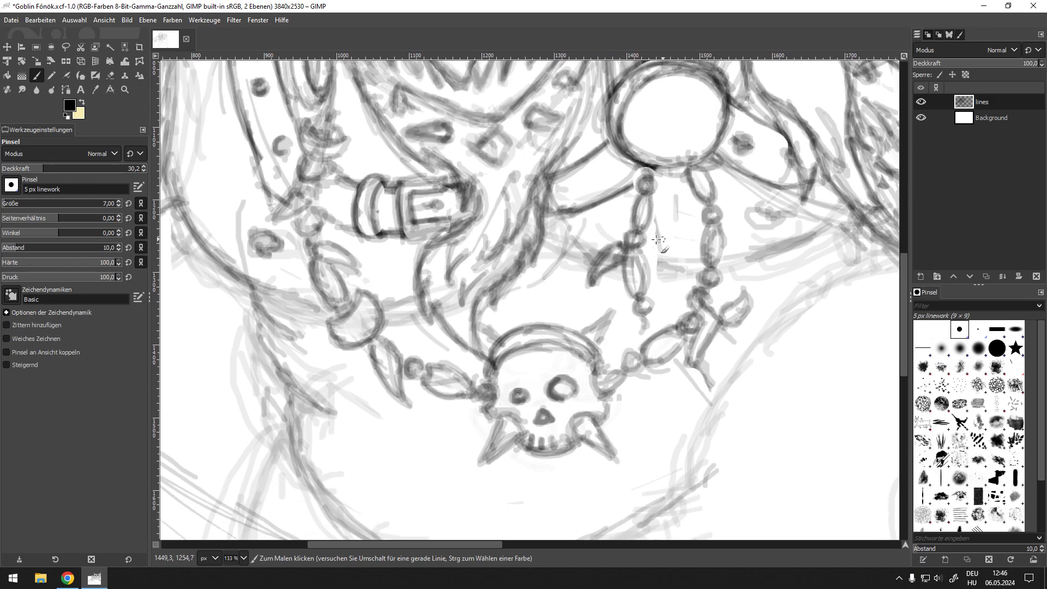
{"action": "scroll", "coordinate": [649, 239], "scroll_direction": "down", "scroll_amount": 5}
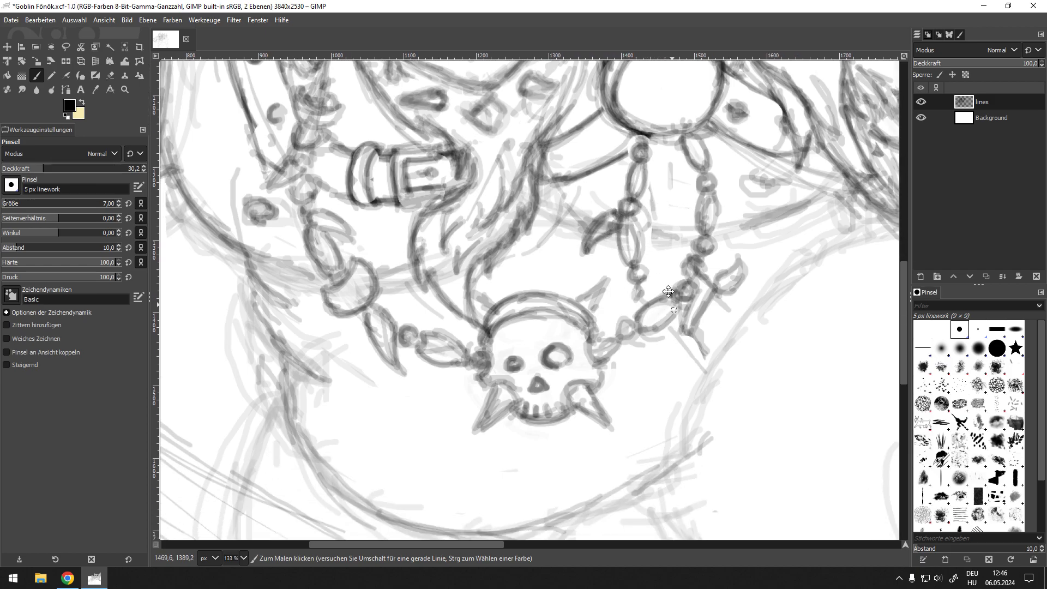
{"action": "left_click_drag", "start_coordinate": [651, 238], "coordinate": [659, 300]}
{"action": "mouse_move", "coordinate": [654, 248]}
{"action": "left_mouse_down"}
{"action": "mouse_move", "coordinate": [676, 278]}
{"action": "mouse_move", "coordinate": [674, 344]}
{"action": "mouse_move", "coordinate": [693, 307]}
{"action": "mouse_move", "coordinate": [665, 284]}
{"action": "mouse_move", "coordinate": [661, 244]}
{"action": "left_mouse_up"}
{"action": "mouse_move", "coordinate": [662, 285]}
{"action": "left_mouse_down"}
{"action": "mouse_move", "coordinate": [694, 296]}
{"action": "mouse_move", "coordinate": [676, 342]}
{"action": "mouse_move", "coordinate": [694, 300]}
{"action": "left_mouse_up"}
{"action": "mouse_move", "coordinate": [652, 241]}
{"action": "left_mouse_down"}
{"action": "mouse_move", "coordinate": [674, 270]}
{"action": "mouse_move", "coordinate": [662, 261]}
{"action": "mouse_move", "coordinate": [674, 318]}
{"action": "mouse_move", "coordinate": [661, 246]}
{"action": "mouse_move", "coordinate": [681, 305]}
{"action": "mouse_move", "coordinate": [678, 278]}
{"action": "mouse_move", "coordinate": [669, 348]}
{"action": "mouse_move", "coordinate": [661, 342]}
{"action": "mouse_move", "coordinate": [680, 346]}
{"action": "mouse_move", "coordinate": [654, 340]}
{"action": "mouse_move", "coordinate": [635, 318]}
{"action": "mouse_move", "coordinate": [659, 336]}
{"action": "mouse_move", "coordinate": [651, 372]}
{"action": "mouse_move", "coordinate": [659, 347]}
{"action": "mouse_move", "coordinate": [639, 323]}
{"action": "mouse_move", "coordinate": [664, 338]}
{"action": "mouse_move", "coordinate": [669, 330]}
{"action": "mouse_move", "coordinate": [670, 351]}
{"action": "mouse_move", "coordinate": [697, 362]}
{"action": "left_mouse_up"}
Draw a pointed spike on the lower-left edge of the round medallion, over the strap
{"action": "scroll", "coordinate": [681, 343], "scroll_direction": "down", "scroll_amount": 4}
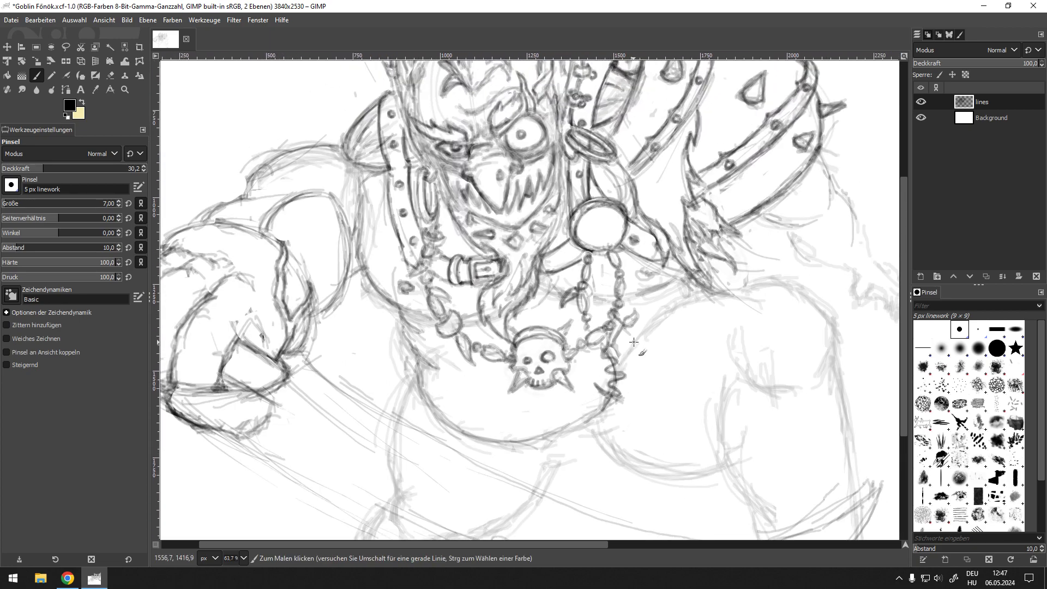
{"action": "scroll", "coordinate": [589, 339], "scroll_direction": "up", "scroll_amount": 3}
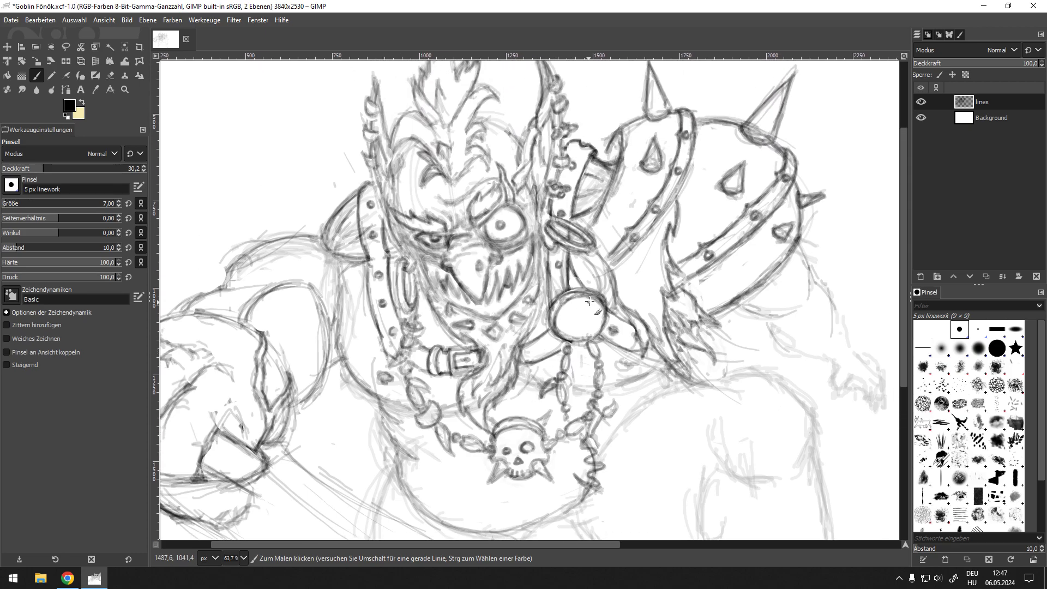
{"action": "scroll", "coordinate": [549, 351], "scroll_direction": "up", "scroll_amount": 3}
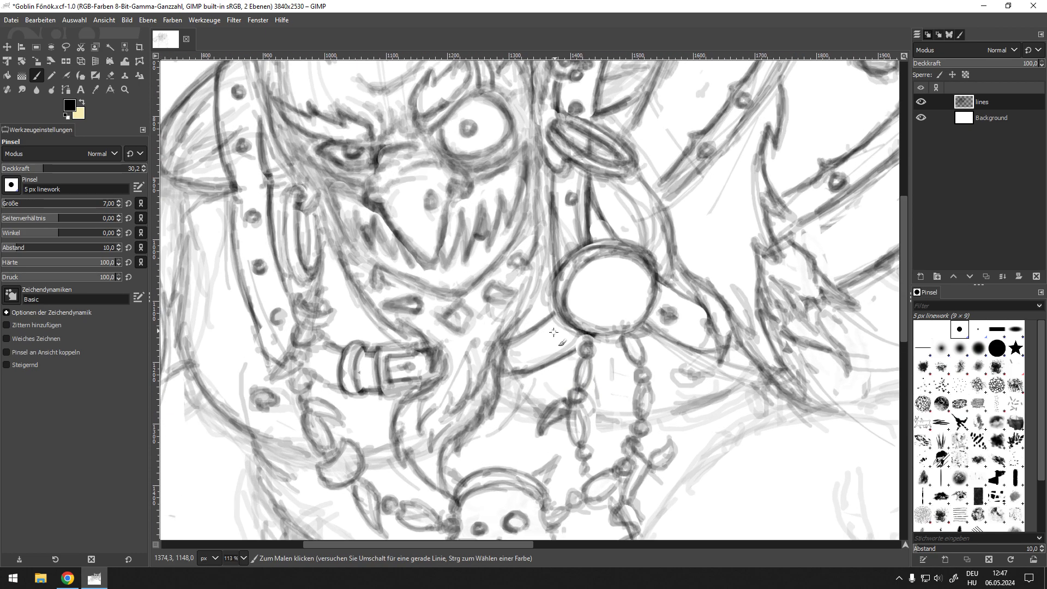
{"action": "scroll", "coordinate": [545, 323], "scroll_direction": "left", "scroll_amount": 1}
{"action": "scroll", "coordinate": [550, 262], "scroll_direction": "up", "scroll_amount": 1}
{"action": "scroll", "coordinate": [551, 262], "scroll_direction": "right", "scroll_amount": 1}
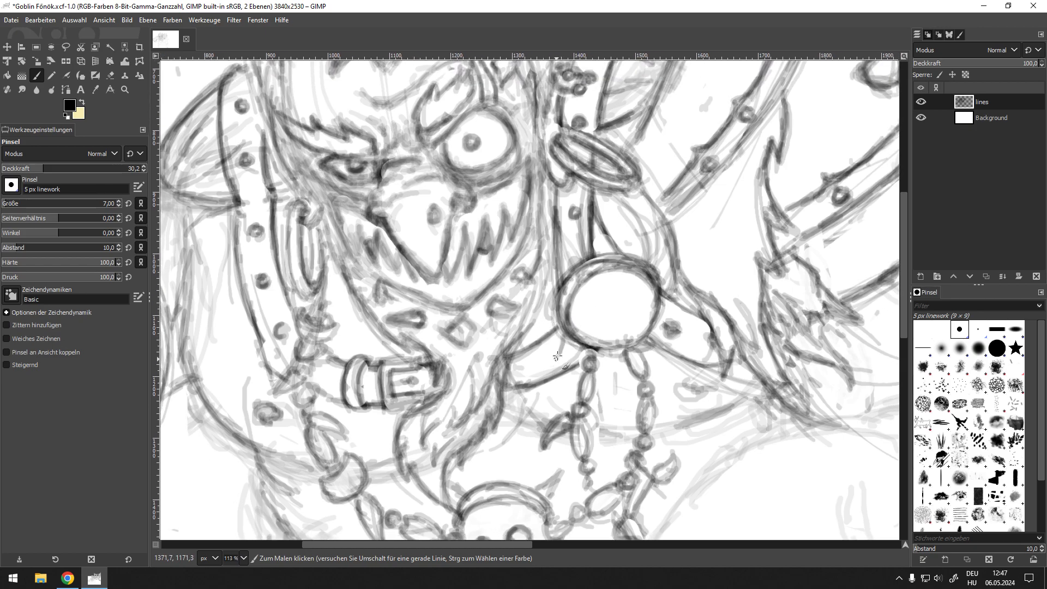
{"action": "mouse_move", "coordinate": [554, 347]}
{"action": "left_mouse_down"}
{"action": "mouse_move", "coordinate": [555, 358]}
{"action": "mouse_move", "coordinate": [581, 351]}
{"action": "left_mouse_up"}
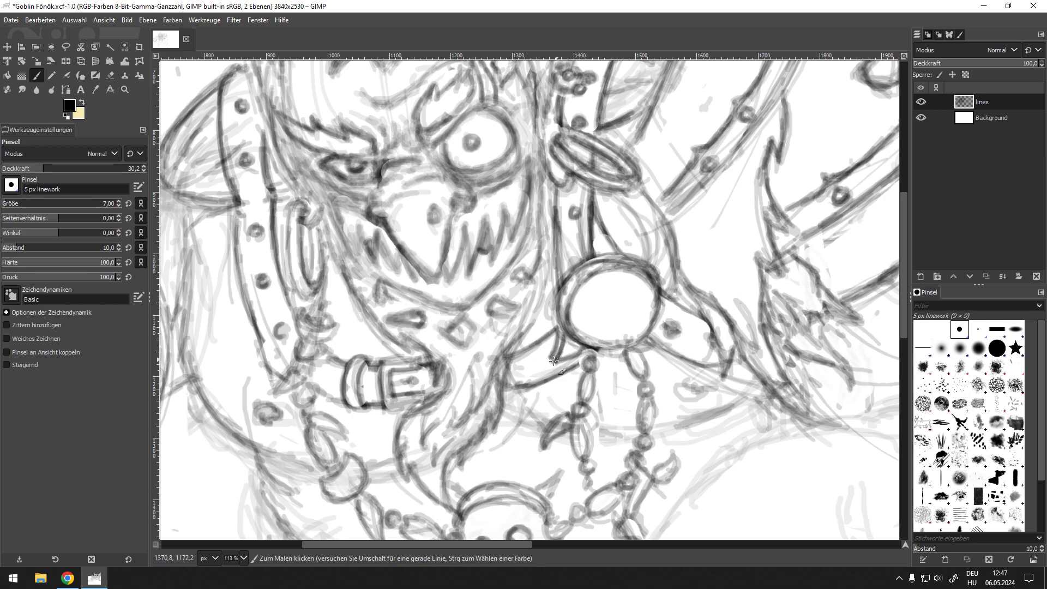
Draw a pointed horn sticking out of the round medallion's upper-right edge
{"action": "scroll", "coordinate": [623, 264], "scroll_direction": "up", "scroll_amount": 1}
{"action": "scroll", "coordinate": [624, 264], "scroll_direction": "right", "scroll_amount": 1}
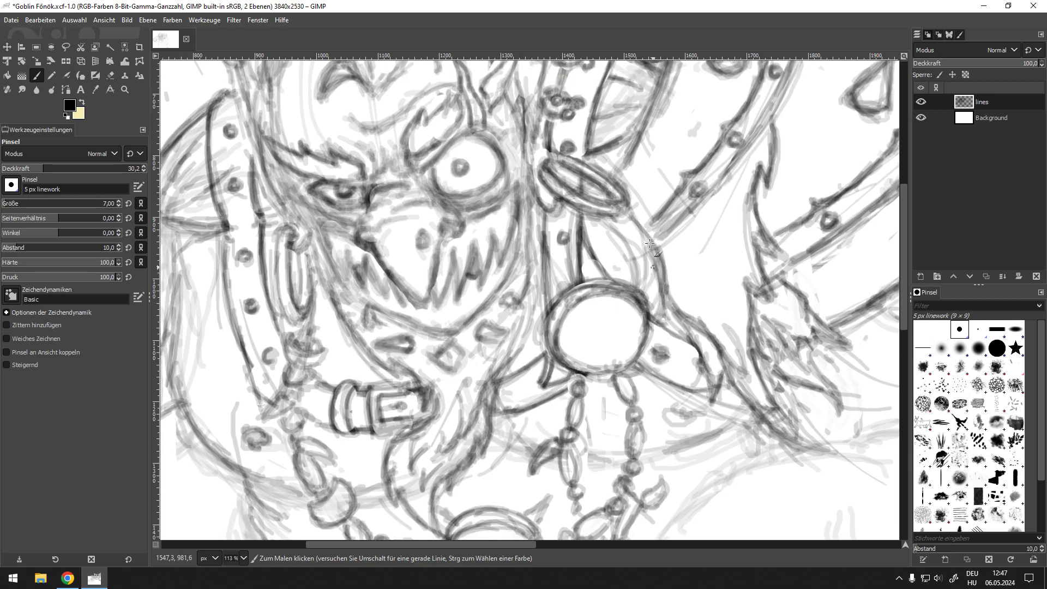
{"action": "mouse_move", "coordinate": [627, 284]}
{"action": "left_mouse_down"}
{"action": "mouse_move", "coordinate": [654, 266]}
{"action": "mouse_move", "coordinate": [630, 292]}
{"action": "left_mouse_up"}
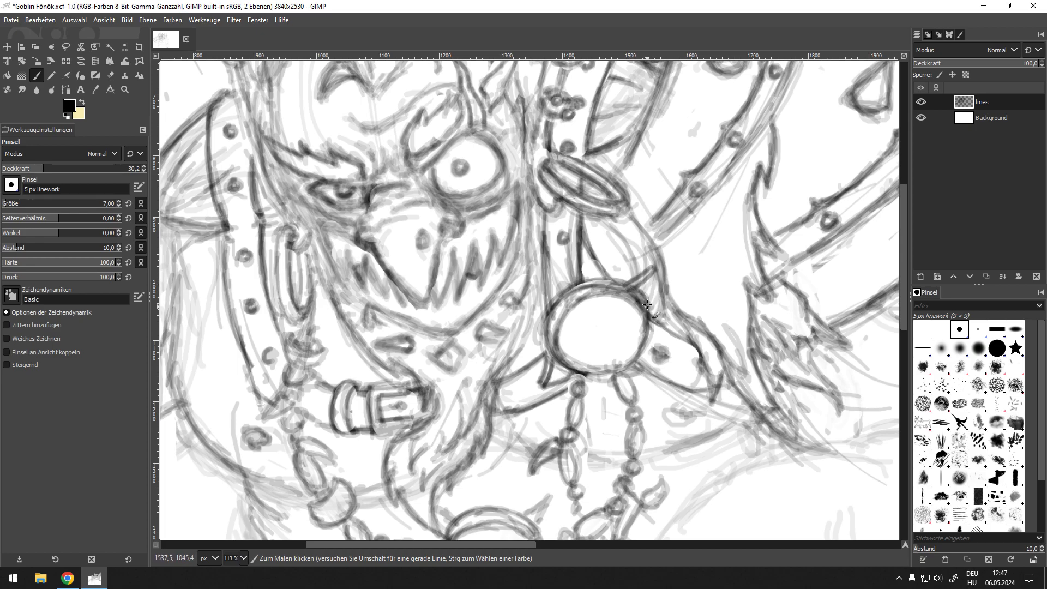
{"action": "key", "text": "shift+e"}
{"action": "key", "text": "p"}
{"action": "scroll", "coordinate": [642, 295], "scroll_direction": "up", "scroll_amount": 1}
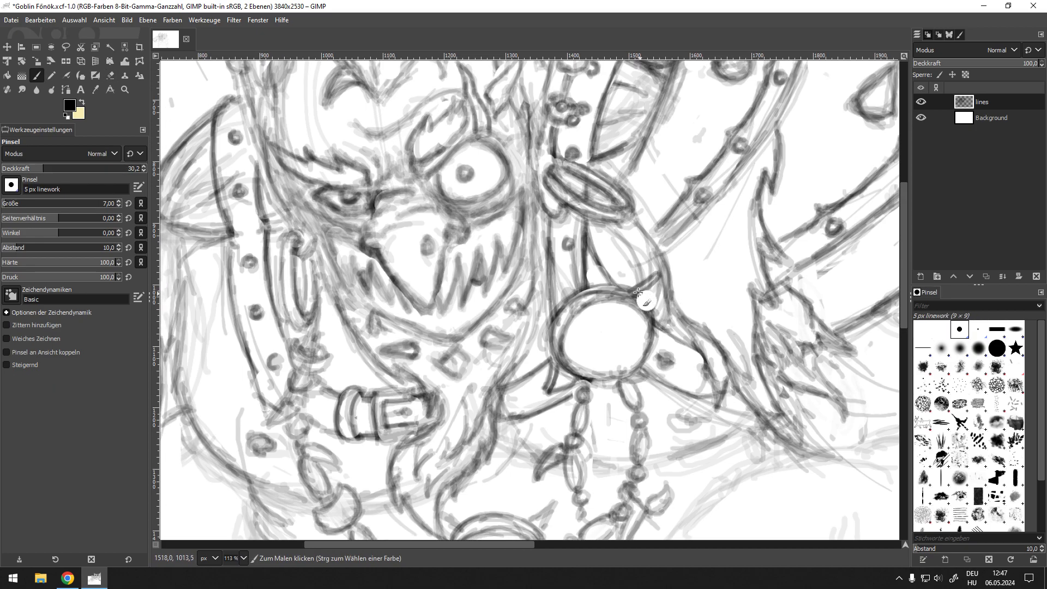
{"action": "left_click_drag", "start_coordinate": [659, 278], "coordinate": [656, 302]}
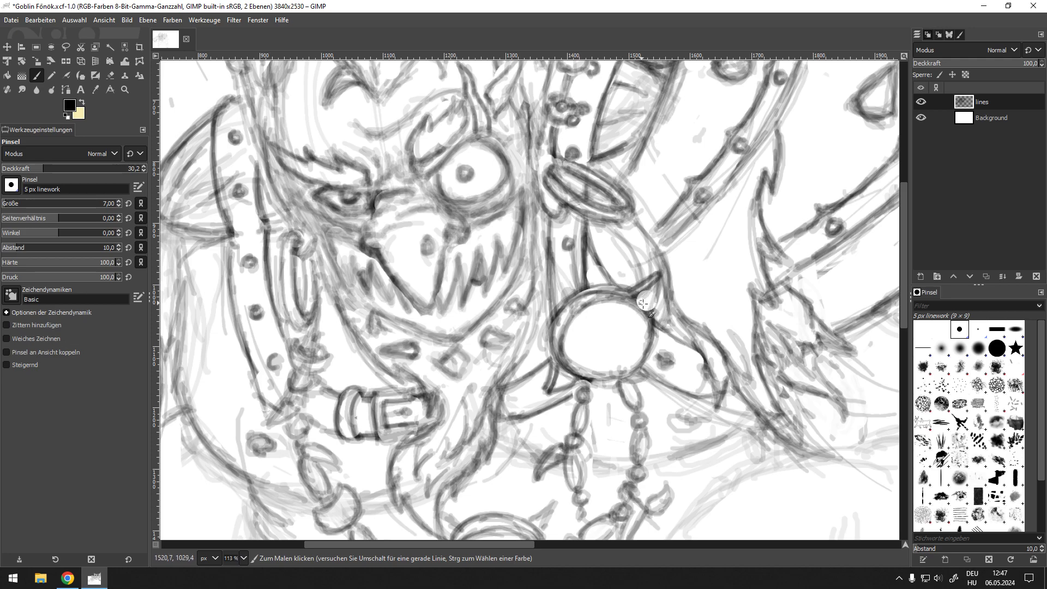
Erase the overlapping strokes around the medallion's upper-right horn and return to the Paintbrush
{"action": "key", "text": "shift+e"}
{"action": "left_click_drag", "start_coordinate": [652, 288], "coordinate": [655, 295]}
{"action": "scroll", "coordinate": [652, 288], "scroll_direction": "right", "scroll_amount": 1}
{"action": "key", "text": "p"}
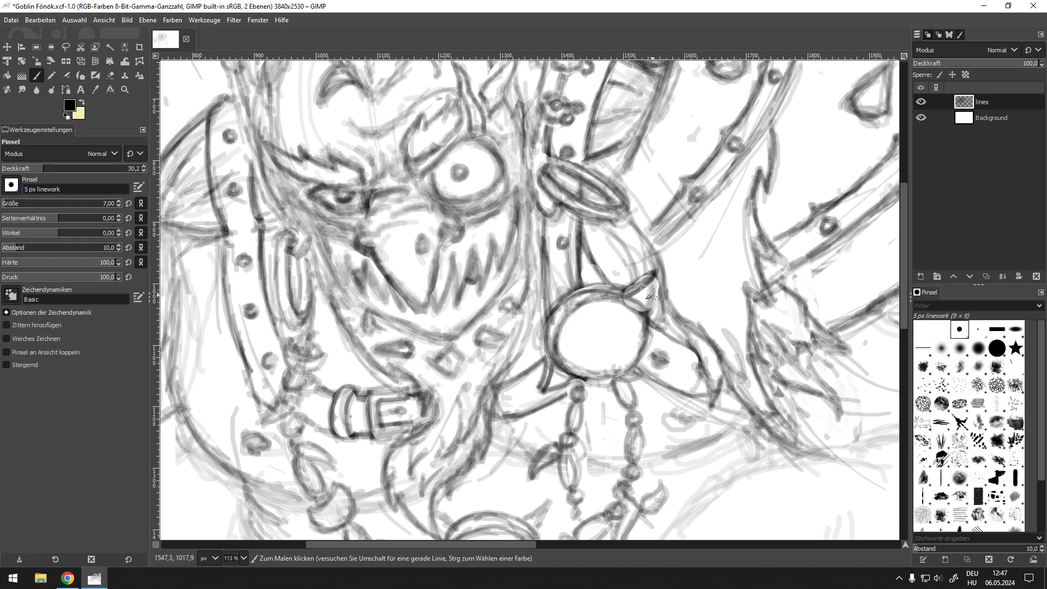
Darken the skull pendant's eye sockets, nose, teeth and jaw outline
{"action": "scroll", "coordinate": [616, 348], "scroll_direction": "down", "scroll_amount": 2}
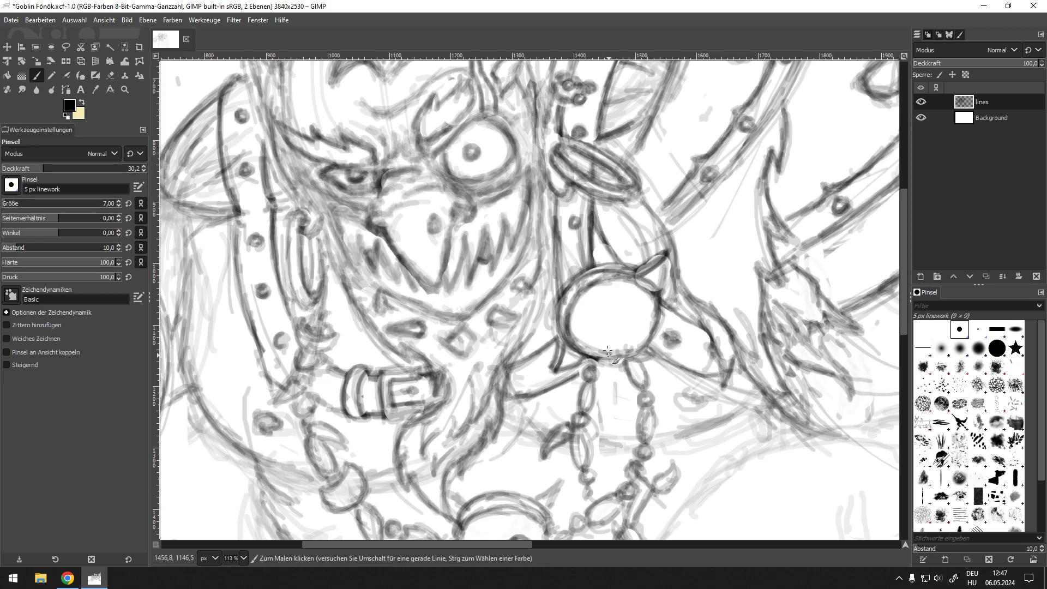
{"action": "scroll", "coordinate": [629, 271], "scroll_direction": "down", "scroll_amount": 2}
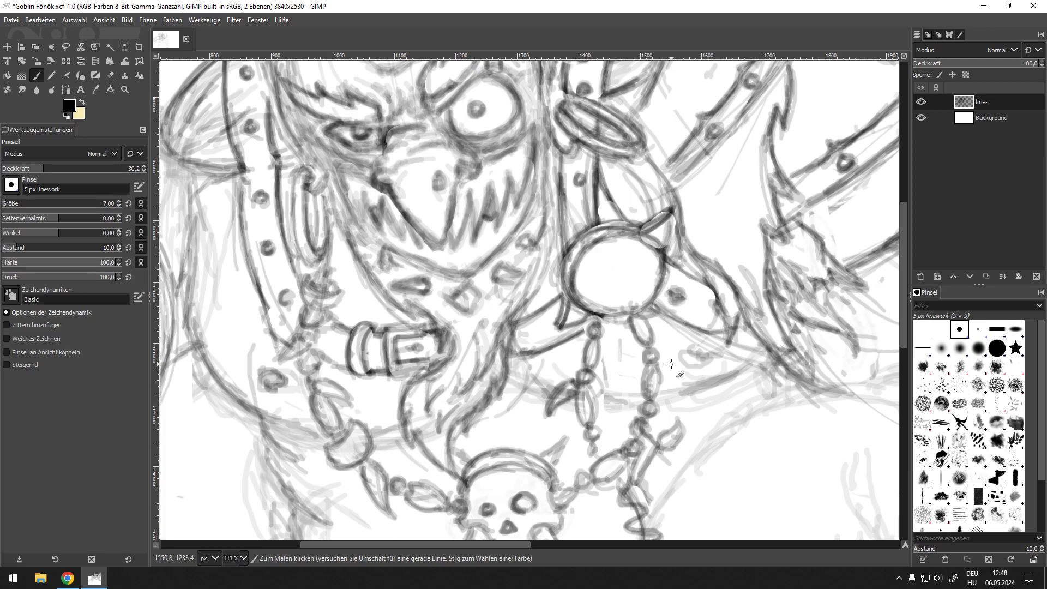
{"action": "scroll", "coordinate": [531, 224], "scroll_direction": "down", "scroll_amount": 5}
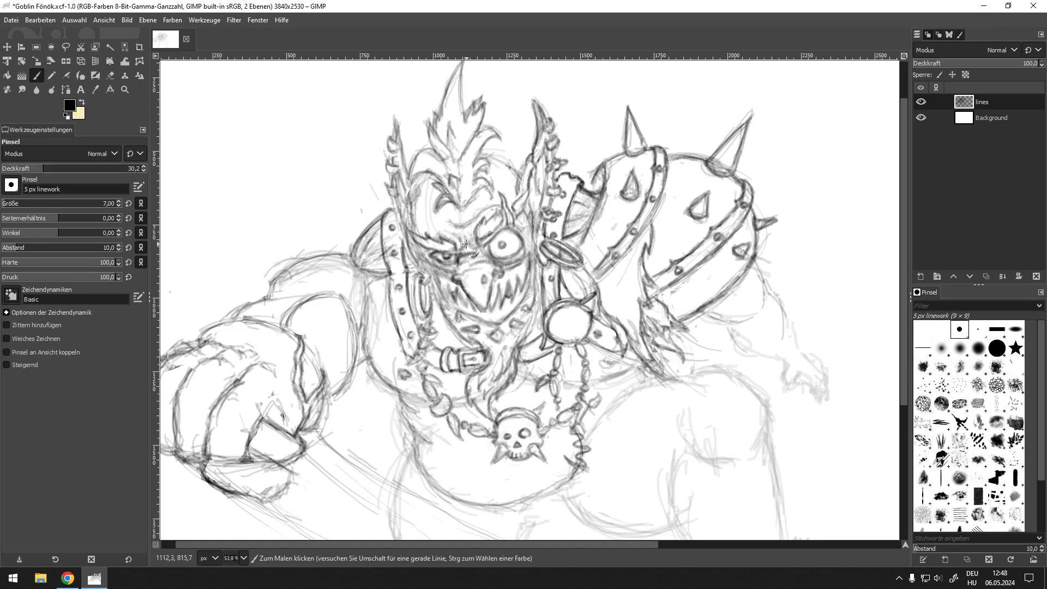
{"action": "scroll", "coordinate": [466, 244], "scroll_direction": "down", "scroll_amount": 1}
{"action": "scroll", "coordinate": [486, 275], "scroll_direction": "up", "scroll_amount": 4}
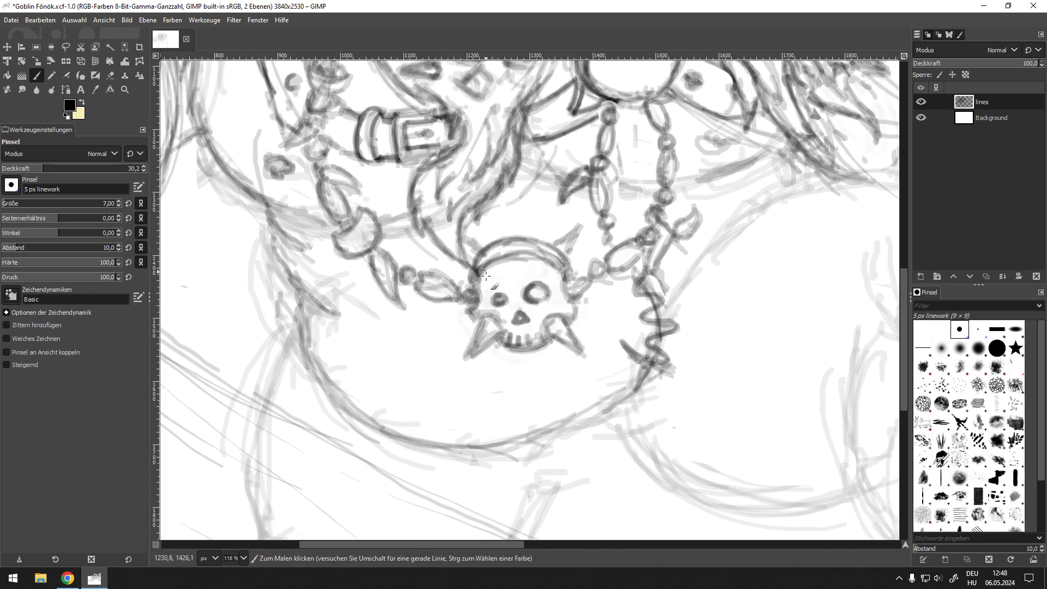
{"action": "mouse_move", "coordinate": [500, 298]}
{"action": "left_mouse_down"}
{"action": "mouse_move", "coordinate": [535, 300]}
{"action": "mouse_move", "coordinate": [538, 287]}
{"action": "mouse_move", "coordinate": [539, 302]}
{"action": "mouse_move", "coordinate": [534, 285]}
{"action": "mouse_move", "coordinate": [488, 301]}
{"action": "mouse_move", "coordinate": [541, 293]}
{"action": "mouse_move", "coordinate": [558, 302]}
{"action": "mouse_move", "coordinate": [500, 301]}
{"action": "mouse_move", "coordinate": [522, 318]}
{"action": "left_mouse_up"}
{"action": "mouse_move", "coordinate": [480, 283]}
{"action": "left_mouse_down"}
{"action": "mouse_move", "coordinate": [475, 318]}
{"action": "mouse_move", "coordinate": [494, 318]}
{"action": "mouse_move", "coordinate": [498, 342]}
{"action": "mouse_move", "coordinate": [533, 348]}
{"action": "mouse_move", "coordinate": [547, 318]}
{"action": "mouse_move", "coordinate": [572, 316]}
{"action": "mouse_move", "coordinate": [547, 316]}
{"action": "mouse_move", "coordinate": [545, 338]}
{"action": "mouse_move", "coordinate": [509, 340]}
{"action": "mouse_move", "coordinate": [548, 346]}
{"action": "left_mouse_up"}
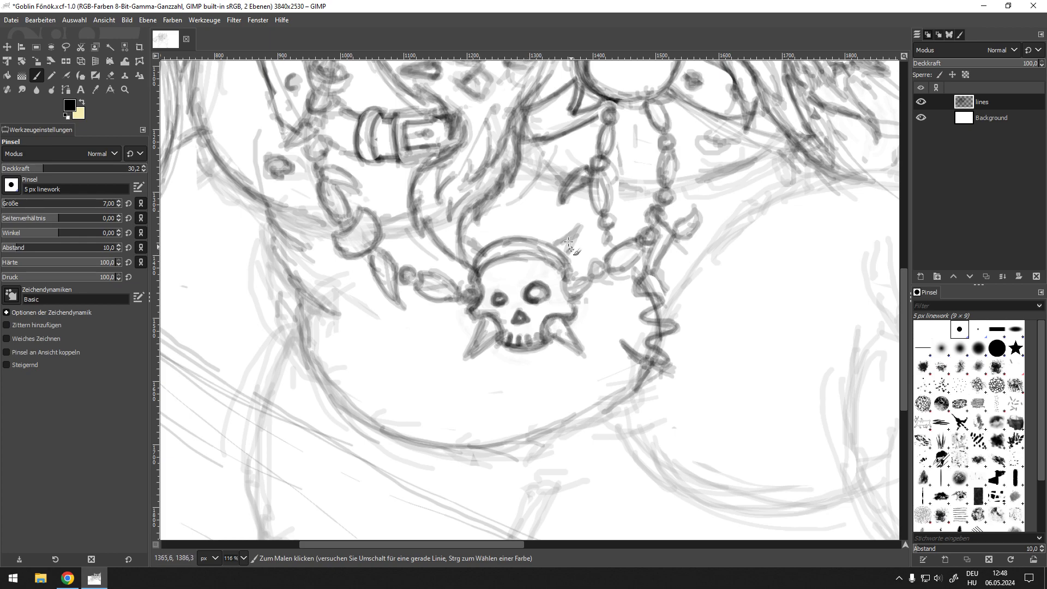
Darken the skull pendant's headband, its right horn and both cheek tusks
{"action": "mouse_move", "coordinate": [507, 268]}
{"action": "left_mouse_down"}
{"action": "mouse_move", "coordinate": [561, 268]}
{"action": "mouse_move", "coordinate": [478, 275]}
{"action": "mouse_move", "coordinate": [553, 254]}
{"action": "mouse_move", "coordinate": [563, 267]}
{"action": "mouse_move", "coordinate": [553, 246]}
{"action": "mouse_move", "coordinate": [572, 251]}
{"action": "mouse_move", "coordinate": [577, 230]}
{"action": "mouse_move", "coordinate": [564, 255]}
{"action": "left_mouse_up"}
{"action": "left_click_drag", "start_coordinate": [463, 239], "coordinate": [477, 272]}
{"action": "left_click_drag", "start_coordinate": [484, 321], "coordinate": [467, 356]}
{"action": "left_click_drag", "start_coordinate": [498, 334], "coordinate": [468, 357]}
{"action": "left_click_drag", "start_coordinate": [564, 342], "coordinate": [579, 354]}
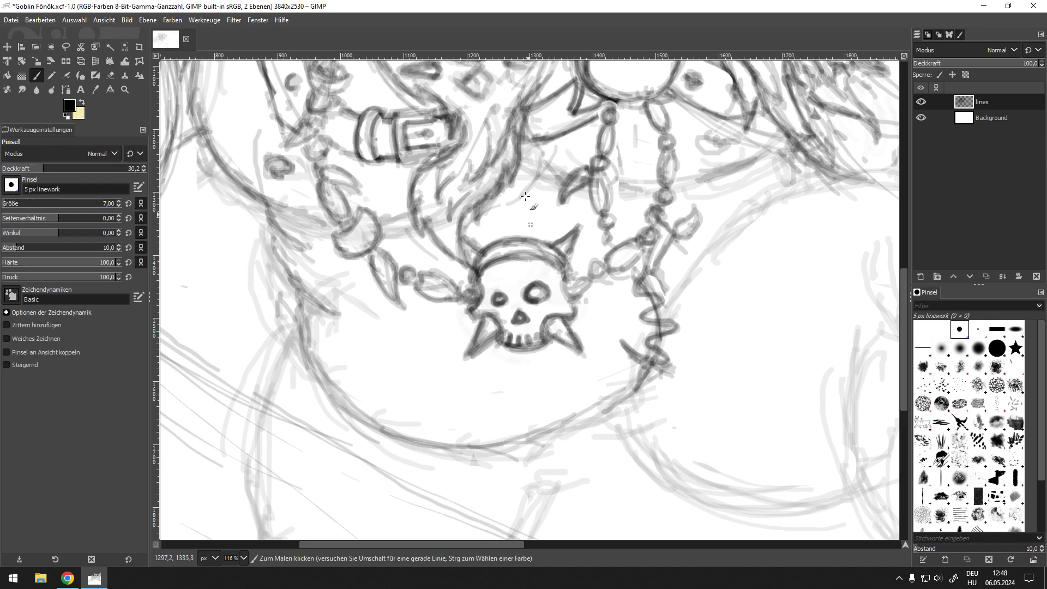
Define the skull pendant's left horn and add inner ridge lines to the horns and cheek tusks
{"action": "mouse_move", "coordinate": [552, 240]}
{"action": "left_mouse_down"}
{"action": "mouse_move", "coordinate": [577, 228]}
{"action": "mouse_move", "coordinate": [557, 252]}
{"action": "left_mouse_up"}
{"action": "left_click_drag", "start_coordinate": [471, 240], "coordinate": [479, 257]}
{"action": "mouse_move", "coordinate": [479, 318]}
{"action": "left_mouse_down"}
{"action": "mouse_move", "coordinate": [468, 361]}
{"action": "mouse_move", "coordinate": [465, 352]}
{"action": "left_mouse_up"}
{"action": "left_click_drag", "start_coordinate": [570, 325], "coordinate": [582, 342]}
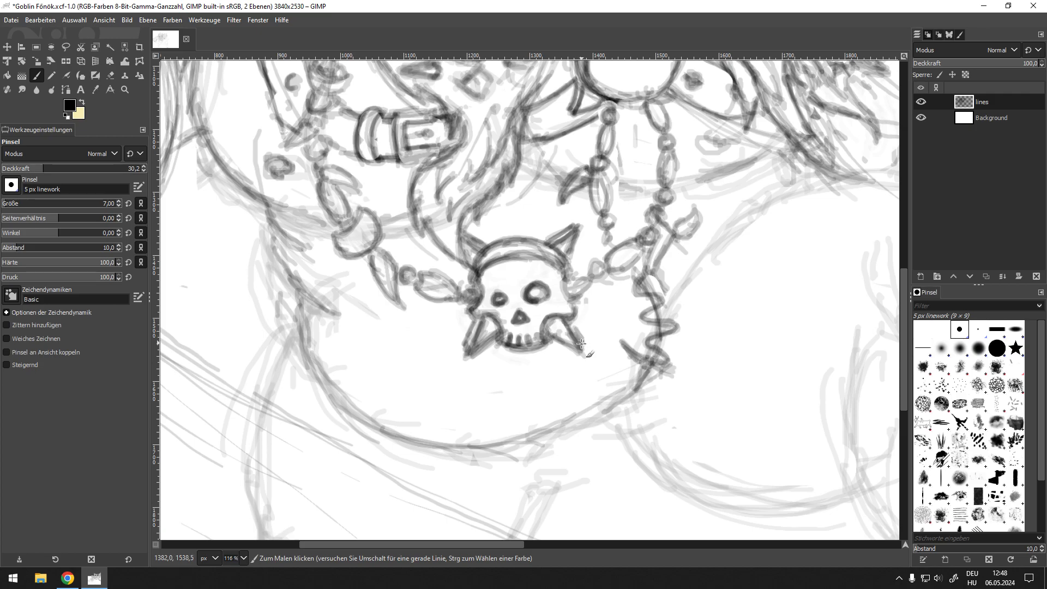
Erase the stray lines beside the skull pendant's left cheek tusk and return to the Paintbrush
{"action": "key", "text": "shift+e"}
{"action": "mouse_move", "coordinate": [460, 337]}
{"action": "left_mouse_down"}
{"action": "mouse_move", "coordinate": [475, 315]}
{"action": "mouse_move", "coordinate": [467, 351]}
{"action": "left_mouse_up"}
{"action": "key", "text": "p"}
{"action": "scroll", "coordinate": [516, 285], "scroll_direction": "down", "scroll_amount": 8}
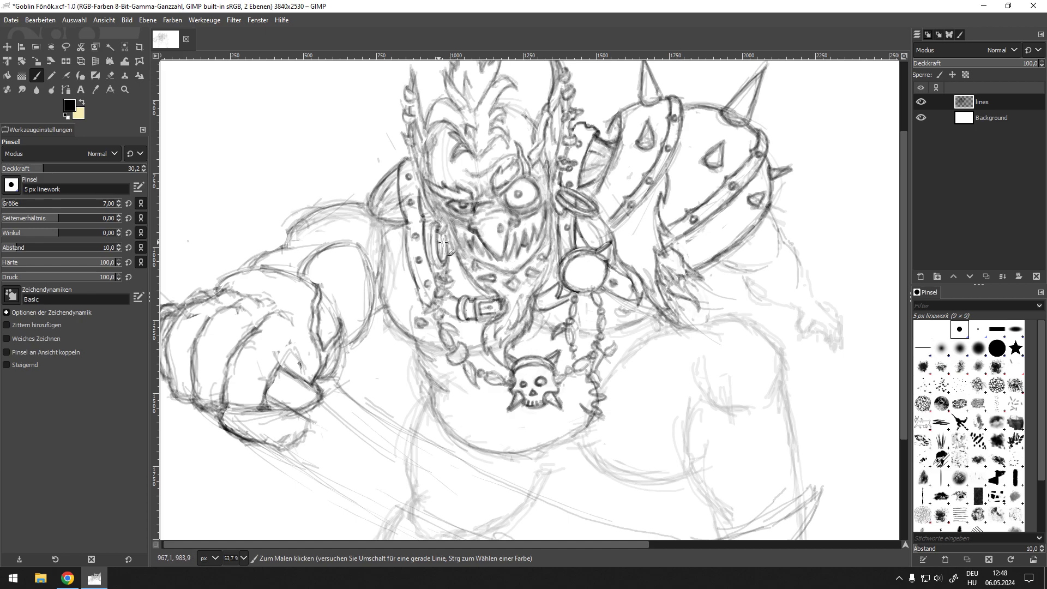
{"action": "left_click_drag", "start_coordinate": [443, 242], "coordinate": [575, 281]}
{"action": "left_click_drag", "start_coordinate": [522, 257], "coordinate": [477, 229]}
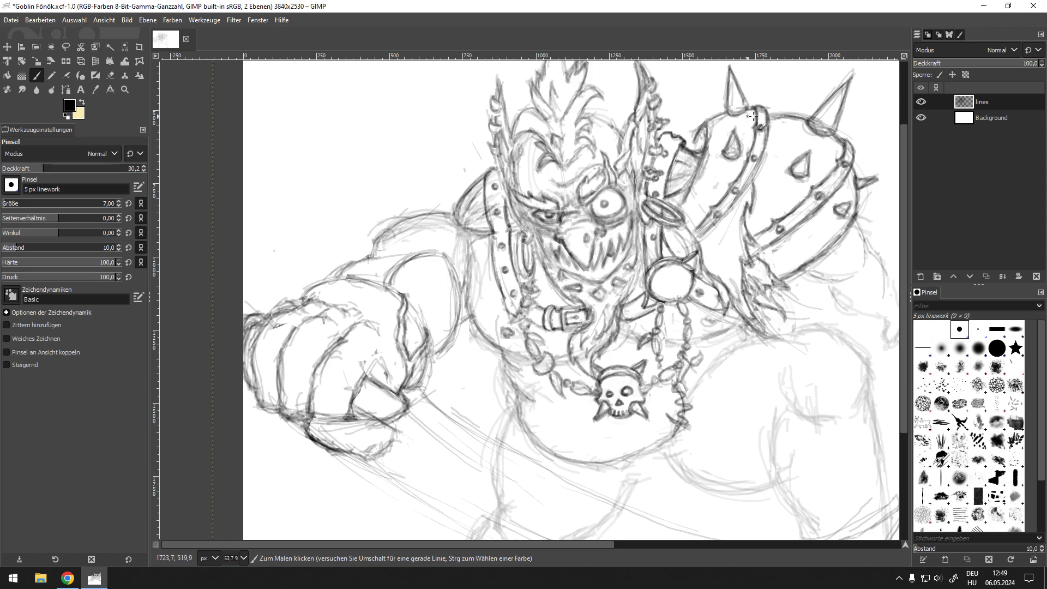
{"action": "mouse_move", "coordinate": [769, 160]}
{"action": "left_mouse_down"}
{"action": "mouse_move", "coordinate": [700, 173]}
{"action": "mouse_move", "coordinate": [647, 219]}
{"action": "left_mouse_up"}
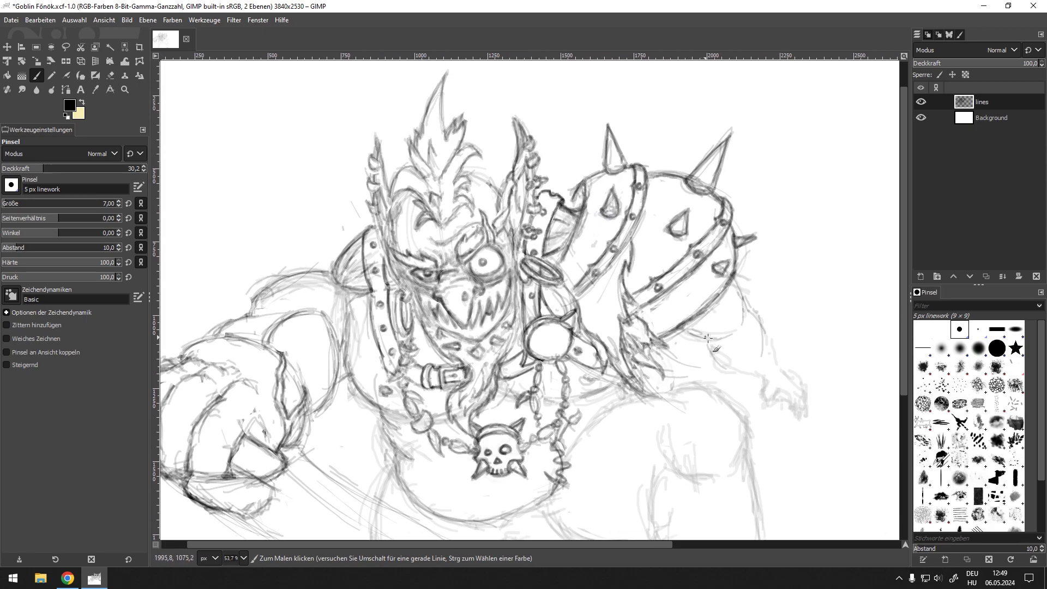
{"action": "left_click_drag", "start_coordinate": [666, 334], "coordinate": [659, 286]}
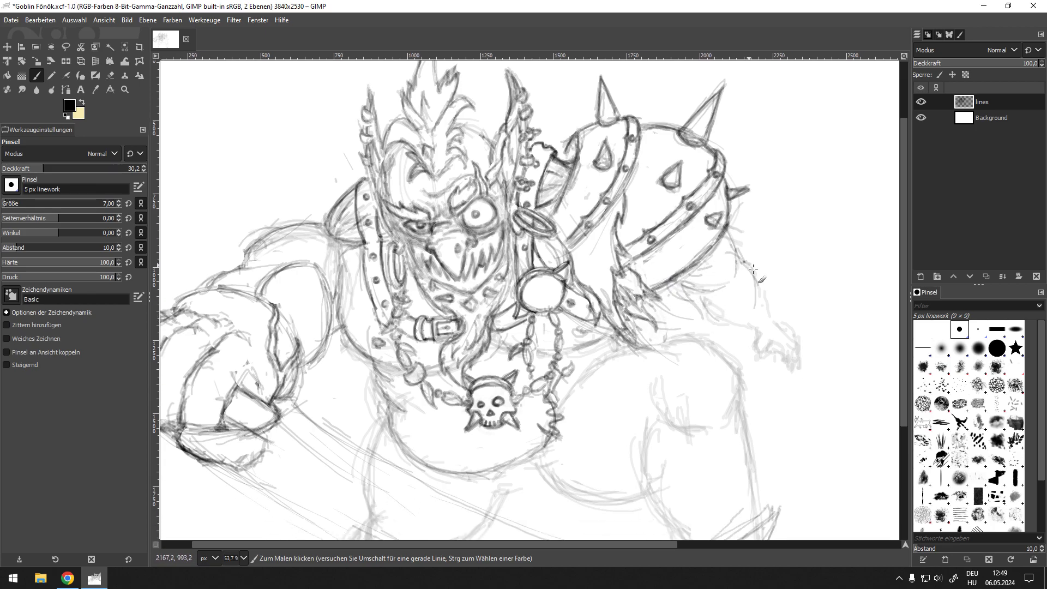
Sketch ragged fur tufts along the lower and outer edge of the spiked shoulder armor, with loose upper-arm lines beneath
{"action": "mouse_move", "coordinate": [733, 232]}
{"action": "left_mouse_down"}
{"action": "mouse_move", "coordinate": [760, 273]}
{"action": "mouse_move", "coordinate": [725, 231]}
{"action": "mouse_move", "coordinate": [748, 250]}
{"action": "left_mouse_up"}
{"action": "scroll", "coordinate": [754, 252], "scroll_direction": "up", "scroll_amount": 3}
{"action": "mouse_move", "coordinate": [619, 217]}
{"action": "left_mouse_down"}
{"action": "mouse_move", "coordinate": [661, 250]}
{"action": "mouse_move", "coordinate": [647, 255]}
{"action": "mouse_move", "coordinate": [666, 284]}
{"action": "mouse_move", "coordinate": [678, 284]}
{"action": "mouse_move", "coordinate": [662, 280]}
{"action": "left_mouse_up"}
{"action": "mouse_move", "coordinate": [617, 251]}
{"action": "left_mouse_down"}
{"action": "mouse_move", "coordinate": [600, 251]}
{"action": "mouse_move", "coordinate": [600, 274]}
{"action": "mouse_move", "coordinate": [563, 284]}
{"action": "mouse_move", "coordinate": [570, 379]}
{"action": "left_mouse_up"}
{"action": "left_click_drag", "start_coordinate": [508, 312], "coordinate": [570, 376]}
{"action": "left_click_drag", "start_coordinate": [529, 333], "coordinate": [571, 376]}
{"action": "mouse_move", "coordinate": [529, 298]}
{"action": "left_mouse_down"}
{"action": "mouse_move", "coordinate": [548, 334]}
{"action": "mouse_move", "coordinate": [600, 334]}
{"action": "mouse_move", "coordinate": [563, 309]}
{"action": "left_mouse_up"}
{"action": "mouse_move", "coordinate": [556, 289]}
{"action": "left_mouse_down"}
{"action": "mouse_move", "coordinate": [579, 326]}
{"action": "mouse_move", "coordinate": [567, 322]}
{"action": "mouse_move", "coordinate": [591, 328]}
{"action": "mouse_move", "coordinate": [547, 323]}
{"action": "mouse_move", "coordinate": [572, 360]}
{"action": "left_mouse_up"}
{"action": "mouse_move", "coordinate": [567, 311]}
{"action": "left_mouse_down"}
{"action": "mouse_move", "coordinate": [566, 278]}
{"action": "mouse_move", "coordinate": [583, 282]}
{"action": "mouse_move", "coordinate": [600, 257]}
{"action": "mouse_move", "coordinate": [582, 263]}
{"action": "mouse_move", "coordinate": [612, 286]}
{"action": "mouse_move", "coordinate": [603, 259]}
{"action": "mouse_move", "coordinate": [630, 260]}
{"action": "mouse_move", "coordinate": [622, 229]}
{"action": "mouse_move", "coordinate": [641, 220]}
{"action": "mouse_move", "coordinate": [632, 236]}
{"action": "mouse_move", "coordinate": [649, 211]}
{"action": "mouse_move", "coordinate": [668, 289]}
{"action": "left_mouse_up"}
{"action": "left_click_drag", "start_coordinate": [676, 312], "coordinate": [712, 337]}
{"action": "left_click_drag", "start_coordinate": [660, 278], "coordinate": [684, 366]}
{"action": "left_click_drag", "start_coordinate": [558, 328], "coordinate": [596, 396]}
{"action": "left_click_drag", "start_coordinate": [652, 265], "coordinate": [704, 315]}
Sketch curved muscle contours for the arm below the spiked shoulder armor, from the fur trim toward the hand
{"action": "scroll", "coordinate": [735, 269], "scroll_direction": "down", "scroll_amount": 3}
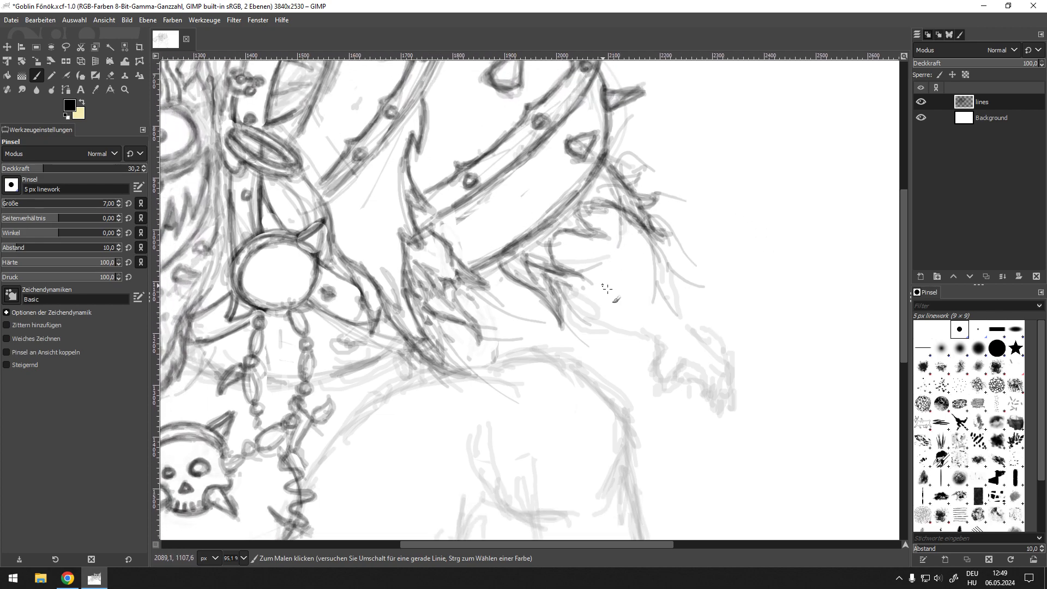
{"action": "mouse_move", "coordinate": [623, 222]}
{"action": "left_mouse_down"}
{"action": "mouse_move", "coordinate": [624, 266]}
{"action": "mouse_move", "coordinate": [591, 283]}
{"action": "left_mouse_up"}
{"action": "scroll", "coordinate": [568, 281], "scroll_direction": "down", "scroll_amount": 4}
{"action": "scroll", "coordinate": [544, 282], "scroll_direction": "up", "scroll_amount": 2}
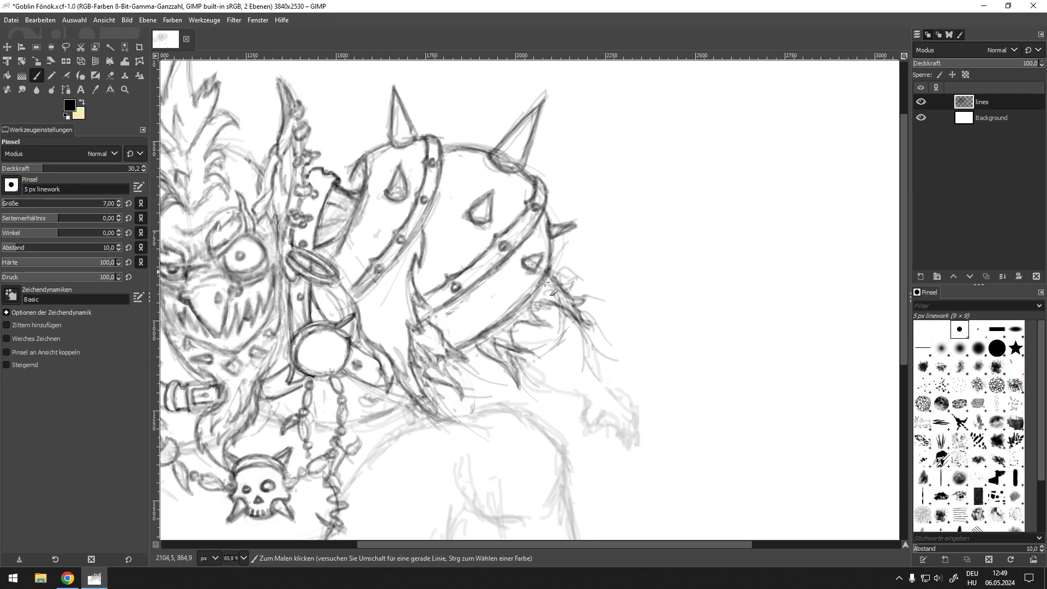
{"action": "left_click_drag", "start_coordinate": [567, 325], "coordinate": [532, 361]}
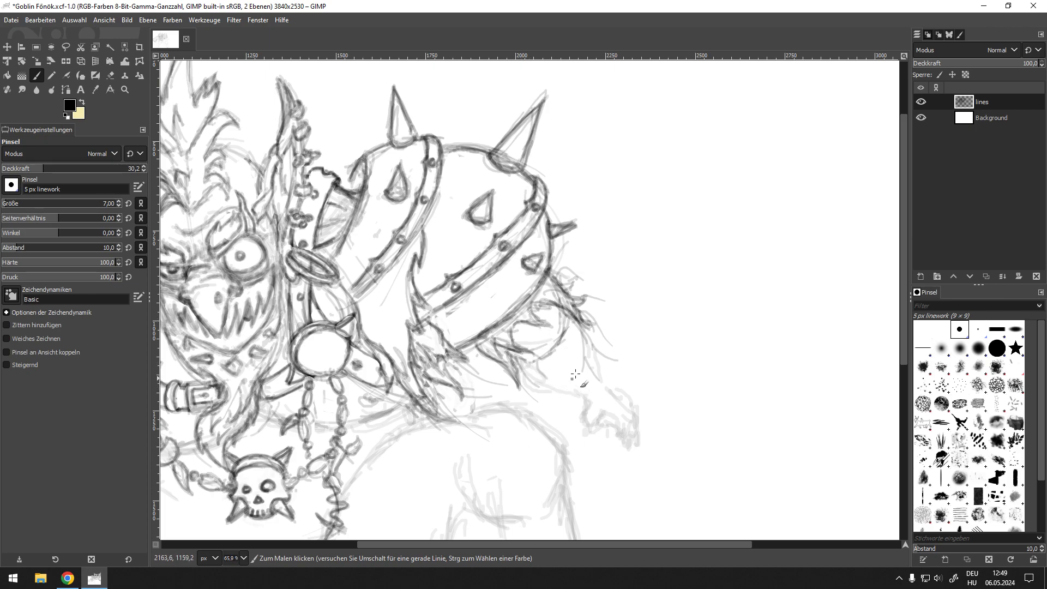
{"action": "mouse_move", "coordinate": [564, 380]}
{"action": "left_mouse_down"}
{"action": "mouse_move", "coordinate": [593, 397]}
{"action": "mouse_move", "coordinate": [588, 348]}
{"action": "left_mouse_up"}
{"action": "mouse_move", "coordinate": [587, 311]}
{"action": "left_mouse_down"}
{"action": "mouse_move", "coordinate": [608, 362]}
{"action": "mouse_move", "coordinate": [595, 392]}
{"action": "mouse_move", "coordinate": [605, 386]}
{"action": "mouse_move", "coordinate": [580, 325]}
{"action": "left_mouse_up"}
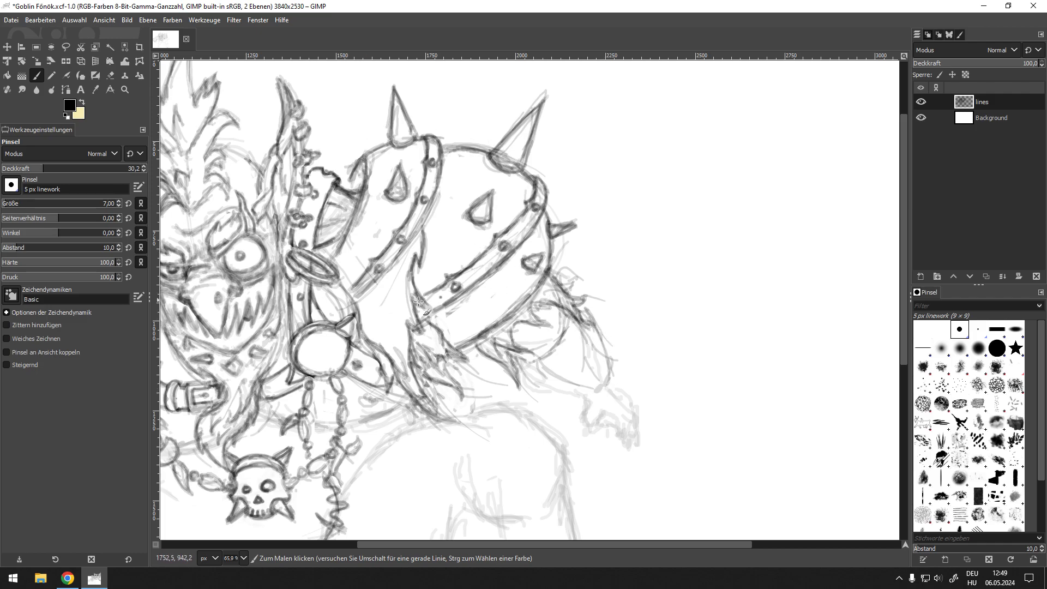
Sketch the forearm guard's curved cuff and lower edge down to the wrist, and clean up the stray lines around it
{"action": "left_click_drag", "start_coordinate": [558, 371], "coordinate": [544, 363]}
{"action": "left_click_drag", "start_coordinate": [593, 390], "coordinate": [542, 362]}
{"action": "mouse_move", "coordinate": [568, 324]}
{"action": "left_mouse_down"}
{"action": "mouse_move", "coordinate": [540, 362]}
{"action": "mouse_move", "coordinate": [570, 314]}
{"action": "mouse_move", "coordinate": [597, 327]}
{"action": "mouse_move", "coordinate": [619, 380]}
{"action": "mouse_move", "coordinate": [602, 340]}
{"action": "left_mouse_up"}
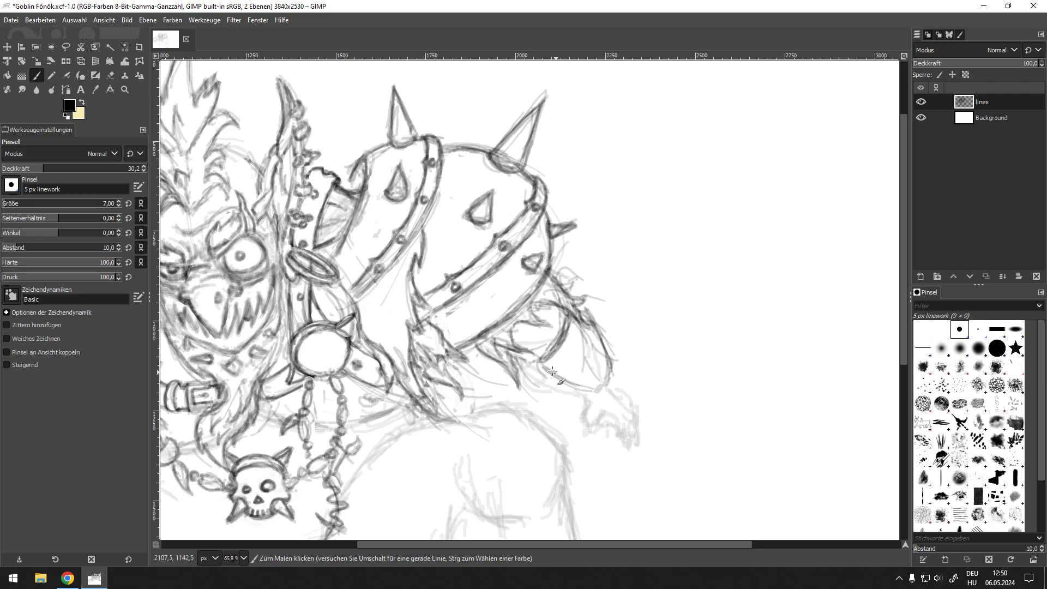
{"action": "mouse_move", "coordinate": [542, 362]}
{"action": "left_mouse_down"}
{"action": "mouse_move", "coordinate": [588, 389]}
{"action": "mouse_move", "coordinate": [610, 383]}
{"action": "mouse_move", "coordinate": [611, 372]}
{"action": "mouse_move", "coordinate": [598, 384]}
{"action": "mouse_move", "coordinate": [604, 363]}
{"action": "mouse_move", "coordinate": [603, 394]}
{"action": "mouse_move", "coordinate": [610, 379]}
{"action": "left_mouse_up"}
{"action": "key", "text": "shift+e"}
{"action": "key", "text": "p"}
{"action": "scroll", "coordinate": [597, 408], "scroll_direction": "down", "scroll_amount": 5}
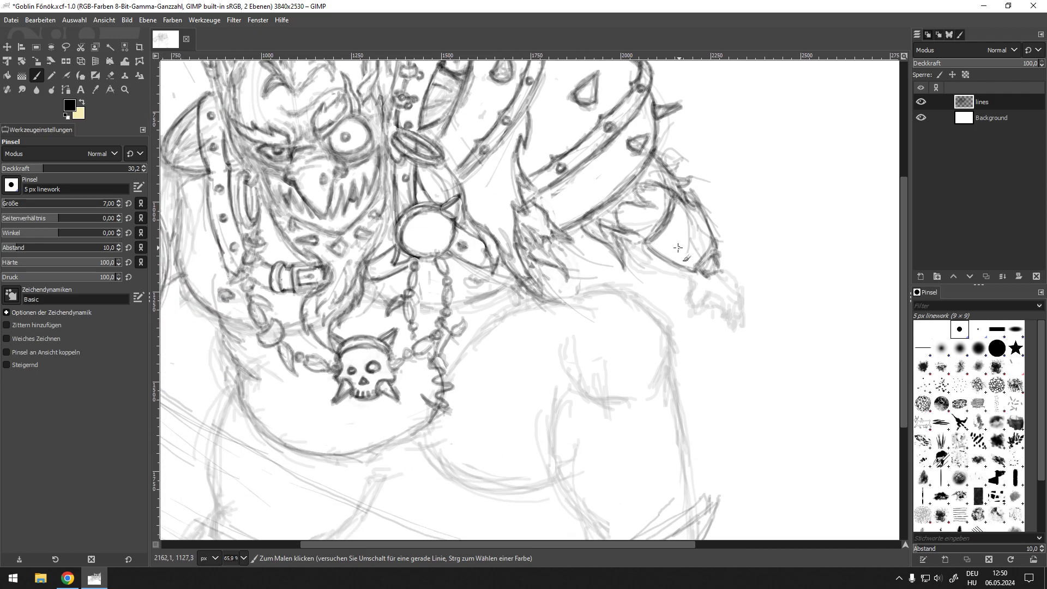
Erase loose lines along the forearm guard's outer edge and draw a row of small spikes down to the wrist
{"action": "scroll", "coordinate": [659, 307], "scroll_direction": "up", "scroll_amount": 3}
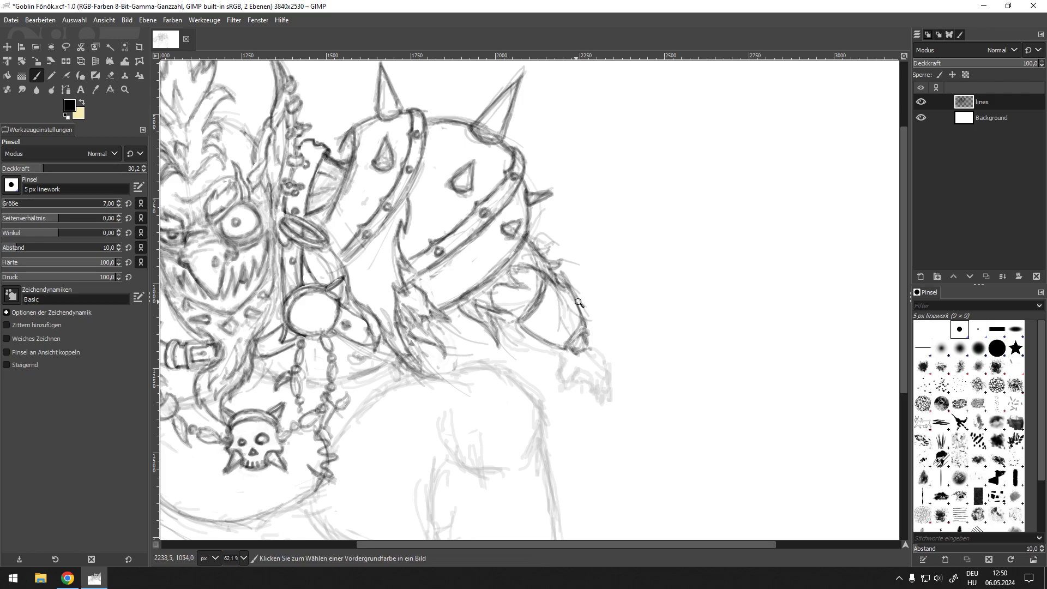
{"action": "scroll", "coordinate": [583, 306], "scroll_direction": "up", "scroll_amount": 2}
{"action": "key", "text": "shift+e"}
{"action": "key", "text": "p"}
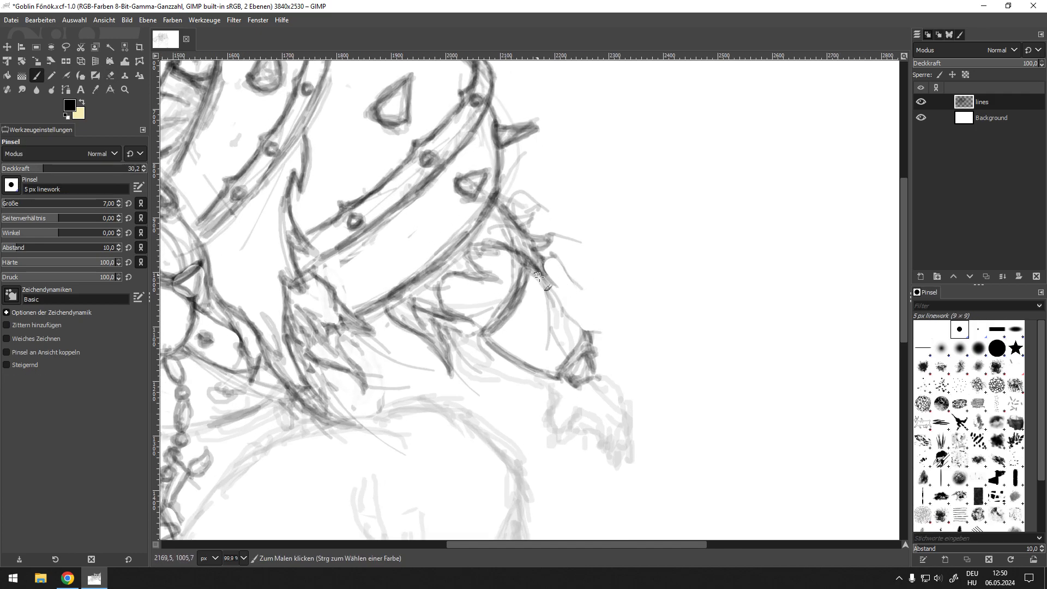
{"action": "left_click_drag", "start_coordinate": [545, 267], "coordinate": [566, 254]}
{"action": "mouse_move", "coordinate": [546, 267]}
{"action": "left_mouse_down"}
{"action": "mouse_move", "coordinate": [567, 255]}
{"action": "mouse_move", "coordinate": [553, 287]}
{"action": "mouse_move", "coordinate": [554, 263]}
{"action": "mouse_move", "coordinate": [554, 286]}
{"action": "left_mouse_up"}
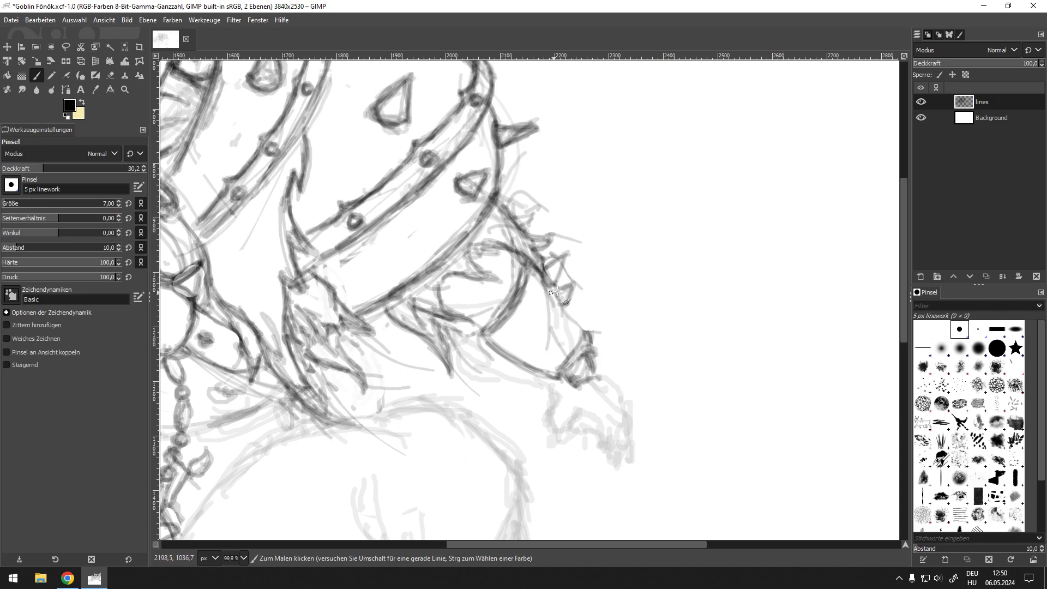
{"action": "left_click_drag", "start_coordinate": [549, 266], "coordinate": [567, 285]}
{"action": "mouse_move", "coordinate": [577, 320]}
{"action": "left_mouse_down"}
{"action": "mouse_move", "coordinate": [543, 273]}
{"action": "mouse_move", "coordinate": [584, 331]}
{"action": "mouse_move", "coordinate": [570, 311]}
{"action": "left_mouse_up"}
Draw a jagged trim along the forearm guard's lower edge and add two rivets inside it
{"action": "scroll", "coordinate": [584, 300], "scroll_direction": "down", "scroll_amount": 3}
{"action": "scroll", "coordinate": [584, 299], "scroll_direction": "left", "scroll_amount": 4}
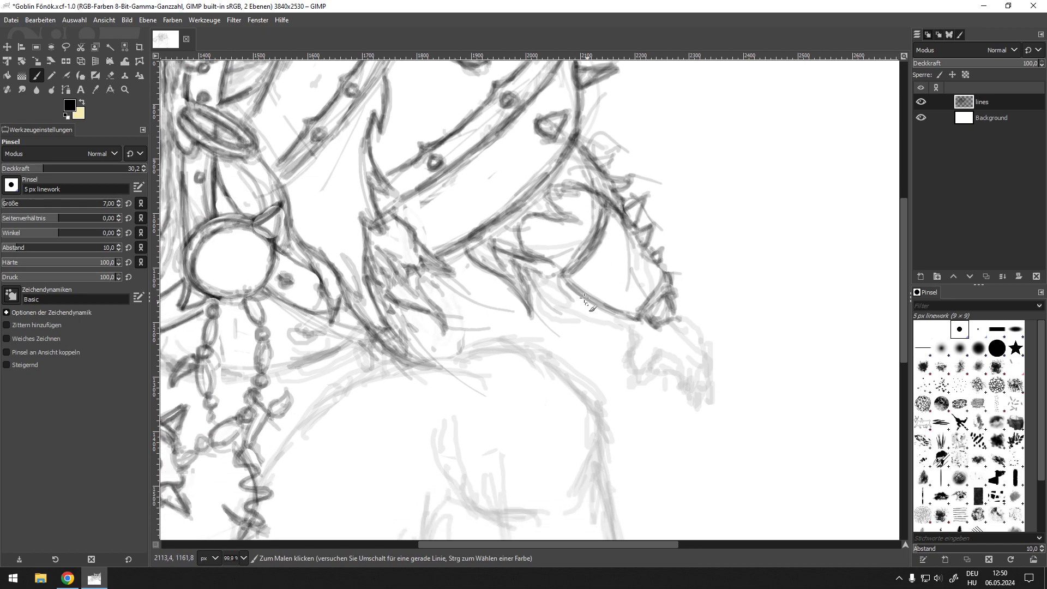
{"action": "left_click_drag", "start_coordinate": [605, 320], "coordinate": [574, 309]}
{"action": "mouse_move", "coordinate": [548, 304]}
{"action": "left_mouse_down"}
{"action": "mouse_move", "coordinate": [581, 297]}
{"action": "mouse_move", "coordinate": [576, 313]}
{"action": "mouse_move", "coordinate": [583, 297]}
{"action": "left_mouse_up"}
{"action": "left_click", "coordinate": [585, 279]}
{"action": "mouse_move", "coordinate": [610, 318]}
{"action": "left_mouse_down"}
{"action": "mouse_move", "coordinate": [600, 319]}
{"action": "mouse_move", "coordinate": [611, 315]}
{"action": "left_mouse_up"}
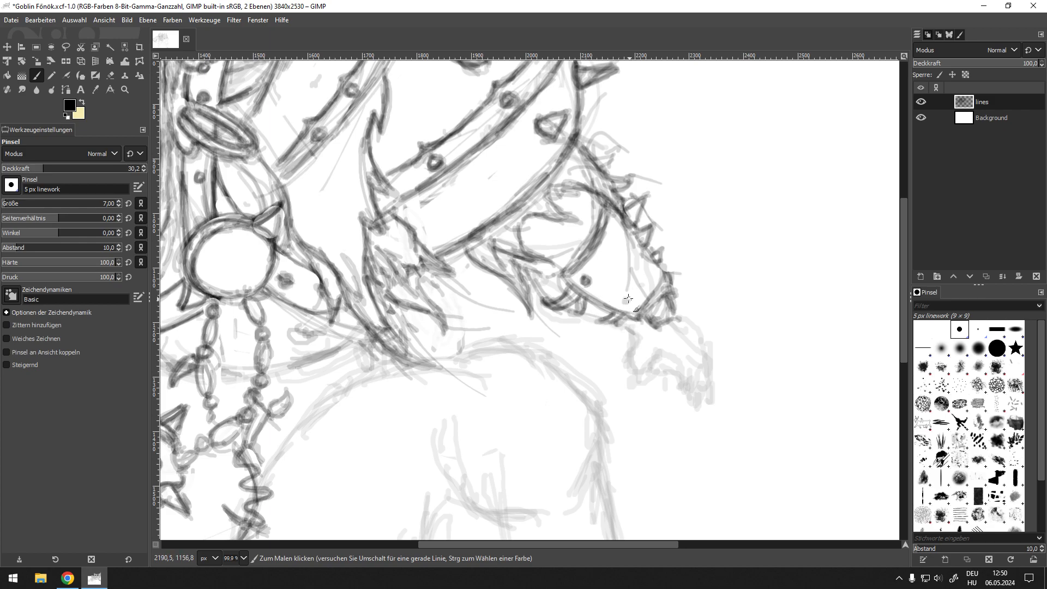
{"action": "left_click", "coordinate": [627, 300]}
Reinforce the forearm guard's wrist end and sketch firmer contours for the small hand below it
{"action": "mouse_move", "coordinate": [609, 315]}
{"action": "left_mouse_down"}
{"action": "mouse_move", "coordinate": [548, 300]}
{"action": "mouse_move", "coordinate": [529, 274]}
{"action": "mouse_move", "coordinate": [586, 320]}
{"action": "mouse_move", "coordinate": [610, 315]}
{"action": "mouse_move", "coordinate": [674, 342]}
{"action": "left_mouse_up"}
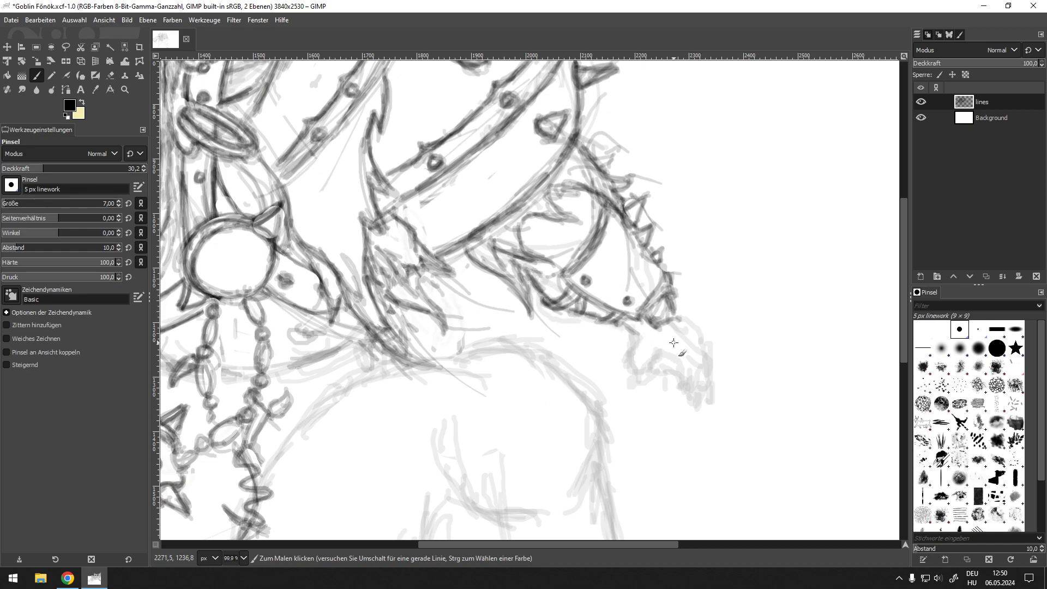
{"action": "mouse_move", "coordinate": [642, 312]}
{"action": "left_mouse_down"}
{"action": "mouse_move", "coordinate": [559, 303]}
{"action": "mouse_move", "coordinate": [554, 326]}
{"action": "mouse_move", "coordinate": [567, 340]}
{"action": "mouse_move", "coordinate": [577, 314]}
{"action": "mouse_move", "coordinate": [590, 318]}
{"action": "mouse_move", "coordinate": [599, 281]}
{"action": "mouse_move", "coordinate": [618, 314]}
{"action": "mouse_move", "coordinate": [613, 353]}
{"action": "mouse_move", "coordinate": [606, 332]}
{"action": "mouse_move", "coordinate": [595, 342]}
{"action": "mouse_move", "coordinate": [606, 341]}
{"action": "mouse_move", "coordinate": [585, 333]}
{"action": "mouse_move", "coordinate": [621, 363]}
{"action": "left_mouse_up"}
{"action": "key", "text": "ctrl+shift+j"}
{"action": "scroll", "coordinate": [543, 401], "scroll_direction": "up", "scroll_amount": 3}
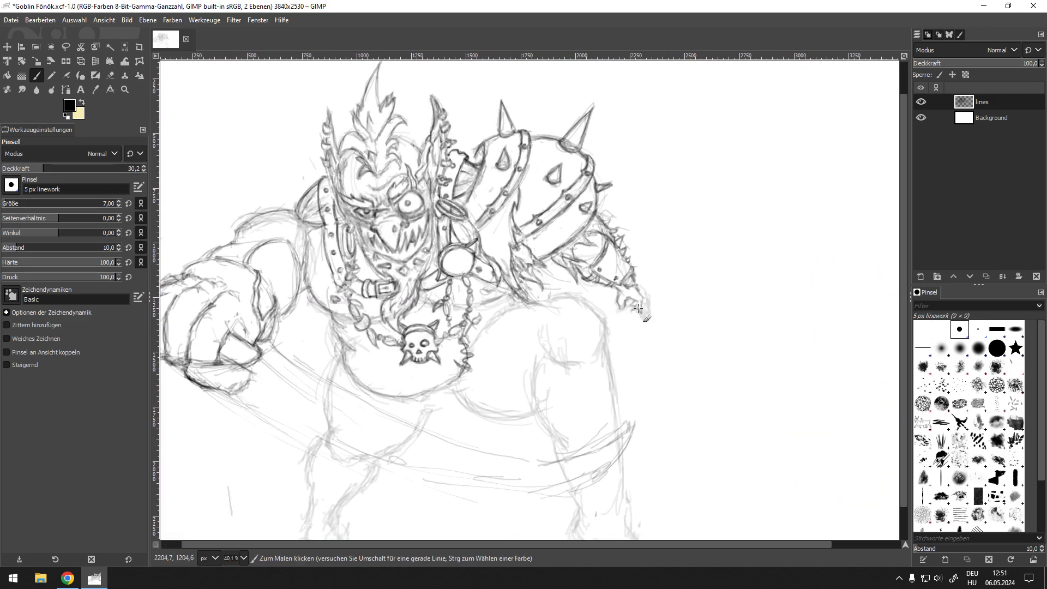
{"action": "mouse_move", "coordinate": [598, 261]}
{"action": "left_mouse_down"}
{"action": "mouse_move", "coordinate": [600, 232]}
{"action": "mouse_move", "coordinate": [620, 263]}
{"action": "mouse_move", "coordinate": [620, 238]}
{"action": "left_mouse_up"}
Rough in a fur pelt sweeping over the shoulder of the fist arm, with a few loose strokes beneath the arm
{"action": "scroll", "coordinate": [679, 220], "scroll_direction": "left", "scroll_amount": 2}
{"action": "mouse_move", "coordinate": [600, 382]}
{"action": "left_mouse_down"}
{"action": "mouse_move", "coordinate": [623, 338]}
{"action": "mouse_move", "coordinate": [685, 412]}
{"action": "left_mouse_up"}
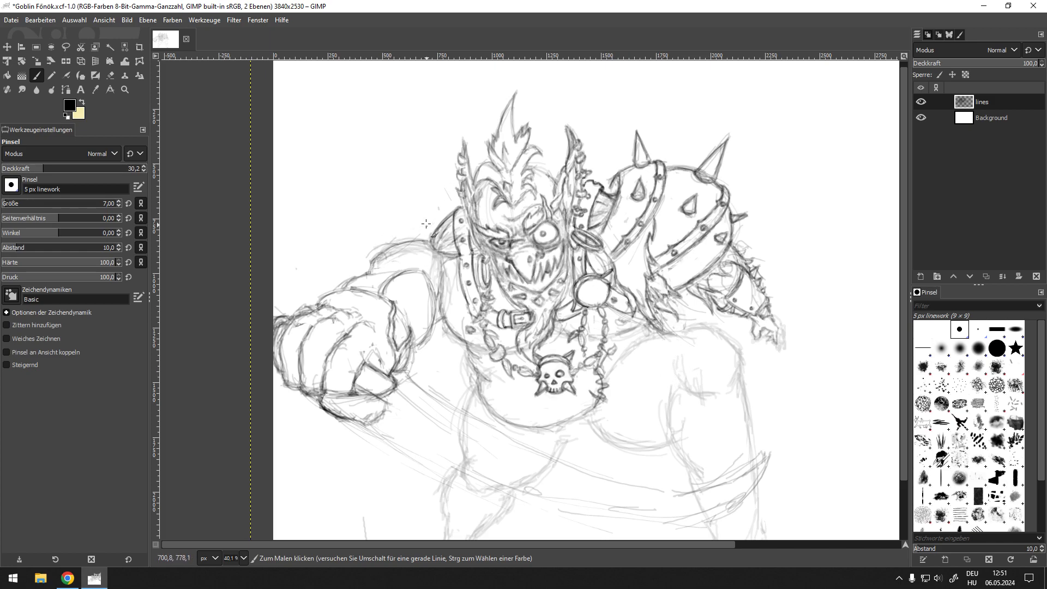
{"action": "scroll", "coordinate": [426, 223], "scroll_direction": "up", "scroll_amount": 3}
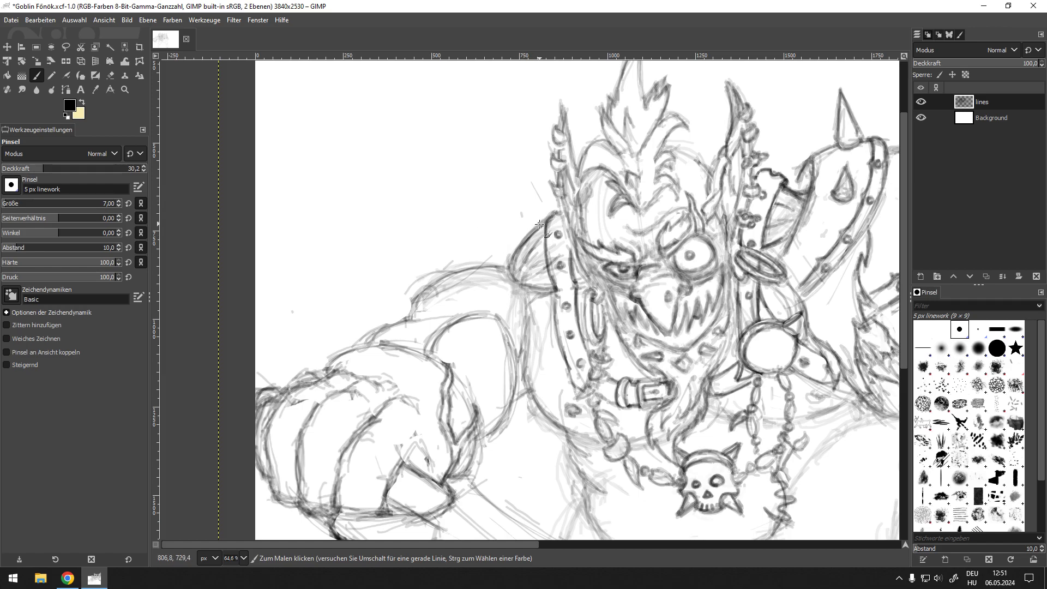
{"action": "scroll", "coordinate": [539, 225], "scroll_direction": "down", "scroll_amount": 4}
{"action": "scroll", "coordinate": [607, 237], "scroll_direction": "up", "scroll_amount": 3}
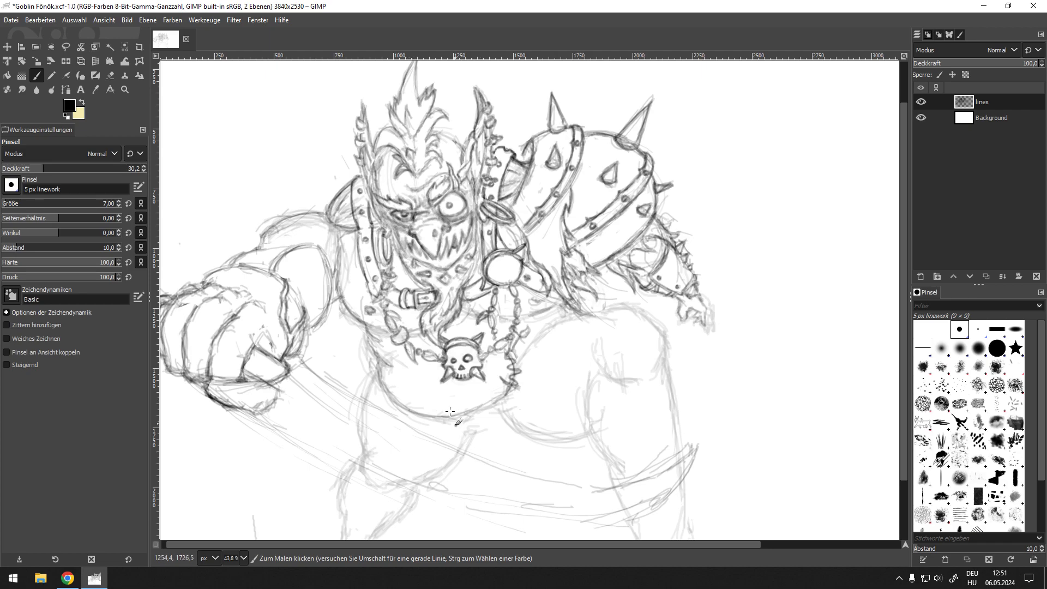
{"action": "mouse_move", "coordinate": [343, 192]}
{"action": "left_mouse_down"}
{"action": "mouse_move", "coordinate": [480, 246]}
{"action": "mouse_move", "coordinate": [520, 212]}
{"action": "mouse_move", "coordinate": [425, 217]}
{"action": "left_mouse_up"}
{"action": "left_click_drag", "start_coordinate": [424, 223], "coordinate": [417, 232]}
{"action": "mouse_move", "coordinate": [415, 238]}
{"action": "left_mouse_down"}
{"action": "mouse_move", "coordinate": [409, 246]}
{"action": "mouse_move", "coordinate": [440, 232]}
{"action": "left_mouse_up"}
{"action": "mouse_move", "coordinate": [454, 228]}
{"action": "left_mouse_down"}
{"action": "mouse_move", "coordinate": [497, 197]}
{"action": "mouse_move", "coordinate": [465, 203]}
{"action": "mouse_move", "coordinate": [509, 237]}
{"action": "mouse_move", "coordinate": [510, 327]}
{"action": "left_mouse_up"}
{"action": "left_click_drag", "start_coordinate": [512, 373], "coordinate": [506, 312]}
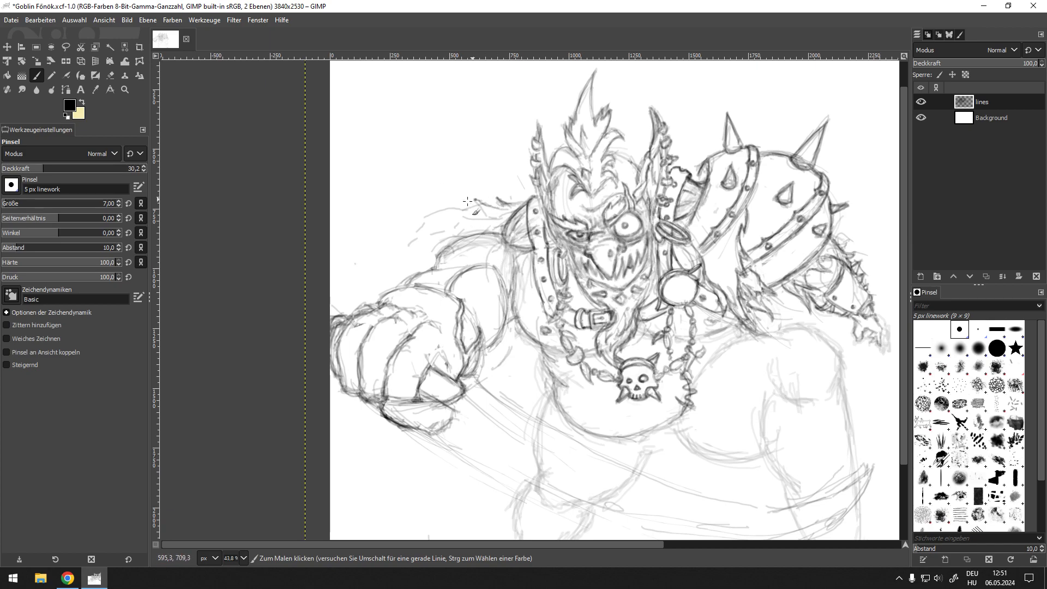
{"action": "mouse_move", "coordinate": [481, 204]}
{"action": "left_mouse_down"}
{"action": "mouse_move", "coordinate": [442, 211]}
{"action": "mouse_move", "coordinate": [403, 251]}
{"action": "left_mouse_up"}
Define the shoulder pelt with pointed, jagged fur tufts from the neck to its outer tip, and erase stray marks
{"action": "scroll", "coordinate": [431, 200], "scroll_direction": "up", "scroll_amount": 3}
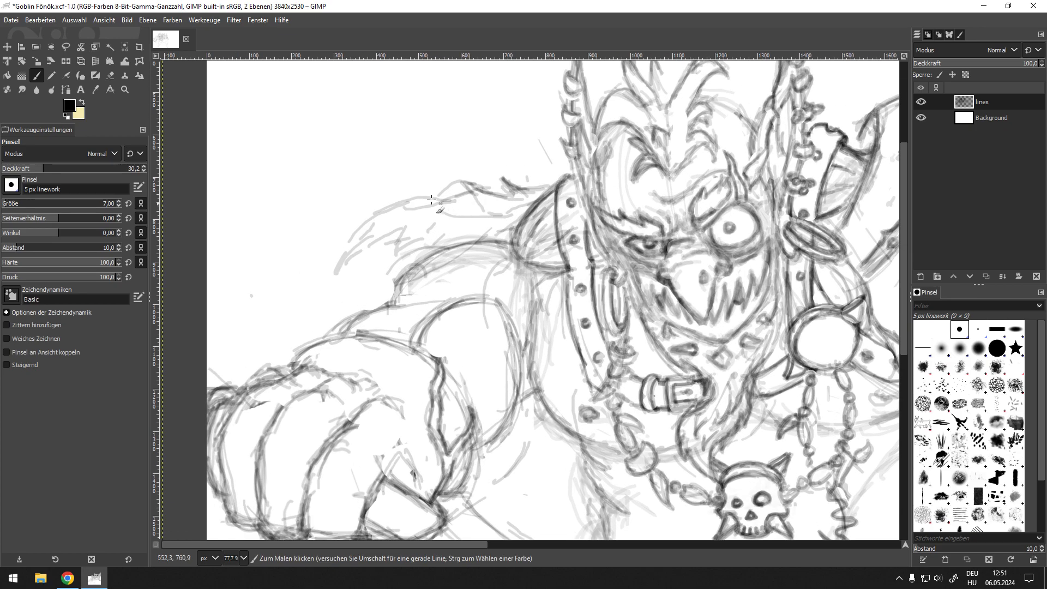
{"action": "mouse_move", "coordinate": [510, 185]}
{"action": "left_mouse_down"}
{"action": "mouse_move", "coordinate": [544, 188]}
{"action": "mouse_move", "coordinate": [503, 179]}
{"action": "mouse_move", "coordinate": [500, 195]}
{"action": "mouse_move", "coordinate": [412, 201]}
{"action": "mouse_move", "coordinate": [335, 273]}
{"action": "mouse_move", "coordinate": [385, 235]}
{"action": "mouse_move", "coordinate": [409, 240]}
{"action": "mouse_move", "coordinate": [392, 240]}
{"action": "mouse_move", "coordinate": [352, 274]}
{"action": "mouse_move", "coordinate": [425, 206]}
{"action": "mouse_move", "coordinate": [489, 199]}
{"action": "mouse_move", "coordinate": [419, 218]}
{"action": "mouse_move", "coordinate": [423, 243]}
{"action": "mouse_move", "coordinate": [492, 241]}
{"action": "mouse_move", "coordinate": [515, 272]}
{"action": "left_mouse_up"}
{"action": "mouse_move", "coordinate": [412, 244]}
{"action": "left_mouse_down"}
{"action": "mouse_move", "coordinate": [409, 261]}
{"action": "mouse_move", "coordinate": [414, 246]}
{"action": "left_mouse_up"}
{"action": "left_click_drag", "start_coordinate": [516, 285], "coordinate": [519, 270]}
{"action": "mouse_move", "coordinate": [534, 166]}
{"action": "left_mouse_down"}
{"action": "mouse_move", "coordinate": [614, 298]}
{"action": "mouse_move", "coordinate": [605, 265]}
{"action": "left_mouse_up"}
{"action": "left_click_drag", "start_coordinate": [602, 272], "coordinate": [561, 265]}
{"action": "mouse_move", "coordinate": [565, 278]}
{"action": "left_mouse_down"}
{"action": "mouse_move", "coordinate": [572, 307]}
{"action": "mouse_move", "coordinate": [526, 299]}
{"action": "mouse_move", "coordinate": [576, 283]}
{"action": "mouse_move", "coordinate": [557, 270]}
{"action": "mouse_move", "coordinate": [565, 266]}
{"action": "mouse_move", "coordinate": [601, 263]}
{"action": "mouse_move", "coordinate": [645, 287]}
{"action": "mouse_move", "coordinate": [651, 284]}
{"action": "left_mouse_up"}
{"action": "mouse_move", "coordinate": [634, 269]}
{"action": "left_mouse_down"}
{"action": "mouse_move", "coordinate": [571, 258]}
{"action": "mouse_move", "coordinate": [591, 283]}
{"action": "mouse_move", "coordinate": [570, 276]}
{"action": "mouse_move", "coordinate": [565, 302]}
{"action": "mouse_move", "coordinate": [519, 295]}
{"action": "mouse_move", "coordinate": [535, 306]}
{"action": "mouse_move", "coordinate": [535, 294]}
{"action": "mouse_move", "coordinate": [576, 284]}
{"action": "mouse_move", "coordinate": [553, 286]}
{"action": "mouse_move", "coordinate": [562, 286]}
{"action": "mouse_move", "coordinate": [555, 262]}
{"action": "mouse_move", "coordinate": [574, 273]}
{"action": "mouse_move", "coordinate": [559, 255]}
{"action": "mouse_move", "coordinate": [599, 260]}
{"action": "left_mouse_up"}
{"action": "key", "text": "shift+e"}
{"action": "key", "text": "p"}
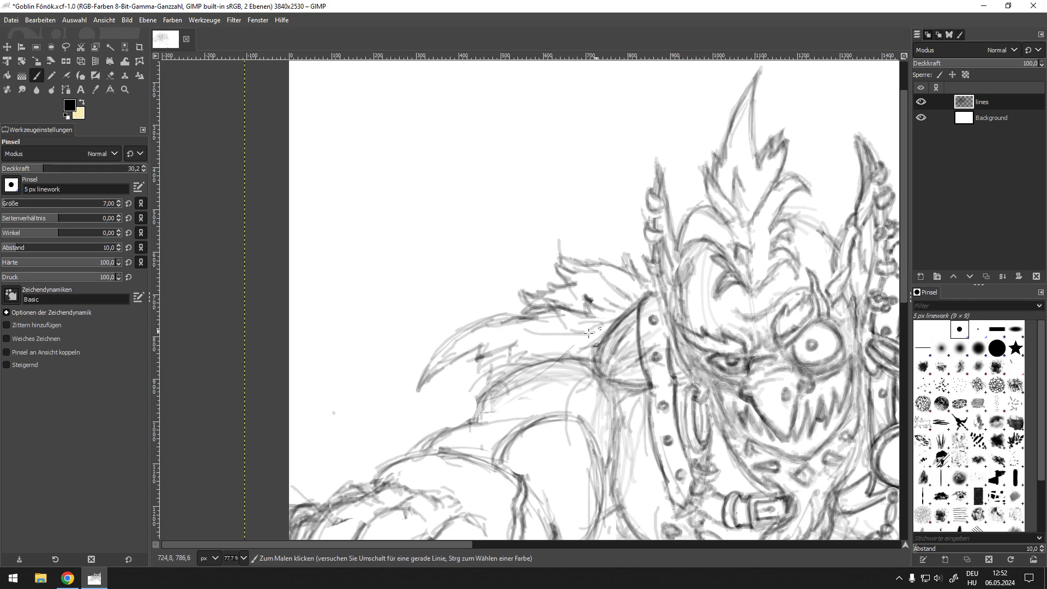
Set the Eraser's opacity to 54.5, fade the shoulder pad's outline beside the studded strap, and return to the Paintbrush
{"action": "scroll", "coordinate": [515, 365], "scroll_direction": "down", "scroll_amount": 3}
{"action": "scroll", "coordinate": [515, 365], "scroll_direction": "down", "scroll_amount": 4}
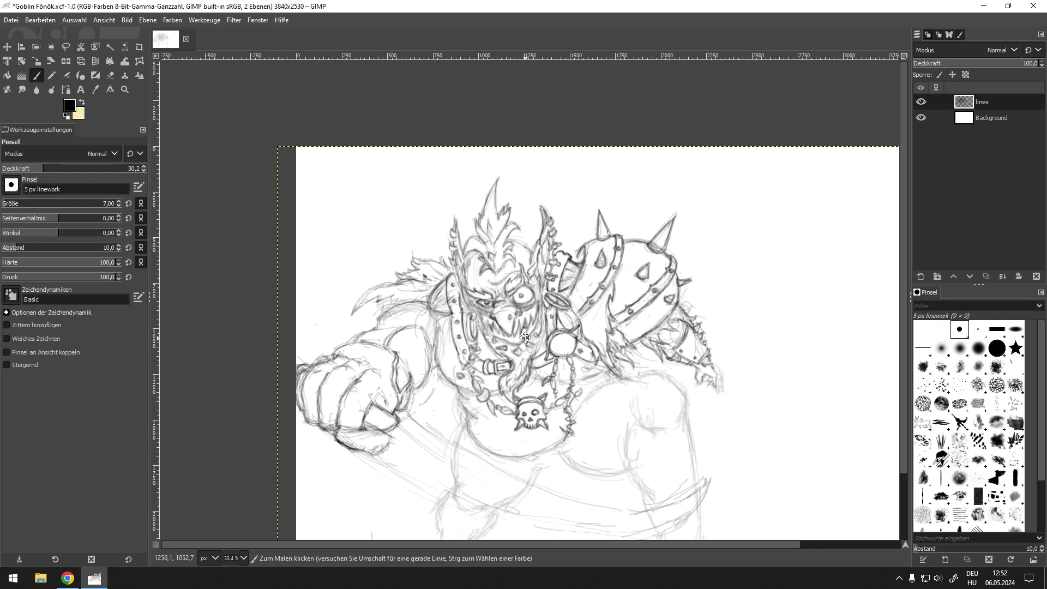
{"action": "left_click_drag", "start_coordinate": [444, 326], "coordinate": [560, 195]}
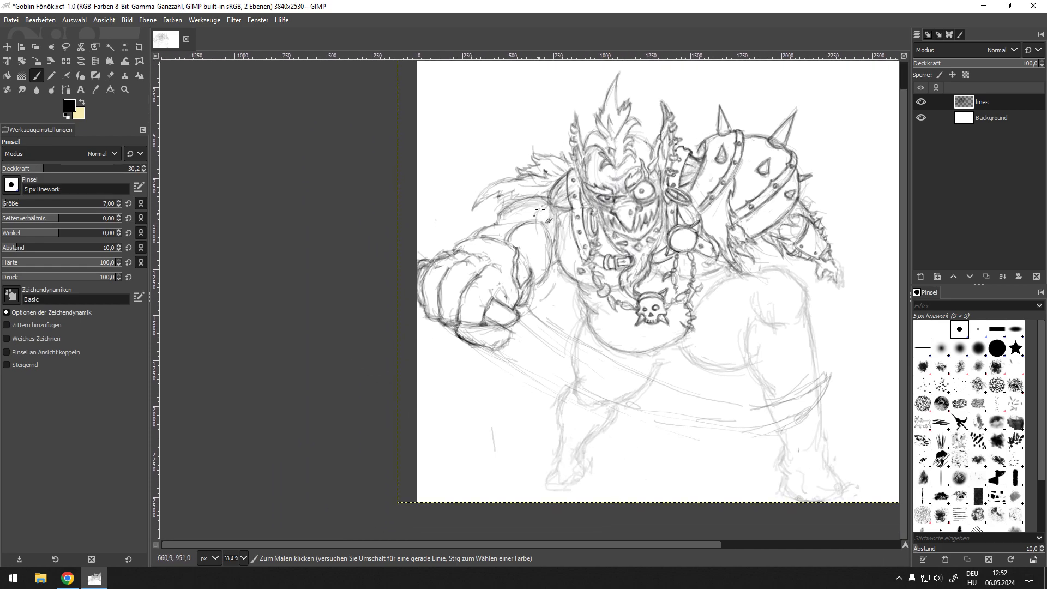
{"action": "scroll", "coordinate": [601, 185], "scroll_direction": "up", "scroll_amount": 6}
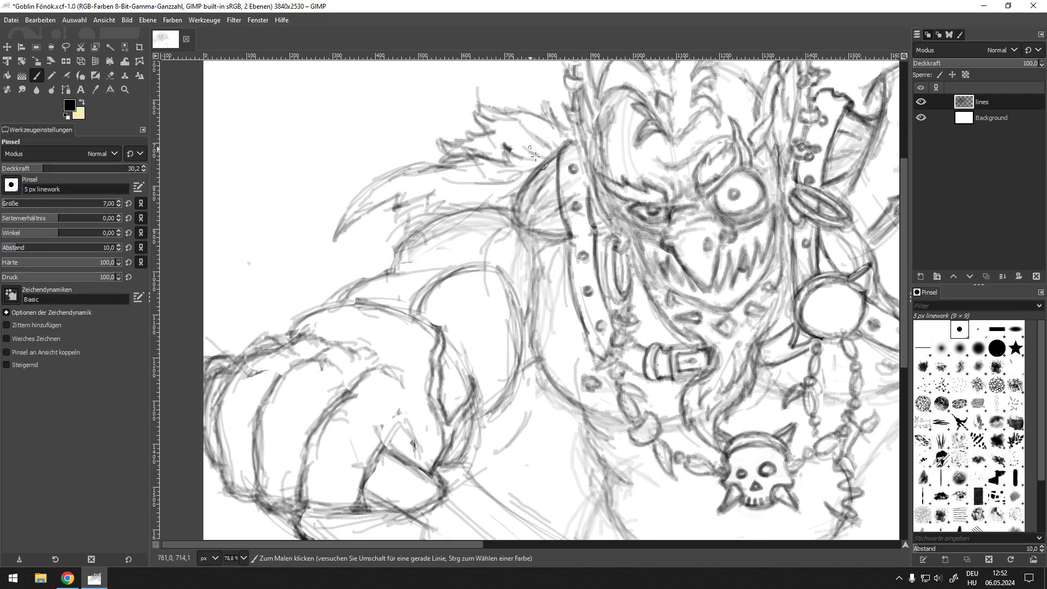
{"action": "key", "text": "shift+e"}
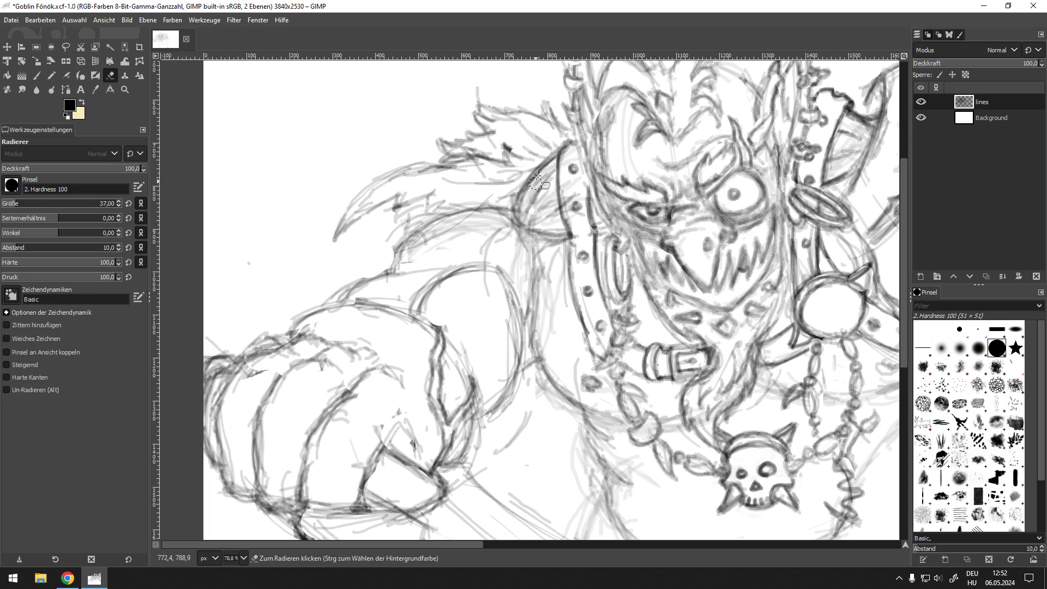
{"action": "left_click", "coordinate": [77, 168]}
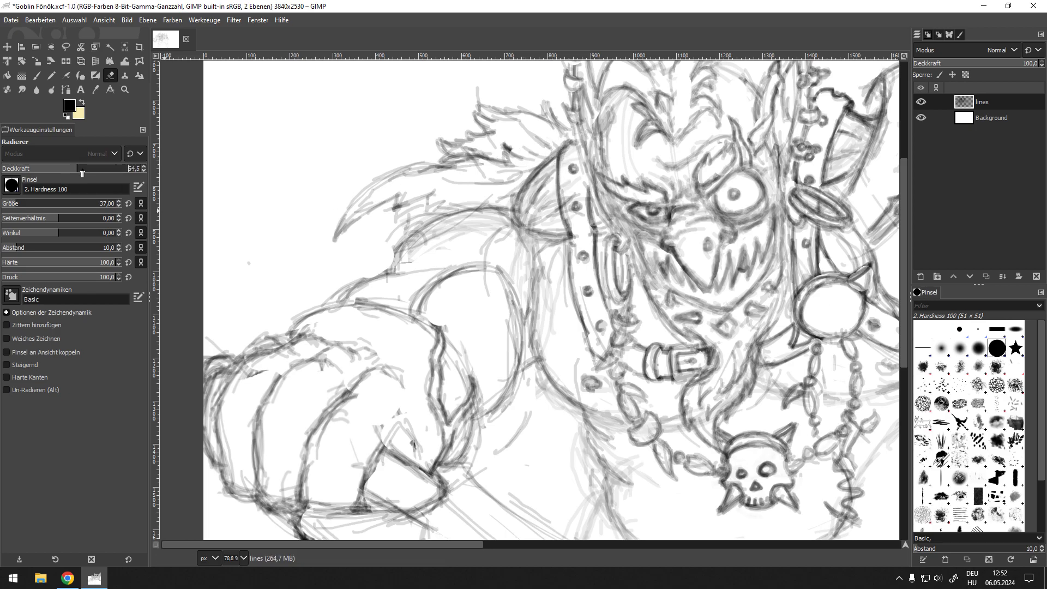
{"action": "mouse_move", "coordinate": [543, 163]}
{"action": "left_mouse_down"}
{"action": "mouse_move", "coordinate": [515, 204]}
{"action": "mouse_move", "coordinate": [522, 212]}
{"action": "mouse_move", "coordinate": [542, 174]}
{"action": "mouse_move", "coordinate": [537, 197]}
{"action": "left_mouse_up"}
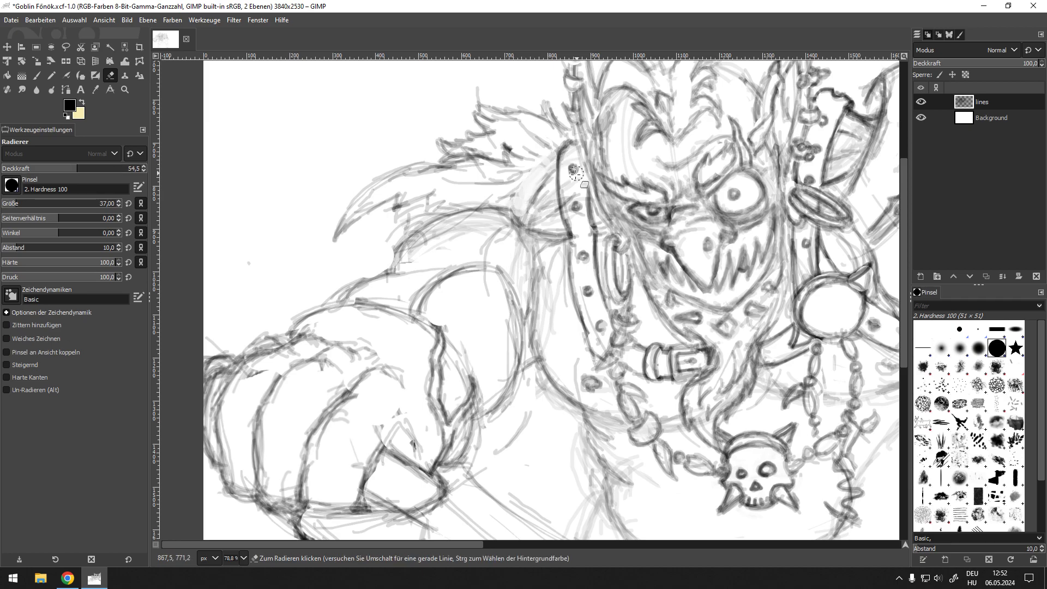
{"action": "key", "text": "p"}
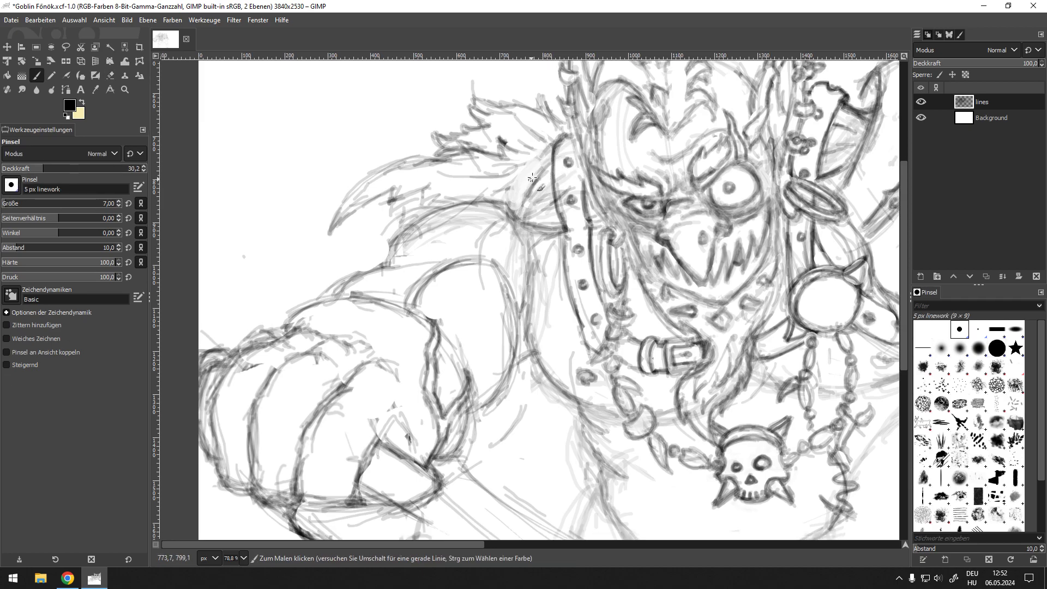
Draw fur strands over the faded shoulder pad outline, running from the studded strap toward the upper arm
{"action": "mouse_move", "coordinate": [524, 176]}
{"action": "left_mouse_down"}
{"action": "mouse_move", "coordinate": [490, 206]}
{"action": "mouse_move", "coordinate": [508, 184]}
{"action": "mouse_move", "coordinate": [482, 190]}
{"action": "left_mouse_up"}
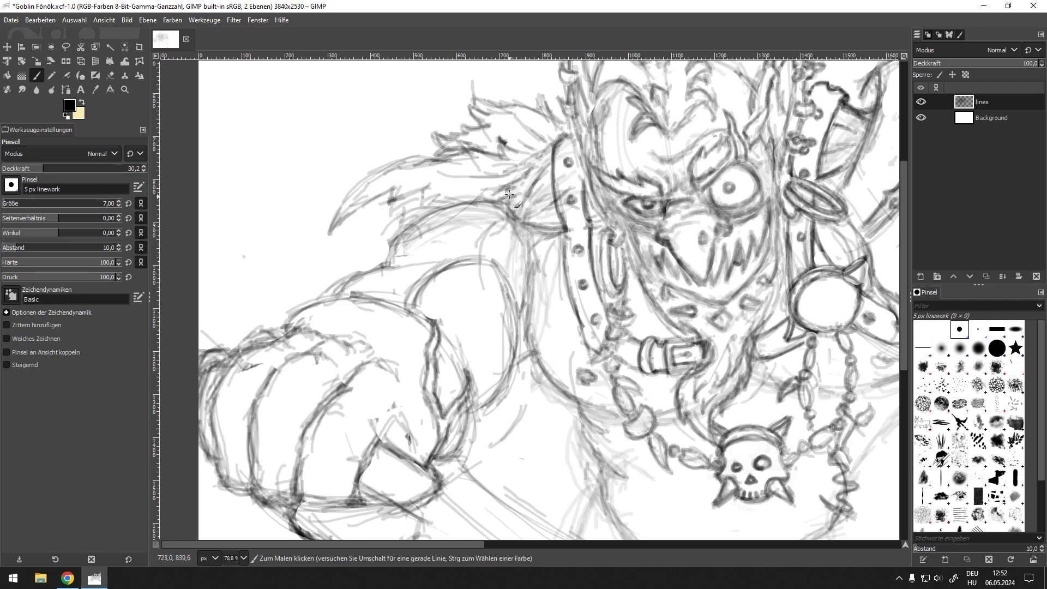
{"action": "left_click_drag", "start_coordinate": [537, 158], "coordinate": [449, 174]}
{"action": "mouse_move", "coordinate": [543, 159]}
{"action": "left_mouse_down"}
{"action": "mouse_move", "coordinate": [496, 174]}
{"action": "mouse_move", "coordinate": [503, 185]}
{"action": "left_mouse_up"}
{"action": "left_click_drag", "start_coordinate": [536, 162], "coordinate": [522, 182]}
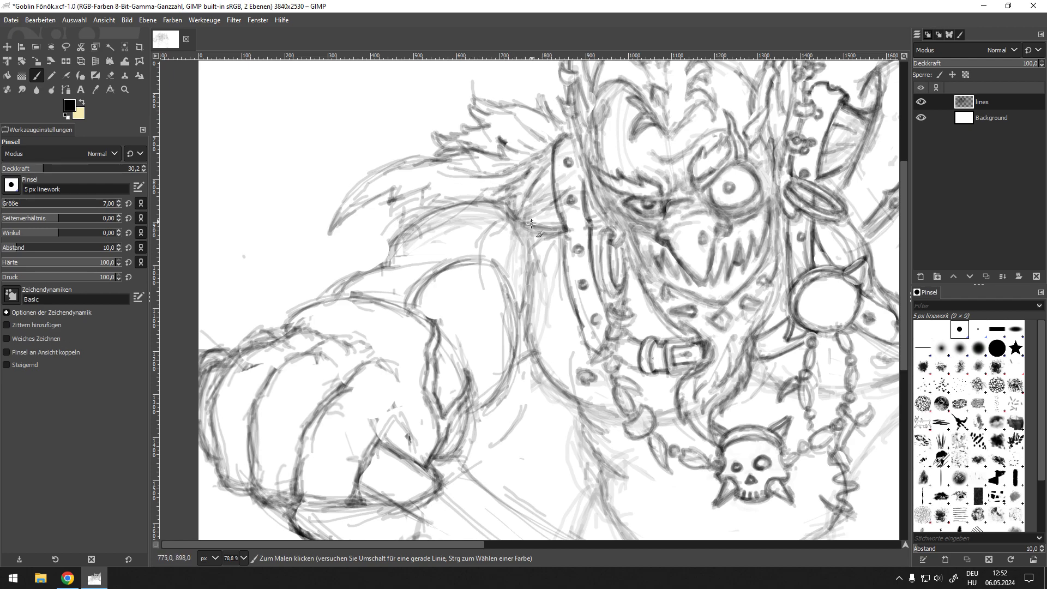
{"action": "scroll", "coordinate": [611, 241], "scroll_direction": "up", "scroll_amount": 2}
{"action": "scroll", "coordinate": [610, 241], "scroll_direction": "left", "scroll_amount": 2}
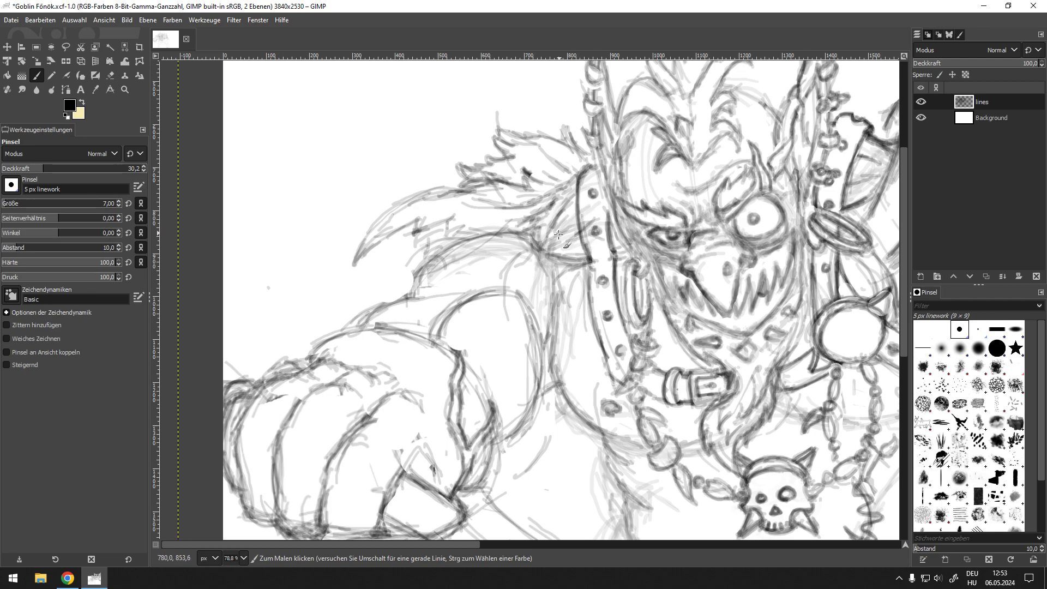
Lighten leftover lines between the studded strap and upper arm, and touch up the fur near the neck with the Paintbrush
{"action": "scroll", "coordinate": [559, 234], "scroll_direction": "down", "scroll_amount": 4}
{"action": "scroll", "coordinate": [559, 235], "scroll_direction": "left", "scroll_amount": 2}
{"action": "key", "text": "shift+e"}
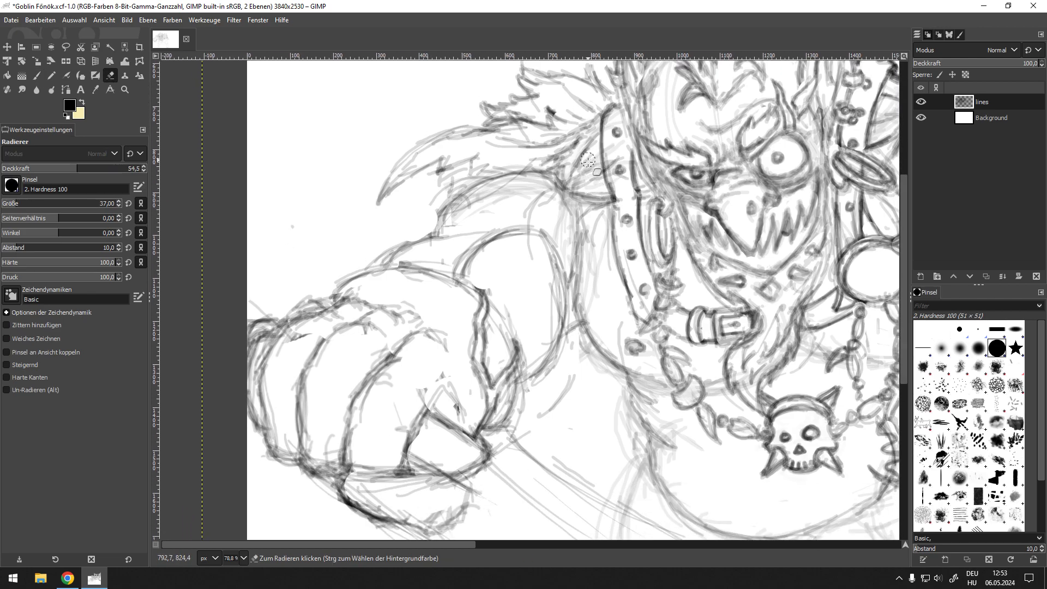
{"action": "left_click_drag", "start_coordinate": [594, 189], "coordinate": [493, 284]}
{"action": "key", "text": "p"}
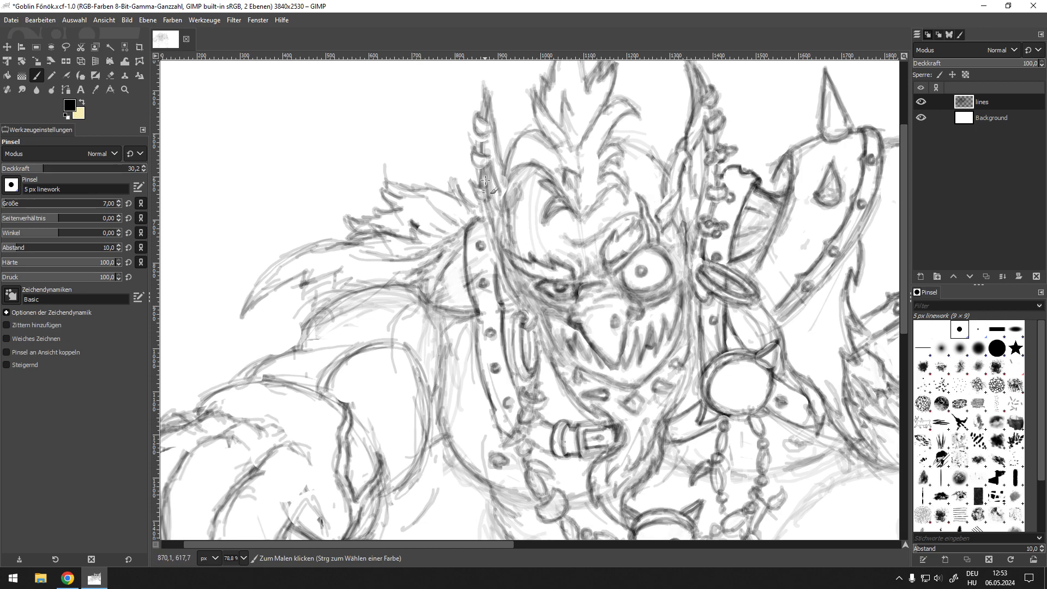
{"action": "left_click_drag", "start_coordinate": [520, 211], "coordinate": [550, 158]}
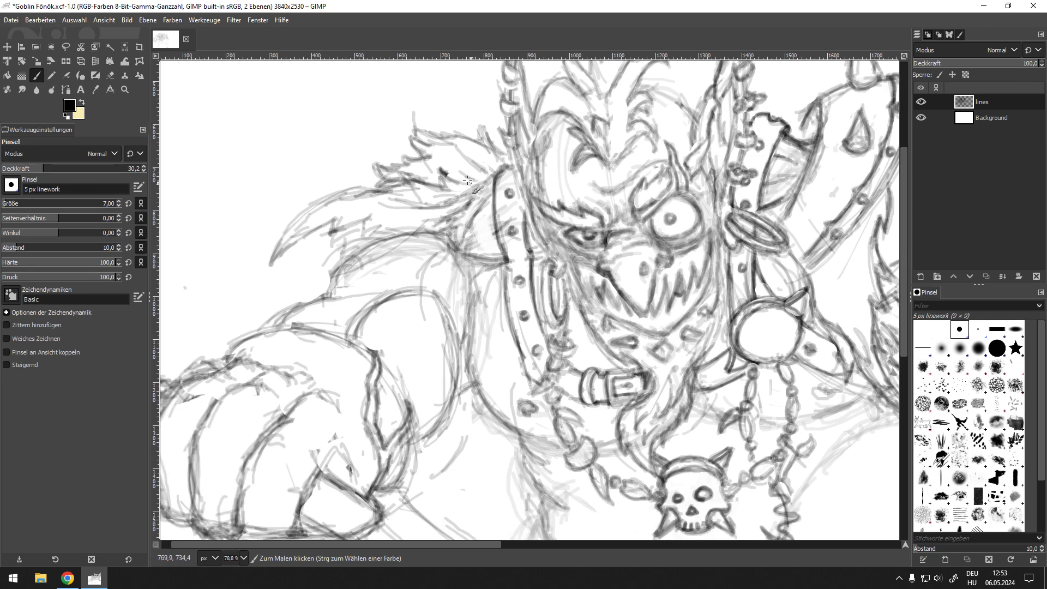
{"action": "left_click_drag", "start_coordinate": [490, 215], "coordinate": [469, 306]}
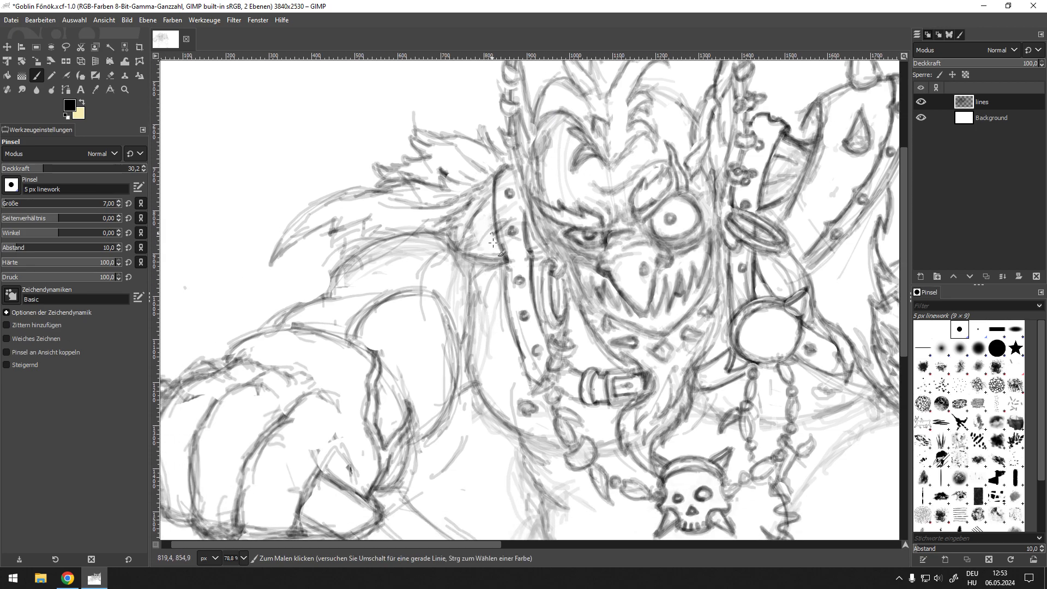
Fade the shoulder pad's lower edge beside the studded strap and sketch light fur strands down toward the armpit
{"action": "key", "text": "shift+e"}
{"action": "mouse_move", "coordinate": [489, 263]}
{"action": "left_mouse_down"}
{"action": "mouse_move", "coordinate": [488, 343]}
{"action": "mouse_move", "coordinate": [501, 290]}
{"action": "mouse_move", "coordinate": [532, 290]}
{"action": "left_mouse_up"}
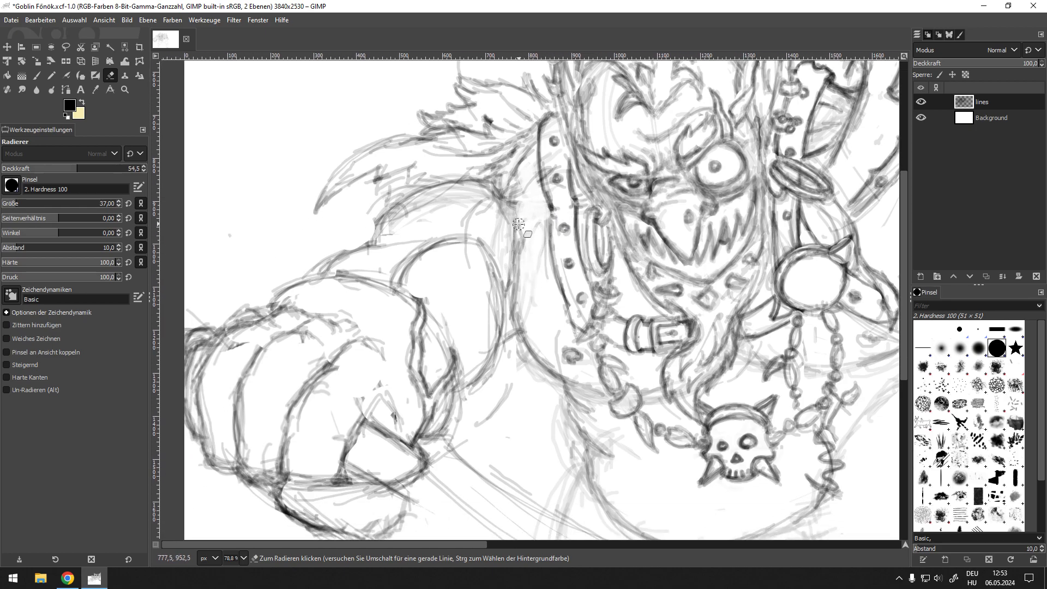
{"action": "key", "text": "p"}
{"action": "mouse_move", "coordinate": [507, 221]}
{"action": "left_mouse_down"}
{"action": "mouse_move", "coordinate": [498, 245]}
{"action": "mouse_move", "coordinate": [525, 227]}
{"action": "mouse_move", "coordinate": [525, 246]}
{"action": "mouse_move", "coordinate": [532, 239]}
{"action": "mouse_move", "coordinate": [544, 402]}
{"action": "left_mouse_up"}
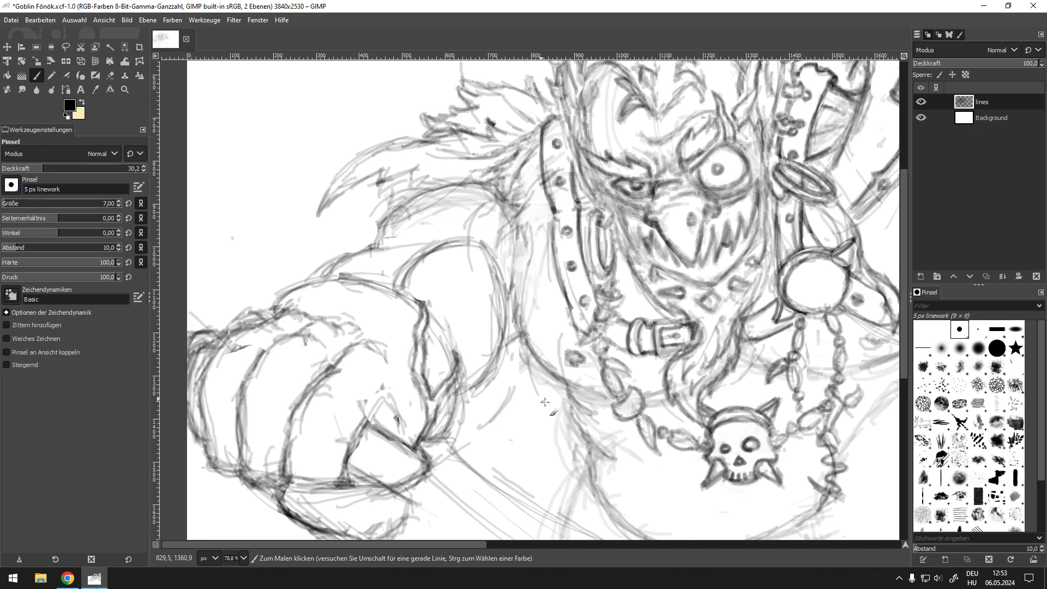
Fade the old chest lines beside the armpit and draw darker fur strands hanging between the upper arm and studded strap
{"action": "key", "text": "shift+e"}
{"action": "left_click_drag", "start_coordinate": [531, 334], "coordinate": [443, 324]}
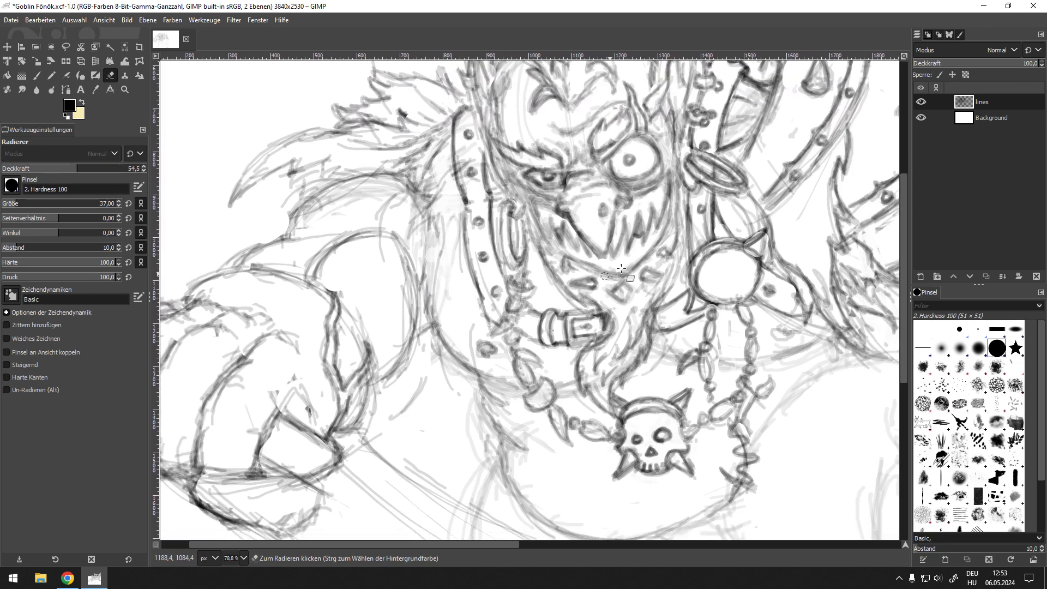
{"action": "mouse_move", "coordinate": [564, 248]}
{"action": "left_mouse_down"}
{"action": "mouse_move", "coordinate": [531, 256]}
{"action": "mouse_move", "coordinate": [601, 246]}
{"action": "left_mouse_up"}
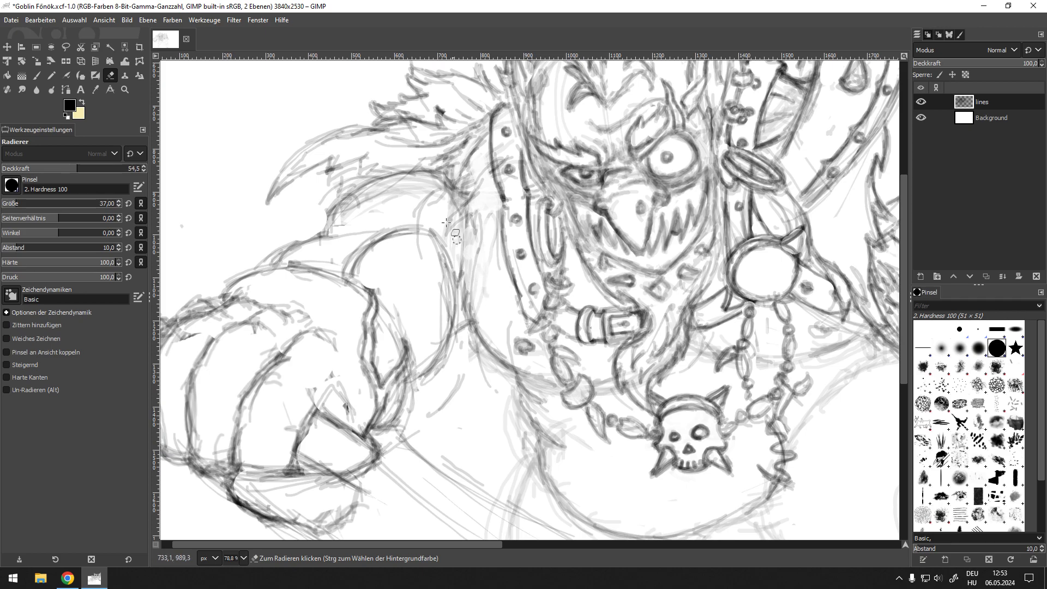
{"action": "key", "text": "p"}
{"action": "mouse_move", "coordinate": [480, 205]}
{"action": "left_mouse_down"}
{"action": "mouse_move", "coordinate": [461, 170]}
{"action": "mouse_move", "coordinate": [437, 210]}
{"action": "mouse_move", "coordinate": [463, 205]}
{"action": "mouse_move", "coordinate": [454, 245]}
{"action": "mouse_move", "coordinate": [487, 223]}
{"action": "mouse_move", "coordinate": [454, 277]}
{"action": "left_mouse_up"}
{"action": "left_click_drag", "start_coordinate": [485, 226], "coordinate": [455, 283]}
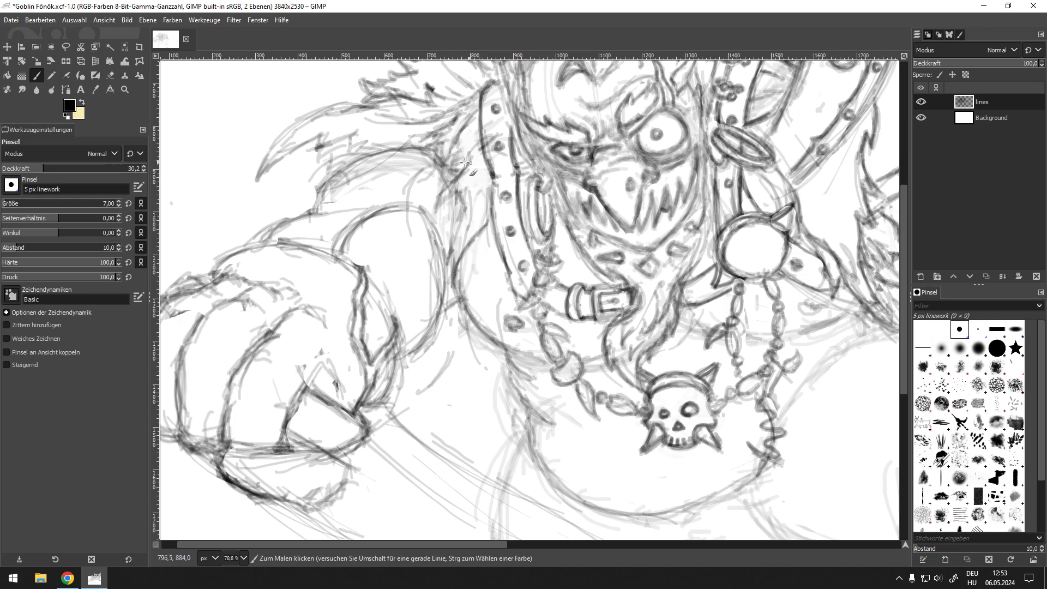
{"action": "mouse_move", "coordinate": [468, 159]}
{"action": "left_mouse_down"}
{"action": "mouse_move", "coordinate": [455, 177]}
{"action": "mouse_move", "coordinate": [448, 246]}
{"action": "mouse_move", "coordinate": [462, 213]}
{"action": "left_mouse_up"}
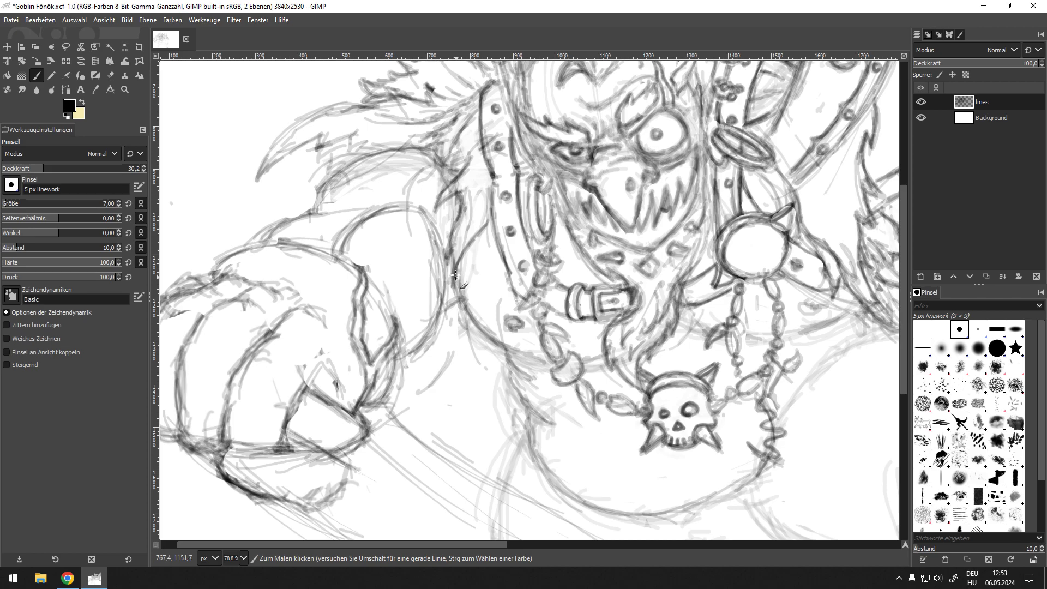
Fade the old shoulder outline where it meets the fur beside the studded strap
{"action": "scroll", "coordinate": [484, 199], "scroll_direction": "up", "scroll_amount": 1}
{"action": "scroll", "coordinate": [484, 199], "scroll_direction": "left", "scroll_amount": 1}
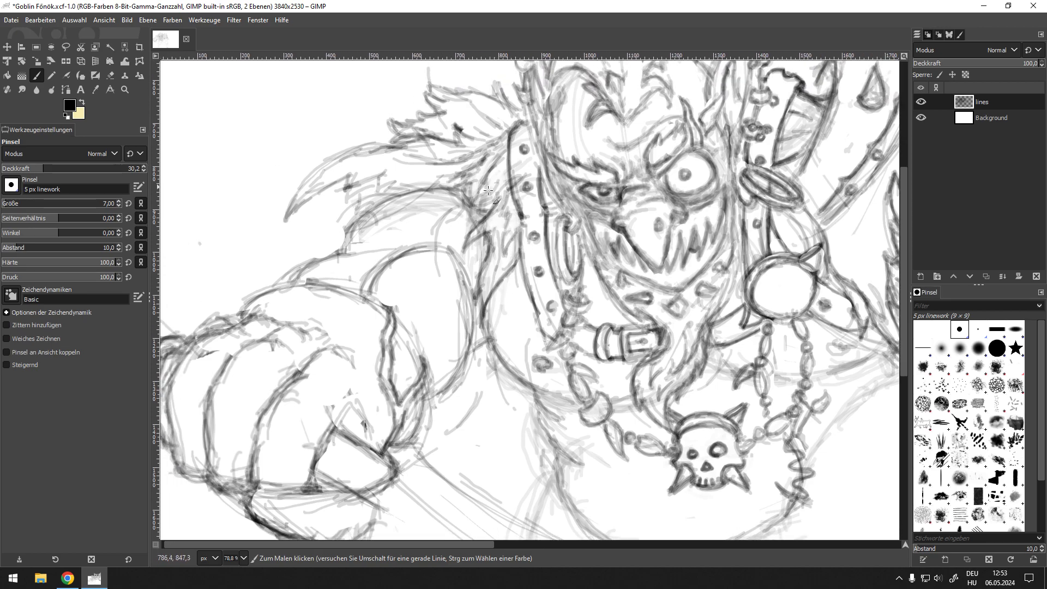
{"action": "scroll", "coordinate": [439, 264], "scroll_direction": "down", "scroll_amount": 5}
{"action": "scroll", "coordinate": [440, 263], "scroll_direction": "up", "scroll_amount": 4}
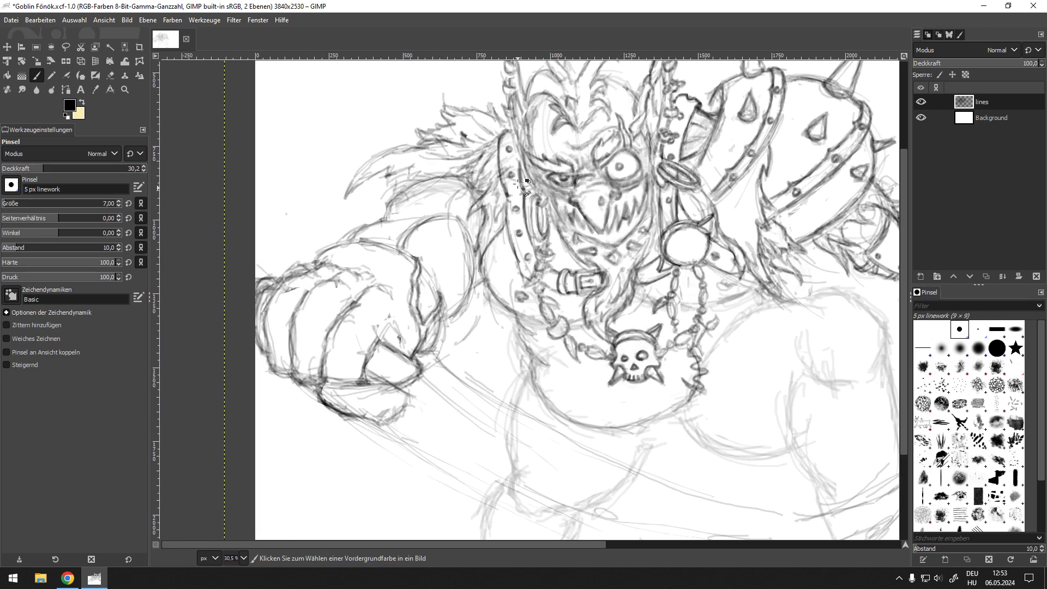
{"action": "scroll", "coordinate": [462, 177], "scroll_direction": "up", "scroll_amount": 3}
{"action": "key", "text": "shift+e"}
{"action": "mouse_move", "coordinate": [466, 188]}
{"action": "left_mouse_down"}
{"action": "mouse_move", "coordinate": [479, 213]}
{"action": "mouse_move", "coordinate": [437, 216]}
{"action": "left_mouse_up"}
{"action": "key", "text": "p"}
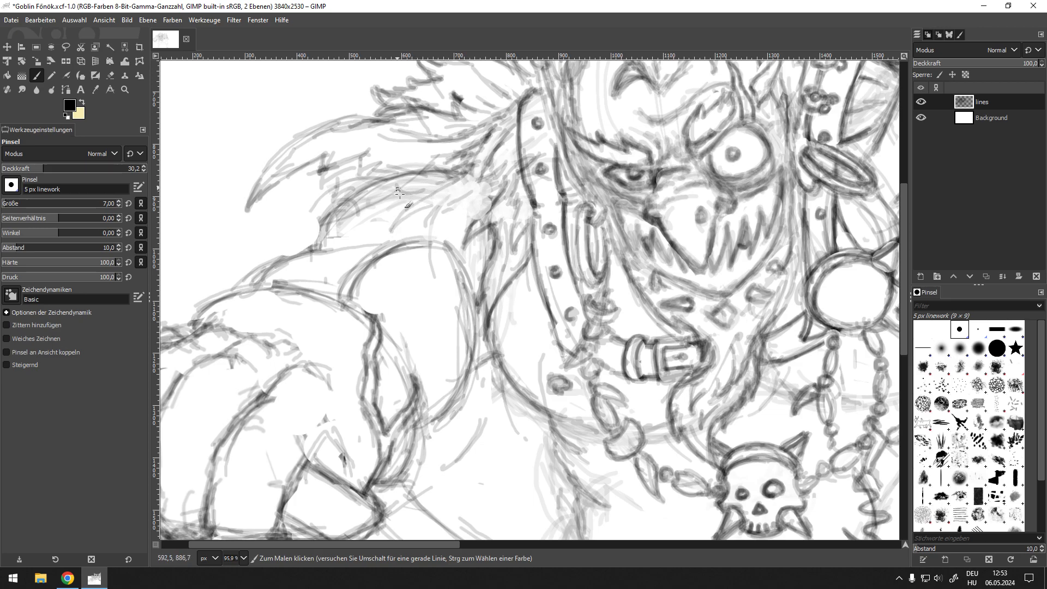
Draw pointed fur strands over the faded shoulder outline, sweeping from the studded strap toward the upper arm
{"action": "left_click_drag", "start_coordinate": [406, 195], "coordinate": [456, 176]}
{"action": "left_click_drag", "start_coordinate": [394, 229], "coordinate": [460, 171]}
{"action": "left_click_drag", "start_coordinate": [397, 187], "coordinate": [443, 179]}
{"action": "left_click_drag", "start_coordinate": [393, 228], "coordinate": [442, 180]}
{"action": "left_click_drag", "start_coordinate": [393, 225], "coordinate": [472, 184]}
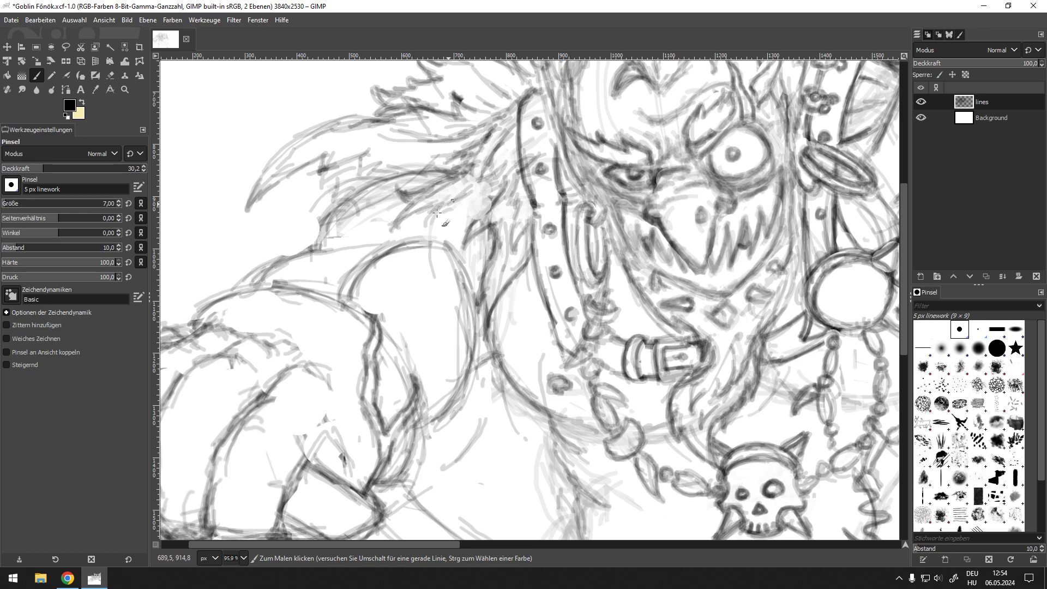
{"action": "mouse_move", "coordinate": [431, 238]}
{"action": "left_mouse_down"}
{"action": "mouse_move", "coordinate": [453, 199]}
{"action": "mouse_move", "coordinate": [490, 192]}
{"action": "mouse_move", "coordinate": [488, 155]}
{"action": "left_mouse_up"}
{"action": "left_click_drag", "start_coordinate": [453, 201], "coordinate": [470, 181]}
{"action": "mouse_move", "coordinate": [428, 234]}
{"action": "left_mouse_down"}
{"action": "mouse_move", "coordinate": [478, 201]}
{"action": "mouse_move", "coordinate": [470, 169]}
{"action": "left_mouse_up"}
{"action": "left_click_drag", "start_coordinate": [433, 183], "coordinate": [408, 188]}
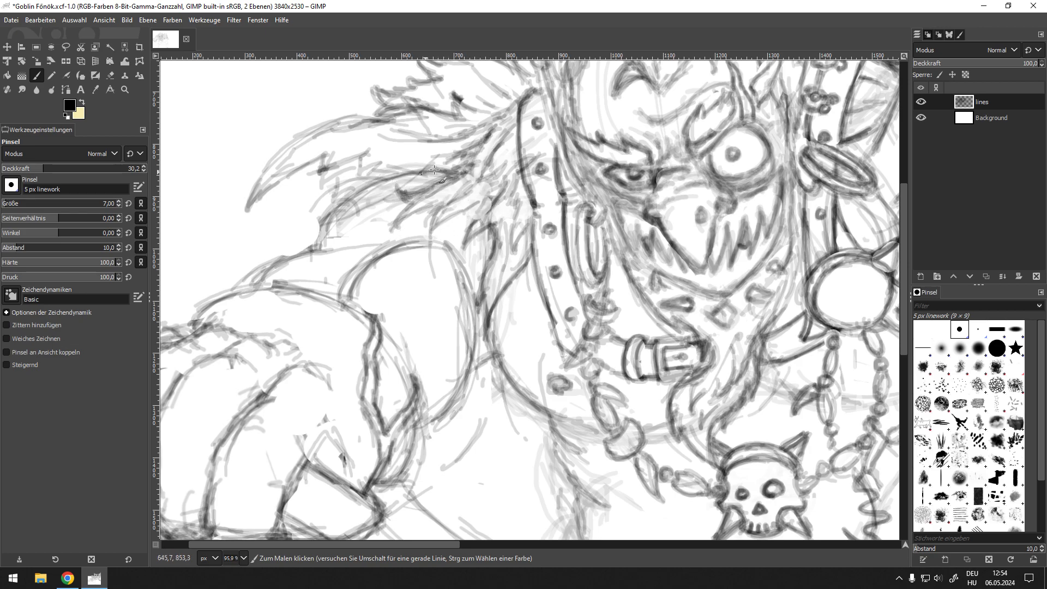
Undo the last fur strokes and sketch jagged fur tufts along the pelt's lower edge toward its outer tip
{"action": "key", "text": "ctrl+z"}
{"action": "key", "text": "ctrl+z"}
{"action": "key", "text": "ctrl+z"}
{"action": "left_click_drag", "start_coordinate": [450, 162], "coordinate": [385, 206]}
{"action": "left_click_drag", "start_coordinate": [371, 166], "coordinate": [360, 188]}
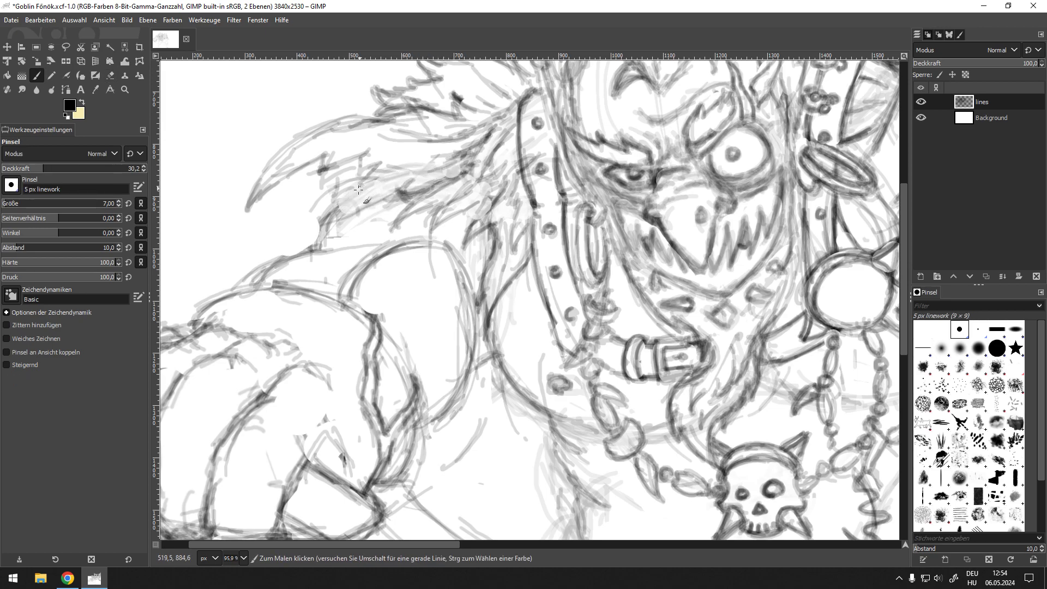
{"action": "left_click_drag", "start_coordinate": [417, 171], "coordinate": [389, 185]}
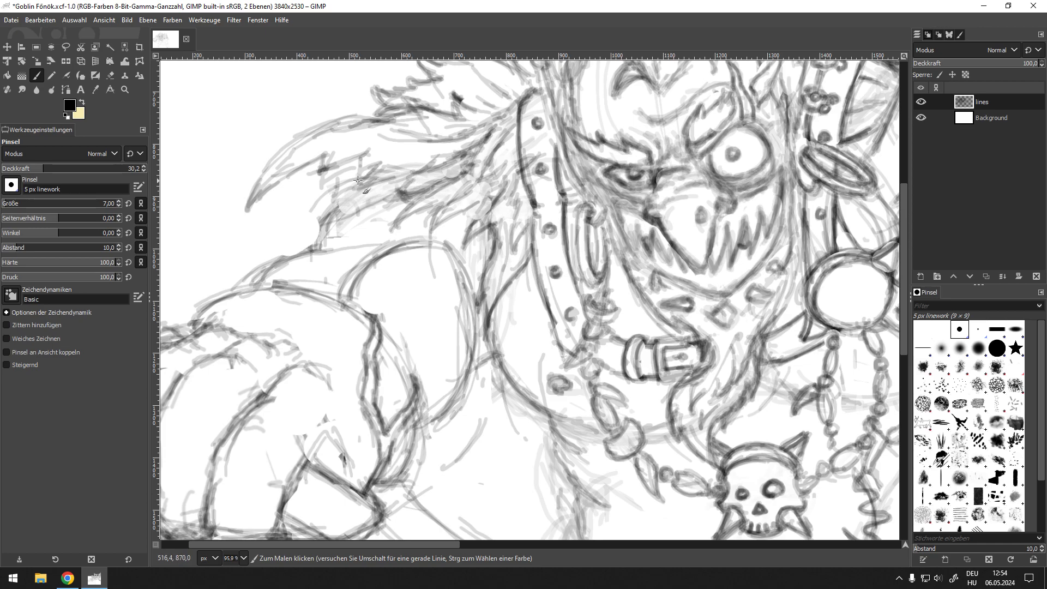
{"action": "left_click_drag", "start_coordinate": [377, 165], "coordinate": [357, 179]}
{"action": "mouse_move", "coordinate": [368, 153]}
{"action": "left_mouse_down"}
{"action": "mouse_move", "coordinate": [354, 181]}
{"action": "mouse_move", "coordinate": [330, 174]}
{"action": "left_mouse_up"}
{"action": "left_click_drag", "start_coordinate": [443, 177], "coordinate": [448, 227]}
{"action": "left_click_drag", "start_coordinate": [448, 227], "coordinate": [429, 277]}
Touch up the shoulder pelt's fur with short strokes where its lower tufts meet the upper arm
{"action": "scroll", "coordinate": [428, 277], "scroll_direction": "up", "scroll_amount": 3}
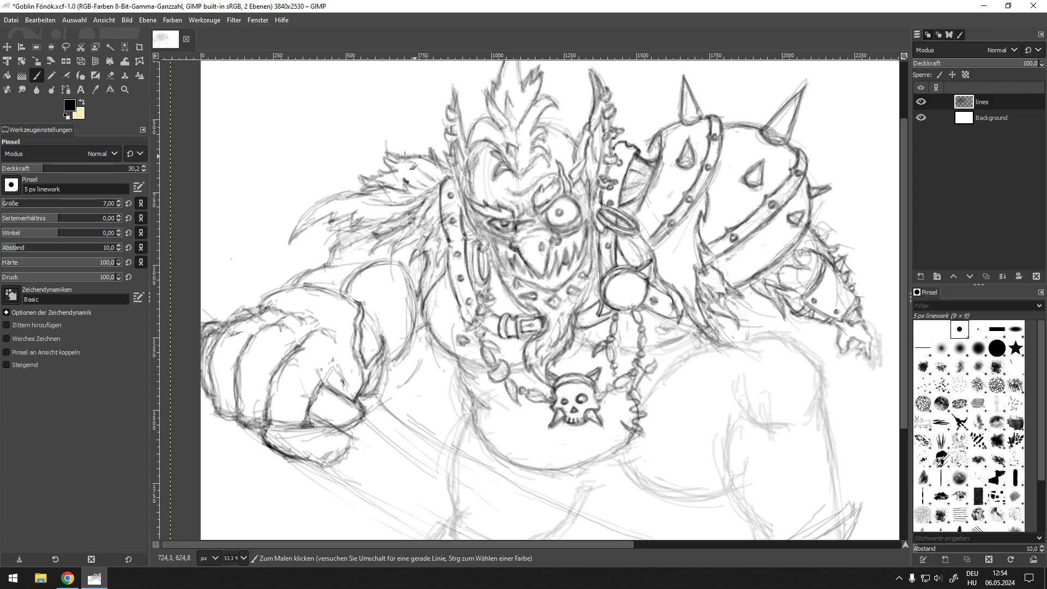
{"action": "mouse_move", "coordinate": [378, 188]}
{"action": "left_mouse_down"}
{"action": "mouse_move", "coordinate": [313, 209]}
{"action": "mouse_move", "coordinate": [291, 240]}
{"action": "mouse_move", "coordinate": [328, 203]}
{"action": "mouse_move", "coordinate": [297, 232]}
{"action": "mouse_move", "coordinate": [341, 214]}
{"action": "mouse_move", "coordinate": [373, 222]}
{"action": "left_mouse_up"}
{"action": "left_click_drag", "start_coordinate": [440, 198], "coordinate": [419, 224]}
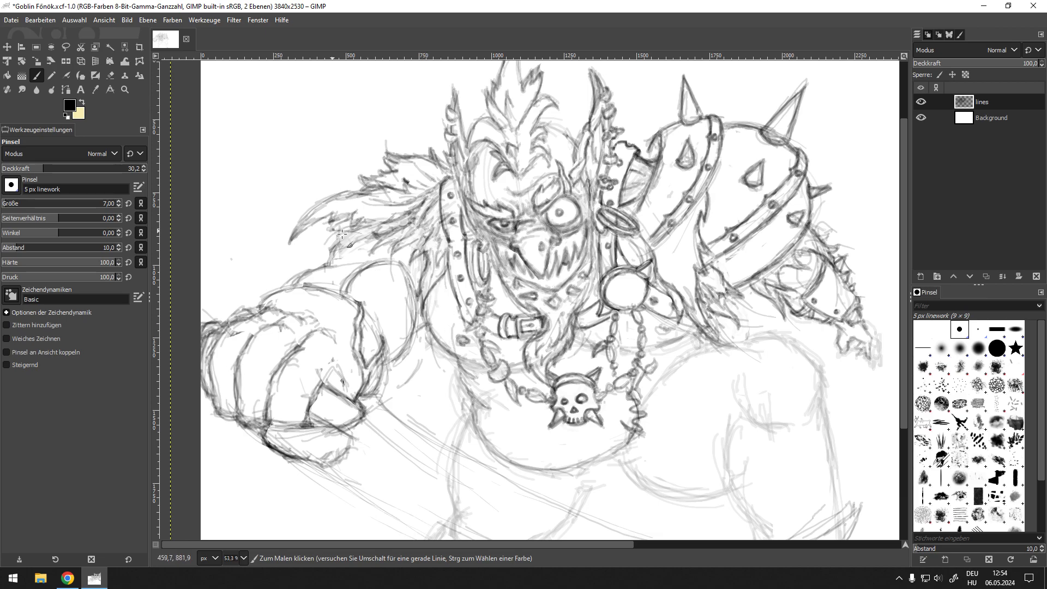
{"action": "scroll", "coordinate": [366, 244], "scroll_direction": "up", "scroll_amount": 3}
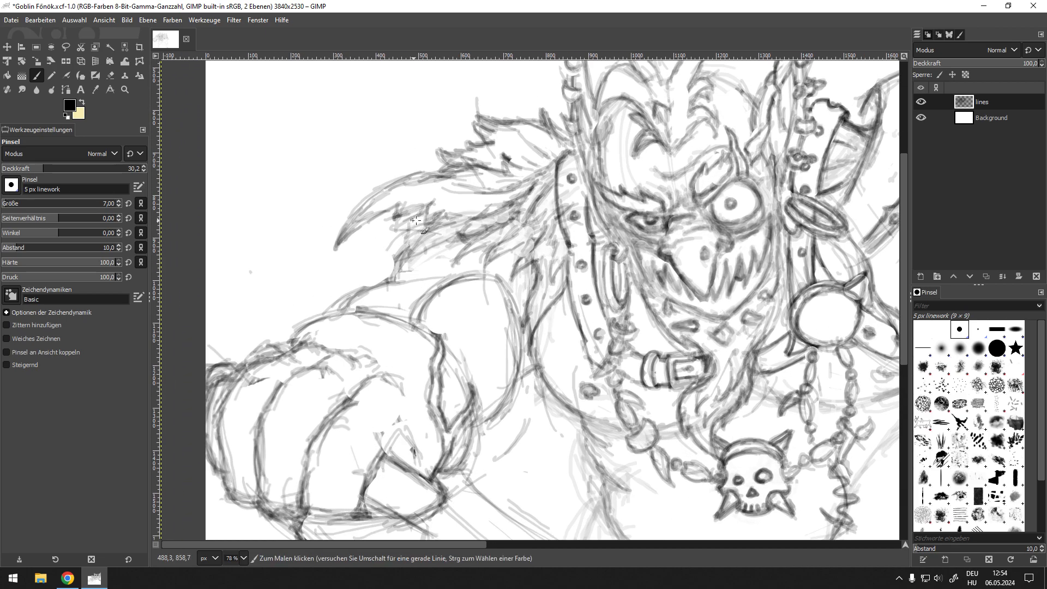
{"action": "left_click_drag", "start_coordinate": [404, 247], "coordinate": [437, 236]}
{"action": "left_click_drag", "start_coordinate": [592, 293], "coordinate": [564, 200]}
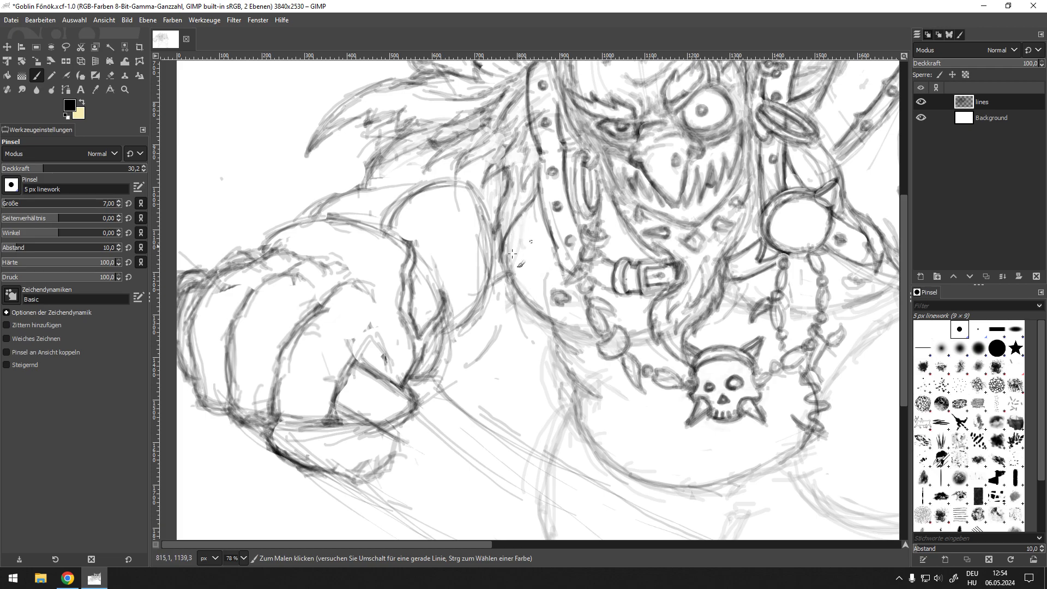
{"action": "left_click_drag", "start_coordinate": [555, 265], "coordinate": [506, 293]}
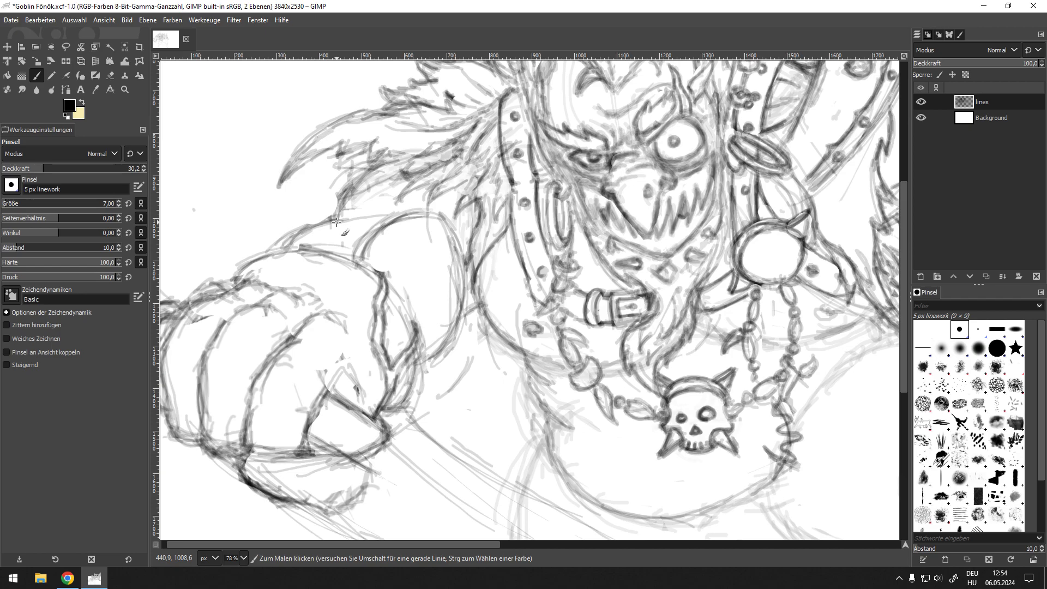
{"action": "mouse_move", "coordinate": [524, 275]}
{"action": "left_mouse_down"}
{"action": "mouse_move", "coordinate": [557, 169]}
{"action": "mouse_move", "coordinate": [566, 180]}
{"action": "left_mouse_up"}
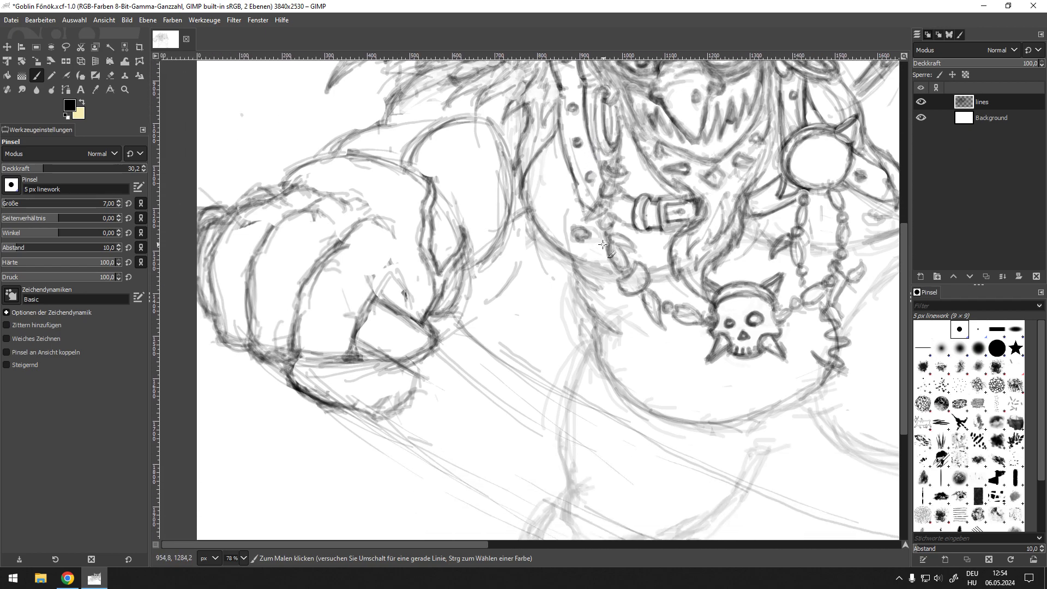
Fade the old stud below the studded strap's lower end and sketch the first curves of an oval ring there
{"action": "scroll", "coordinate": [615, 221], "scroll_direction": "up", "scroll_amount": 7, "text": "ctrl"}
{"action": "key", "text": "shift+e"}
{"action": "left_click_drag", "start_coordinate": [495, 289], "coordinate": [512, 283]}
{"action": "scroll", "coordinate": [551, 282], "scroll_direction": "down", "scroll_amount": 2, "text": "ctrl"}
{"action": "key", "text": "p"}
{"action": "mouse_move", "coordinate": [625, 163]}
{"action": "left_mouse_down"}
{"action": "mouse_move", "coordinate": [579, 226]}
{"action": "mouse_move", "coordinate": [564, 271]}
{"action": "left_mouse_up"}
{"action": "left_click_drag", "start_coordinate": [530, 135], "coordinate": [545, 213]}
{"action": "left_click_drag", "start_coordinate": [544, 344], "coordinate": [635, 169]}
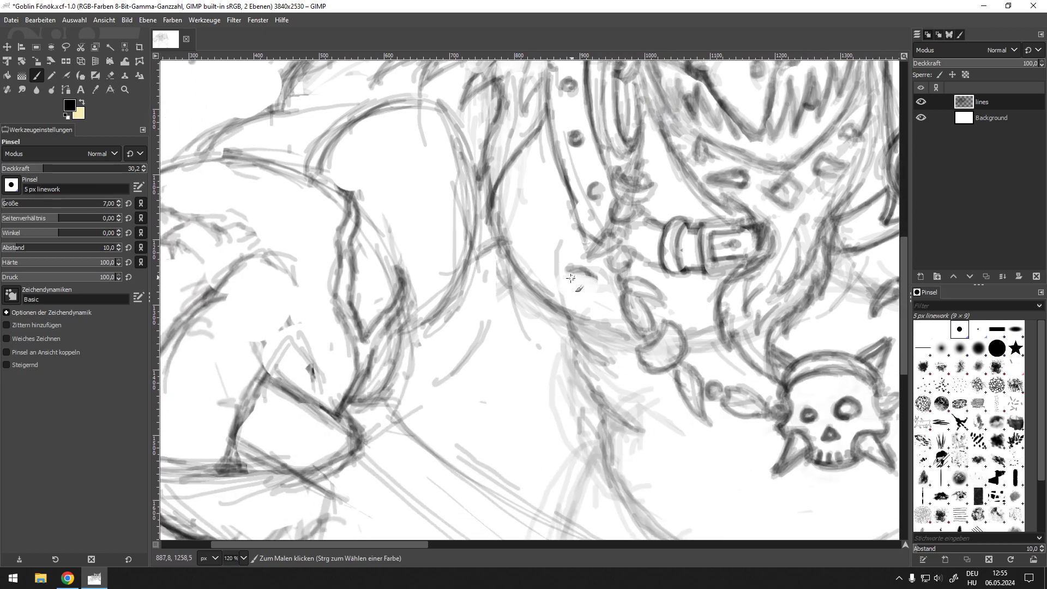
{"action": "left_click_drag", "start_coordinate": [582, 280], "coordinate": [570, 312]}
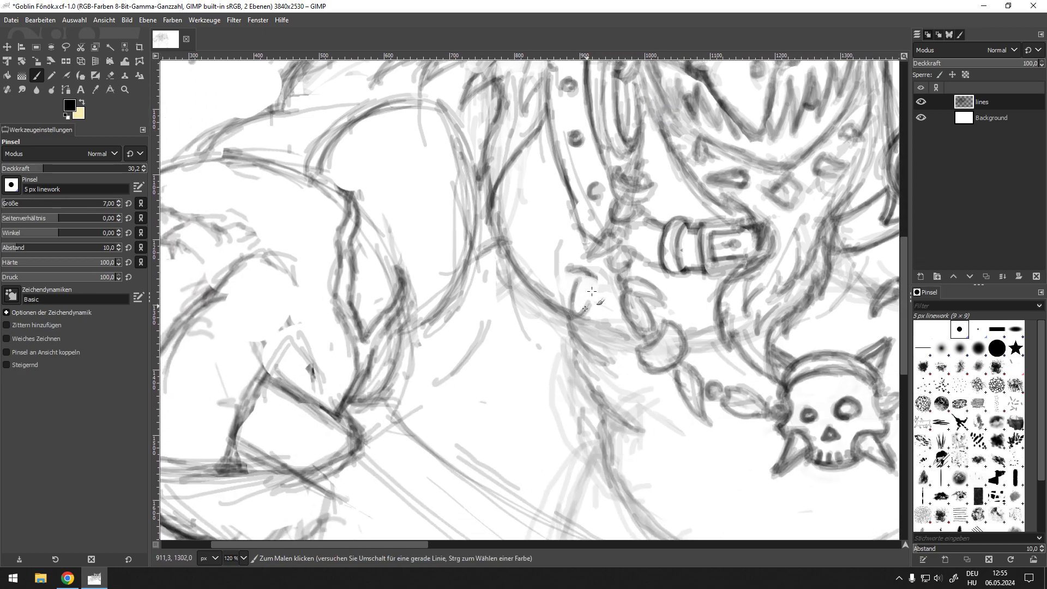
Clear the chest outline and stray strokes around the new ring, and rework its curved edge
{"action": "key", "text": "shift+e"}
{"action": "mouse_move", "coordinate": [563, 311]}
{"action": "left_mouse_down"}
{"action": "mouse_move", "coordinate": [575, 318]}
{"action": "mouse_move", "coordinate": [591, 290]}
{"action": "left_mouse_up"}
{"action": "key", "text": "p"}
{"action": "left_click_drag", "start_coordinate": [585, 291], "coordinate": [581, 303]}
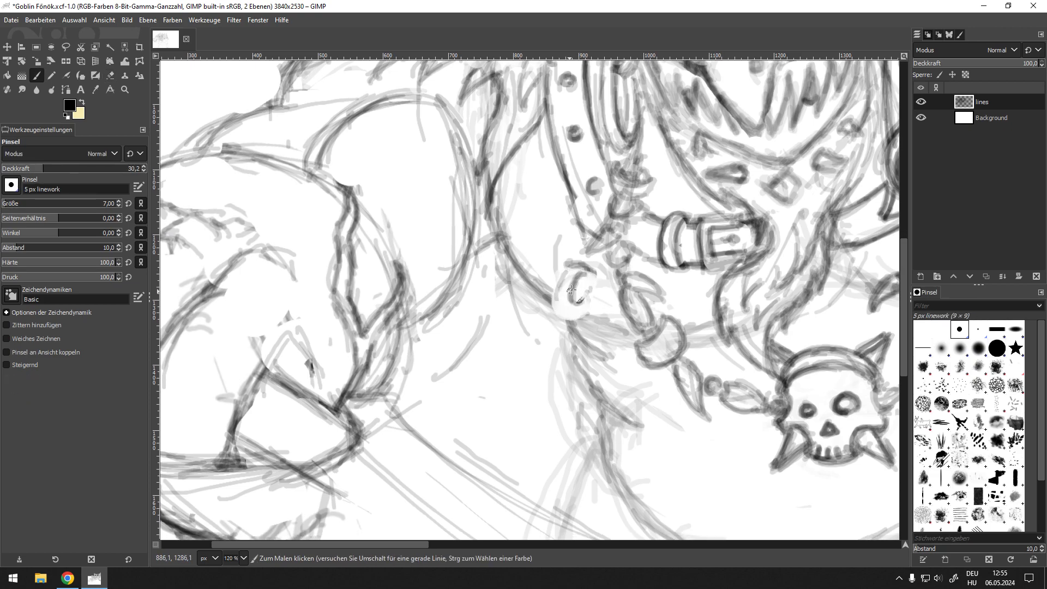
{"action": "key", "text": "shift+e"}
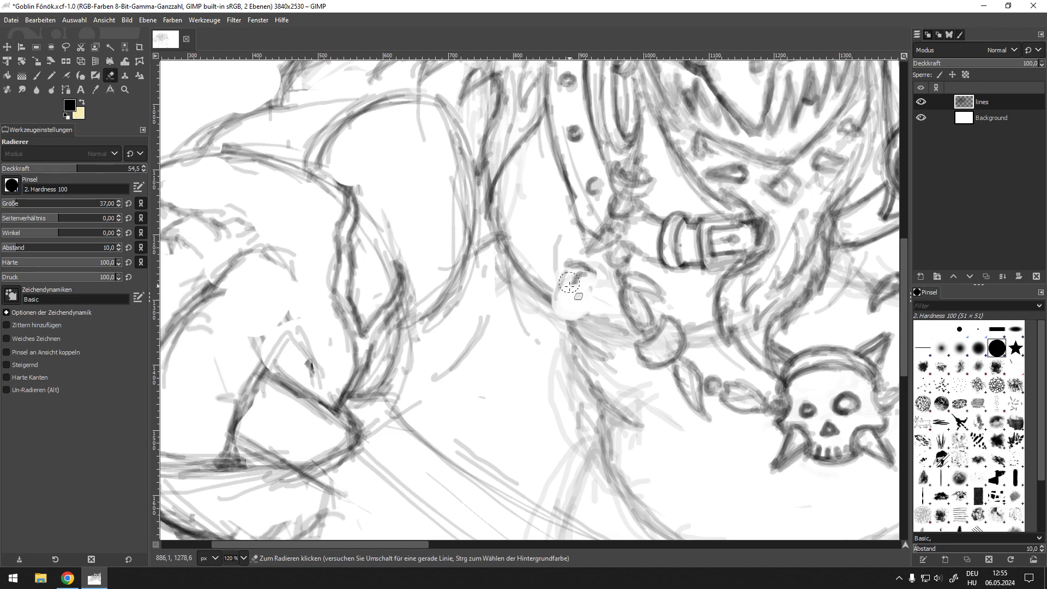
{"action": "key", "text": "p"}
{"action": "key", "text": "shift+e"}
{"action": "mouse_move", "coordinate": [568, 306]}
{"action": "left_mouse_down"}
{"action": "mouse_move", "coordinate": [566, 316]}
{"action": "mouse_move", "coordinate": [579, 277]}
{"action": "left_mouse_up"}
{"action": "key", "text": "p"}
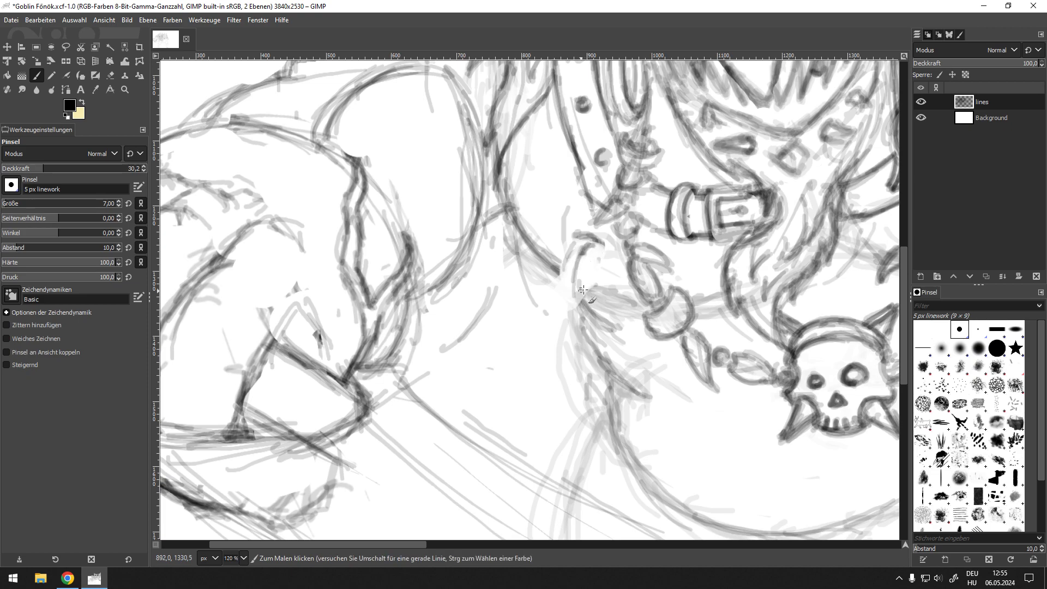
Draw the narrow oval ring with a darker inner rim over the chest outline below the studded strap
{"action": "mouse_move", "coordinate": [567, 280]}
{"action": "left_mouse_down"}
{"action": "mouse_move", "coordinate": [590, 240]}
{"action": "mouse_move", "coordinate": [570, 284]}
{"action": "mouse_move", "coordinate": [596, 245]}
{"action": "left_mouse_up"}
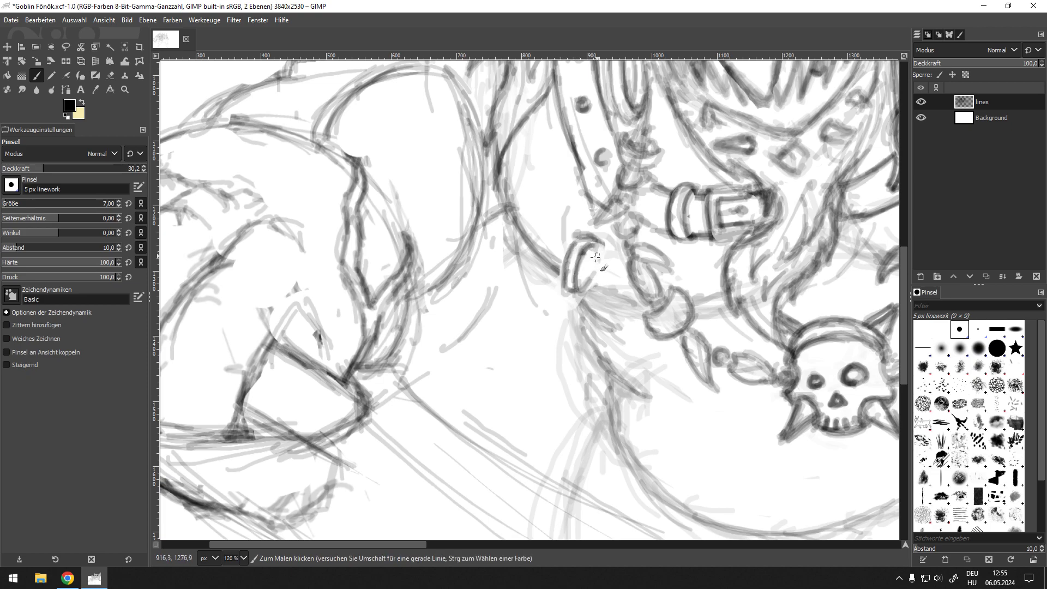
{"action": "mouse_move", "coordinate": [576, 289]}
{"action": "left_mouse_down"}
{"action": "mouse_move", "coordinate": [567, 256]}
{"action": "mouse_move", "coordinate": [579, 248]}
{"action": "left_mouse_up"}
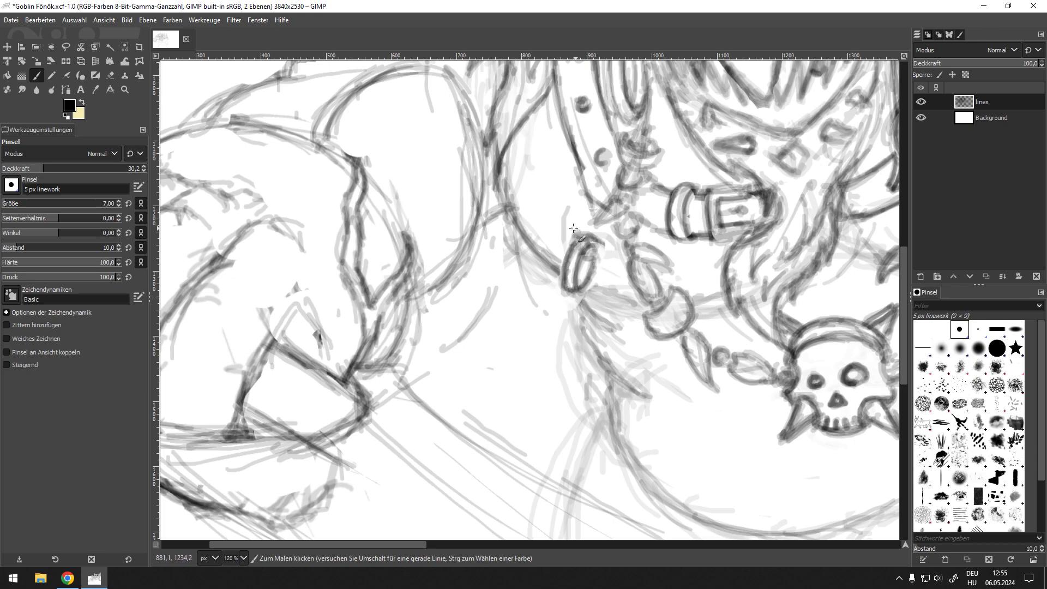
{"action": "mouse_move", "coordinate": [595, 253]}
{"action": "left_mouse_down"}
{"action": "mouse_move", "coordinate": [551, 280]}
{"action": "mouse_move", "coordinate": [524, 319]}
{"action": "left_mouse_up"}
{"action": "scroll", "coordinate": [526, 322], "scroll_direction": "down", "scroll_amount": 3}
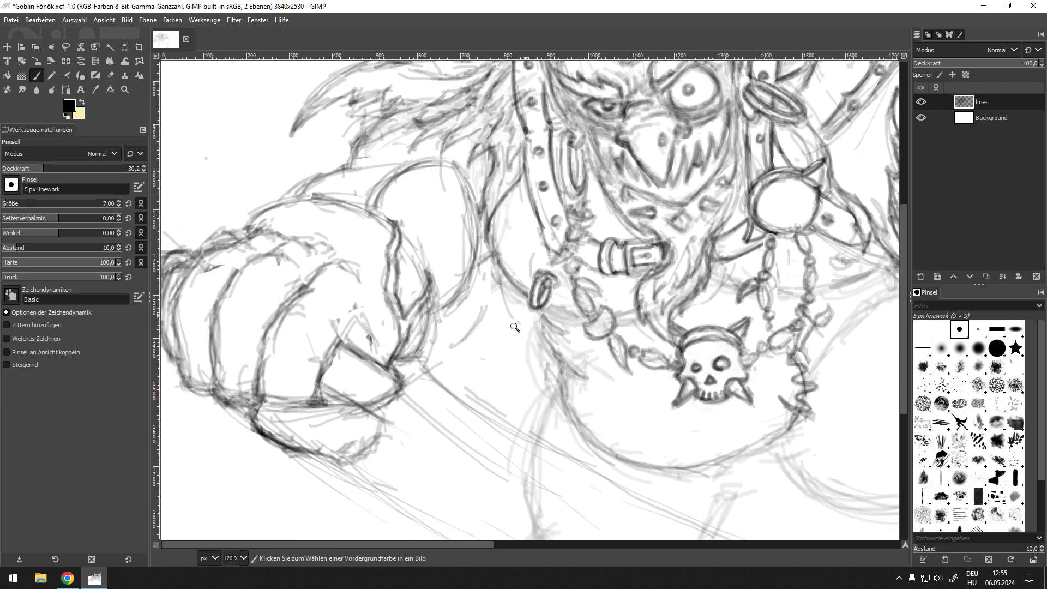
Draw a matching oval ring on the other side of the chest, below the strap beside the round medallion
{"action": "left_click_drag", "start_coordinate": [554, 319], "coordinate": [499, 370]}
{"action": "left_click_drag", "start_coordinate": [781, 340], "coordinate": [616, 218]}
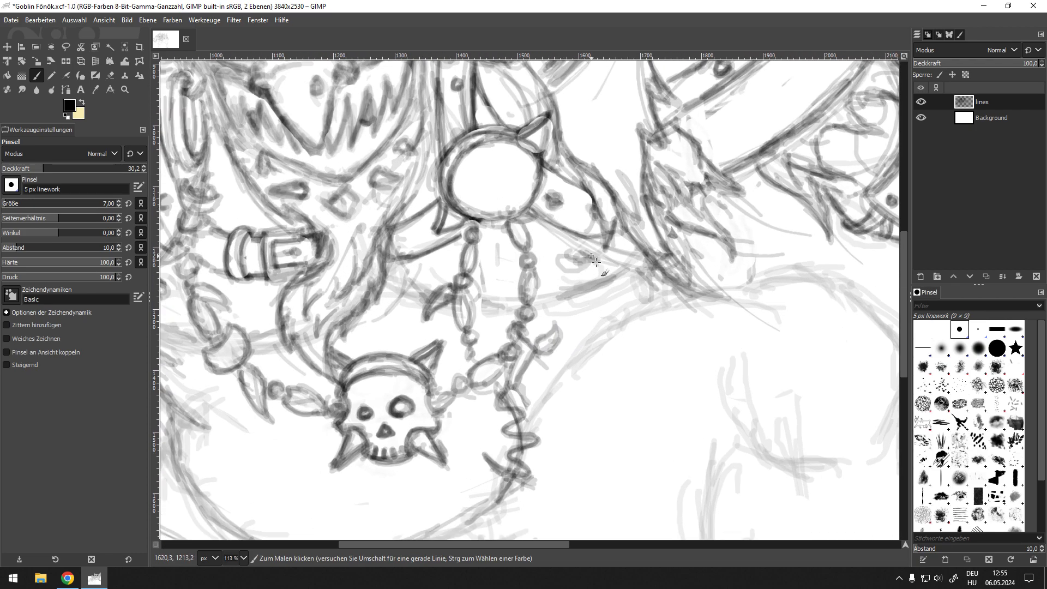
{"action": "left_click_drag", "start_coordinate": [606, 261], "coordinate": [608, 285]}
{"action": "mouse_move", "coordinate": [587, 246]}
{"action": "left_mouse_down"}
{"action": "mouse_move", "coordinate": [612, 286]}
{"action": "mouse_move", "coordinate": [590, 283]}
{"action": "mouse_move", "coordinate": [602, 252]}
{"action": "mouse_move", "coordinate": [605, 275]}
{"action": "mouse_move", "coordinate": [604, 261]}
{"action": "mouse_move", "coordinate": [594, 282]}
{"action": "left_mouse_up"}
{"action": "scroll", "coordinate": [755, 246], "scroll_direction": "down", "scroll_amount": 3}
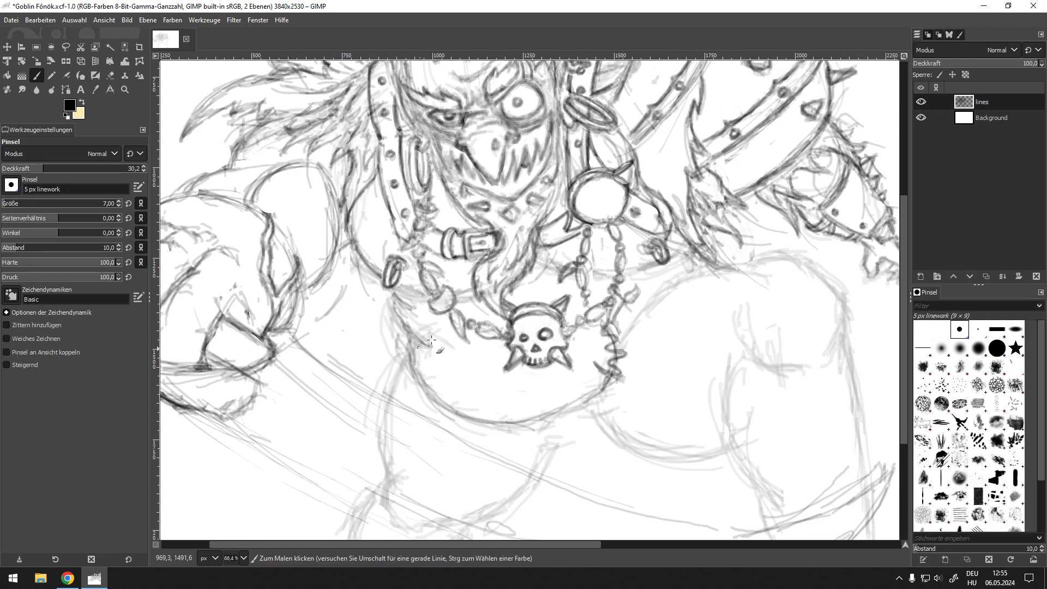
Draw a jagged stitched scar on the goblin's forehead, running down to the bulging eye
{"action": "left_click_drag", "start_coordinate": [468, 291], "coordinate": [504, 324]}
{"action": "key", "text": "ctrl"}
{"action": "scroll", "coordinate": [423, 290], "scroll_direction": "up", "scroll_amount": 3}
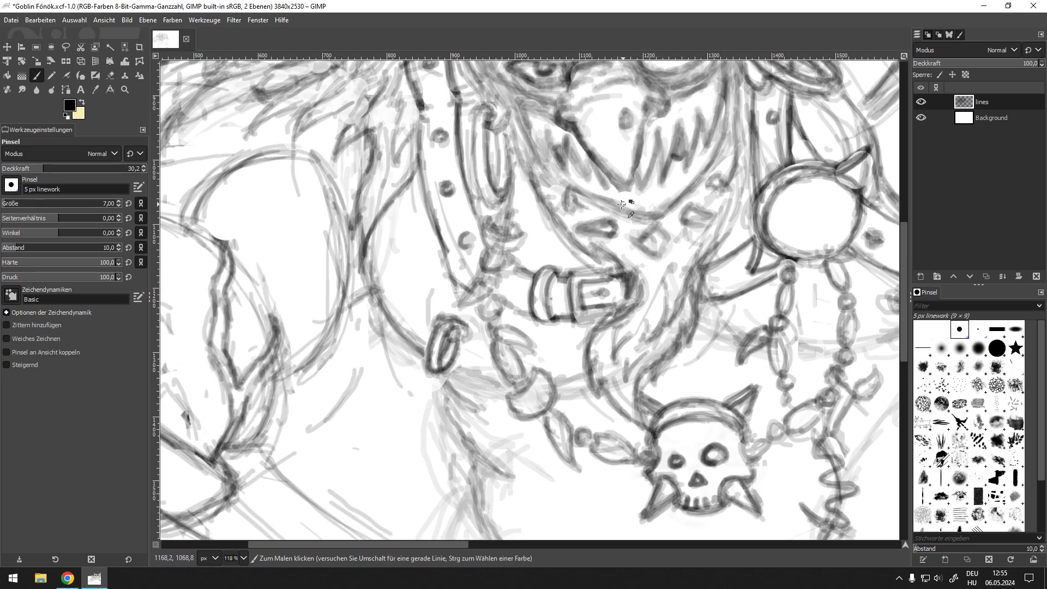
{"action": "scroll", "coordinate": [621, 204], "scroll_direction": "down", "scroll_amount": 3}
{"action": "scroll", "coordinate": [522, 360], "scroll_direction": "up", "scroll_amount": 2}
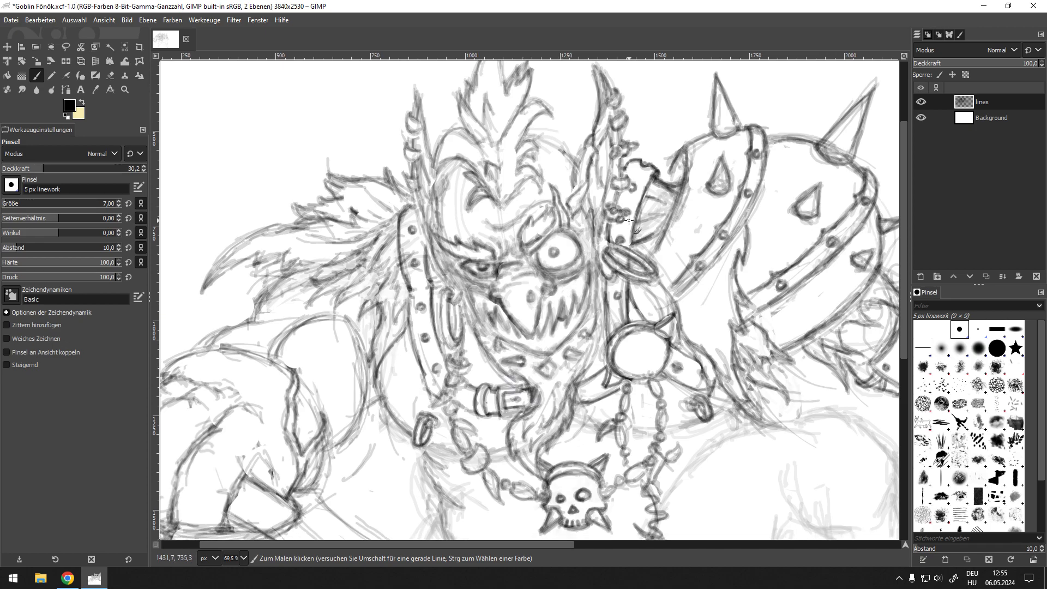
{"action": "scroll", "coordinate": [605, 242], "scroll_direction": "up", "scroll_amount": 2}
{"action": "scroll", "coordinate": [575, 231], "scroll_direction": "up", "scroll_amount": 2}
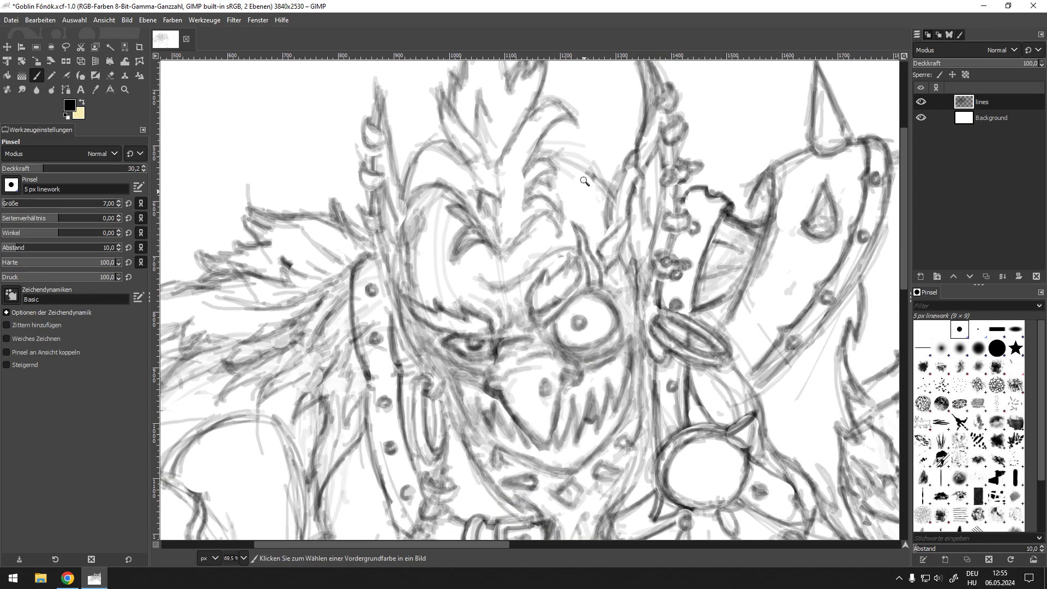
{"action": "mouse_move", "coordinate": [574, 232]}
{"action": "left_mouse_down"}
{"action": "mouse_move", "coordinate": [572, 192]}
{"action": "mouse_move", "coordinate": [570, 203]}
{"action": "mouse_move", "coordinate": [586, 168]}
{"action": "mouse_move", "coordinate": [580, 152]}
{"action": "mouse_move", "coordinate": [572, 231]}
{"action": "mouse_move", "coordinate": [574, 153]}
{"action": "mouse_move", "coordinate": [572, 230]}
{"action": "mouse_move", "coordinate": [563, 213]}
{"action": "mouse_move", "coordinate": [571, 216]}
{"action": "mouse_move", "coordinate": [565, 200]}
{"action": "mouse_move", "coordinate": [575, 206]}
{"action": "mouse_move", "coordinate": [579, 158]}
{"action": "left_mouse_up"}
{"action": "mouse_move", "coordinate": [568, 212]}
{"action": "left_mouse_down"}
{"action": "mouse_move", "coordinate": [570, 225]}
{"action": "mouse_move", "coordinate": [578, 150]}
{"action": "left_mouse_up"}
{"action": "mouse_move", "coordinate": [576, 235]}
{"action": "left_mouse_down"}
{"action": "mouse_move", "coordinate": [605, 301]}
{"action": "mouse_move", "coordinate": [589, 288]}
{"action": "mouse_move", "coordinate": [595, 321]}
{"action": "mouse_move", "coordinate": [586, 295]}
{"action": "mouse_move", "coordinate": [609, 295]}
{"action": "mouse_move", "coordinate": [642, 196]}
{"action": "left_mouse_up"}
{"action": "scroll", "coordinate": [628, 186], "scroll_direction": "down", "scroll_amount": 5, "text": "ctrl"}
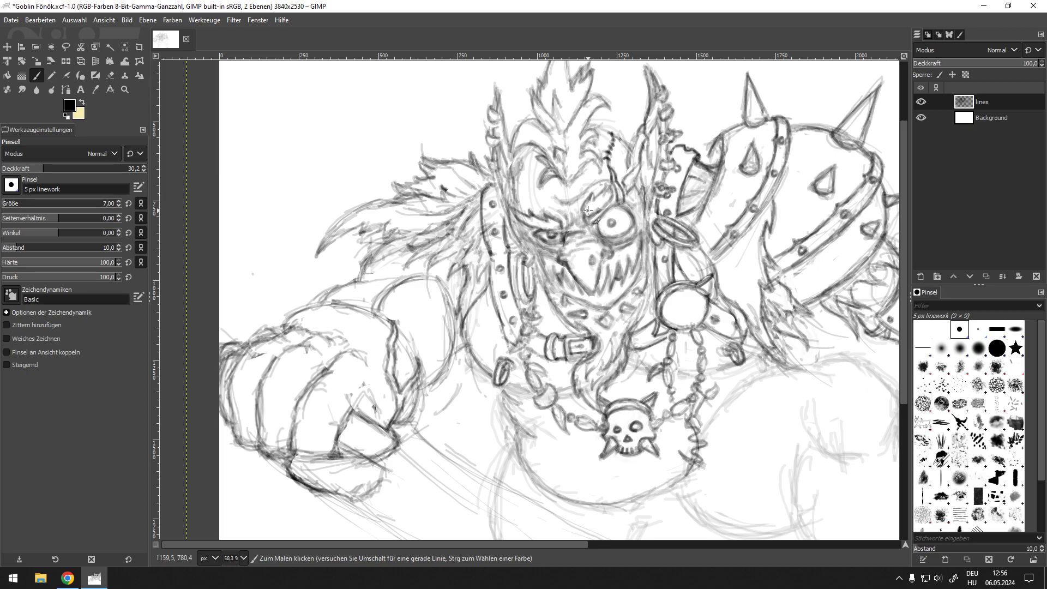
Darken the long outer fur tuft and the jagged fur edges beneath it, continuing toward the studded strap
{"action": "scroll", "coordinate": [479, 255], "scroll_direction": "up", "scroll_amount": 2, "text": "ctrl"}
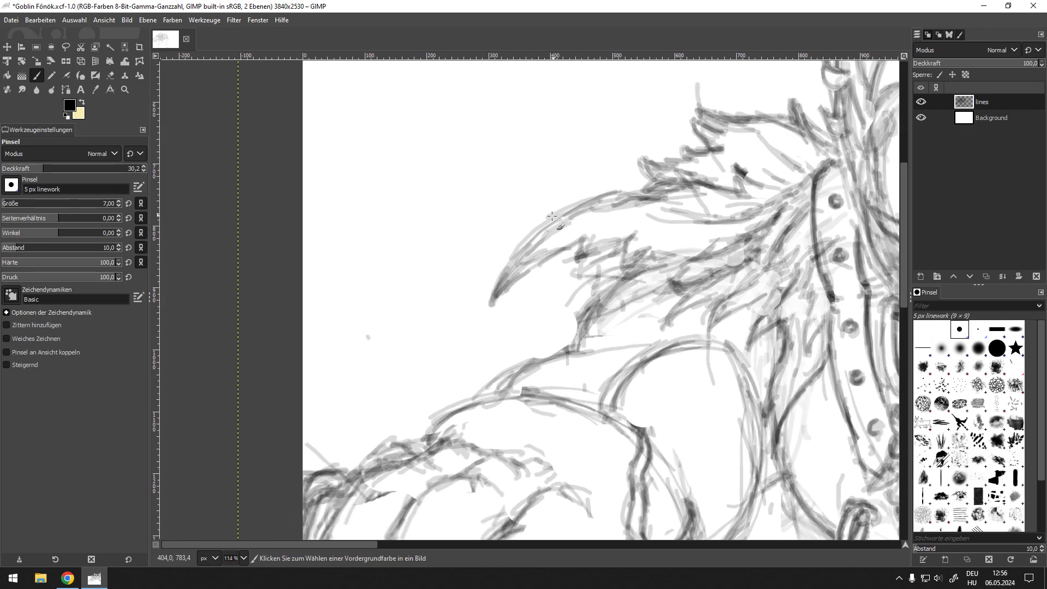
{"action": "mouse_move", "coordinate": [491, 295]}
{"action": "left_mouse_down"}
{"action": "mouse_move", "coordinate": [559, 227]}
{"action": "mouse_move", "coordinate": [512, 275]}
{"action": "mouse_move", "coordinate": [546, 241]}
{"action": "mouse_move", "coordinate": [515, 260]}
{"action": "mouse_move", "coordinate": [624, 185]}
{"action": "left_mouse_up"}
{"action": "mouse_move", "coordinate": [568, 219]}
{"action": "left_mouse_down"}
{"action": "mouse_move", "coordinate": [638, 199]}
{"action": "mouse_move", "coordinate": [558, 222]}
{"action": "left_mouse_up"}
{"action": "mouse_move", "coordinate": [495, 291]}
{"action": "left_mouse_down"}
{"action": "mouse_move", "coordinate": [585, 205]}
{"action": "mouse_move", "coordinate": [497, 289]}
{"action": "mouse_move", "coordinate": [580, 246]}
{"action": "left_mouse_up"}
{"action": "mouse_move", "coordinate": [582, 239]}
{"action": "left_mouse_down"}
{"action": "mouse_move", "coordinate": [577, 270]}
{"action": "mouse_move", "coordinate": [621, 252]}
{"action": "mouse_move", "coordinate": [595, 262]}
{"action": "mouse_move", "coordinate": [592, 287]}
{"action": "mouse_move", "coordinate": [644, 251]}
{"action": "mouse_move", "coordinate": [668, 271]}
{"action": "mouse_move", "coordinate": [709, 243]}
{"action": "mouse_move", "coordinate": [675, 280]}
{"action": "mouse_move", "coordinate": [707, 247]}
{"action": "left_mouse_up"}
{"action": "mouse_move", "coordinate": [693, 260]}
{"action": "left_mouse_down"}
{"action": "mouse_move", "coordinate": [674, 284]}
{"action": "mouse_move", "coordinate": [720, 268]}
{"action": "left_mouse_up"}
{"action": "mouse_move", "coordinate": [700, 297]}
{"action": "left_mouse_down"}
{"action": "mouse_move", "coordinate": [659, 323]}
{"action": "mouse_move", "coordinate": [720, 293]}
{"action": "left_mouse_up"}
{"action": "mouse_move", "coordinate": [731, 284]}
{"action": "left_mouse_down"}
{"action": "mouse_move", "coordinate": [678, 275]}
{"action": "mouse_move", "coordinate": [661, 327]}
{"action": "mouse_move", "coordinate": [719, 272]}
{"action": "mouse_move", "coordinate": [724, 308]}
{"action": "mouse_move", "coordinate": [707, 336]}
{"action": "mouse_move", "coordinate": [748, 299]}
{"action": "mouse_move", "coordinate": [758, 326]}
{"action": "mouse_move", "coordinate": [755, 311]}
{"action": "left_mouse_up"}
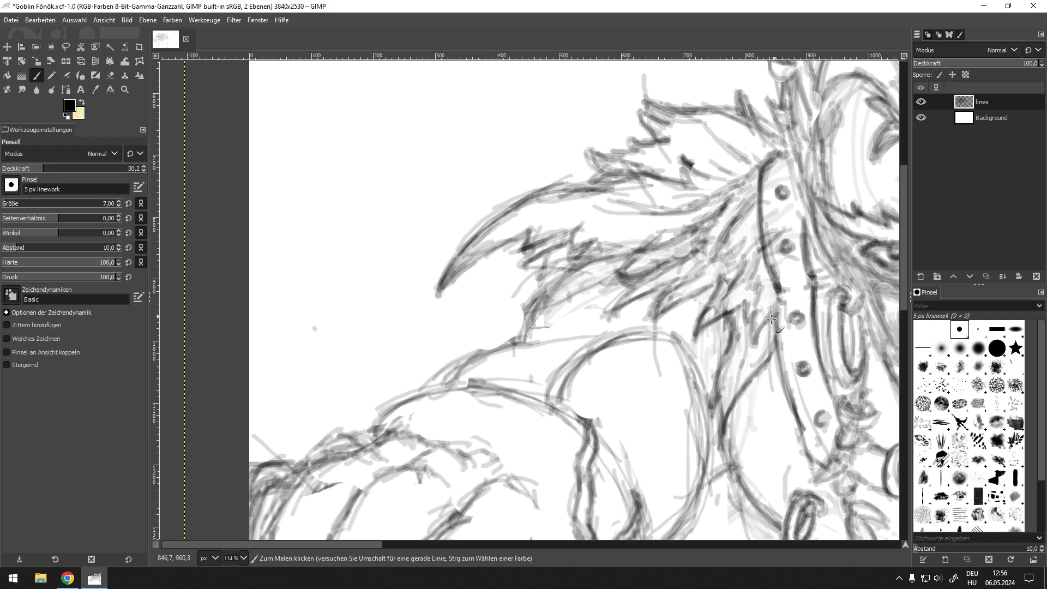
Add pointed fur tufts overlapping the upper arm and clear the old arm outline beneath them
{"action": "left_click_drag", "start_coordinate": [681, 241], "coordinate": [736, 183]}
{"action": "mouse_move", "coordinate": [649, 201]}
{"action": "left_mouse_down"}
{"action": "mouse_move", "coordinate": [550, 265]}
{"action": "mouse_move", "coordinate": [621, 259]}
{"action": "mouse_move", "coordinate": [591, 246]}
{"action": "mouse_move", "coordinate": [627, 232]}
{"action": "mouse_move", "coordinate": [581, 259]}
{"action": "mouse_move", "coordinate": [617, 222]}
{"action": "mouse_move", "coordinate": [537, 267]}
{"action": "mouse_move", "coordinate": [627, 238]}
{"action": "mouse_move", "coordinate": [620, 267]}
{"action": "mouse_move", "coordinate": [679, 228]}
{"action": "mouse_move", "coordinate": [621, 267]}
{"action": "mouse_move", "coordinate": [663, 234]}
{"action": "mouse_move", "coordinate": [554, 255]}
{"action": "mouse_move", "coordinate": [616, 218]}
{"action": "mouse_move", "coordinate": [547, 258]}
{"action": "mouse_move", "coordinate": [597, 240]}
{"action": "mouse_move", "coordinate": [592, 262]}
{"action": "left_mouse_up"}
{"action": "key", "text": "shift+e"}
{"action": "key", "text": "p"}
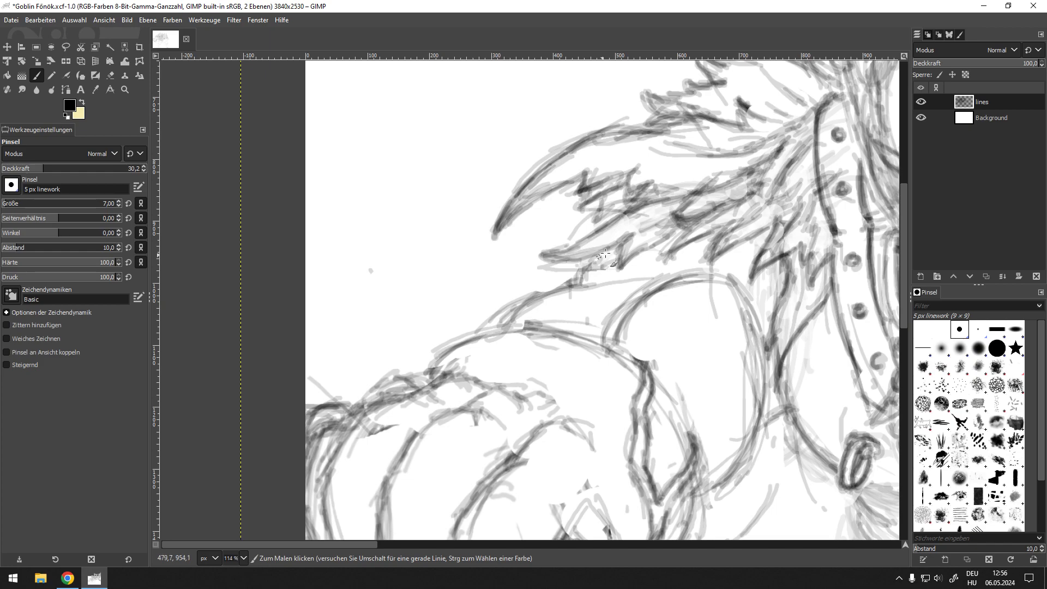
{"action": "scroll", "coordinate": [592, 262], "scroll_direction": "down", "scroll_amount": 6}
{"action": "scroll", "coordinate": [593, 289], "scroll_direction": "up", "scroll_amount": 3}
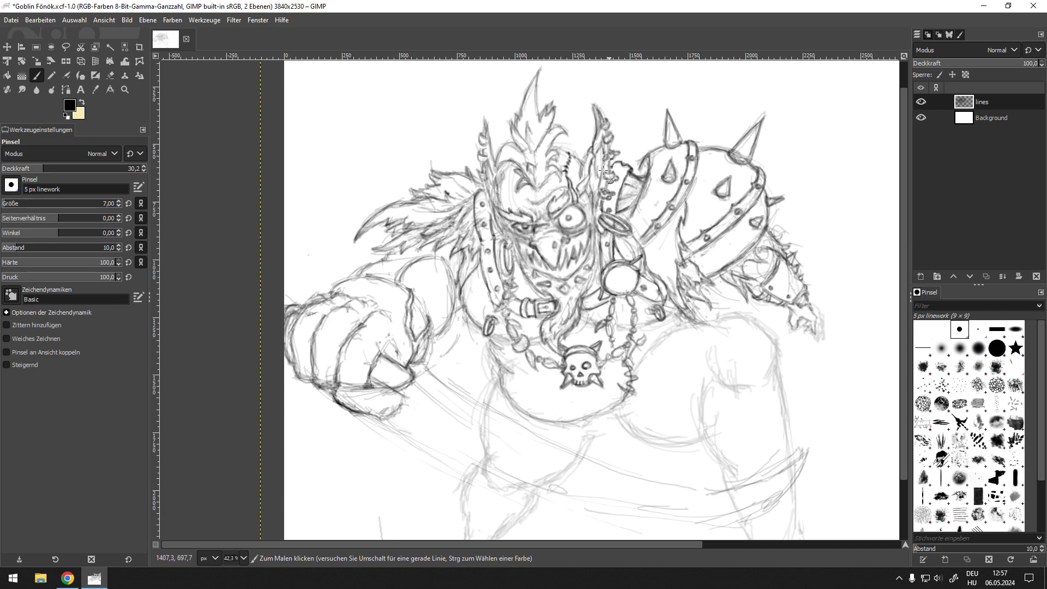
{"action": "left_click_drag", "start_coordinate": [538, 227], "coordinate": [617, 198]}
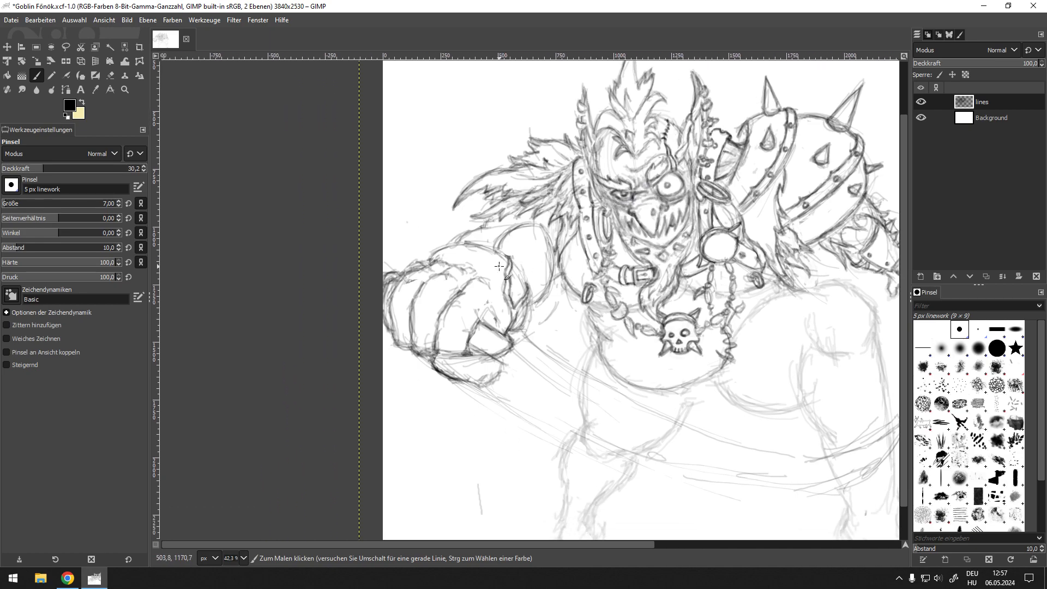
{"action": "left_click_drag", "start_coordinate": [672, 176], "coordinate": [628, 225]}
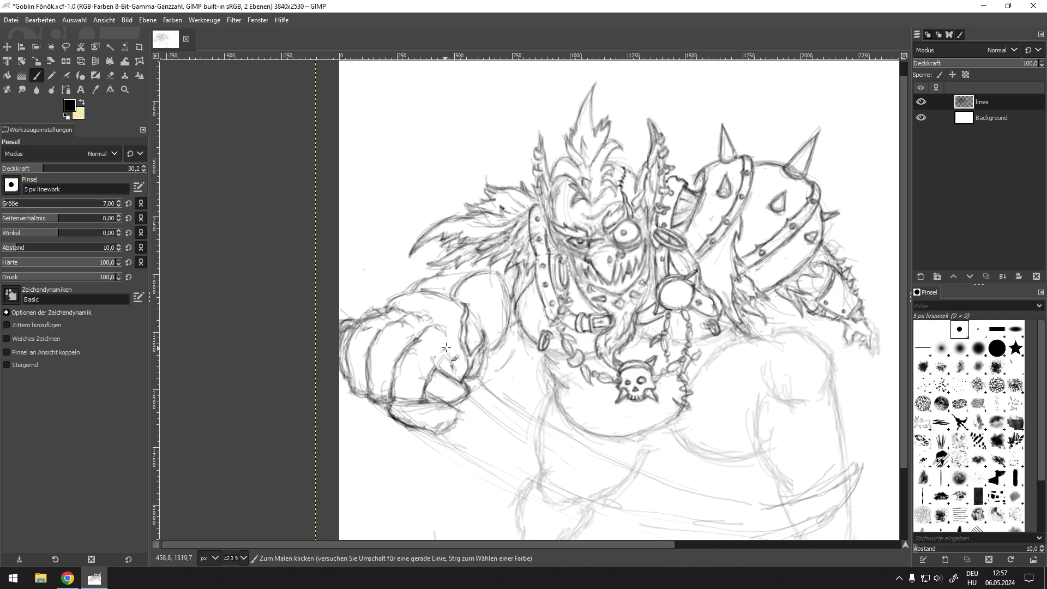
{"action": "left_click_drag", "start_coordinate": [445, 295], "coordinate": [620, 232]}
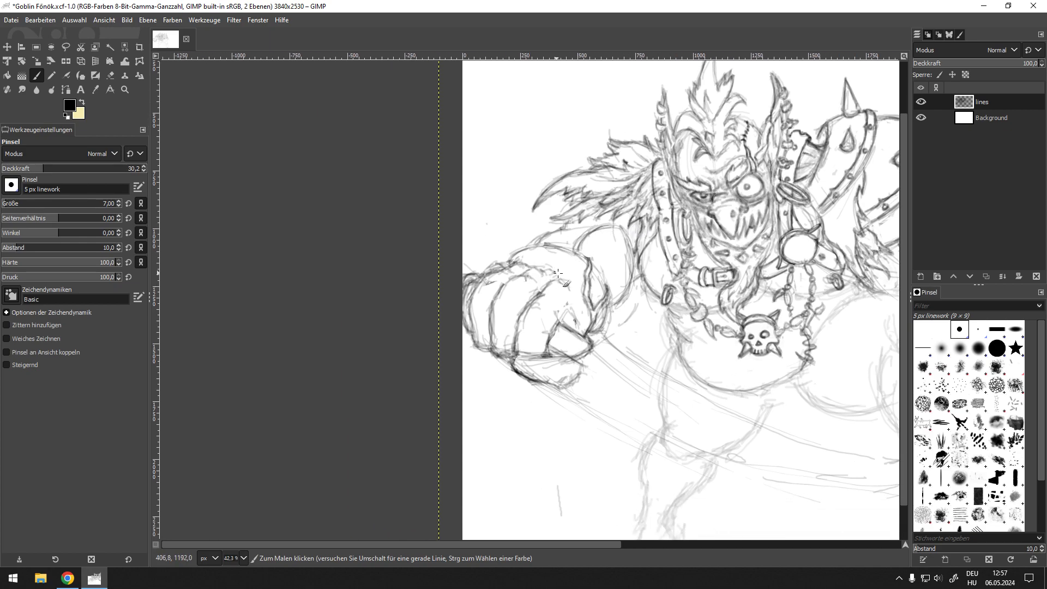
{"action": "scroll", "coordinate": [557, 272], "scroll_direction": "up", "scroll_amount": 3}
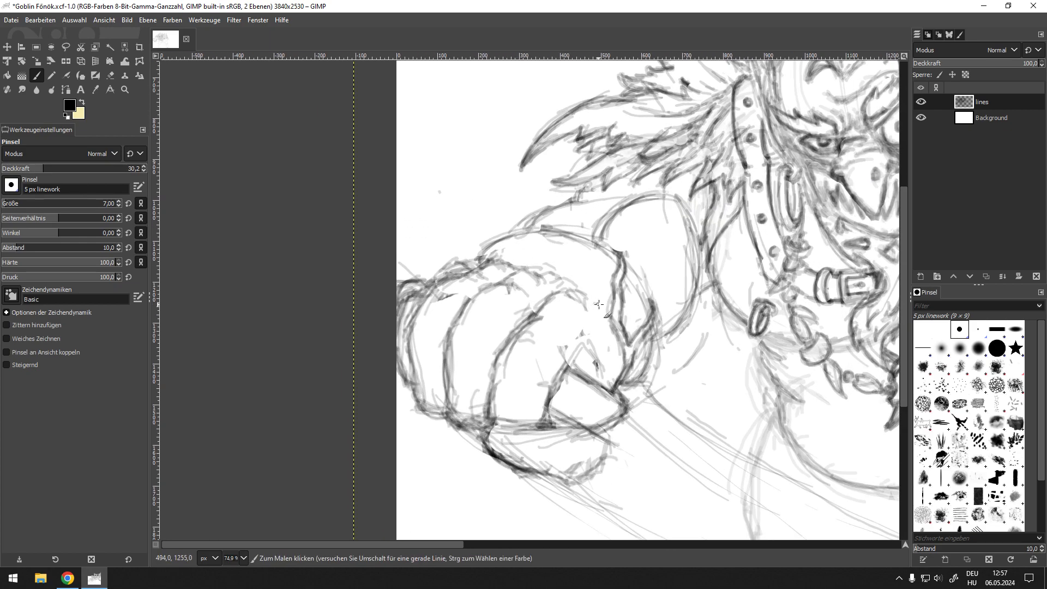
Examine the clenched fist against the rest of the goblin figure
{"action": "left_click_drag", "start_coordinate": [551, 307], "coordinate": [588, 260]}
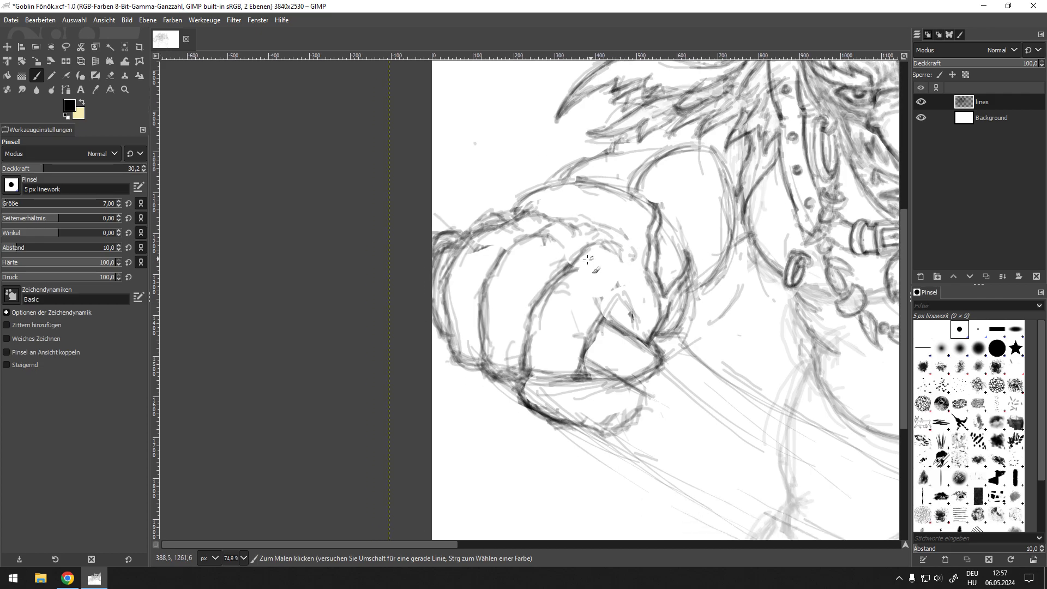
{"action": "scroll", "coordinate": [544, 314], "scroll_direction": "down", "scroll_amount": 5}
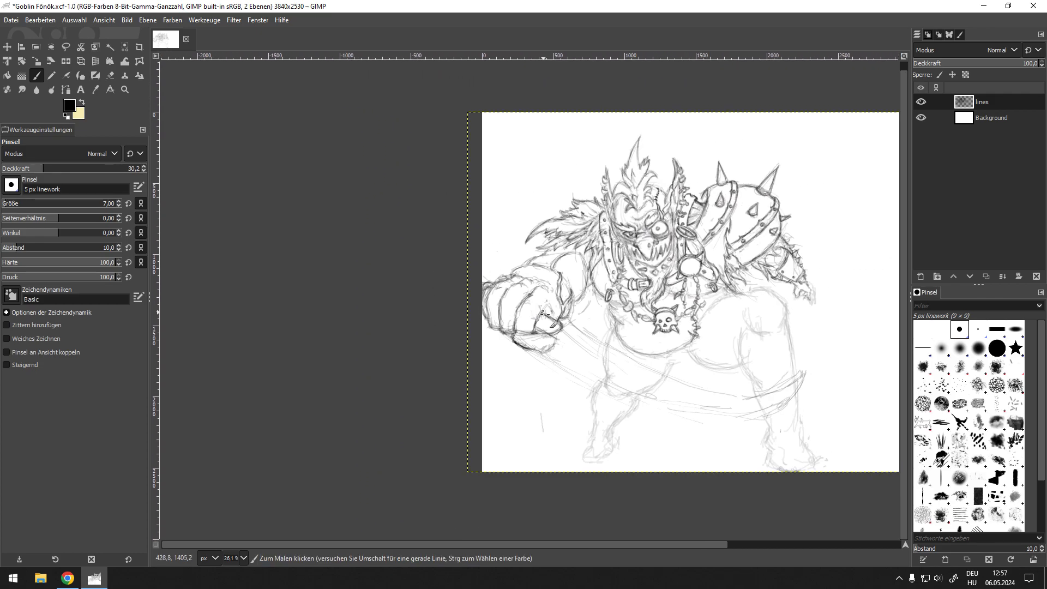
{"action": "scroll", "coordinate": [544, 314], "scroll_direction": "up", "scroll_amount": 4}
{"action": "scroll", "coordinate": [697, 213], "scroll_direction": "up", "scroll_amount": 1}
{"action": "left_click_drag", "start_coordinate": [697, 212], "coordinate": [662, 253]}
{"action": "left_click_drag", "start_coordinate": [698, 284], "coordinate": [595, 329]}
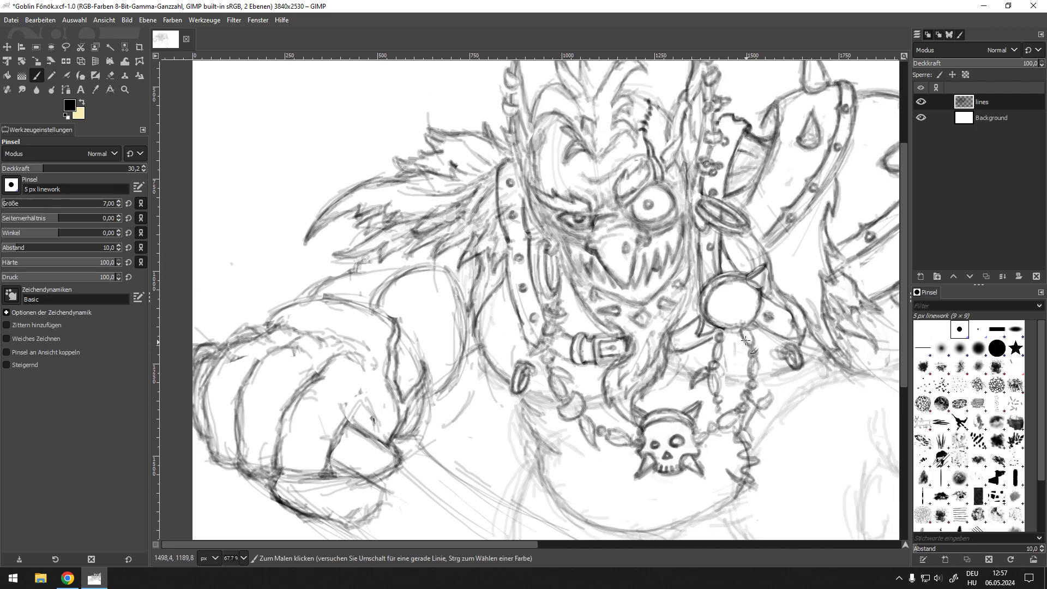
{"action": "scroll", "coordinate": [584, 394], "scroll_direction": "left", "scroll_amount": 3}
{"action": "scroll", "coordinate": [464, 288], "scroll_direction": "down", "scroll_amount": 3}
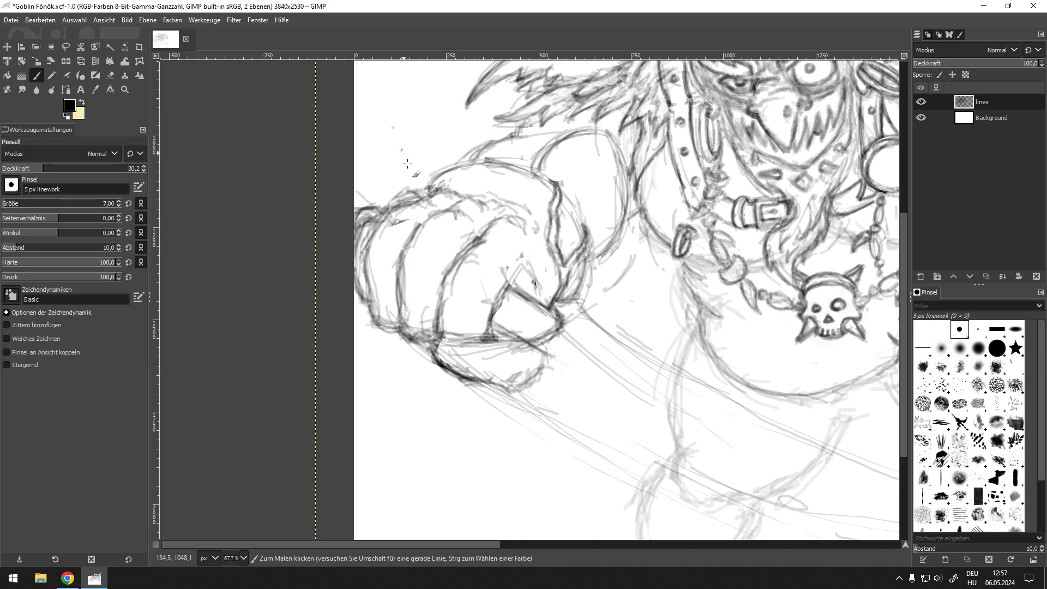
Erase the top of the finger outline and draw two curved bands across the knuckle of the fist's middle finger
{"action": "scroll", "coordinate": [436, 248], "scroll_direction": "up", "scroll_amount": 3}
{"action": "key", "text": "shift+e"}
{"action": "mouse_move", "coordinate": [429, 229]}
{"action": "left_mouse_down"}
{"action": "mouse_move", "coordinate": [406, 234]}
{"action": "mouse_move", "coordinate": [417, 225]}
{"action": "left_mouse_up"}
{"action": "key", "text": "p"}
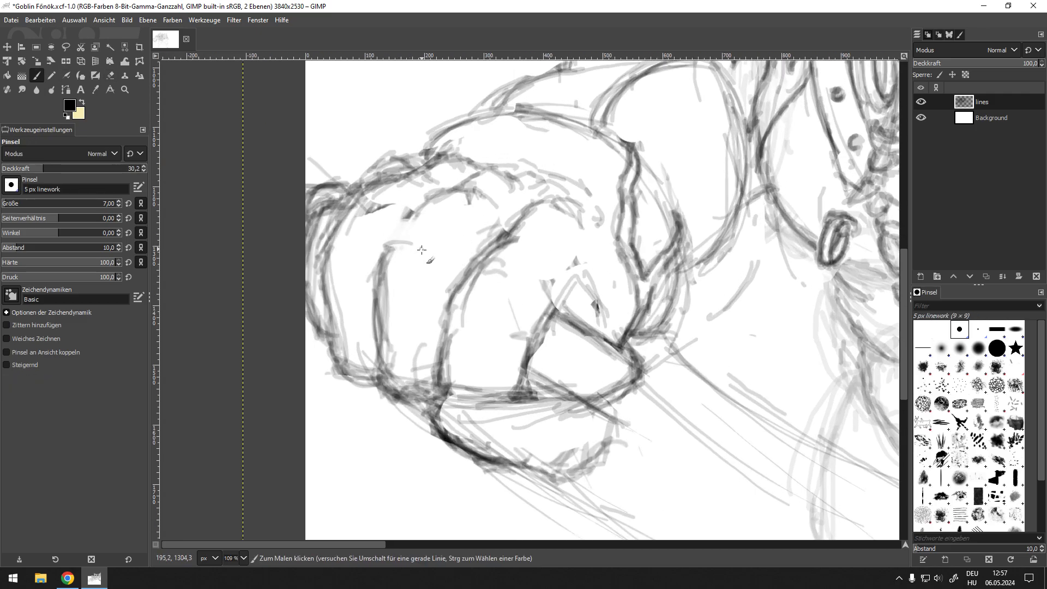
{"action": "mouse_move", "coordinate": [385, 246]}
{"action": "left_mouse_down"}
{"action": "mouse_move", "coordinate": [456, 264]}
{"action": "mouse_move", "coordinate": [432, 265]}
{"action": "left_mouse_up"}
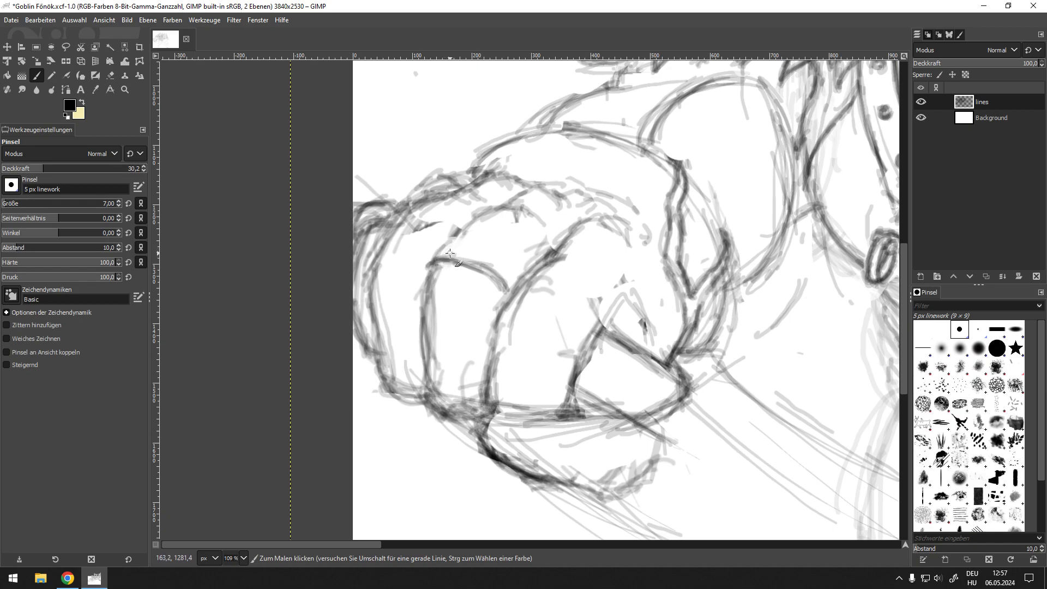
{"action": "mouse_move", "coordinate": [452, 231]}
{"action": "left_mouse_down"}
{"action": "mouse_move", "coordinate": [499, 234]}
{"action": "mouse_move", "coordinate": [532, 268]}
{"action": "mouse_move", "coordinate": [505, 233]}
{"action": "mouse_move", "coordinate": [453, 232]}
{"action": "mouse_move", "coordinate": [435, 267]}
{"action": "mouse_move", "coordinate": [462, 239]}
{"action": "mouse_move", "coordinate": [499, 241]}
{"action": "mouse_move", "coordinate": [430, 263]}
{"action": "mouse_move", "coordinate": [477, 268]}
{"action": "mouse_move", "coordinate": [509, 289]}
{"action": "mouse_move", "coordinate": [429, 275]}
{"action": "mouse_move", "coordinate": [491, 272]}
{"action": "mouse_move", "coordinate": [437, 257]}
{"action": "mouse_move", "coordinate": [476, 255]}
{"action": "mouse_move", "coordinate": [445, 262]}
{"action": "mouse_move", "coordinate": [489, 238]}
{"action": "mouse_move", "coordinate": [523, 301]}
{"action": "mouse_move", "coordinate": [546, 256]}
{"action": "mouse_move", "coordinate": [596, 238]}
{"action": "left_mouse_up"}
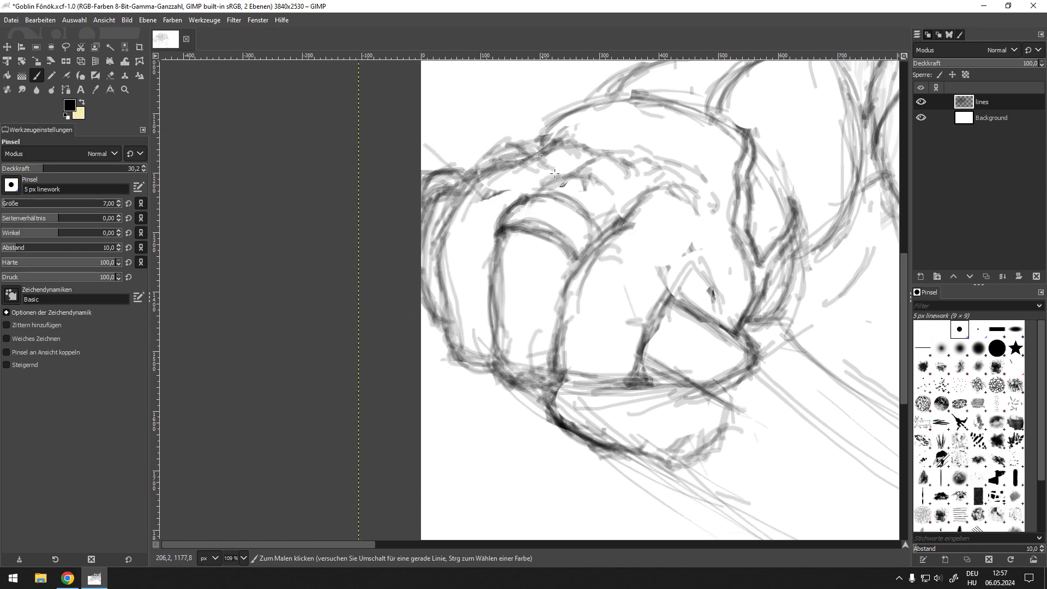
Erase stray strokes around the knuckles and draw matching curved bands across the neighbouring outer finger
{"action": "left_click_drag", "start_coordinate": [547, 179], "coordinate": [558, 187]}
{"action": "left_click_drag", "start_coordinate": [575, 224], "coordinate": [503, 262]}
{"action": "key", "text": "shift+e"}
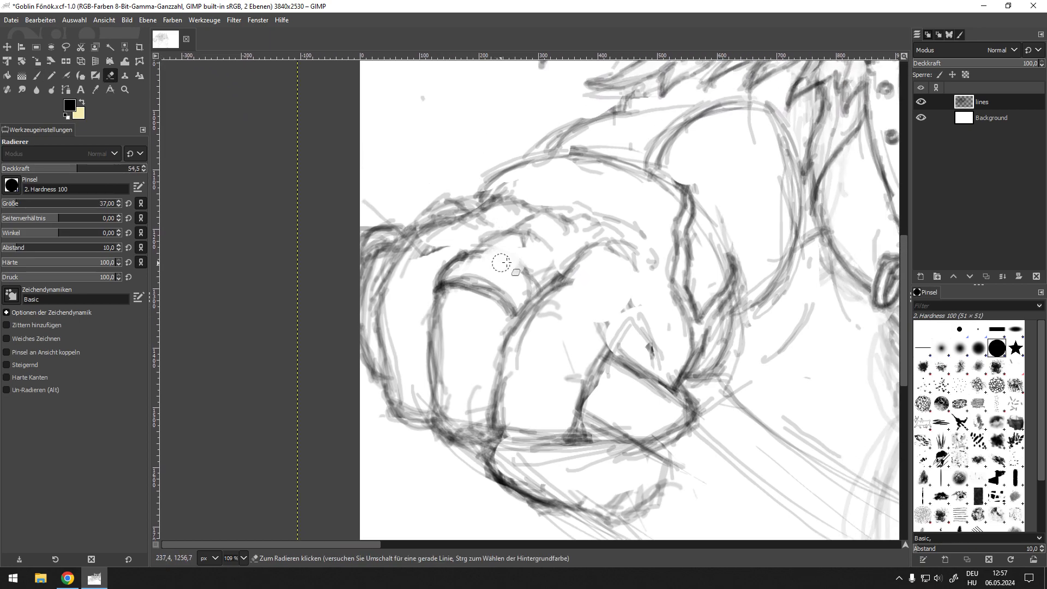
{"action": "key", "text": "p"}
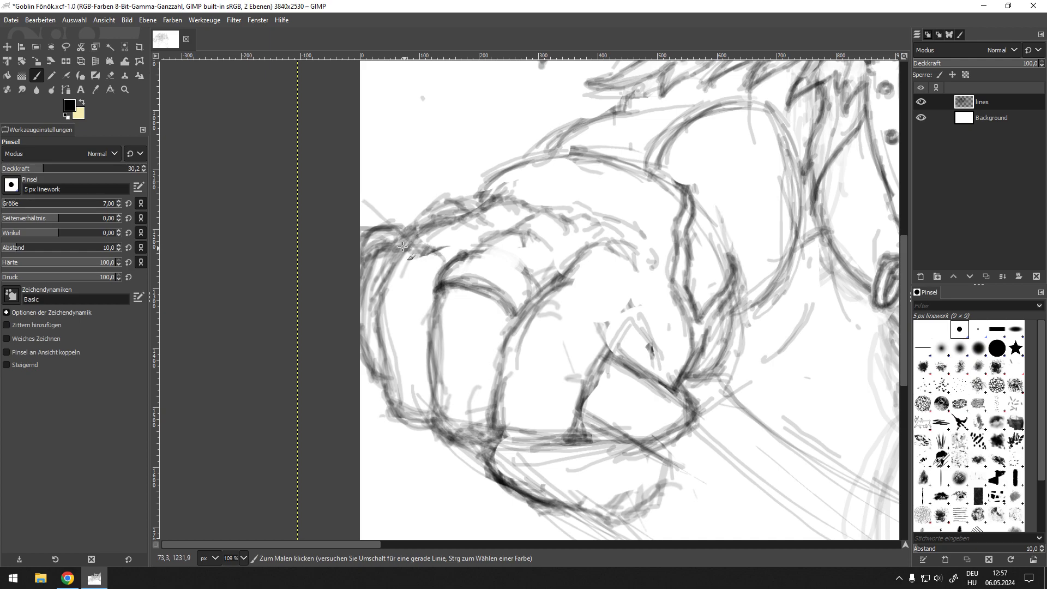
{"action": "key", "text": "shift+e"}
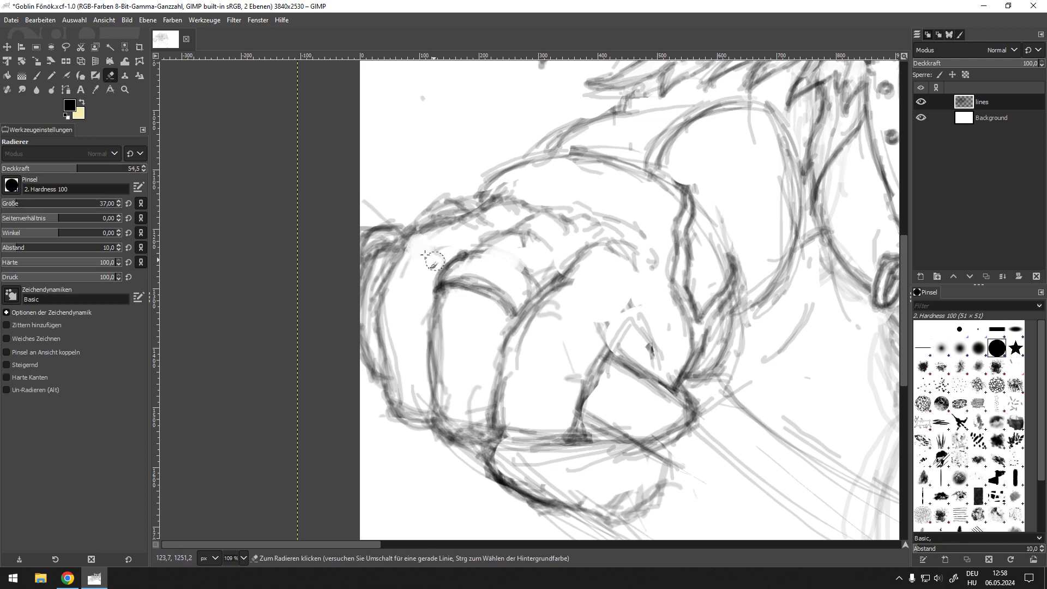
{"action": "key", "text": "p"}
{"action": "mouse_move", "coordinate": [410, 231]}
{"action": "left_mouse_down"}
{"action": "mouse_move", "coordinate": [404, 269]}
{"action": "mouse_move", "coordinate": [429, 268]}
{"action": "mouse_move", "coordinate": [380, 274]}
{"action": "mouse_move", "coordinate": [383, 290]}
{"action": "mouse_move", "coordinate": [442, 290]}
{"action": "mouse_move", "coordinate": [384, 291]}
{"action": "mouse_move", "coordinate": [405, 272]}
{"action": "mouse_move", "coordinate": [437, 271]}
{"action": "left_mouse_up"}
{"action": "mouse_move", "coordinate": [380, 286]}
{"action": "left_mouse_down"}
{"action": "mouse_move", "coordinate": [434, 296]}
{"action": "mouse_move", "coordinate": [383, 286]}
{"action": "mouse_move", "coordinate": [437, 273]}
{"action": "left_mouse_up"}
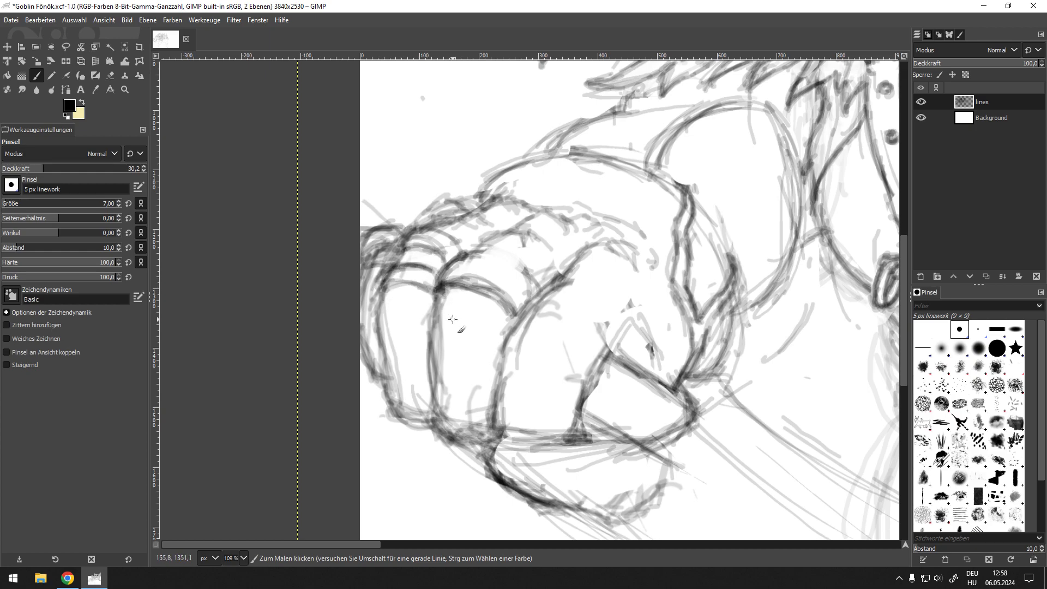
Draw a curved double-line band across the lower end of the finger nearest the thumb and darken its side edge
{"action": "left_click_drag", "start_coordinate": [557, 347], "coordinate": [522, 251]}
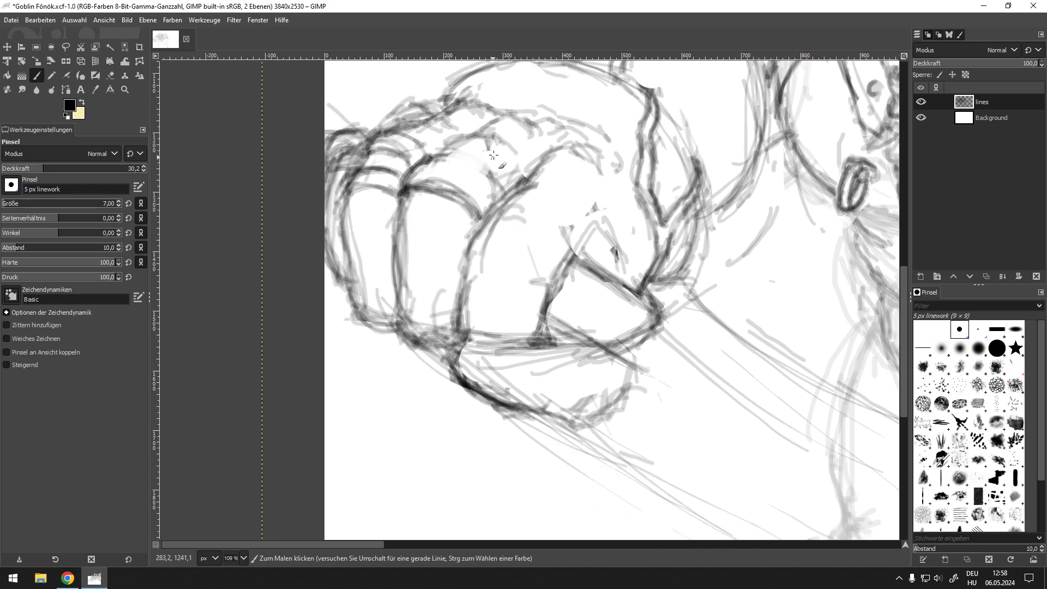
{"action": "left_click_drag", "start_coordinate": [467, 283], "coordinate": [528, 311]}
{"action": "left_click_drag", "start_coordinate": [467, 285], "coordinate": [539, 312]}
{"action": "mouse_move", "coordinate": [462, 272]}
{"action": "left_mouse_down"}
{"action": "mouse_move", "coordinate": [494, 301]}
{"action": "mouse_move", "coordinate": [548, 308]}
{"action": "left_mouse_up"}
{"action": "mouse_move", "coordinate": [461, 271]}
{"action": "left_mouse_down"}
{"action": "mouse_move", "coordinate": [551, 306]}
{"action": "mouse_move", "coordinate": [541, 324]}
{"action": "mouse_move", "coordinate": [469, 290]}
{"action": "mouse_move", "coordinate": [457, 296]}
{"action": "mouse_move", "coordinate": [464, 311]}
{"action": "mouse_move", "coordinate": [515, 335]}
{"action": "mouse_move", "coordinate": [540, 329]}
{"action": "left_mouse_up"}
{"action": "left_click_drag", "start_coordinate": [468, 311], "coordinate": [505, 326]}
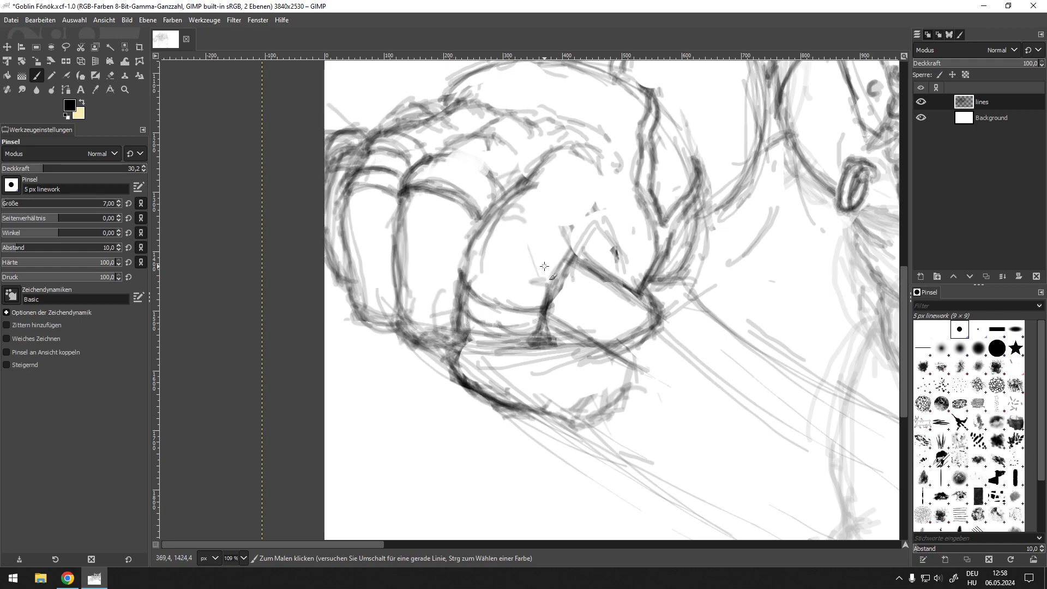
{"action": "mouse_move", "coordinate": [463, 272]}
{"action": "left_mouse_down"}
{"action": "mouse_move", "coordinate": [472, 312]}
{"action": "mouse_move", "coordinate": [549, 306]}
{"action": "mouse_move", "coordinate": [535, 327]}
{"action": "mouse_move", "coordinate": [501, 331]}
{"action": "mouse_move", "coordinate": [467, 317]}
{"action": "left_mouse_up"}
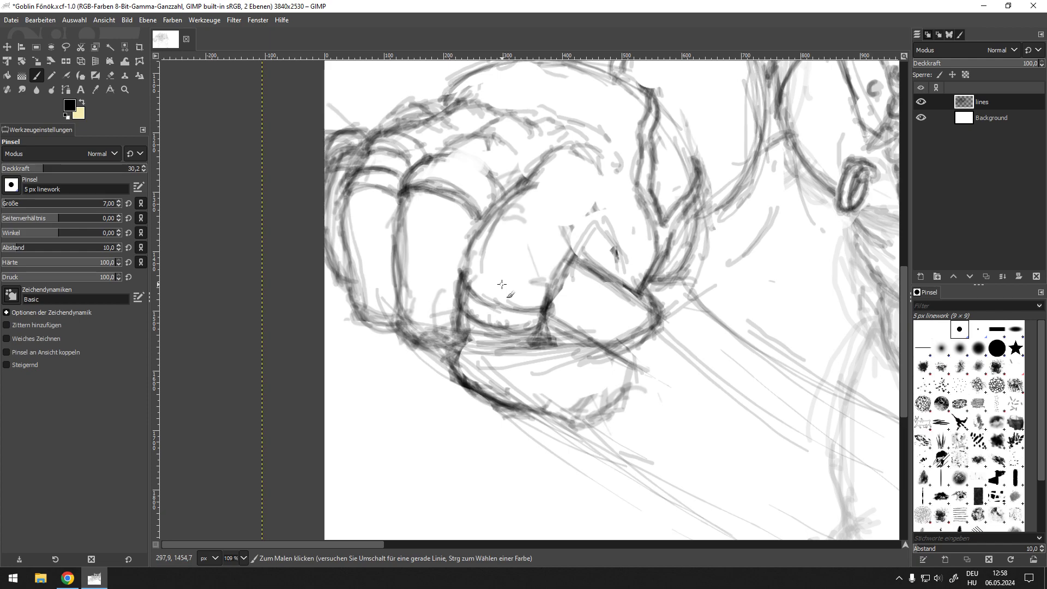
Try a small pointed spike on the knuckle above the middle finger's curved band
{"action": "mouse_move", "coordinate": [487, 310]}
{"action": "left_mouse_down"}
{"action": "mouse_move", "coordinate": [470, 313]}
{"action": "mouse_move", "coordinate": [423, 370]}
{"action": "left_mouse_up"}
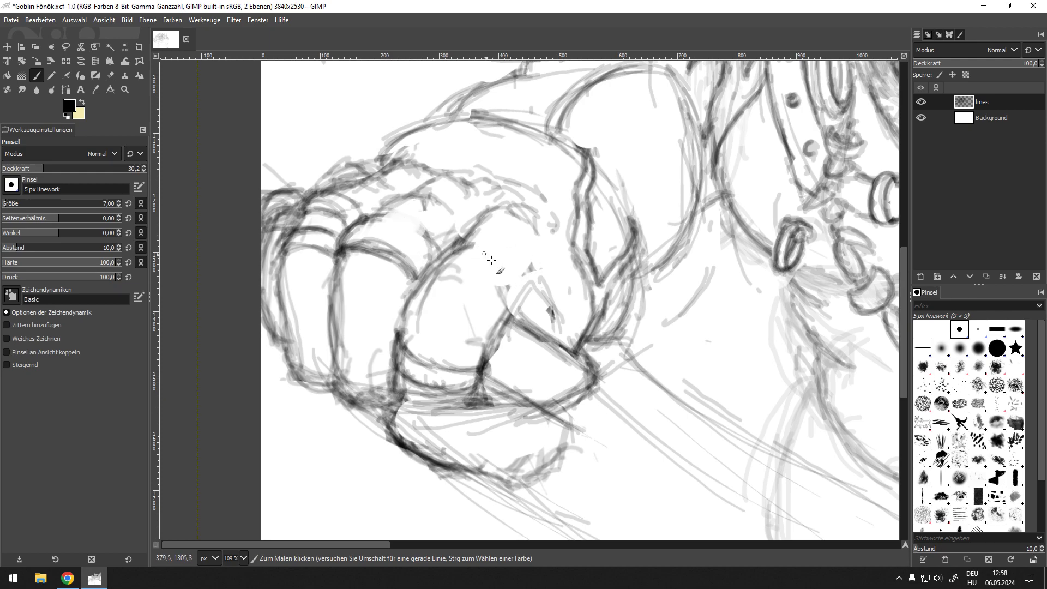
{"action": "left_click_drag", "start_coordinate": [457, 252], "coordinate": [586, 309]}
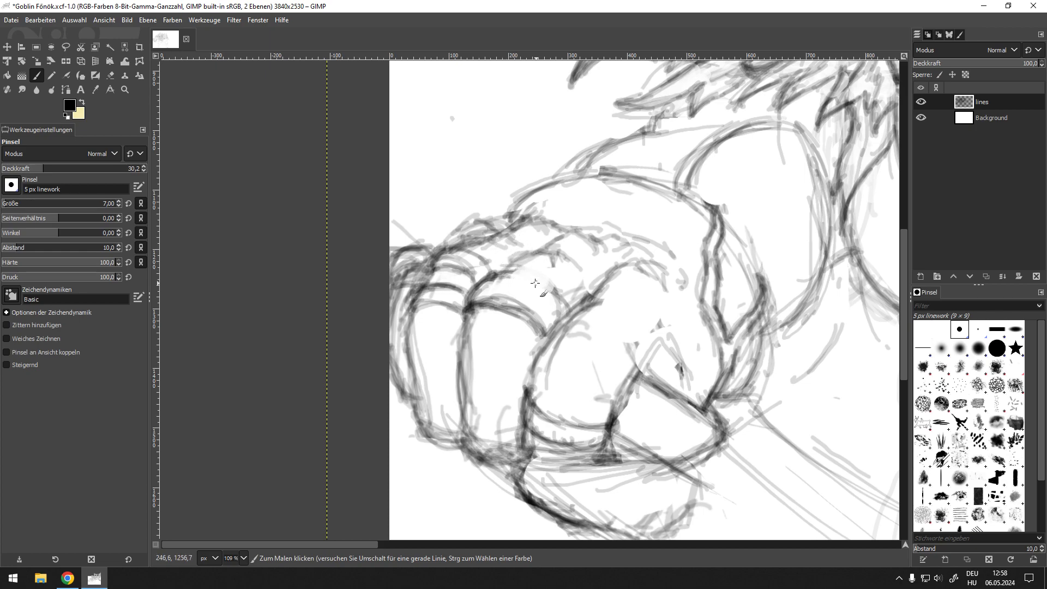
{"action": "left_click_drag", "start_coordinate": [532, 289], "coordinate": [522, 235]}
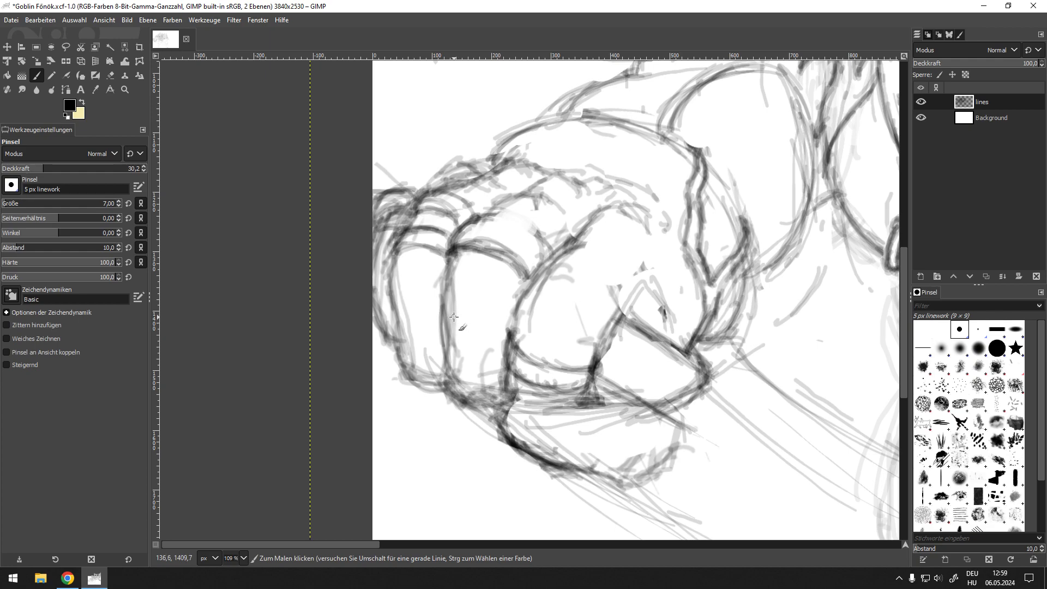
{"action": "scroll", "coordinate": [453, 316], "scroll_direction": "right", "scroll_amount": 4}
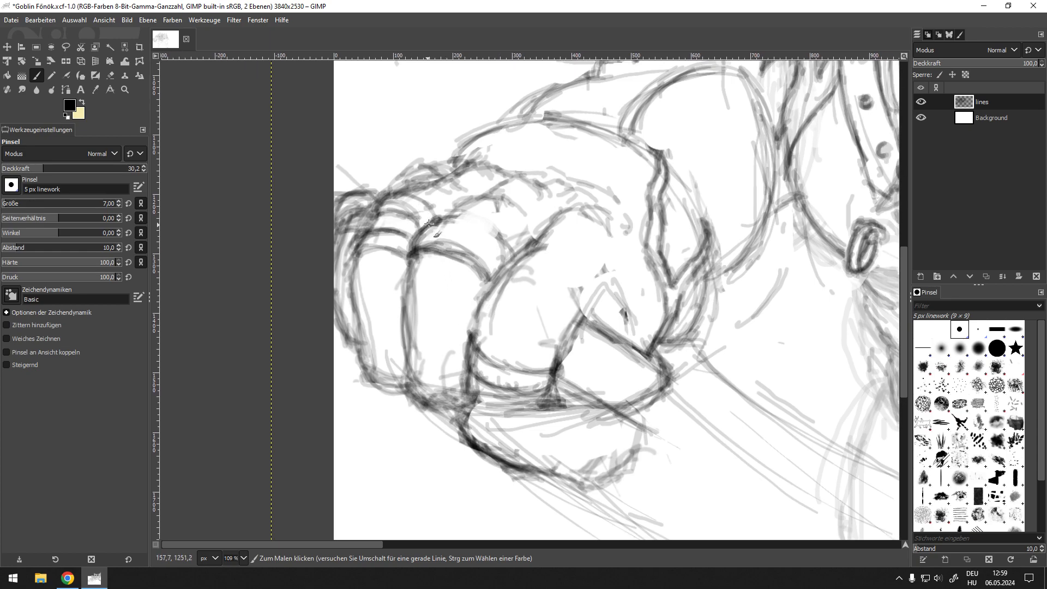
{"action": "mouse_move", "coordinate": [447, 217]}
{"action": "left_mouse_down"}
{"action": "mouse_move", "coordinate": [475, 210]}
{"action": "mouse_move", "coordinate": [471, 238]}
{"action": "mouse_move", "coordinate": [453, 234]}
{"action": "mouse_move", "coordinate": [469, 236]}
{"action": "mouse_move", "coordinate": [454, 226]}
{"action": "mouse_move", "coordinate": [472, 195]}
{"action": "mouse_move", "coordinate": [461, 229]}
{"action": "mouse_move", "coordinate": [470, 199]}
{"action": "mouse_move", "coordinate": [472, 235]}
{"action": "left_mouse_up"}
{"action": "mouse_move", "coordinate": [471, 203]}
{"action": "left_mouse_down"}
{"action": "mouse_move", "coordinate": [474, 237]}
{"action": "mouse_move", "coordinate": [454, 232]}
{"action": "mouse_move", "coordinate": [463, 211]}
{"action": "left_mouse_up"}
Erase the rough curved band over the middle finger and redraw it as a darker, cleaner arc
{"action": "left_click_drag", "start_coordinate": [491, 245], "coordinate": [498, 273]}
{"action": "key", "text": "shift+e"}
{"action": "mouse_move", "coordinate": [428, 278]}
{"action": "left_mouse_down"}
{"action": "mouse_move", "coordinate": [472, 302]}
{"action": "mouse_move", "coordinate": [441, 283]}
{"action": "mouse_move", "coordinate": [458, 281]}
{"action": "mouse_move", "coordinate": [426, 289]}
{"action": "mouse_move", "coordinate": [490, 298]}
{"action": "mouse_move", "coordinate": [419, 282]}
{"action": "mouse_move", "coordinate": [439, 247]}
{"action": "mouse_move", "coordinate": [459, 243]}
{"action": "mouse_move", "coordinate": [493, 259]}
{"action": "mouse_move", "coordinate": [509, 290]}
{"action": "mouse_move", "coordinate": [489, 315]}
{"action": "left_mouse_up"}
{"action": "key", "text": "p"}
{"action": "mouse_move", "coordinate": [420, 284]}
{"action": "left_mouse_down"}
{"action": "mouse_move", "coordinate": [475, 287]}
{"action": "mouse_move", "coordinate": [492, 311]}
{"action": "left_mouse_up"}
{"action": "mouse_move", "coordinate": [491, 306]}
{"action": "left_mouse_down"}
{"action": "mouse_move", "coordinate": [456, 275]}
{"action": "mouse_move", "coordinate": [428, 280]}
{"action": "mouse_move", "coordinate": [468, 277]}
{"action": "mouse_move", "coordinate": [489, 304]}
{"action": "mouse_move", "coordinate": [413, 286]}
{"action": "mouse_move", "coordinate": [447, 291]}
{"action": "mouse_move", "coordinate": [472, 242]}
{"action": "left_mouse_up"}
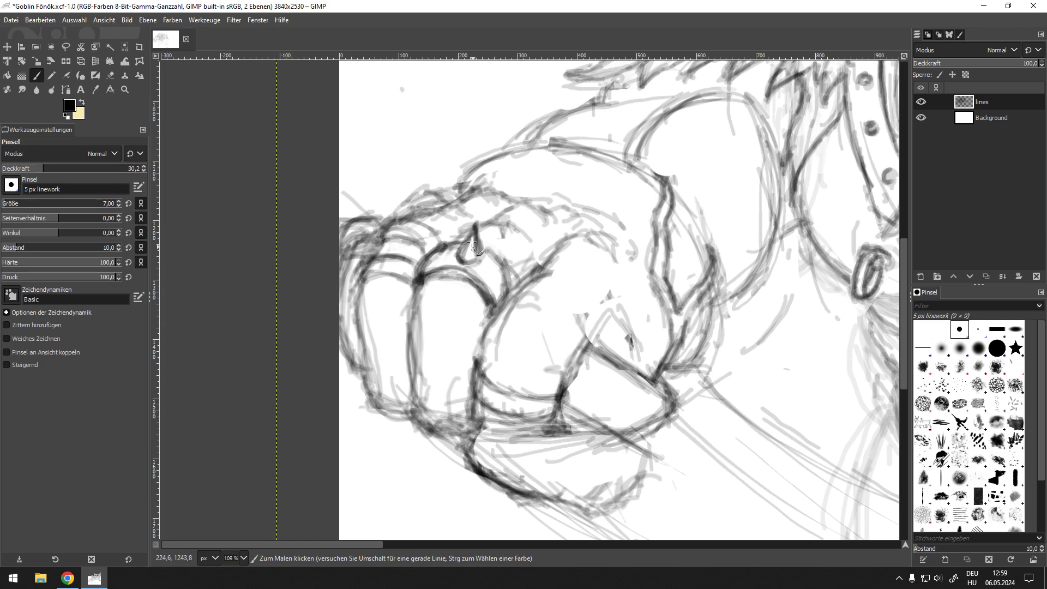
Examine the overall figure to judge how the reworked fist reads beside the face, chest and armor
{"action": "scroll", "coordinate": [490, 245], "scroll_direction": "up", "scroll_amount": 1}
{"action": "scroll", "coordinate": [502, 248], "scroll_direction": "right", "scroll_amount": 1}
{"action": "scroll", "coordinate": [568, 326], "scroll_direction": "down", "scroll_amount": 4}
{"action": "scroll", "coordinate": [575, 340], "scroll_direction": "up", "scroll_amount": 1}
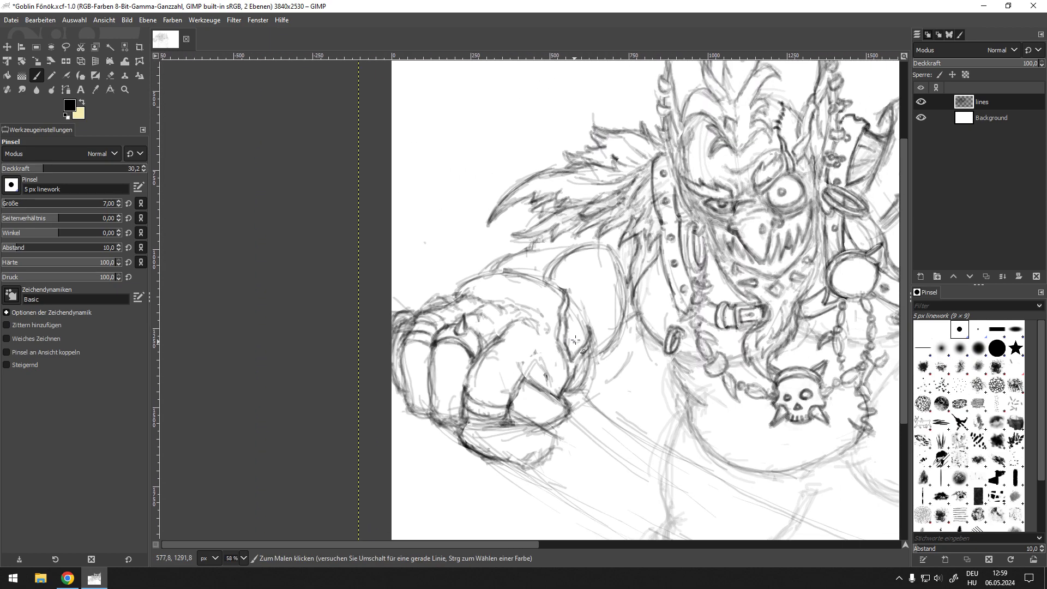
{"action": "mouse_move", "coordinate": [513, 256]}
{"action": "left_mouse_down"}
{"action": "mouse_move", "coordinate": [491, 270]}
{"action": "mouse_move", "coordinate": [540, 252]}
{"action": "mouse_move", "coordinate": [462, 289]}
{"action": "mouse_move", "coordinate": [541, 246]}
{"action": "mouse_move", "coordinate": [481, 316]}
{"action": "left_mouse_up"}
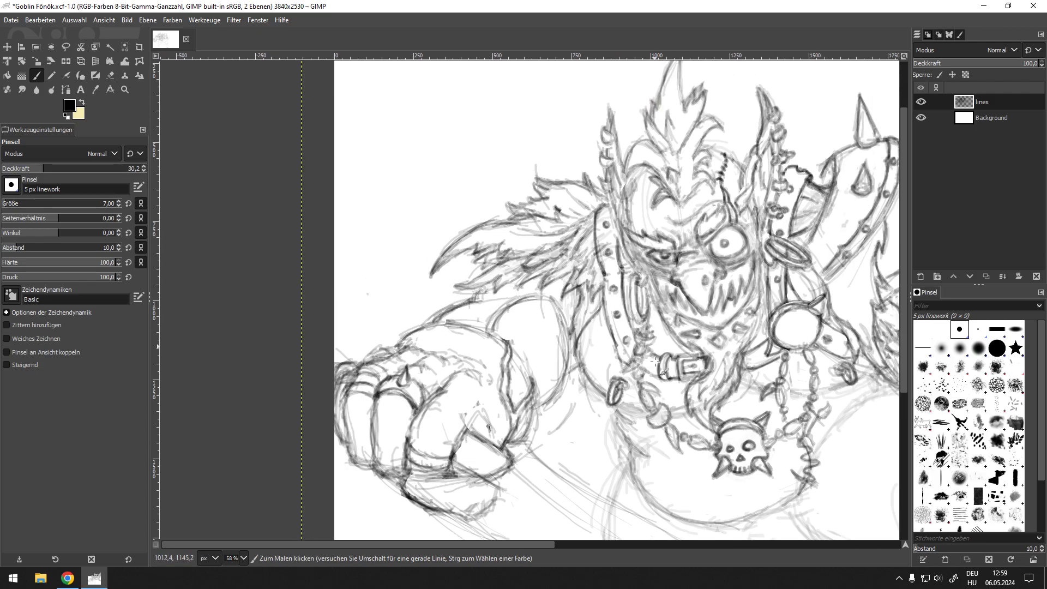
{"action": "scroll", "coordinate": [625, 372], "scroll_direction": "right", "scroll_amount": 3}
{"action": "scroll", "coordinate": [545, 338], "scroll_direction": "down", "scroll_amount": 3}
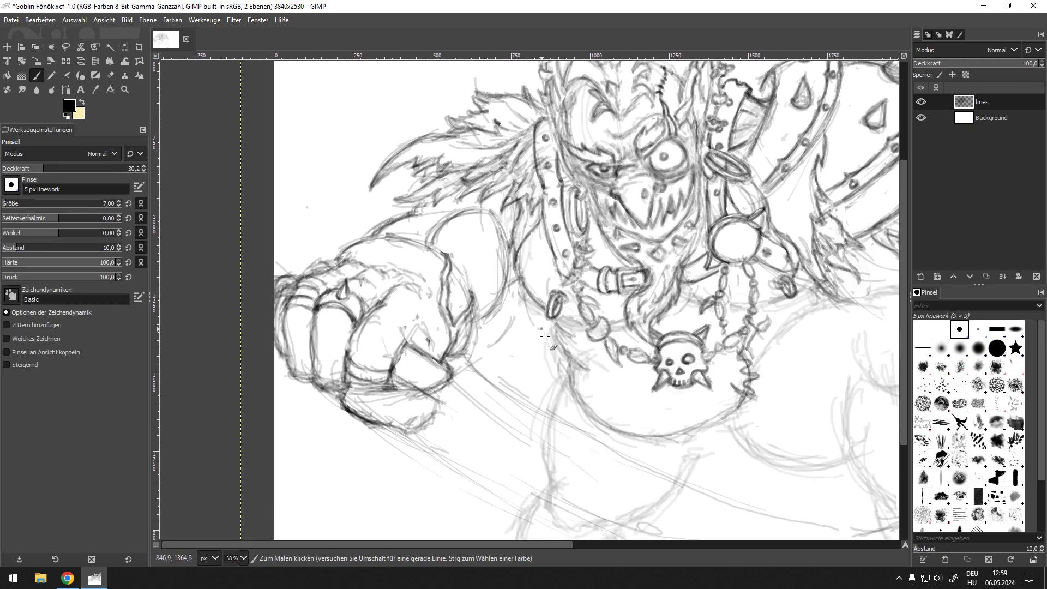
{"action": "key", "text": "ctrl"}
{"action": "scroll", "coordinate": [604, 310], "scroll_direction": "down", "scroll_amount": 3}
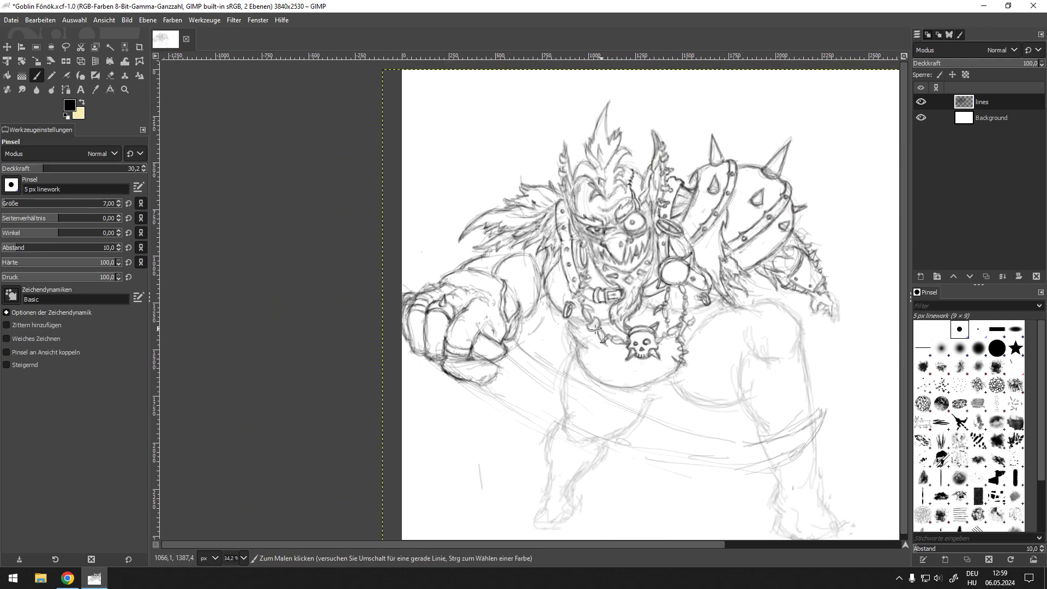
{"action": "scroll", "coordinate": [567, 322], "scroll_direction": "up", "scroll_amount": 3}
{"action": "scroll", "coordinate": [529, 332], "scroll_direction": "down", "scroll_amount": 2}
{"action": "scroll", "coordinate": [540, 322], "scroll_direction": "right", "scroll_amount": 4}
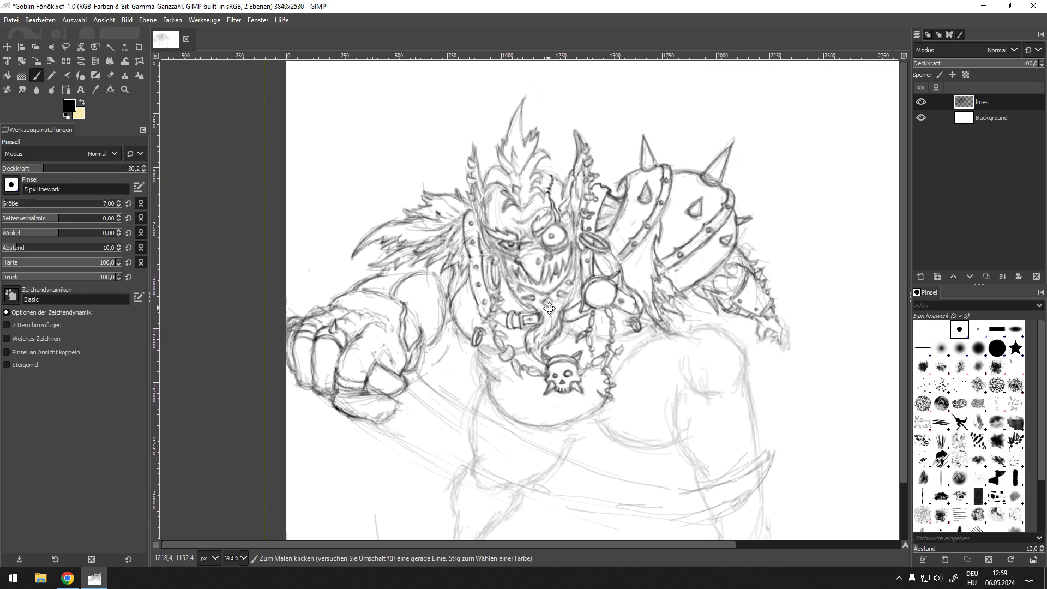
{"action": "scroll", "coordinate": [546, 314], "scroll_direction": "up", "scroll_amount": 1}
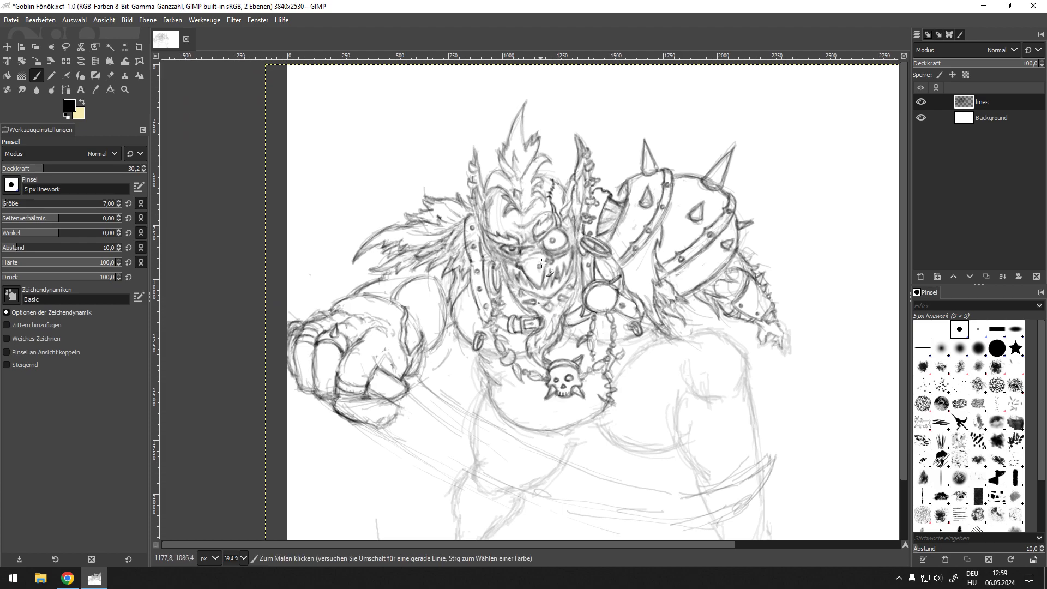
Erase the small spike and the dark strokes around it from the knuckle
{"action": "scroll", "coordinate": [337, 374], "scroll_direction": "up", "scroll_amount": 2}
{"action": "left_click_drag", "start_coordinate": [373, 354], "coordinate": [394, 354]}
{"action": "mouse_move", "coordinate": [440, 324]}
{"action": "left_mouse_down"}
{"action": "mouse_move", "coordinate": [455, 311]}
{"action": "mouse_move", "coordinate": [513, 308]}
{"action": "left_mouse_up"}
{"action": "scroll", "coordinate": [433, 284], "scroll_direction": "up", "scroll_amount": 2}
{"action": "key", "text": "shift+e"}
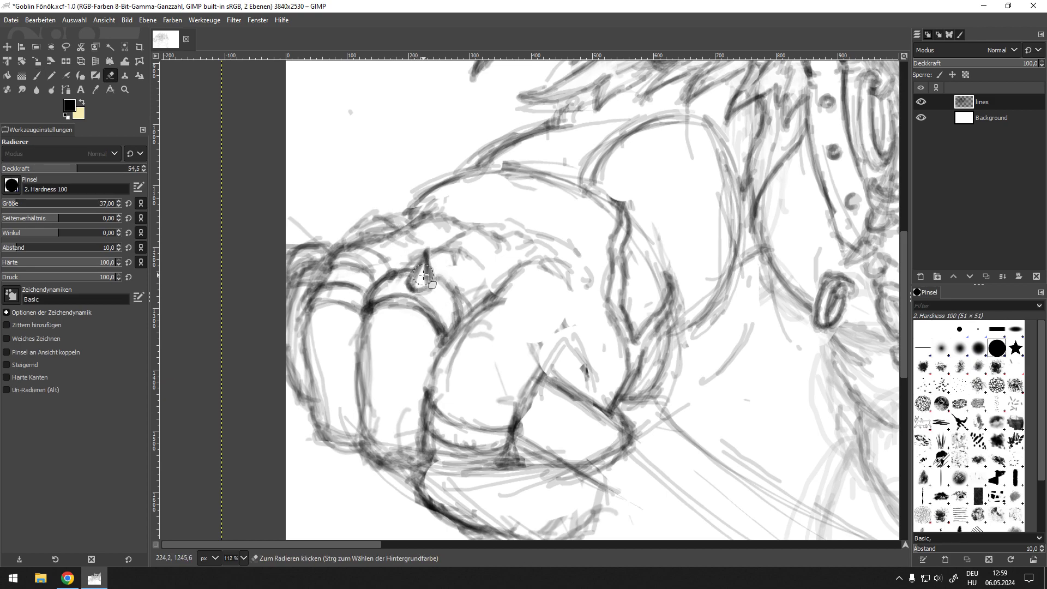
{"action": "mouse_move", "coordinate": [414, 283]}
{"action": "left_mouse_down"}
{"action": "mouse_move", "coordinate": [426, 294]}
{"action": "mouse_move", "coordinate": [428, 256]}
{"action": "mouse_move", "coordinate": [433, 289]}
{"action": "left_mouse_up"}
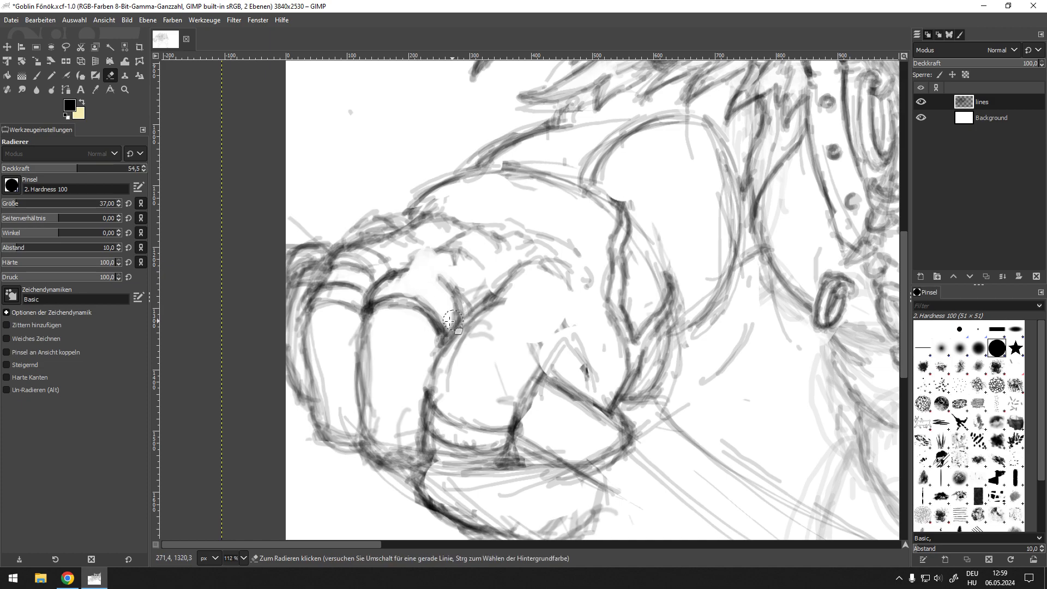
{"action": "mouse_move", "coordinate": [483, 256]}
{"action": "left_mouse_down"}
{"action": "mouse_move", "coordinate": [443, 282]}
{"action": "mouse_move", "coordinate": [403, 268]}
{"action": "mouse_move", "coordinate": [397, 249]}
{"action": "left_mouse_up"}
Examine the upper arm, chest ornaments and spiked shoulder armor of the sketch
{"action": "key", "text": "p"}
{"action": "mouse_move", "coordinate": [638, 216]}
{"action": "left_mouse_down"}
{"action": "mouse_move", "coordinate": [495, 247]}
{"action": "mouse_move", "coordinate": [301, 356]}
{"action": "mouse_move", "coordinate": [557, 209]}
{"action": "left_mouse_up"}
{"action": "scroll", "coordinate": [557, 209], "scroll_direction": "down", "scroll_amount": 4}
{"action": "scroll", "coordinate": [474, 250], "scroll_direction": "down", "scroll_amount": 3}
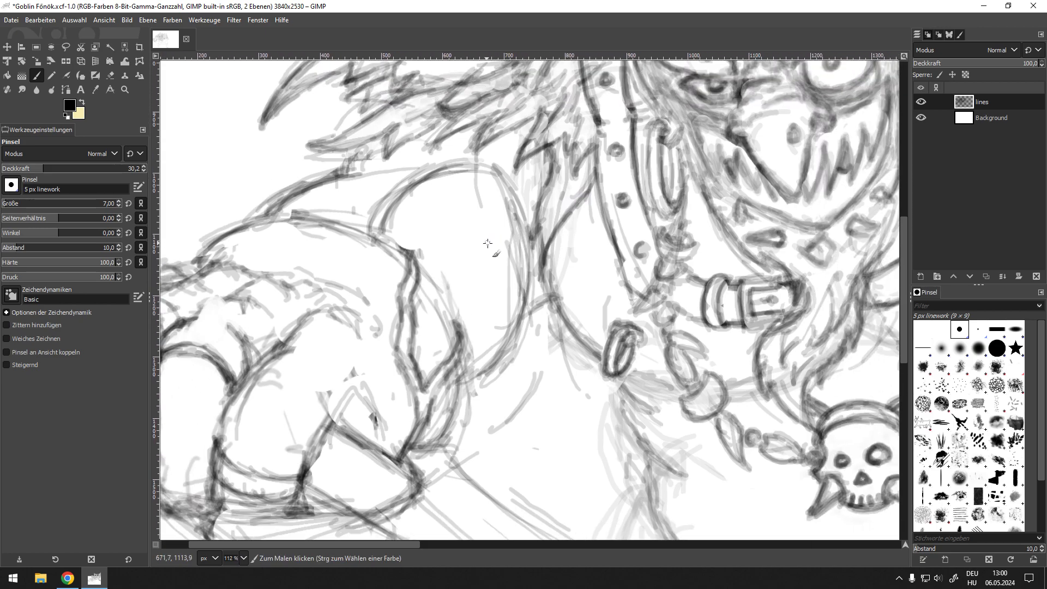
{"action": "left_click_drag", "start_coordinate": [558, 181], "coordinate": [541, 223]}
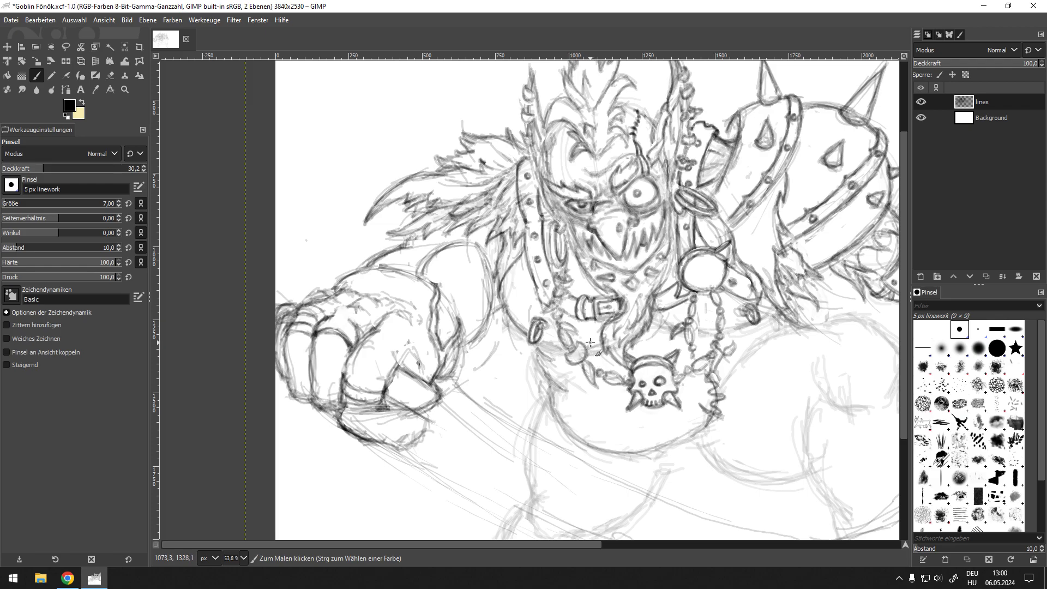
{"action": "left_click_drag", "start_coordinate": [710, 325], "coordinate": [631, 366]}
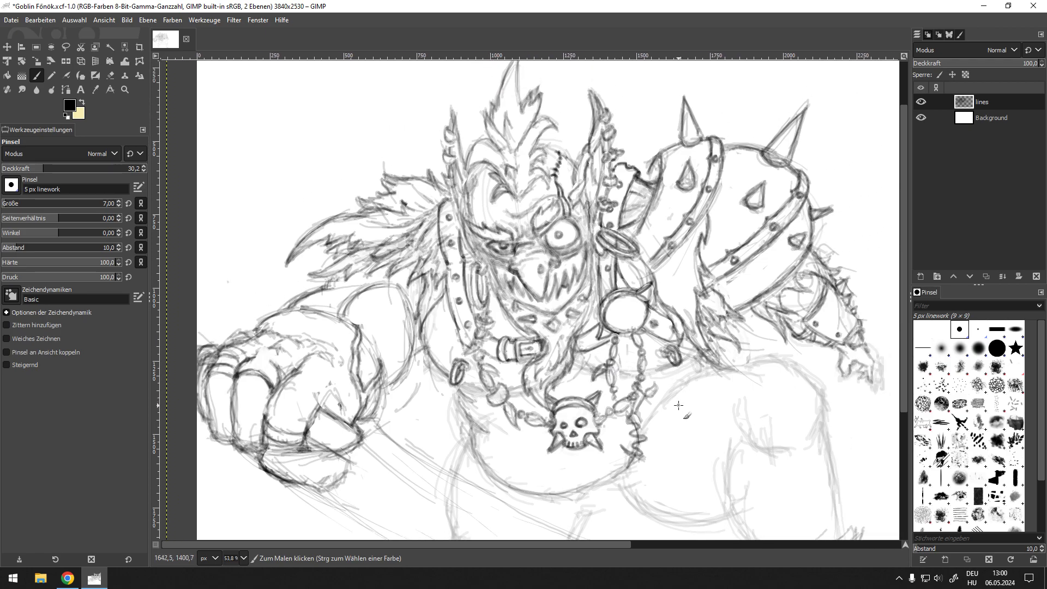
{"action": "left_click_drag", "start_coordinate": [731, 316], "coordinate": [735, 303]}
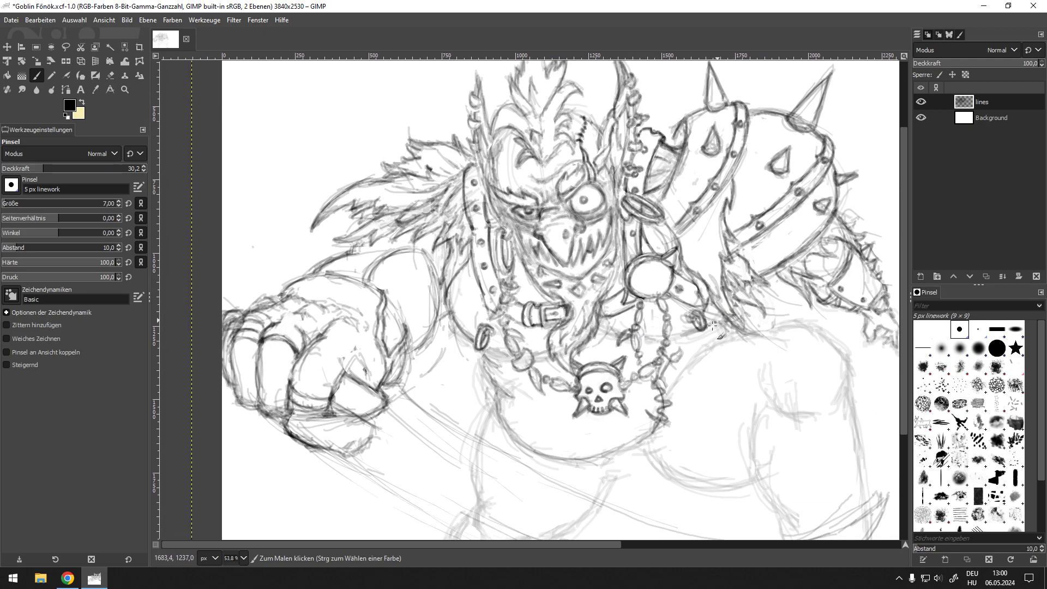
{"action": "left_click_drag", "start_coordinate": [626, 394], "coordinate": [701, 330]}
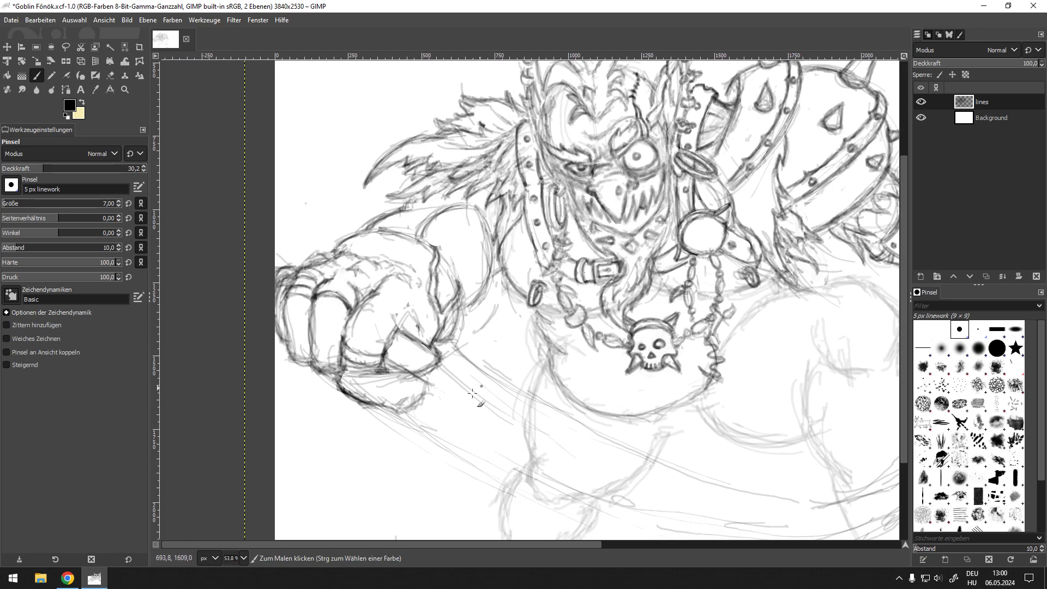
{"action": "left_click_drag", "start_coordinate": [478, 388], "coordinate": [510, 308]}
Erase the dark junction at the top of the gap between the fist's fingers and redraw the line over the knuckle
{"action": "scroll", "coordinate": [436, 245], "scroll_direction": "up", "scroll_amount": 8}
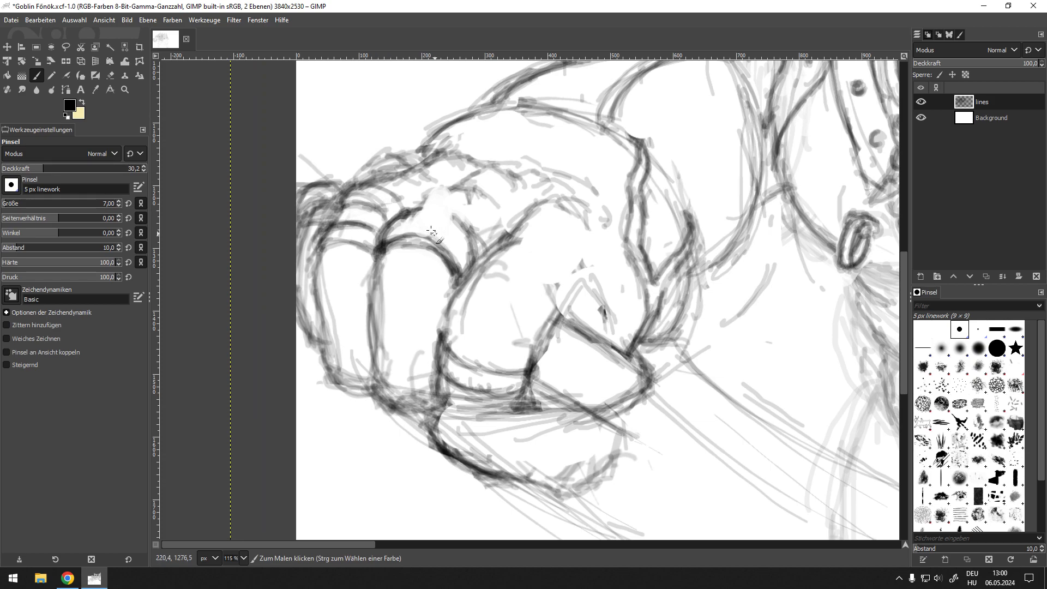
{"action": "key", "text": "shift+e"}
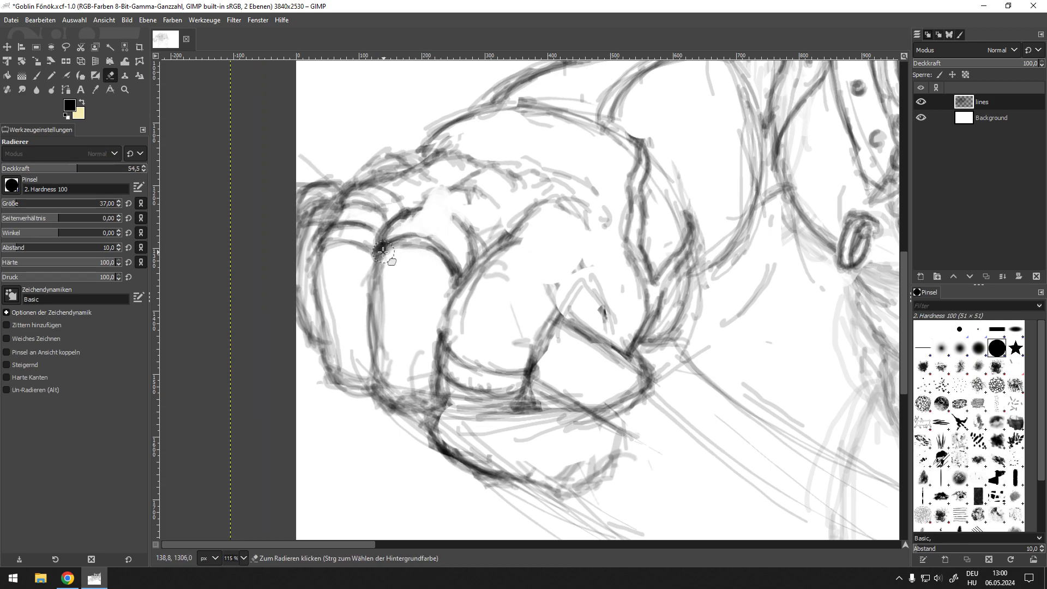
{"action": "key", "text": "p"}
{"action": "left_click_drag", "start_coordinate": [385, 232], "coordinate": [431, 242]}
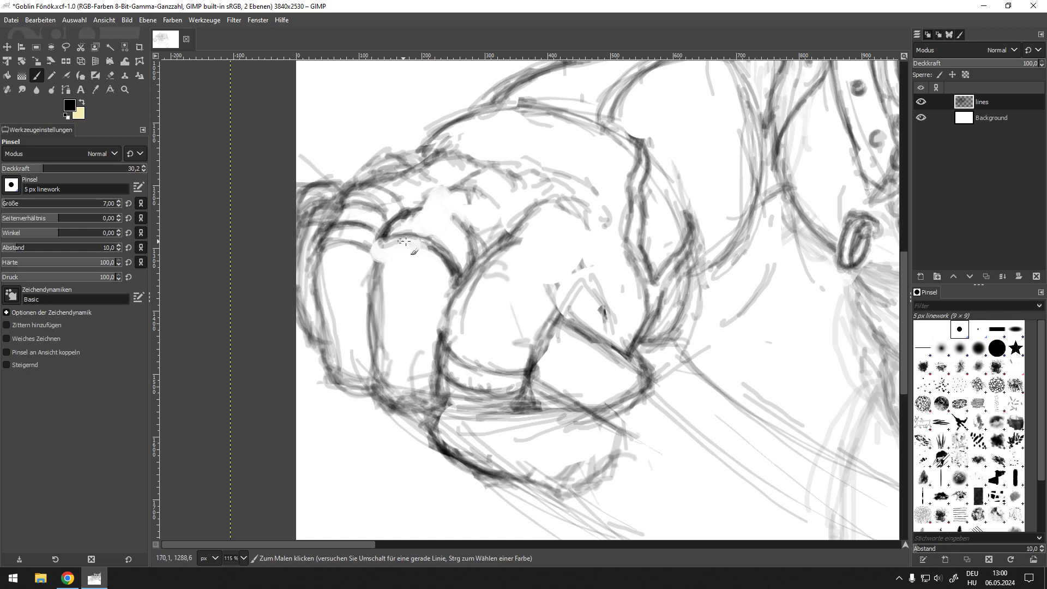
{"action": "left_click_drag", "start_coordinate": [442, 254], "coordinate": [452, 268]}
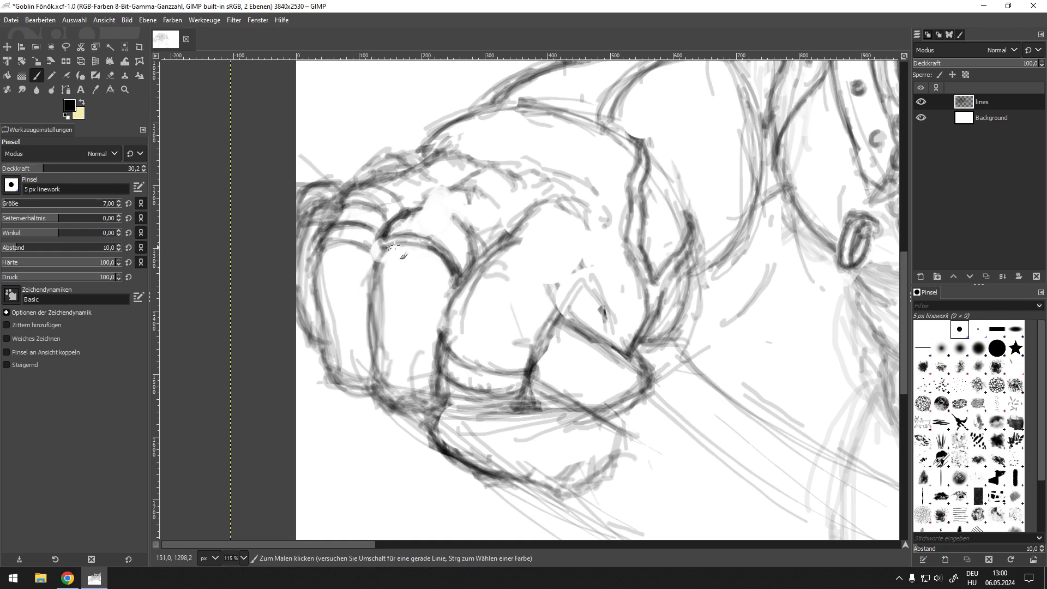
{"action": "left_click_drag", "start_coordinate": [399, 231], "coordinate": [409, 235]}
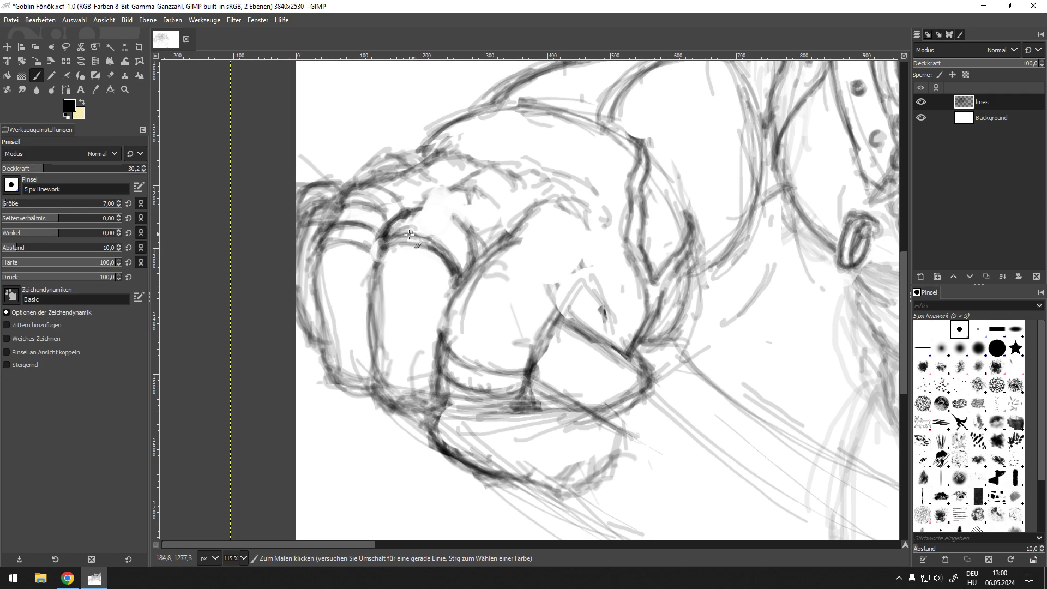
Erase the leftover sketch strokes on the back of the fist just above the knuckle
{"action": "scroll", "coordinate": [471, 213], "scroll_direction": "down", "scroll_amount": 5}
{"action": "scroll", "coordinate": [471, 213], "scroll_direction": "up", "scroll_amount": 2}
{"action": "scroll", "coordinate": [471, 213], "scroll_direction": "up", "scroll_amount": 3}
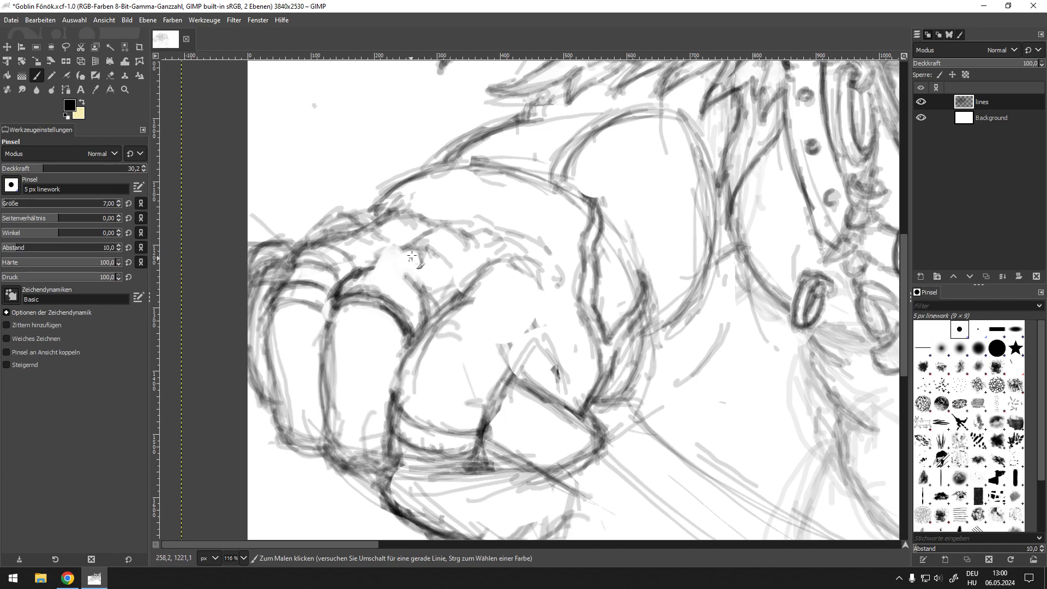
{"action": "key", "text": "shift+e"}
{"action": "mouse_move", "coordinate": [385, 265]}
{"action": "left_mouse_down"}
{"action": "mouse_move", "coordinate": [390, 283]}
{"action": "mouse_move", "coordinate": [373, 273]}
{"action": "mouse_move", "coordinate": [414, 296]}
{"action": "left_mouse_up"}
{"action": "key", "text": "p"}
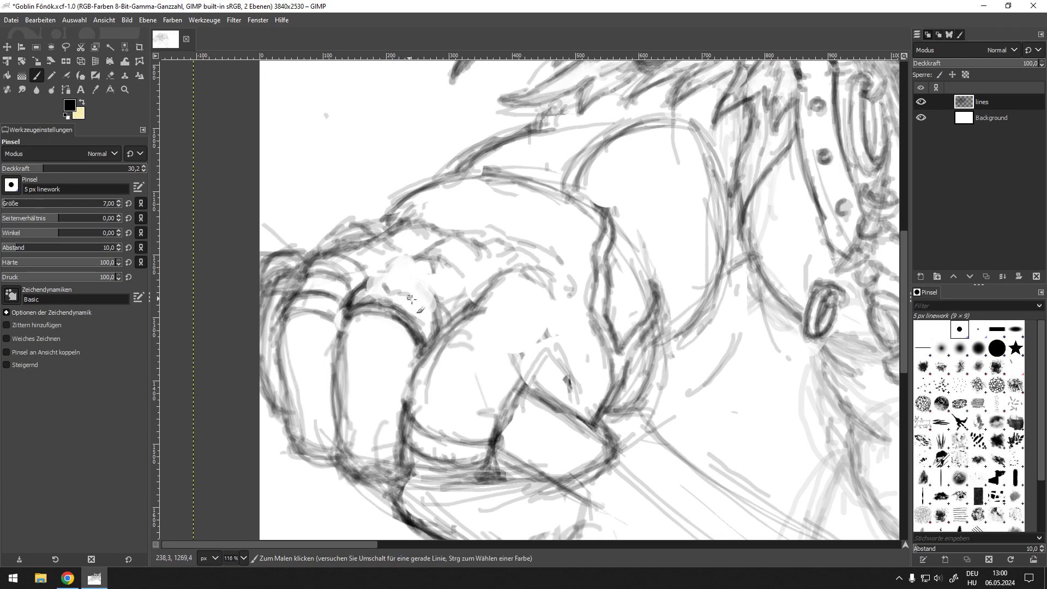
Sketch a ring ornament above the knuckle with a pointed crest, curved side shapes and a small circle at its base
{"action": "scroll", "coordinate": [400, 277], "scroll_direction": "up", "scroll_amount": 2}
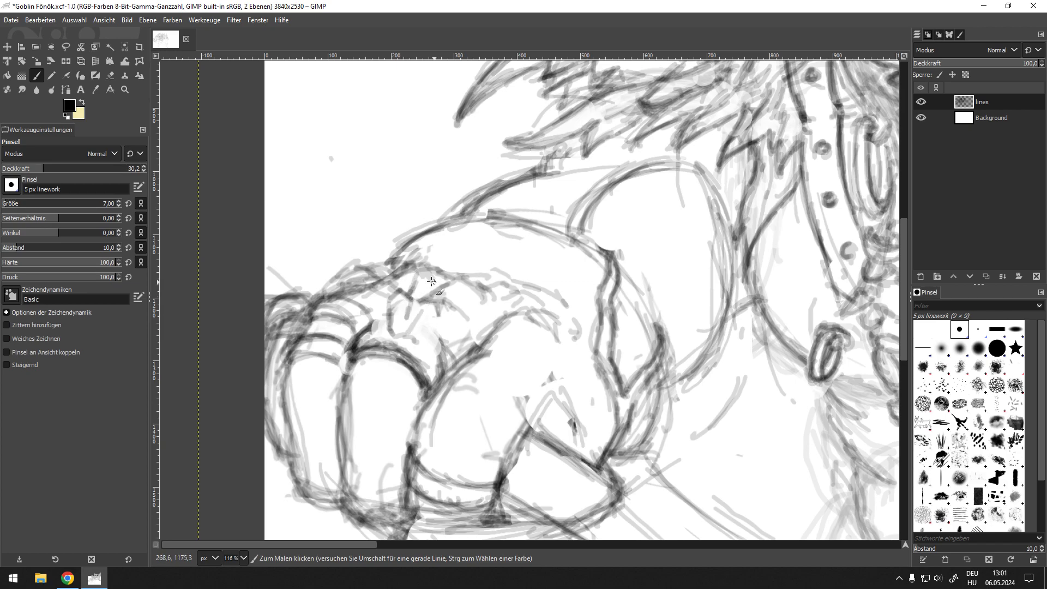
{"action": "mouse_move", "coordinate": [422, 273]}
{"action": "left_mouse_down"}
{"action": "mouse_move", "coordinate": [413, 327]}
{"action": "mouse_move", "coordinate": [430, 299]}
{"action": "mouse_move", "coordinate": [423, 334]}
{"action": "mouse_move", "coordinate": [411, 323]}
{"action": "mouse_move", "coordinate": [434, 292]}
{"action": "mouse_move", "coordinate": [426, 273]}
{"action": "mouse_move", "coordinate": [390, 326]}
{"action": "mouse_move", "coordinate": [389, 310]}
{"action": "mouse_move", "coordinate": [404, 289]}
{"action": "mouse_move", "coordinate": [411, 299]}
{"action": "mouse_move", "coordinate": [397, 334]}
{"action": "mouse_move", "coordinate": [422, 310]}
{"action": "mouse_move", "coordinate": [412, 323]}
{"action": "mouse_move", "coordinate": [423, 317]}
{"action": "mouse_move", "coordinate": [423, 330]}
{"action": "mouse_move", "coordinate": [392, 339]}
{"action": "mouse_move", "coordinate": [414, 340]}
{"action": "mouse_move", "coordinate": [387, 338]}
{"action": "mouse_move", "coordinate": [420, 352]}
{"action": "left_mouse_up"}
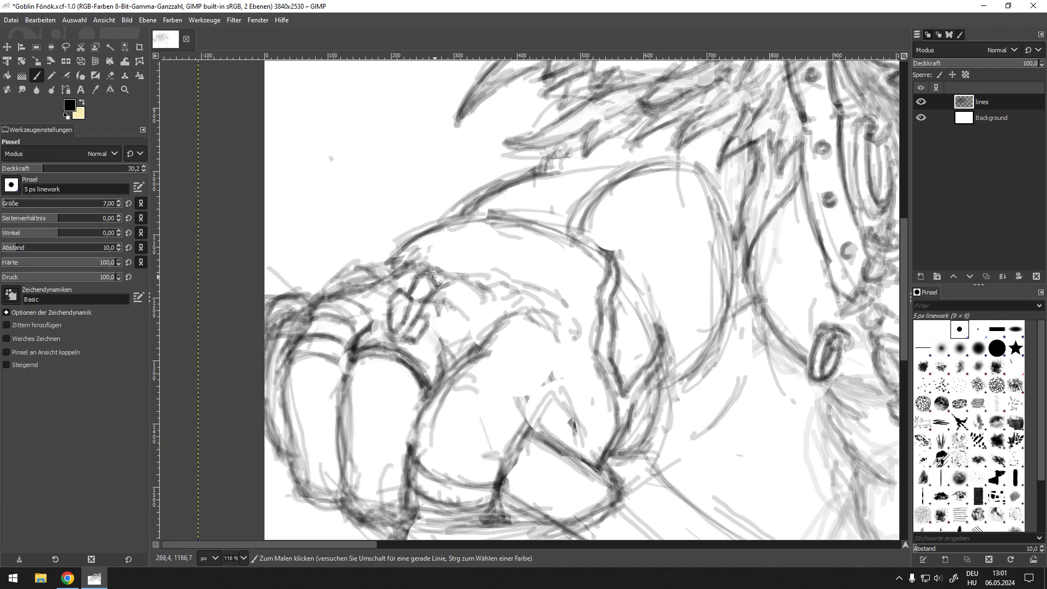
{"action": "scroll", "coordinate": [436, 326], "scroll_direction": "left", "scroll_amount": 2}
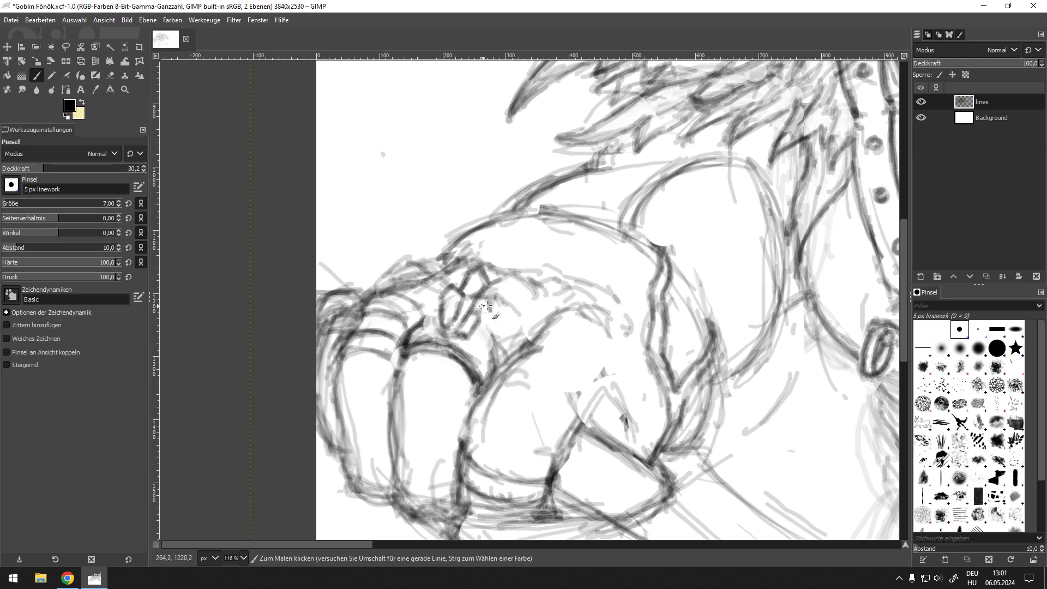
{"action": "scroll", "coordinate": [484, 307], "scroll_direction": "right", "scroll_amount": 1}
{"action": "mouse_move", "coordinate": [465, 331]}
{"action": "left_mouse_down"}
{"action": "mouse_move", "coordinate": [492, 316]}
{"action": "mouse_move", "coordinate": [488, 303]}
{"action": "mouse_move", "coordinate": [486, 339]}
{"action": "mouse_move", "coordinate": [458, 345]}
{"action": "mouse_move", "coordinate": [493, 313]}
{"action": "mouse_move", "coordinate": [462, 340]}
{"action": "mouse_move", "coordinate": [482, 341]}
{"action": "mouse_move", "coordinate": [491, 331]}
{"action": "mouse_move", "coordinate": [454, 342]}
{"action": "mouse_move", "coordinate": [493, 310]}
{"action": "mouse_move", "coordinate": [472, 326]}
{"action": "mouse_move", "coordinate": [493, 323]}
{"action": "mouse_move", "coordinate": [455, 345]}
{"action": "mouse_move", "coordinate": [430, 294]}
{"action": "mouse_move", "coordinate": [395, 310]}
{"action": "mouse_move", "coordinate": [429, 305]}
{"action": "mouse_move", "coordinate": [422, 313]}
{"action": "mouse_move", "coordinate": [410, 288]}
{"action": "mouse_move", "coordinate": [422, 300]}
{"action": "mouse_move", "coordinate": [415, 289]}
{"action": "mouse_move", "coordinate": [404, 315]}
{"action": "mouse_move", "coordinate": [412, 320]}
{"action": "mouse_move", "coordinate": [403, 308]}
{"action": "mouse_move", "coordinate": [413, 327]}
{"action": "mouse_move", "coordinate": [412, 285]}
{"action": "mouse_move", "coordinate": [422, 324]}
{"action": "mouse_move", "coordinate": [414, 287]}
{"action": "mouse_move", "coordinate": [427, 312]}
{"action": "mouse_move", "coordinate": [414, 289]}
{"action": "mouse_move", "coordinate": [417, 329]}
{"action": "mouse_move", "coordinate": [426, 333]}
{"action": "mouse_move", "coordinate": [410, 289]}
{"action": "mouse_move", "coordinate": [425, 333]}
{"action": "mouse_move", "coordinate": [405, 293]}
{"action": "mouse_move", "coordinate": [466, 334]}
{"action": "mouse_move", "coordinate": [492, 303]}
{"action": "mouse_move", "coordinate": [472, 330]}
{"action": "left_mouse_up"}
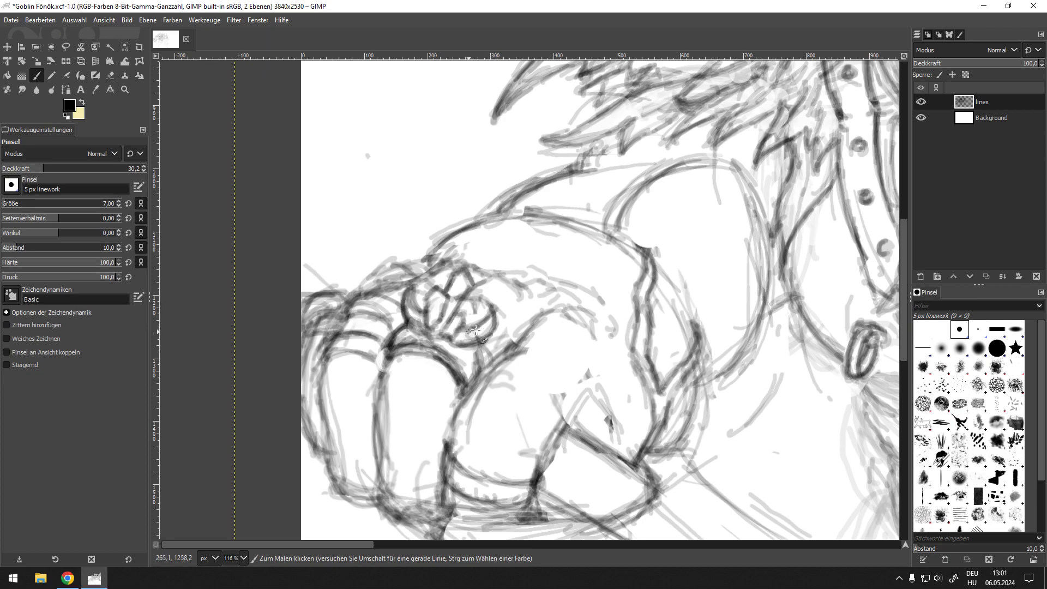
{"action": "key", "text": "shift+e"}
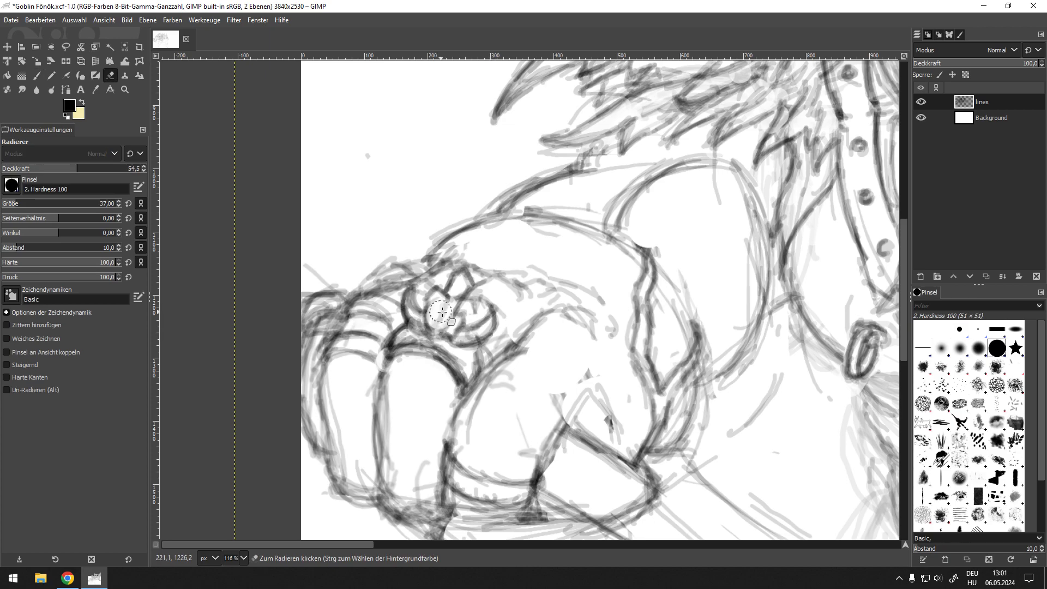
{"action": "key", "text": "p"}
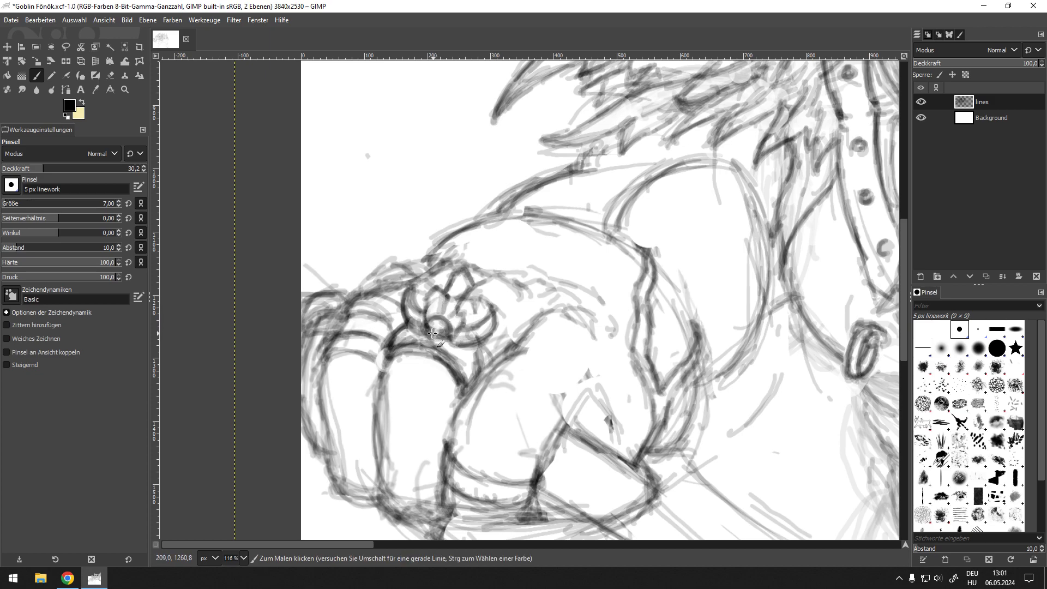
Darken and thicken the curved side shapes and lower edge of the ring ornament on the fist
{"action": "scroll", "coordinate": [480, 316], "scroll_direction": "down", "scroll_amount": 3}
{"action": "mouse_move", "coordinate": [474, 363]}
{"action": "left_mouse_down"}
{"action": "mouse_move", "coordinate": [454, 334]}
{"action": "mouse_move", "coordinate": [391, 218]}
{"action": "left_mouse_up"}
{"action": "mouse_move", "coordinate": [421, 289]}
{"action": "left_mouse_down"}
{"action": "mouse_move", "coordinate": [437, 252]}
{"action": "mouse_move", "coordinate": [419, 242]}
{"action": "mouse_move", "coordinate": [408, 267]}
{"action": "left_mouse_up"}
{"action": "mouse_move", "coordinate": [385, 296]}
{"action": "left_mouse_down"}
{"action": "mouse_move", "coordinate": [391, 263]}
{"action": "mouse_move", "coordinate": [417, 315]}
{"action": "mouse_move", "coordinate": [365, 261]}
{"action": "mouse_move", "coordinate": [361, 302]}
{"action": "left_mouse_up"}
{"action": "left_click_drag", "start_coordinate": [431, 310], "coordinate": [468, 283]}
{"action": "left_click_drag", "start_coordinate": [469, 284], "coordinate": [427, 328]}
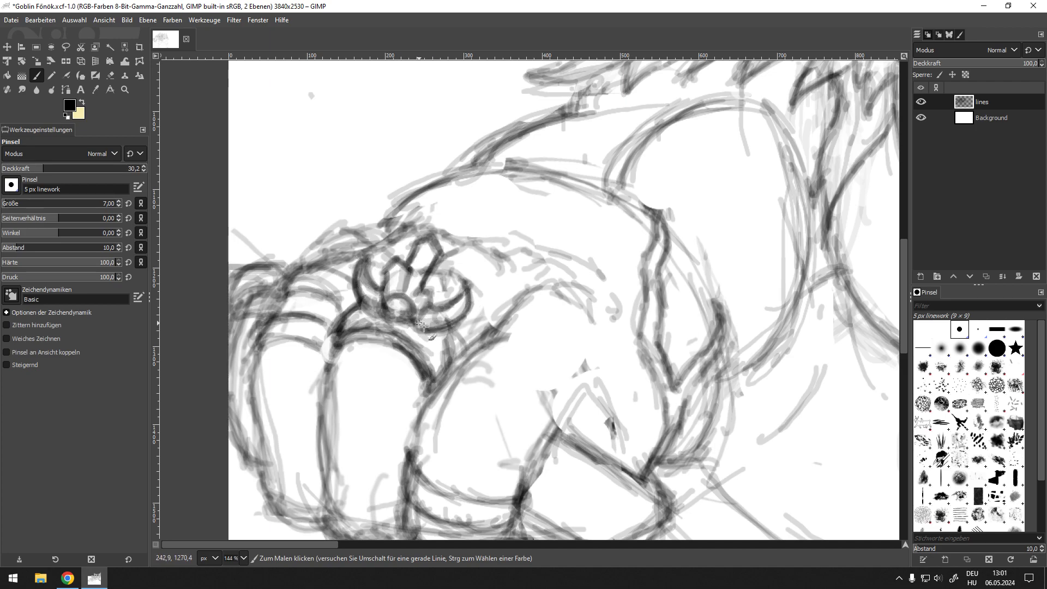
Replace the small circle in the ring ornament with an angled oval shape and strengthen the surrounding outlines
{"action": "left_click_drag", "start_coordinate": [390, 299], "coordinate": [411, 320]}
{"action": "mouse_move", "coordinate": [398, 319]}
{"action": "left_mouse_down"}
{"action": "mouse_move", "coordinate": [385, 300]}
{"action": "mouse_move", "coordinate": [400, 281]}
{"action": "mouse_move", "coordinate": [388, 316]}
{"action": "mouse_move", "coordinate": [389, 288]}
{"action": "mouse_move", "coordinate": [407, 307]}
{"action": "left_mouse_up"}
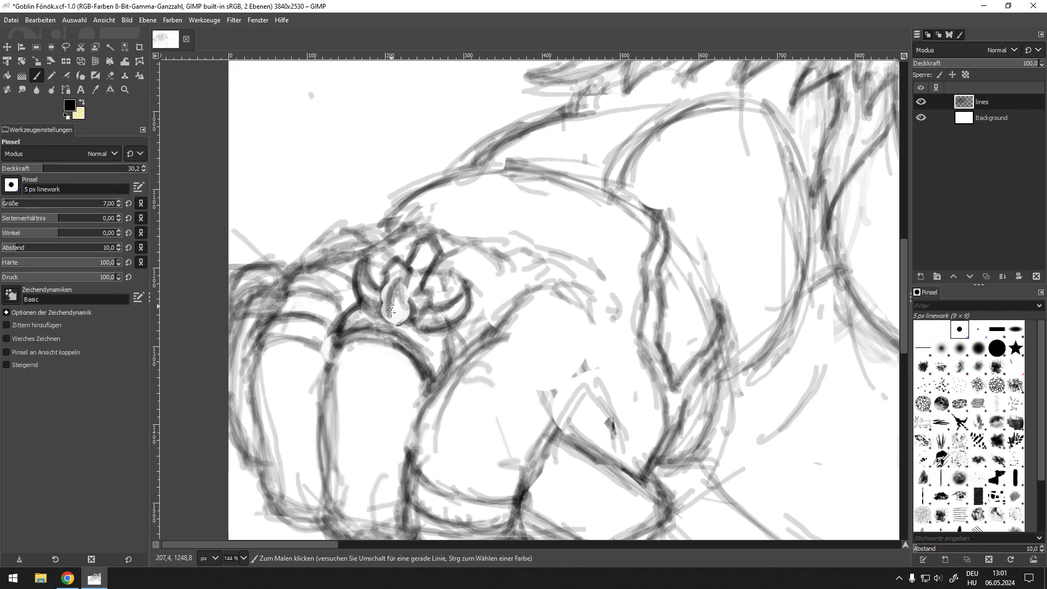
{"action": "mouse_move", "coordinate": [431, 282]}
{"action": "left_mouse_down"}
{"action": "mouse_move", "coordinate": [366, 291]}
{"action": "mouse_move", "coordinate": [401, 312]}
{"action": "mouse_move", "coordinate": [387, 320]}
{"action": "mouse_move", "coordinate": [399, 283]}
{"action": "mouse_move", "coordinate": [404, 303]}
{"action": "mouse_move", "coordinate": [385, 305]}
{"action": "mouse_move", "coordinate": [385, 319]}
{"action": "mouse_move", "coordinate": [406, 324]}
{"action": "mouse_move", "coordinate": [386, 317]}
{"action": "mouse_move", "coordinate": [394, 318]}
{"action": "mouse_move", "coordinate": [403, 282]}
{"action": "mouse_move", "coordinate": [411, 317]}
{"action": "left_mouse_up"}
{"action": "left_click_drag", "start_coordinate": [365, 262], "coordinate": [361, 301]}
{"action": "mouse_move", "coordinate": [433, 309]}
{"action": "left_mouse_down"}
{"action": "mouse_move", "coordinate": [457, 302]}
{"action": "mouse_move", "coordinate": [445, 327]}
{"action": "left_mouse_up"}
{"action": "scroll", "coordinate": [449, 339], "scroll_direction": "down", "scroll_amount": 3}
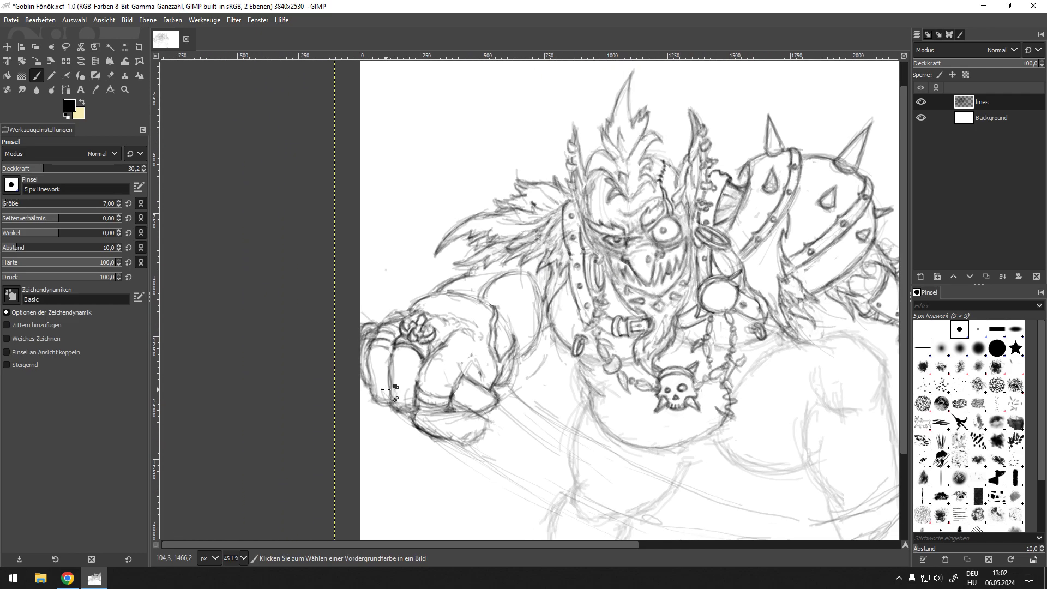
{"action": "scroll", "coordinate": [404, 321], "scroll_direction": "up", "scroll_amount": 3}
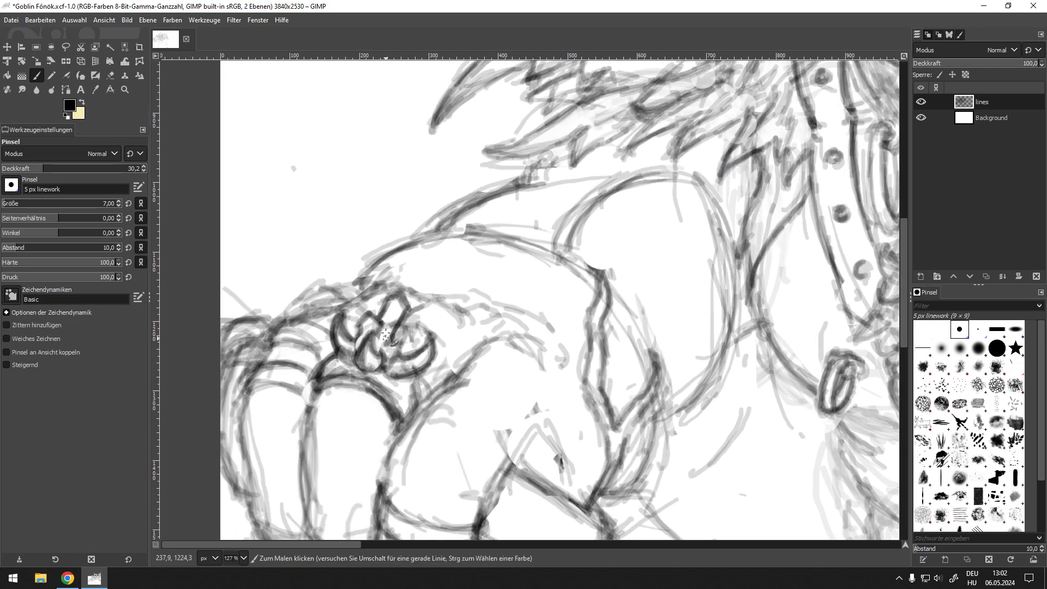
{"action": "mouse_move", "coordinate": [386, 333]}
{"action": "left_mouse_down"}
{"action": "mouse_move", "coordinate": [396, 307]}
{"action": "mouse_move", "coordinate": [385, 325]}
{"action": "mouse_move", "coordinate": [364, 322]}
{"action": "mouse_move", "coordinate": [382, 327]}
{"action": "mouse_move", "coordinate": [395, 306]}
{"action": "mouse_move", "coordinate": [385, 337]}
{"action": "mouse_move", "coordinate": [398, 310]}
{"action": "mouse_move", "coordinate": [376, 330]}
{"action": "left_mouse_up"}
{"action": "scroll", "coordinate": [376, 333], "scroll_direction": "down", "scroll_amount": 4}
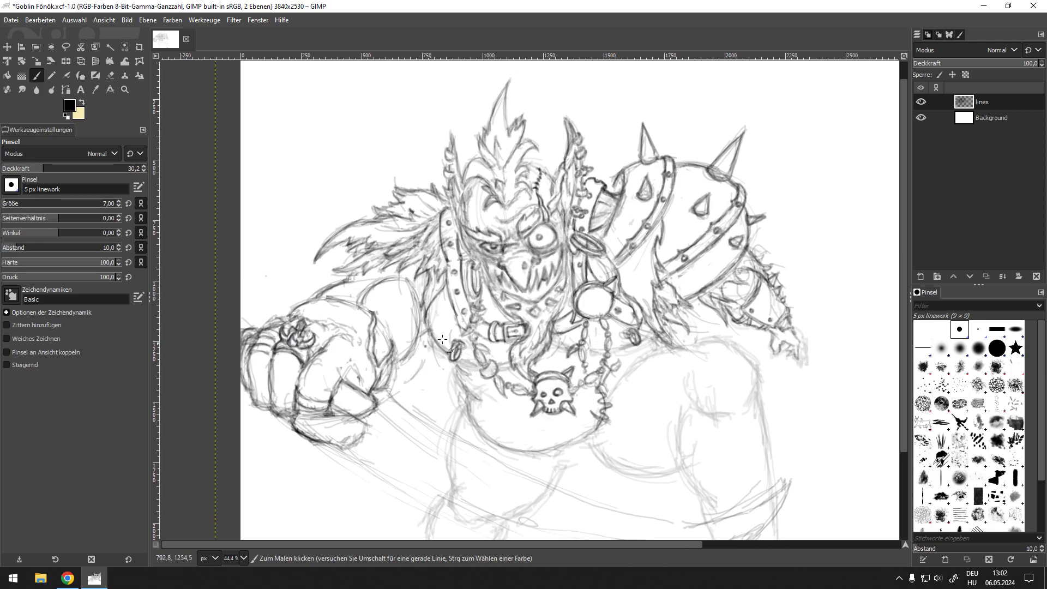
Rough in a tilted skull face inside the round horned medallion on the chest, with eye sockets, nose and teeth
{"action": "scroll", "coordinate": [598, 323], "scroll_direction": "up", "scroll_amount": 5}
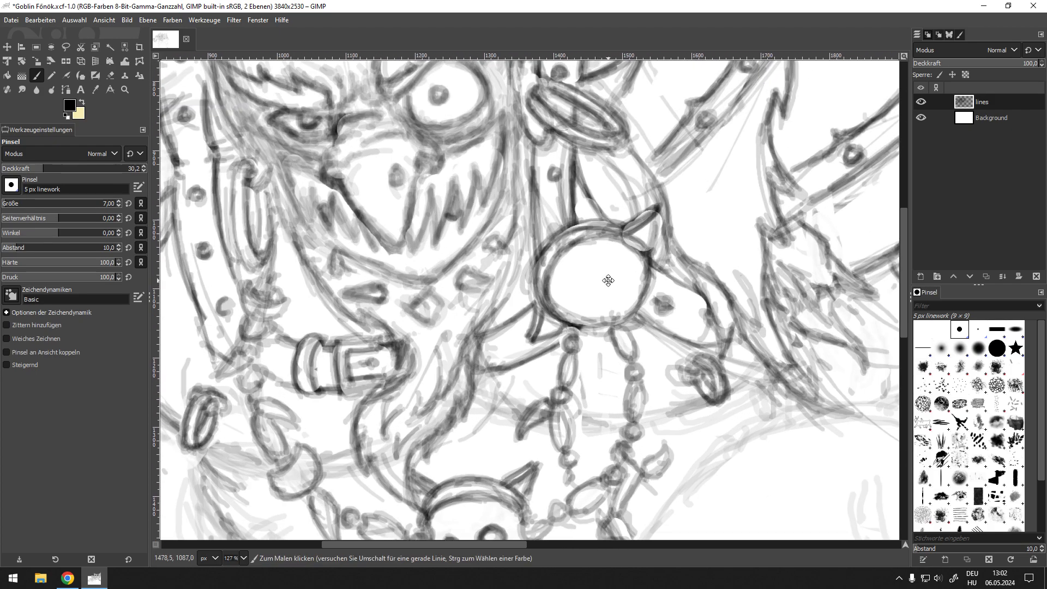
{"action": "scroll", "coordinate": [604, 283], "scroll_direction": "up", "scroll_amount": 1}
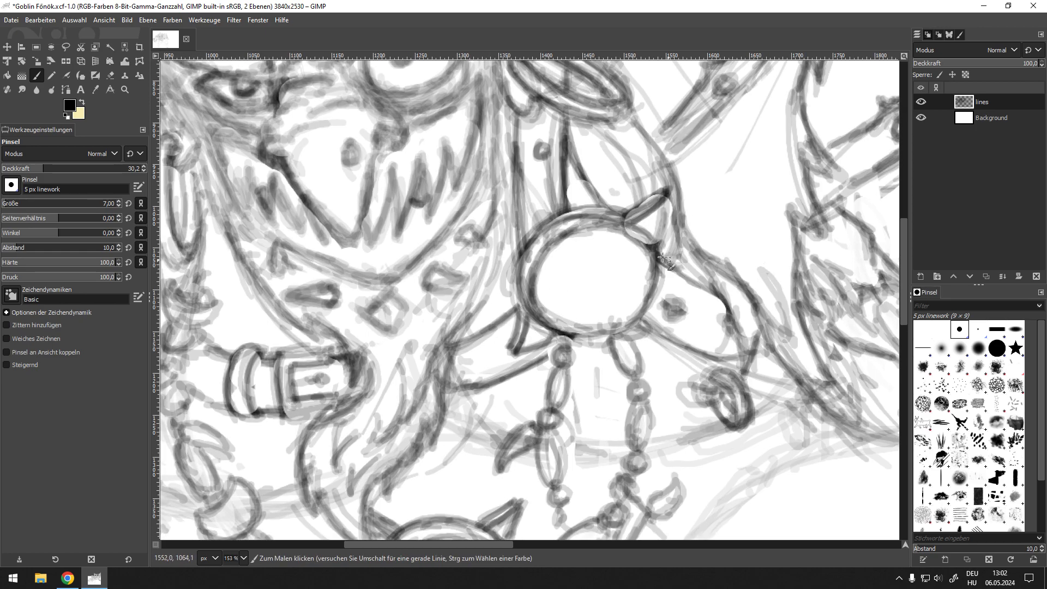
{"action": "scroll", "coordinate": [564, 240], "scroll_direction": "up", "scroll_amount": 3}
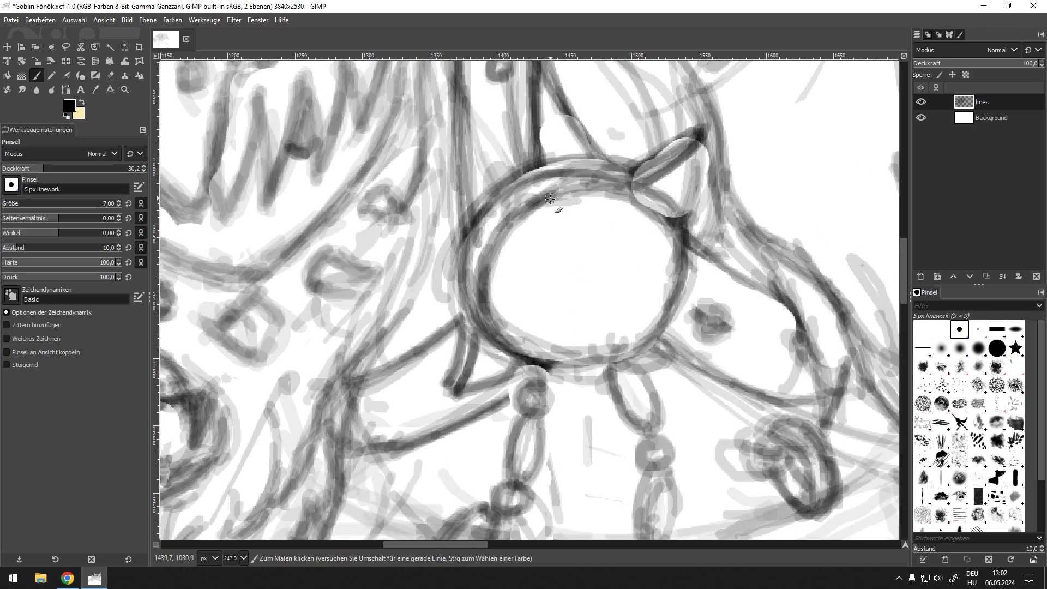
{"action": "mouse_move", "coordinate": [552, 205]}
{"action": "left_mouse_down"}
{"action": "mouse_move", "coordinate": [572, 261]}
{"action": "mouse_move", "coordinate": [556, 232]}
{"action": "mouse_move", "coordinate": [567, 263]}
{"action": "mouse_move", "coordinate": [557, 282]}
{"action": "mouse_move", "coordinate": [550, 253]}
{"action": "mouse_move", "coordinate": [559, 289]}
{"action": "mouse_move", "coordinate": [546, 249]}
{"action": "mouse_move", "coordinate": [553, 241]}
{"action": "mouse_move", "coordinate": [565, 283]}
{"action": "mouse_move", "coordinate": [570, 251]}
{"action": "left_mouse_up"}
{"action": "mouse_move", "coordinate": [617, 295]}
{"action": "left_mouse_down"}
{"action": "mouse_move", "coordinate": [596, 314]}
{"action": "mouse_move", "coordinate": [625, 291]}
{"action": "mouse_move", "coordinate": [661, 285]}
{"action": "mouse_move", "coordinate": [604, 310]}
{"action": "mouse_move", "coordinate": [621, 315]}
{"action": "mouse_move", "coordinate": [648, 294]}
{"action": "left_mouse_up"}
{"action": "mouse_move", "coordinate": [647, 298]}
{"action": "left_mouse_down"}
{"action": "mouse_move", "coordinate": [604, 320]}
{"action": "mouse_move", "coordinate": [548, 322]}
{"action": "mouse_move", "coordinate": [549, 339]}
{"action": "mouse_move", "coordinate": [596, 314]}
{"action": "left_mouse_up"}
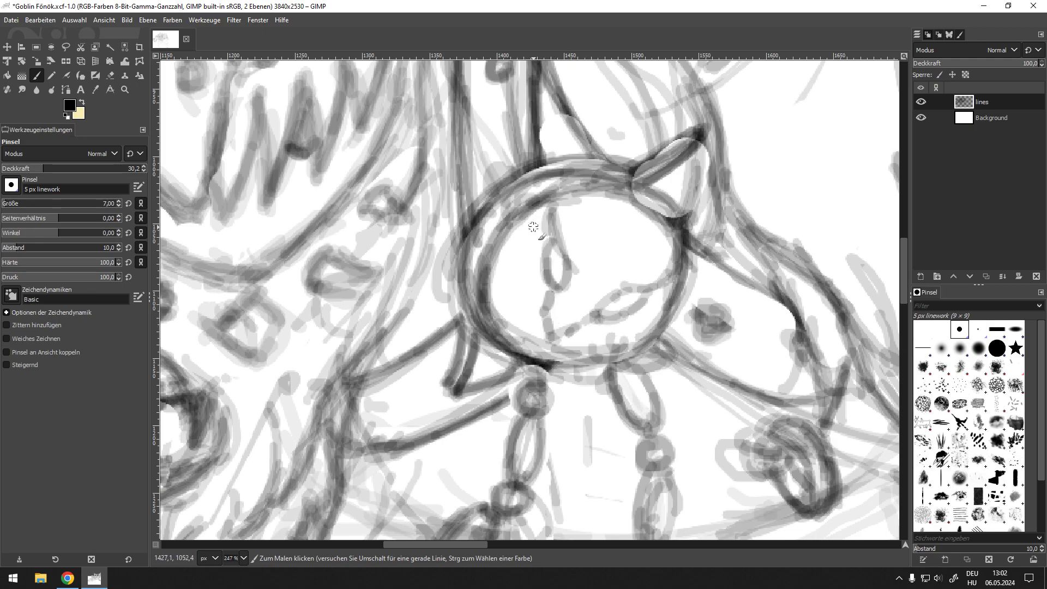
{"action": "mouse_move", "coordinate": [527, 257]}
{"action": "left_mouse_down"}
{"action": "mouse_move", "coordinate": [509, 288]}
{"action": "mouse_move", "coordinate": [538, 277]}
{"action": "mouse_move", "coordinate": [524, 315]}
{"action": "mouse_move", "coordinate": [542, 312]}
{"action": "mouse_move", "coordinate": [520, 312]}
{"action": "mouse_move", "coordinate": [544, 290]}
{"action": "mouse_move", "coordinate": [526, 322]}
{"action": "mouse_move", "coordinate": [587, 309]}
{"action": "mouse_move", "coordinate": [597, 349]}
{"action": "mouse_move", "coordinate": [579, 336]}
{"action": "mouse_move", "coordinate": [593, 337]}
{"action": "mouse_move", "coordinate": [581, 347]}
{"action": "mouse_move", "coordinate": [619, 345]}
{"action": "left_mouse_up"}
{"action": "left_click_drag", "start_coordinate": [647, 305], "coordinate": [621, 336]}
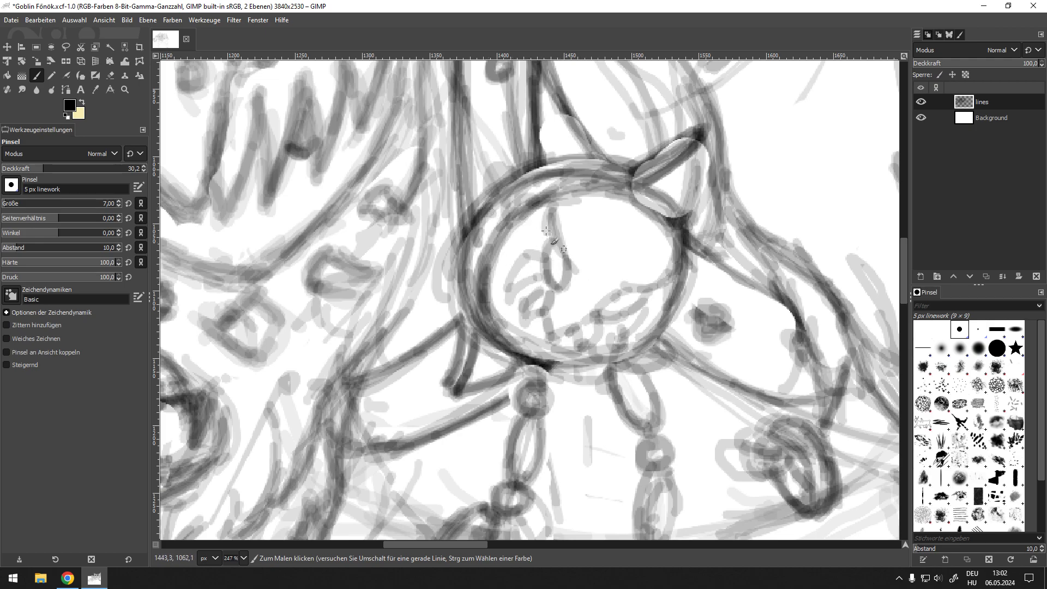
Erase the medallion skull's rough eye area and redraw it darker with smaller eye sockets, cheek contours and a forehead crack
{"action": "key", "text": "shift+e"}
{"action": "mouse_move", "coordinate": [551, 240]}
{"action": "left_mouse_down"}
{"action": "mouse_move", "coordinate": [562, 257]}
{"action": "mouse_move", "coordinate": [619, 285]}
{"action": "mouse_move", "coordinate": [599, 290]}
{"action": "left_mouse_up"}
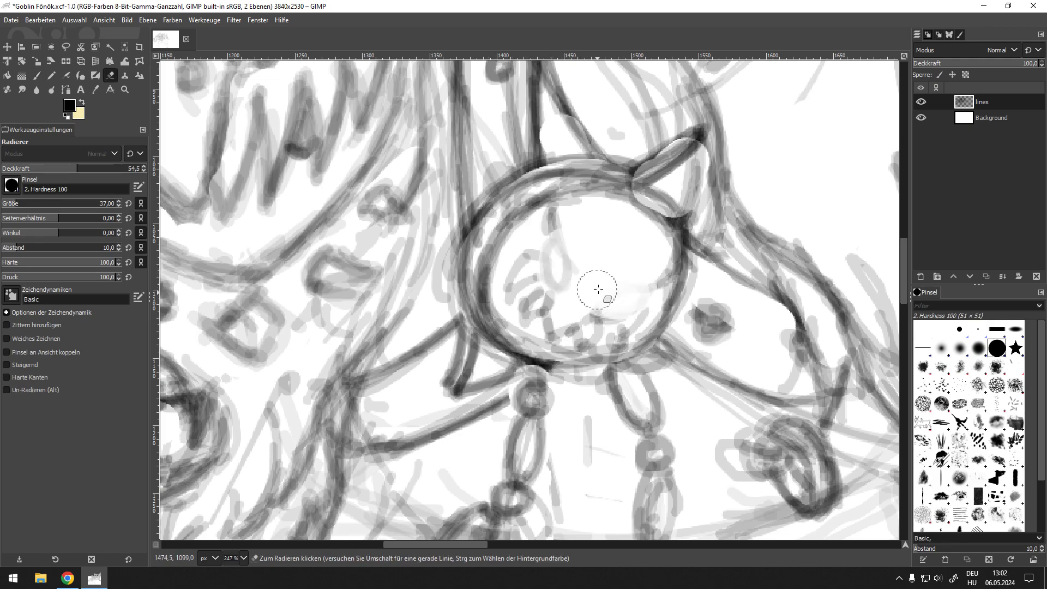
{"action": "key", "text": "p"}
{"action": "mouse_move", "coordinate": [552, 213]}
{"action": "left_mouse_down"}
{"action": "mouse_move", "coordinate": [547, 260]}
{"action": "mouse_move", "coordinate": [523, 257]}
{"action": "mouse_move", "coordinate": [506, 301]}
{"action": "mouse_move", "coordinate": [536, 276]}
{"action": "mouse_move", "coordinate": [520, 261]}
{"action": "mouse_move", "coordinate": [515, 288]}
{"action": "mouse_move", "coordinate": [581, 288]}
{"action": "mouse_move", "coordinate": [545, 282]}
{"action": "mouse_move", "coordinate": [547, 312]}
{"action": "mouse_move", "coordinate": [537, 294]}
{"action": "mouse_move", "coordinate": [531, 314]}
{"action": "mouse_move", "coordinate": [577, 330]}
{"action": "mouse_move", "coordinate": [596, 321]}
{"action": "mouse_move", "coordinate": [577, 347]}
{"action": "mouse_move", "coordinate": [622, 324]}
{"action": "mouse_move", "coordinate": [677, 269]}
{"action": "mouse_move", "coordinate": [633, 308]}
{"action": "mouse_move", "coordinate": [645, 308]}
{"action": "mouse_move", "coordinate": [625, 337]}
{"action": "mouse_move", "coordinate": [654, 298]}
{"action": "left_mouse_up"}
{"action": "left_click_drag", "start_coordinate": [625, 337], "coordinate": [674, 265]}
{"action": "mouse_move", "coordinate": [552, 212]}
{"action": "left_mouse_down"}
{"action": "mouse_move", "coordinate": [544, 241]}
{"action": "mouse_move", "coordinate": [575, 256]}
{"action": "mouse_move", "coordinate": [565, 271]}
{"action": "mouse_move", "coordinate": [566, 249]}
{"action": "mouse_move", "coordinate": [579, 261]}
{"action": "mouse_move", "coordinate": [569, 282]}
{"action": "mouse_move", "coordinate": [573, 246]}
{"action": "mouse_move", "coordinate": [564, 265]}
{"action": "mouse_move", "coordinate": [628, 288]}
{"action": "mouse_move", "coordinate": [600, 300]}
{"action": "mouse_move", "coordinate": [619, 285]}
{"action": "left_mouse_up"}
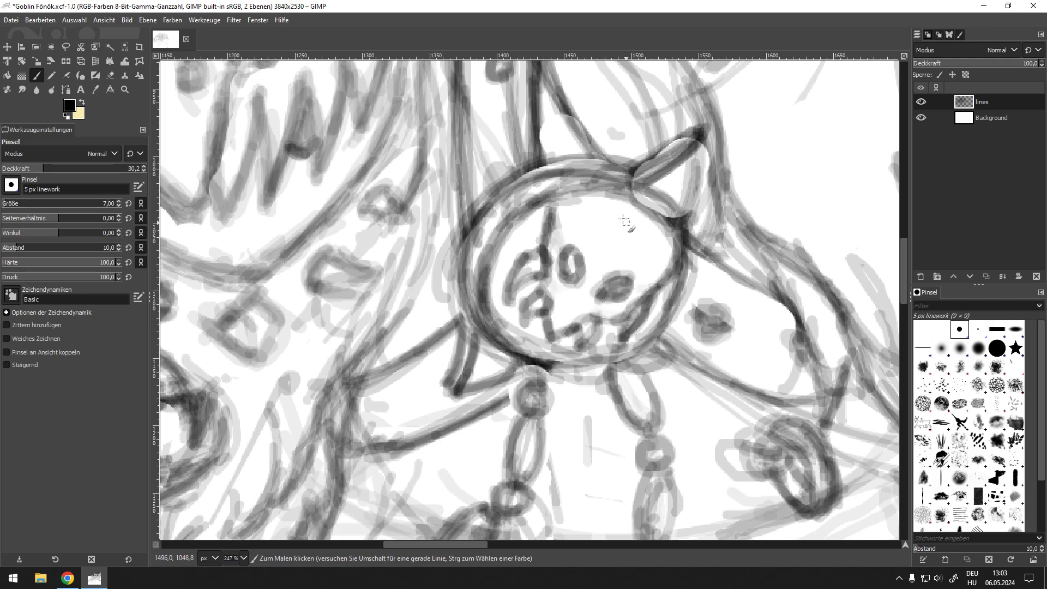
{"action": "mouse_move", "coordinate": [620, 204]}
{"action": "left_mouse_down"}
{"action": "mouse_move", "coordinate": [631, 241]}
{"action": "mouse_move", "coordinate": [667, 232]}
{"action": "mouse_move", "coordinate": [633, 218]}
{"action": "mouse_move", "coordinate": [630, 241]}
{"action": "left_mouse_up"}
{"action": "mouse_move", "coordinate": [630, 241]}
{"action": "left_mouse_down"}
{"action": "mouse_move", "coordinate": [661, 239]}
{"action": "mouse_move", "coordinate": [618, 202]}
{"action": "mouse_move", "coordinate": [635, 242]}
{"action": "mouse_move", "coordinate": [618, 227]}
{"action": "mouse_move", "coordinate": [611, 265]}
{"action": "left_mouse_up"}
{"action": "scroll", "coordinate": [525, 234], "scroll_direction": "down", "scroll_amount": 8}
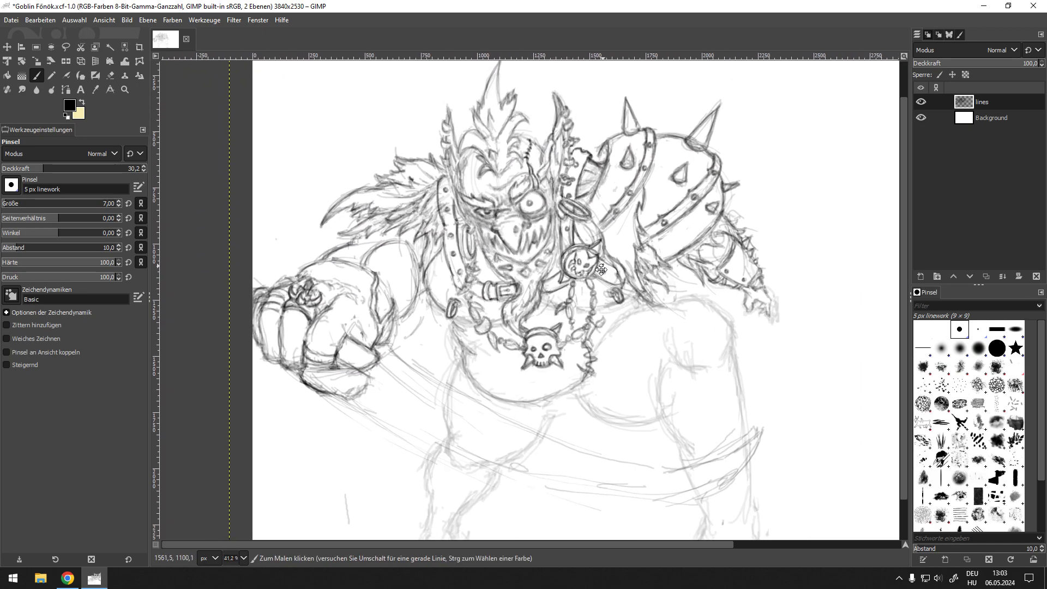
Sketch loose, light cloth folds hanging between the legs below the goblin's belly
{"action": "left_click_drag", "start_coordinate": [601, 269], "coordinate": [594, 290]}
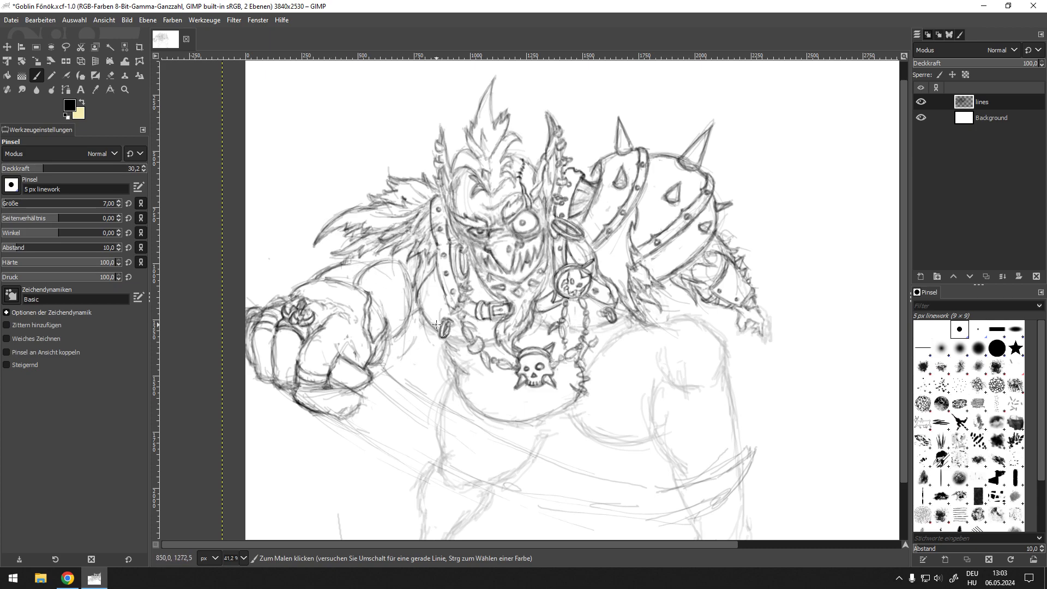
{"action": "mouse_move", "coordinate": [507, 284]}
{"action": "left_mouse_down"}
{"action": "mouse_move", "coordinate": [472, 215]}
{"action": "mouse_move", "coordinate": [511, 242]}
{"action": "left_mouse_up"}
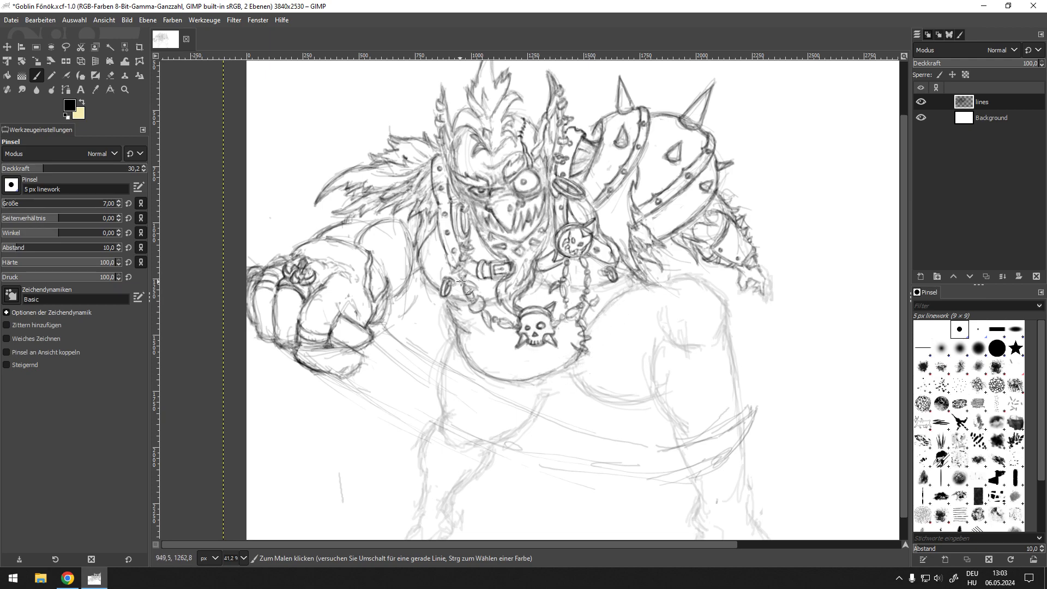
{"action": "scroll", "coordinate": [461, 280], "scroll_direction": "up", "scroll_amount": 3}
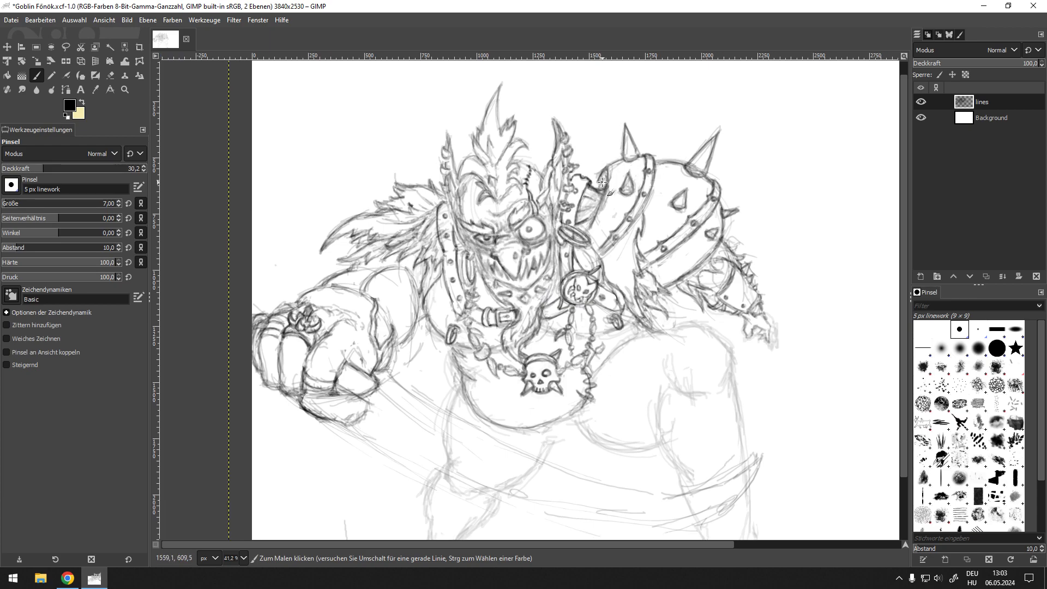
{"action": "scroll", "coordinate": [546, 272], "scroll_direction": "down", "scroll_amount": 3}
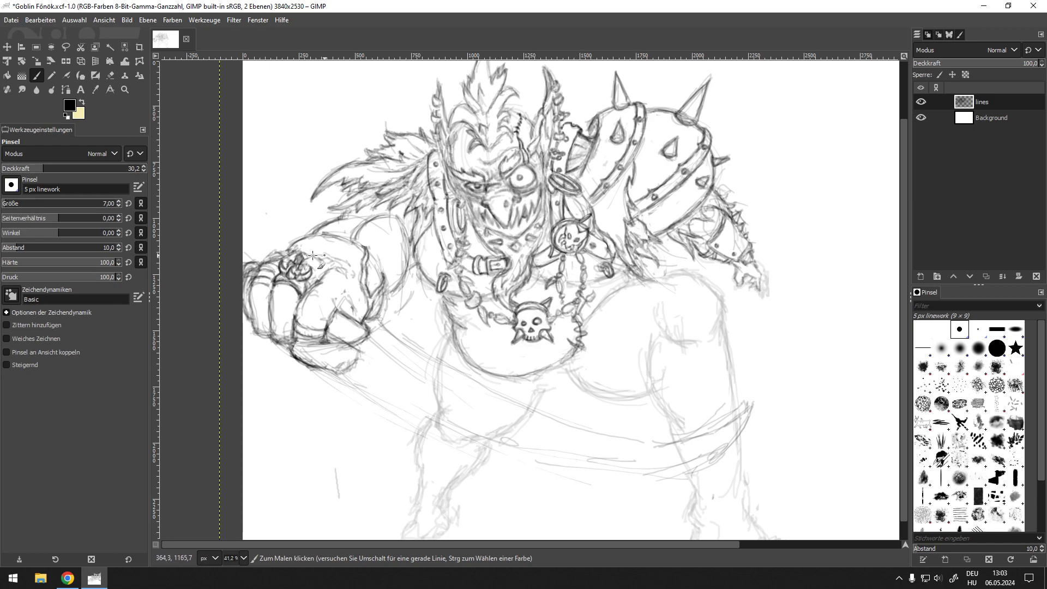
{"action": "left_click_drag", "start_coordinate": [559, 305], "coordinate": [539, 263]}
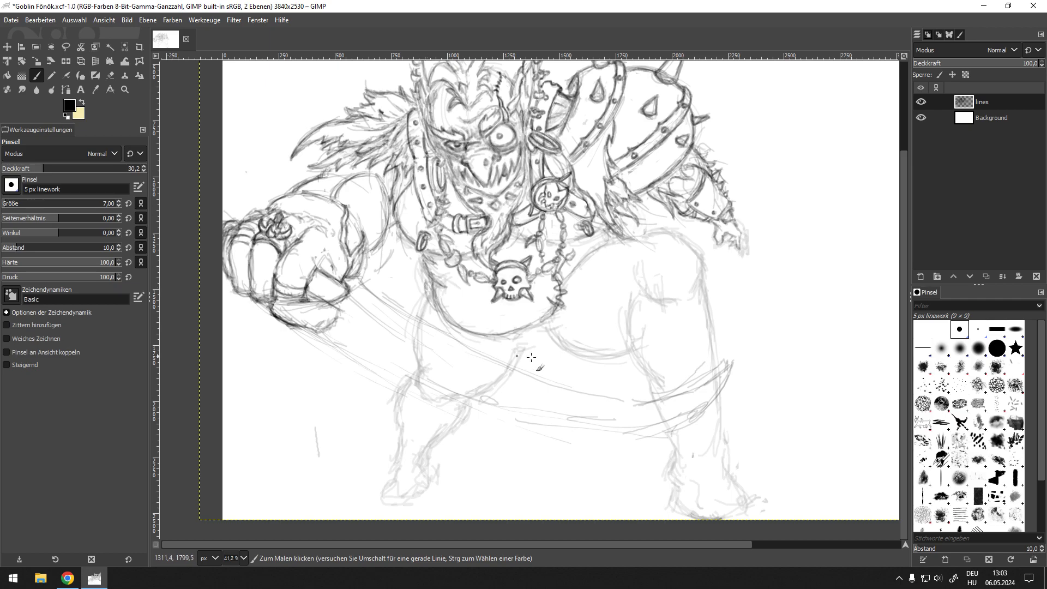
{"action": "mouse_move", "coordinate": [480, 347]}
{"action": "left_mouse_down"}
{"action": "mouse_move", "coordinate": [519, 365]}
{"action": "mouse_move", "coordinate": [606, 456]}
{"action": "mouse_move", "coordinate": [568, 409]}
{"action": "mouse_move", "coordinate": [571, 372]}
{"action": "left_mouse_up"}
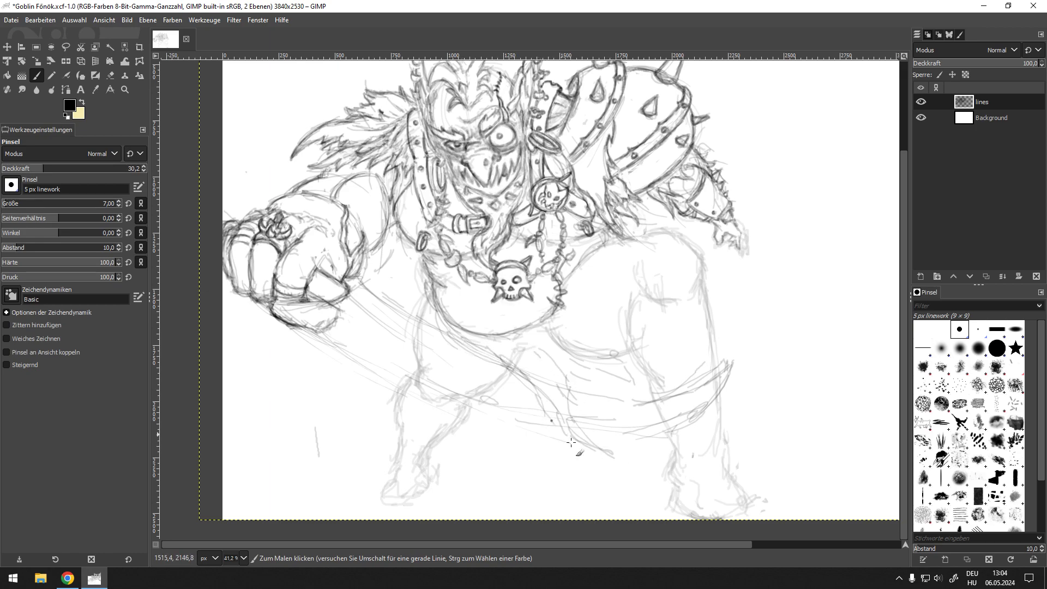
{"action": "left_click_drag", "start_coordinate": [564, 386], "coordinate": [532, 349]}
Sketch a rounded knee guard with spikes and shin armor plates lightly over the bent leg below the spiked shoulder armor
{"action": "left_click_drag", "start_coordinate": [663, 288], "coordinate": [622, 335]}
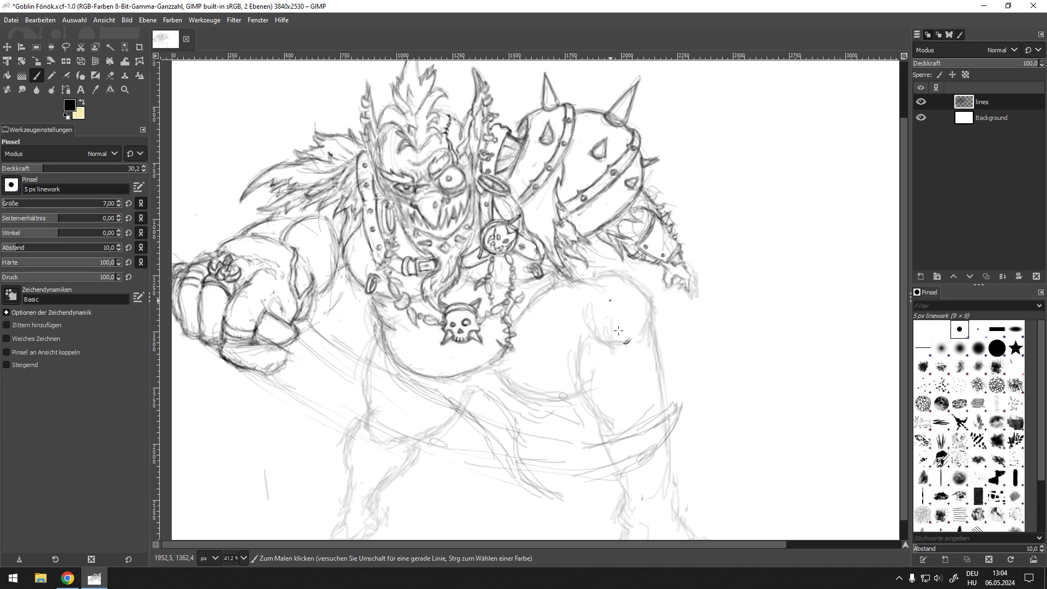
{"action": "mouse_move", "coordinate": [674, 345]}
{"action": "left_mouse_down"}
{"action": "mouse_move", "coordinate": [630, 363]}
{"action": "mouse_move", "coordinate": [670, 334]}
{"action": "mouse_move", "coordinate": [666, 301]}
{"action": "left_mouse_up"}
{"action": "mouse_move", "coordinate": [601, 300]}
{"action": "left_mouse_down"}
{"action": "mouse_move", "coordinate": [662, 294]}
{"action": "mouse_move", "coordinate": [572, 327]}
{"action": "mouse_move", "coordinate": [665, 328]}
{"action": "mouse_move", "coordinate": [609, 305]}
{"action": "left_mouse_up"}
{"action": "mouse_move", "coordinate": [588, 363]}
{"action": "left_mouse_down"}
{"action": "mouse_move", "coordinate": [635, 404]}
{"action": "mouse_move", "coordinate": [637, 359]}
{"action": "mouse_move", "coordinate": [637, 383]}
{"action": "mouse_move", "coordinate": [613, 396]}
{"action": "mouse_move", "coordinate": [668, 358]}
{"action": "mouse_move", "coordinate": [664, 385]}
{"action": "left_mouse_up"}
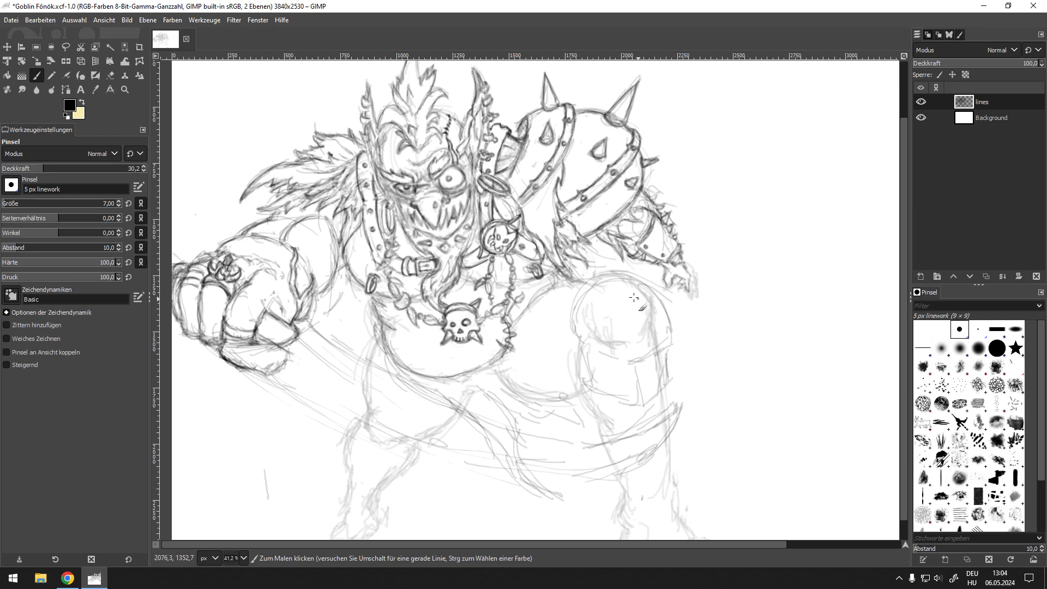
{"action": "mouse_move", "coordinate": [622, 286]}
{"action": "left_mouse_down"}
{"action": "mouse_move", "coordinate": [650, 290]}
{"action": "mouse_move", "coordinate": [625, 280]}
{"action": "mouse_move", "coordinate": [642, 298]}
{"action": "mouse_move", "coordinate": [629, 298]}
{"action": "mouse_move", "coordinate": [633, 282]}
{"action": "mouse_move", "coordinate": [636, 332]}
{"action": "left_mouse_up"}
{"action": "scroll", "coordinate": [636, 387], "scroll_direction": "down", "scroll_amount": 3}
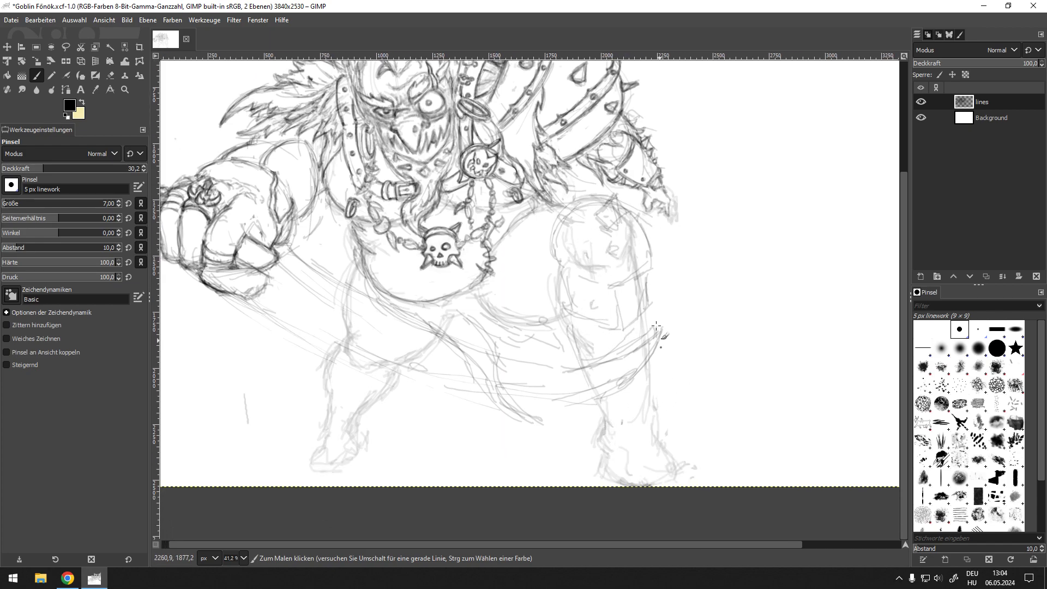
Sketch the contours of the large foot below the armored leg with light pencil strokes
{"action": "left_click_drag", "start_coordinate": [603, 460], "coordinate": [684, 459]}
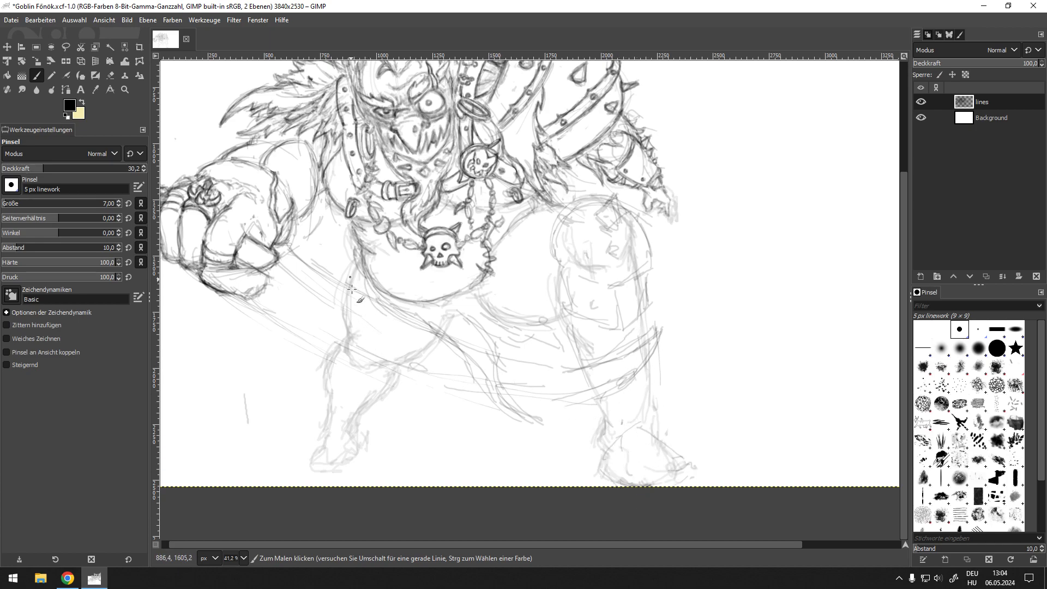
Erase the leg and cloth lines crossing the large curved blade, using a size 76 eraser at 100 opacity
{"action": "left_click_drag", "start_coordinate": [392, 313], "coordinate": [503, 362]}
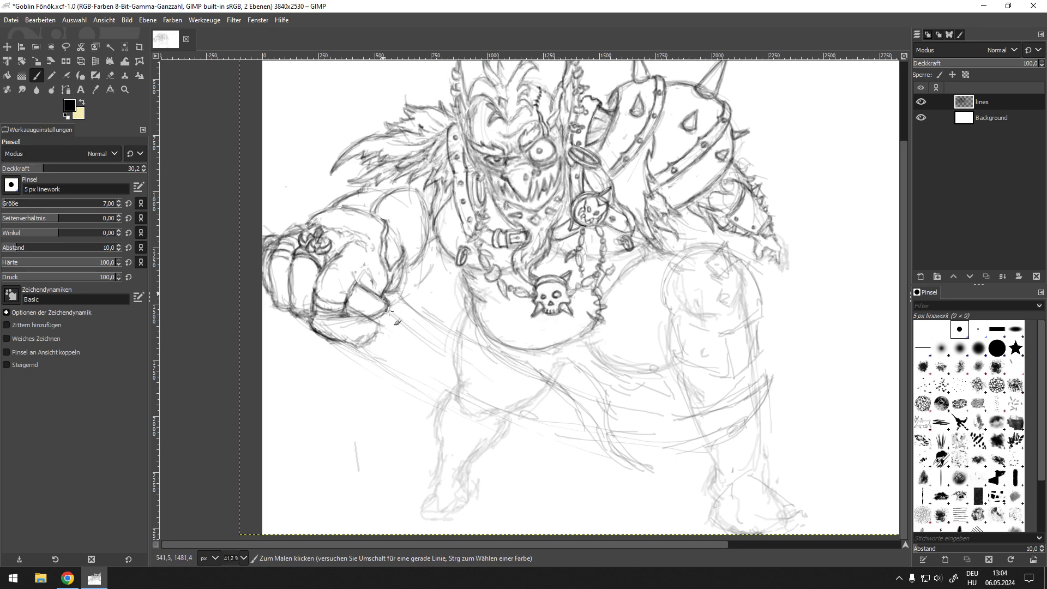
{"action": "key", "text": "shift+e"}
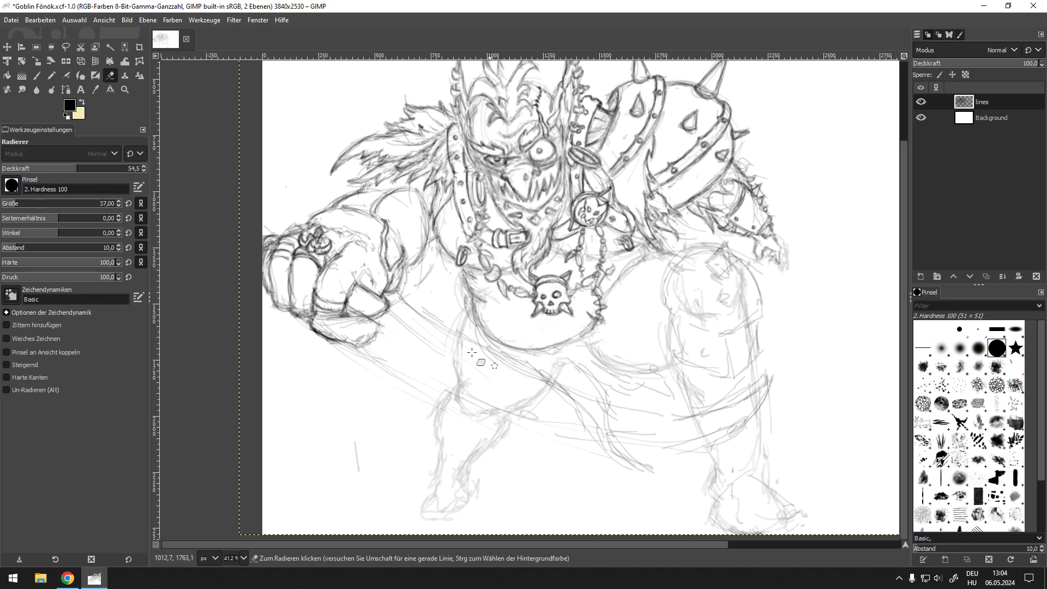
{"action": "left_click", "coordinate": [25, 203]}
{"action": "mouse_move", "coordinate": [453, 384]}
{"action": "left_mouse_down"}
{"action": "mouse_move", "coordinate": [514, 413]}
{"action": "mouse_move", "coordinate": [536, 415]}
{"action": "mouse_move", "coordinate": [555, 390]}
{"action": "left_mouse_up"}
{"action": "mouse_move", "coordinate": [454, 360]}
{"action": "left_mouse_down"}
{"action": "mouse_move", "coordinate": [493, 411]}
{"action": "mouse_move", "coordinate": [527, 419]}
{"action": "mouse_move", "coordinate": [535, 395]}
{"action": "mouse_move", "coordinate": [488, 412]}
{"action": "mouse_move", "coordinate": [572, 433]}
{"action": "mouse_move", "coordinate": [564, 406]}
{"action": "mouse_move", "coordinate": [644, 423]}
{"action": "mouse_move", "coordinate": [604, 417]}
{"action": "mouse_move", "coordinate": [604, 433]}
{"action": "mouse_move", "coordinate": [552, 425]}
{"action": "mouse_move", "coordinate": [626, 424]}
{"action": "left_mouse_up"}
{"action": "left_click_drag", "start_coordinate": [82, 169], "coordinate": [204, 182]}
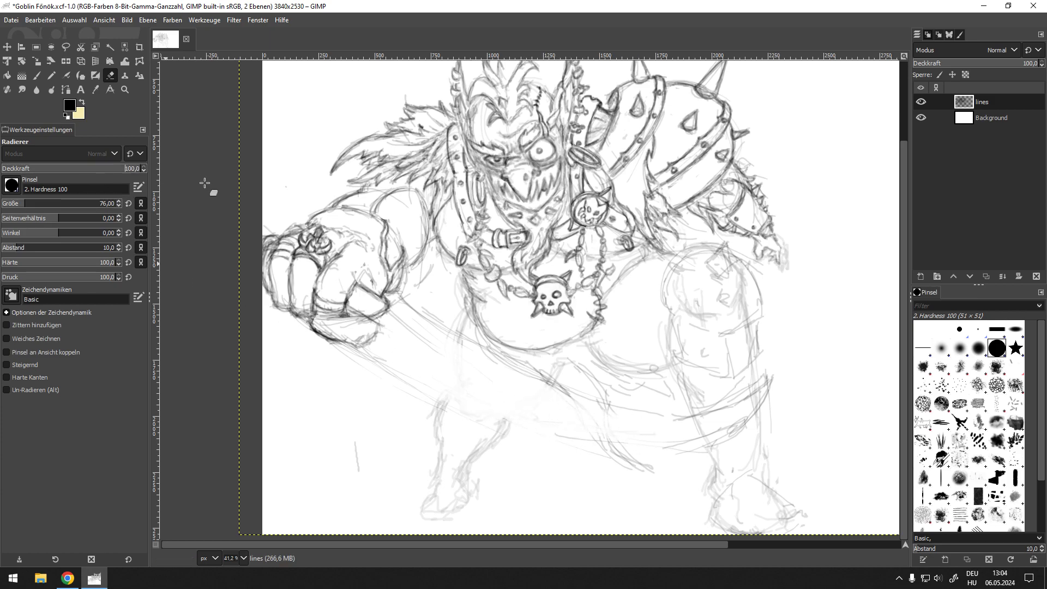
{"action": "mouse_move", "coordinate": [568, 399]}
{"action": "left_mouse_down"}
{"action": "mouse_move", "coordinate": [563, 425]}
{"action": "mouse_move", "coordinate": [589, 431]}
{"action": "mouse_move", "coordinate": [649, 442]}
{"action": "mouse_move", "coordinate": [708, 429]}
{"action": "mouse_move", "coordinate": [686, 431]}
{"action": "left_mouse_up"}
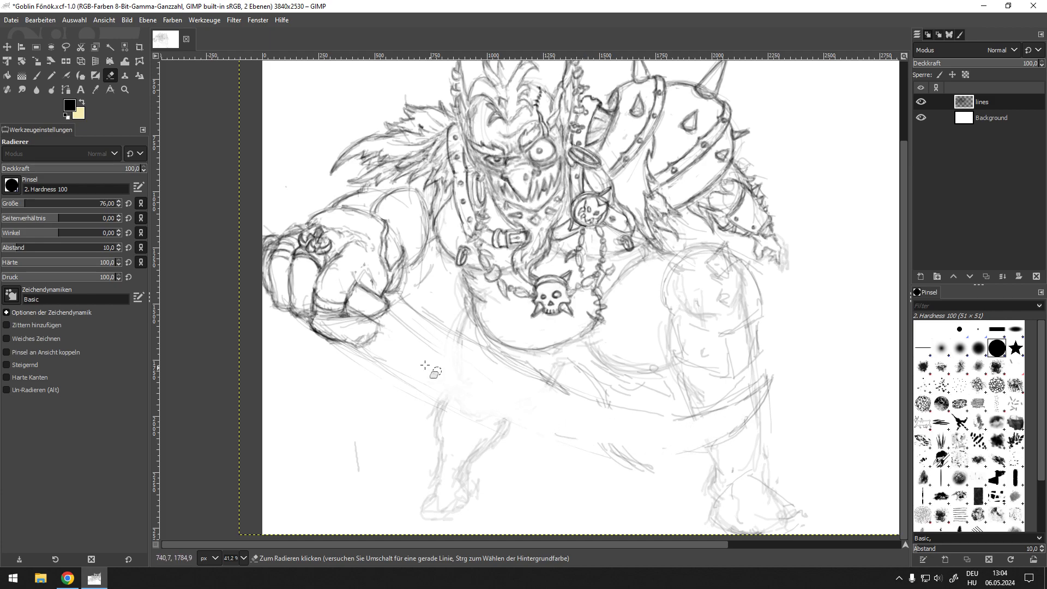
Redraw the curved blade's lower and upper edges with loose parallel strokes running from the fist toward the armored leg
{"action": "key", "text": "p"}
{"action": "left_click_drag", "start_coordinate": [322, 335], "coordinate": [379, 342]}
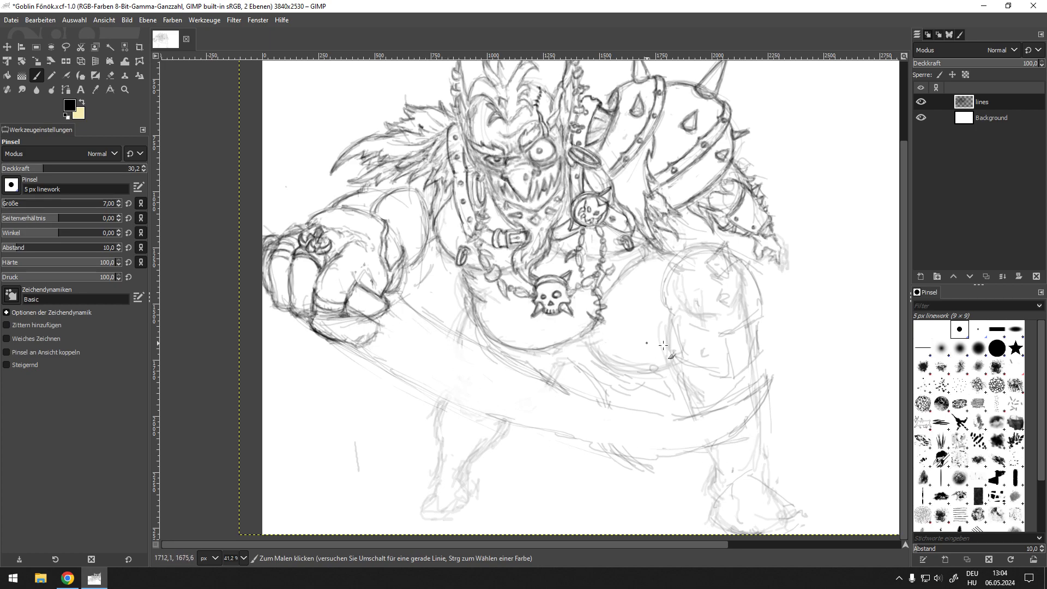
{"action": "mouse_move", "coordinate": [661, 416]}
{"action": "left_mouse_down"}
{"action": "mouse_move", "coordinate": [766, 376]}
{"action": "mouse_move", "coordinate": [712, 446]}
{"action": "mouse_move", "coordinate": [619, 459]}
{"action": "left_mouse_up"}
{"action": "left_click_drag", "start_coordinate": [390, 301], "coordinate": [491, 352]}
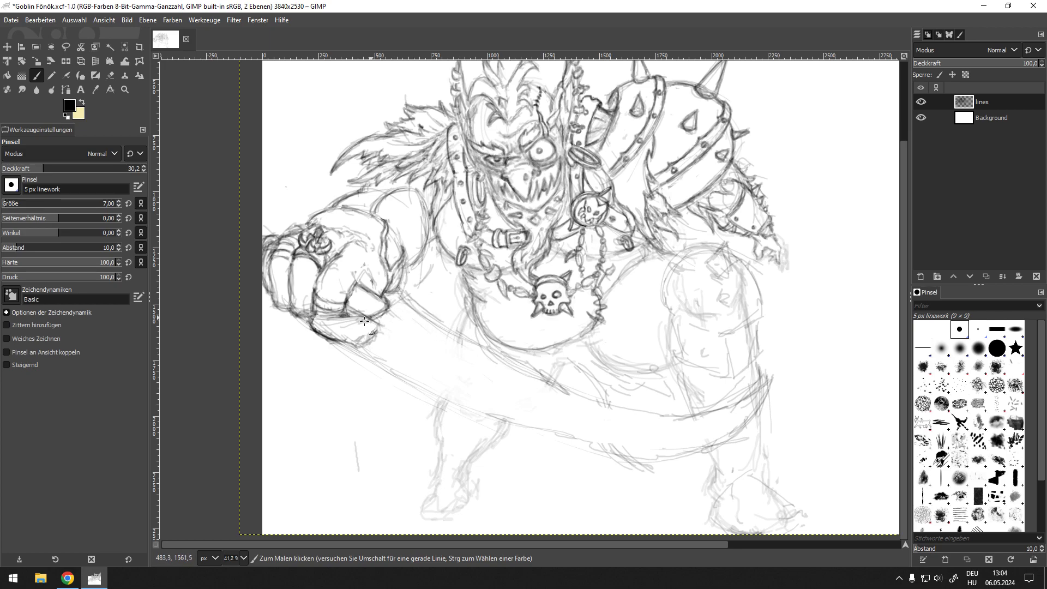
{"action": "mouse_move", "coordinate": [393, 303]}
{"action": "left_mouse_down"}
{"action": "mouse_move", "coordinate": [445, 353]}
{"action": "mouse_move", "coordinate": [508, 367]}
{"action": "mouse_move", "coordinate": [506, 387]}
{"action": "mouse_move", "coordinate": [552, 393]}
{"action": "left_mouse_up"}
{"action": "left_click_drag", "start_coordinate": [423, 329], "coordinate": [475, 363]}
Sketch chipped notches along the blade's lower edge and add contour lines along its length
{"action": "left_click_drag", "start_coordinate": [323, 319], "coordinate": [436, 392]}
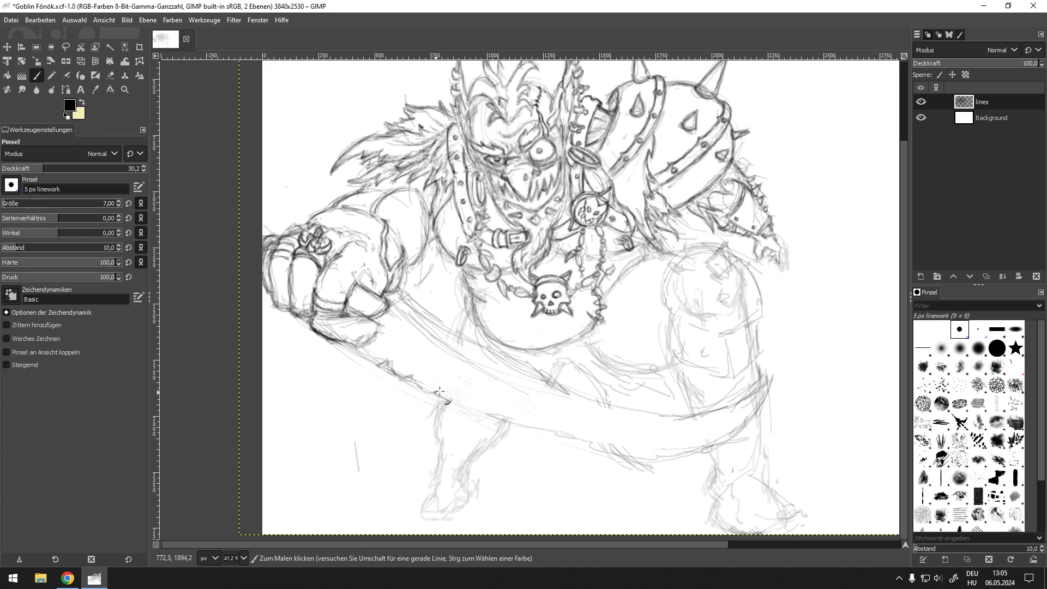
{"action": "mouse_move", "coordinate": [427, 356]}
{"action": "left_mouse_down"}
{"action": "mouse_move", "coordinate": [412, 376]}
{"action": "mouse_move", "coordinate": [425, 357]}
{"action": "mouse_move", "coordinate": [394, 357]}
{"action": "left_mouse_up"}
{"action": "mouse_move", "coordinate": [438, 392]}
{"action": "left_mouse_down"}
{"action": "mouse_move", "coordinate": [416, 331]}
{"action": "mouse_move", "coordinate": [484, 402]}
{"action": "left_mouse_up"}
{"action": "mouse_move", "coordinate": [484, 405]}
{"action": "left_mouse_down"}
{"action": "mouse_move", "coordinate": [666, 442]}
{"action": "mouse_move", "coordinate": [621, 376]}
{"action": "left_mouse_up"}
{"action": "left_click_drag", "start_coordinate": [423, 369], "coordinate": [453, 367]}
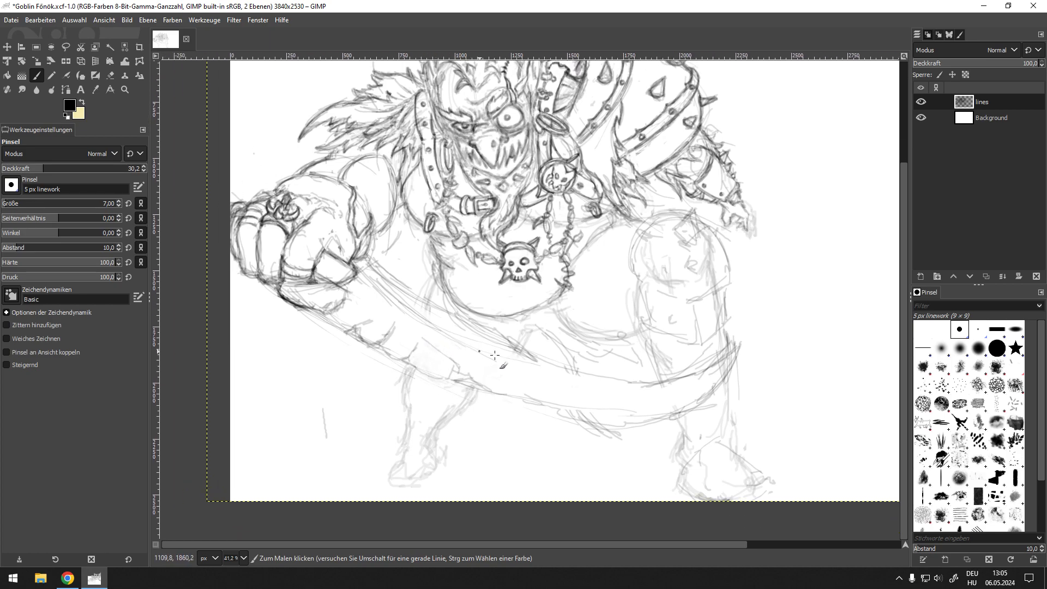
{"action": "mouse_move", "coordinate": [620, 387]}
{"action": "left_mouse_down"}
{"action": "mouse_move", "coordinate": [694, 381]}
{"action": "mouse_move", "coordinate": [725, 349]}
{"action": "mouse_move", "coordinate": [707, 374]}
{"action": "mouse_move", "coordinate": [717, 370]}
{"action": "mouse_move", "coordinate": [693, 382]}
{"action": "mouse_move", "coordinate": [621, 398]}
{"action": "left_mouse_up"}
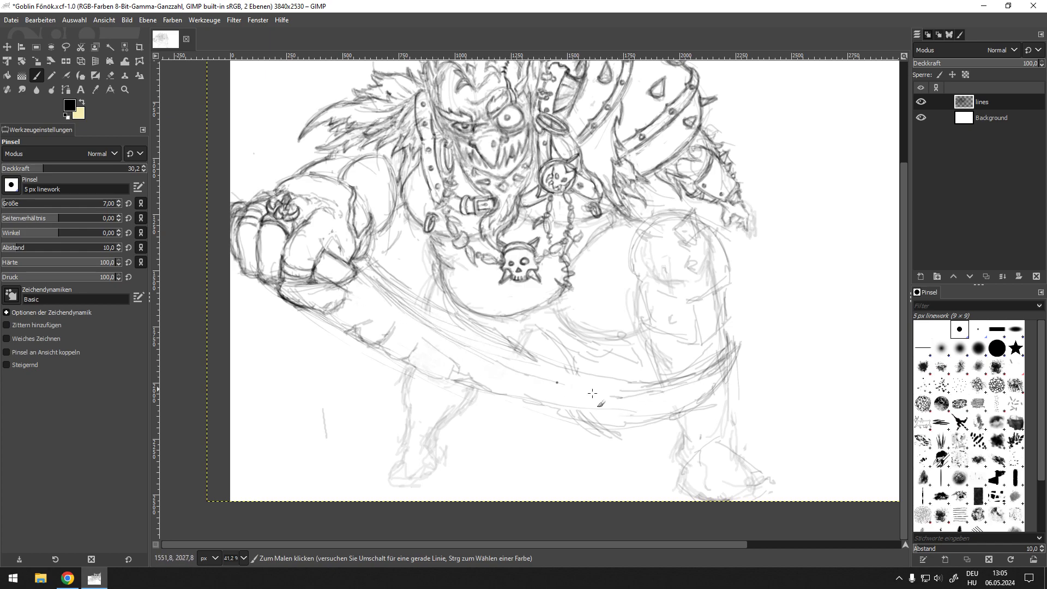
Rough in large arcs around the goblin's head and two big curved banner-like shapes with straight poles behind the shoulders
{"action": "scroll", "coordinate": [534, 312], "scroll_direction": "down", "scroll_amount": 2}
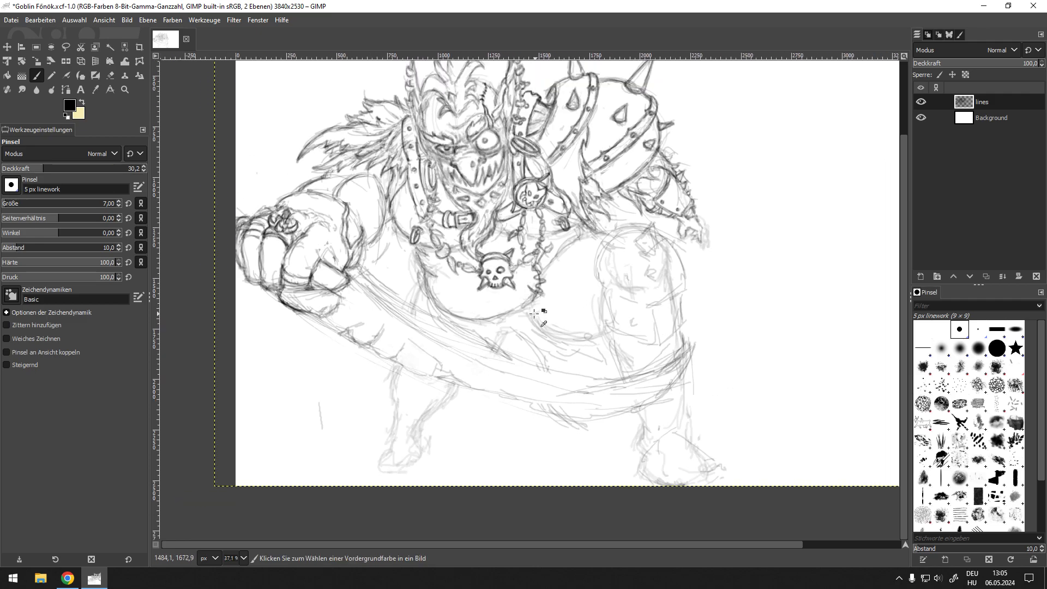
{"action": "scroll", "coordinate": [535, 312], "scroll_direction": "down", "scroll_amount": 4}
{"action": "scroll", "coordinate": [534, 246], "scroll_direction": "up", "scroll_amount": 5}
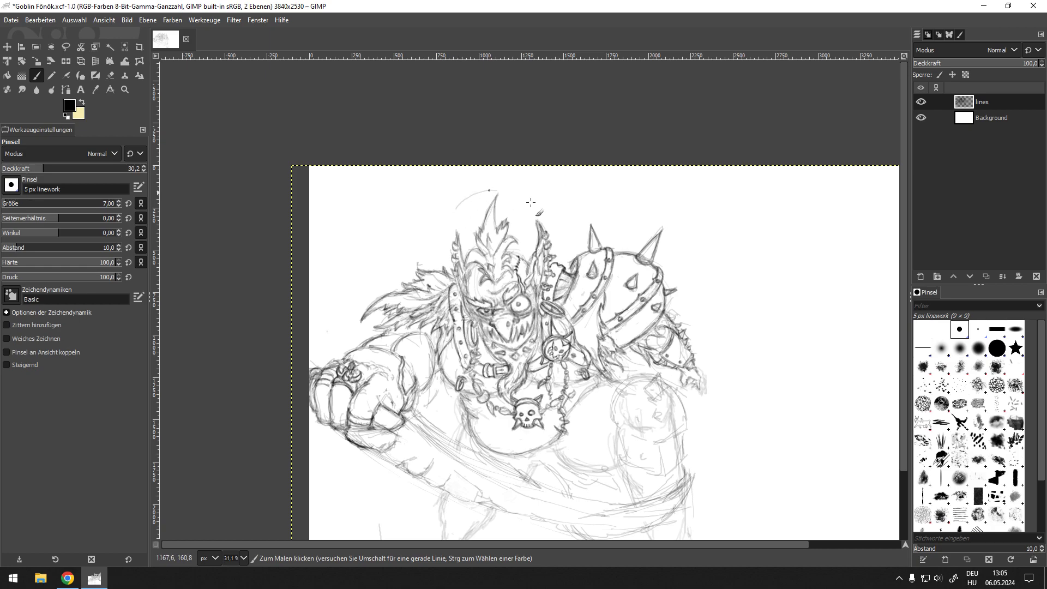
{"action": "left_click_drag", "start_coordinate": [420, 259], "coordinate": [584, 248]}
{"action": "left_click_drag", "start_coordinate": [415, 255], "coordinate": [594, 243]}
{"action": "left_click_drag", "start_coordinate": [408, 269], "coordinate": [515, 207]}
{"action": "left_click", "coordinate": [471, 258]}
{"action": "left_click_drag", "start_coordinate": [476, 247], "coordinate": [382, 189]}
{"action": "mouse_move", "coordinate": [381, 186]}
{"action": "left_mouse_down"}
{"action": "mouse_move", "coordinate": [344, 304]}
{"action": "mouse_move", "coordinate": [349, 334]}
{"action": "left_mouse_up"}
{"action": "left_click_drag", "start_coordinate": [330, 352], "coordinate": [369, 331]}
{"action": "mouse_move", "coordinate": [557, 248]}
{"action": "left_mouse_down"}
{"action": "mouse_move", "coordinate": [578, 225]}
{"action": "mouse_move", "coordinate": [717, 360]}
{"action": "mouse_move", "coordinate": [690, 402]}
{"action": "left_mouse_up"}
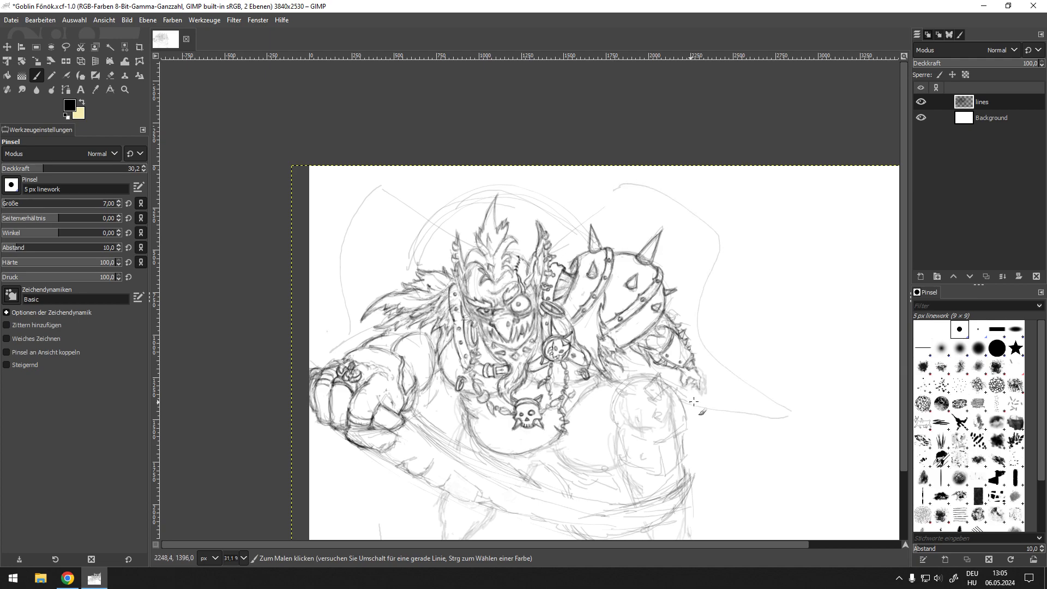
Erase the rounded contour of the upper arm behind the fist and redraw it with lighter strokes
{"action": "scroll", "coordinate": [507, 288], "scroll_direction": "down", "scroll_amount": 3}
{"action": "scroll", "coordinate": [487, 241], "scroll_direction": "right", "scroll_amount": 2}
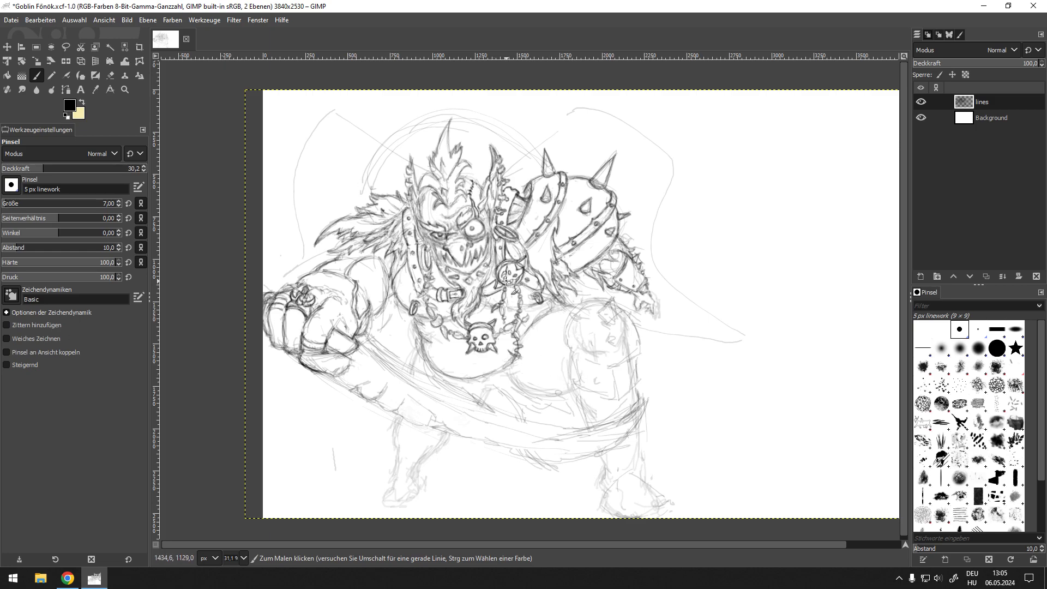
{"action": "left_click_drag", "start_coordinate": [543, 291], "coordinate": [563, 279]}
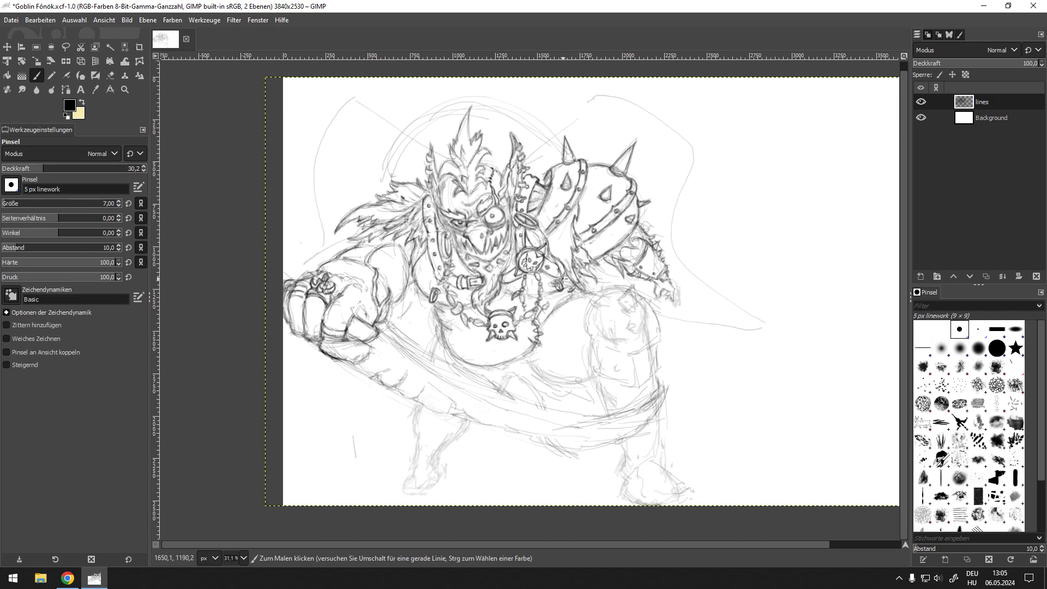
{"action": "scroll", "coordinate": [398, 267], "scroll_direction": "up", "scroll_amount": 4}
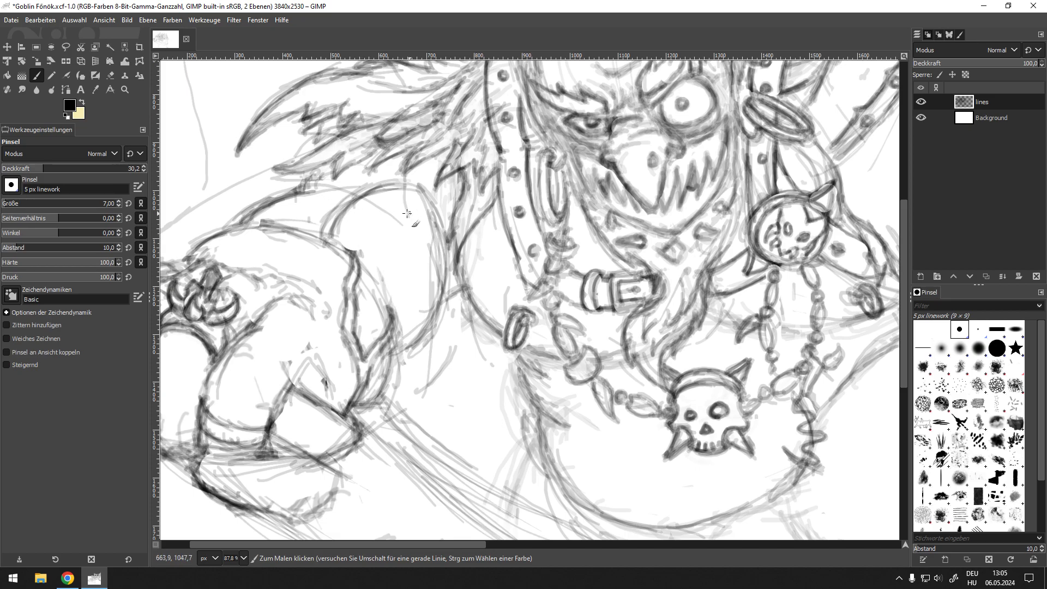
{"action": "key", "text": "shift+e"}
{"action": "mouse_move", "coordinate": [357, 233]}
{"action": "left_mouse_down"}
{"action": "mouse_move", "coordinate": [336, 216]}
{"action": "mouse_move", "coordinate": [385, 197]}
{"action": "left_mouse_up"}
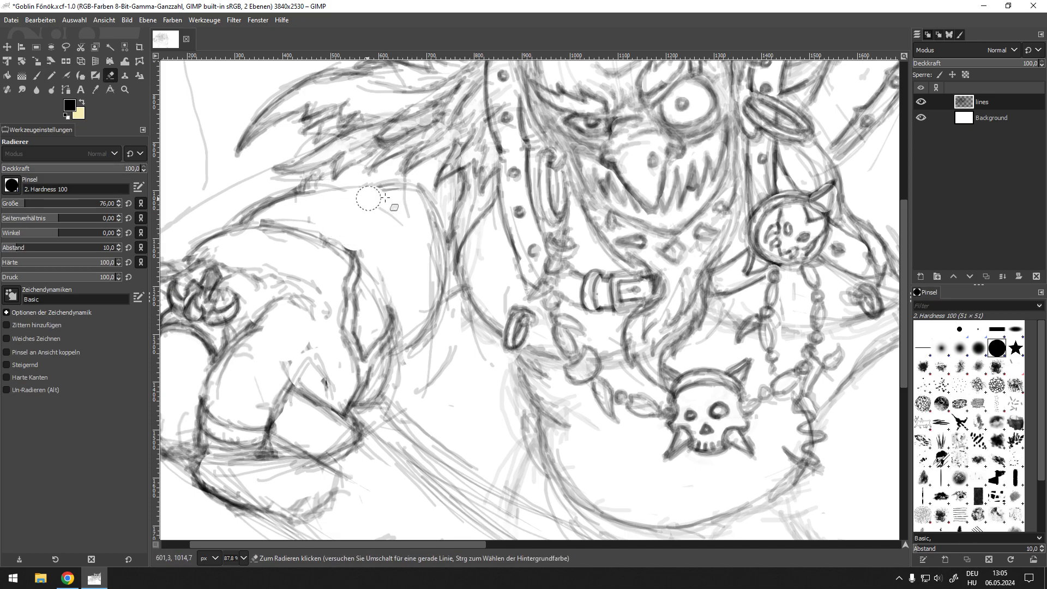
{"action": "key", "text": "p"}
{"action": "mouse_move", "coordinate": [319, 229]}
{"action": "left_mouse_down"}
{"action": "mouse_move", "coordinate": [435, 209]}
{"action": "mouse_move", "coordinate": [449, 228]}
{"action": "mouse_move", "coordinate": [378, 194]}
{"action": "mouse_move", "coordinate": [407, 207]}
{"action": "mouse_move", "coordinate": [416, 265]}
{"action": "mouse_move", "coordinate": [403, 282]}
{"action": "mouse_move", "coordinate": [415, 309]}
{"action": "left_mouse_up"}
{"action": "key", "text": "shift+e"}
{"action": "key", "text": "p"}
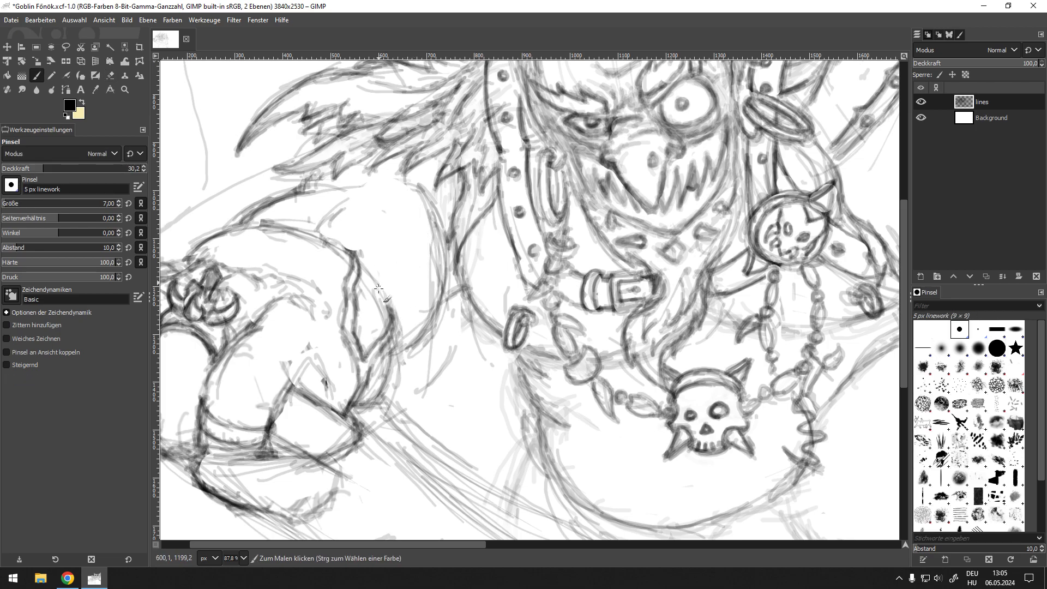
Sketch a wavy inner contour on the upper arm and erase the old round outline near the elbow
{"action": "mouse_move", "coordinate": [407, 225]}
{"action": "left_mouse_down"}
{"action": "mouse_move", "coordinate": [402, 218]}
{"action": "mouse_move", "coordinate": [408, 255]}
{"action": "left_mouse_up"}
{"action": "mouse_move", "coordinate": [406, 204]}
{"action": "left_mouse_down"}
{"action": "mouse_move", "coordinate": [421, 201]}
{"action": "mouse_move", "coordinate": [417, 245]}
{"action": "left_mouse_up"}
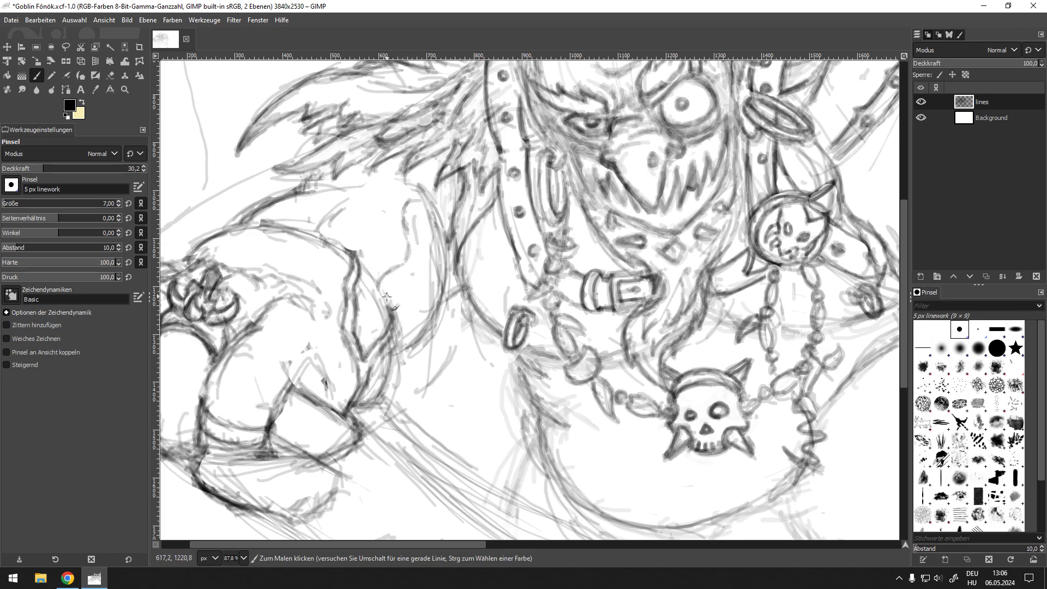
{"action": "key", "text": "shift+e"}
{"action": "key", "text": "p"}
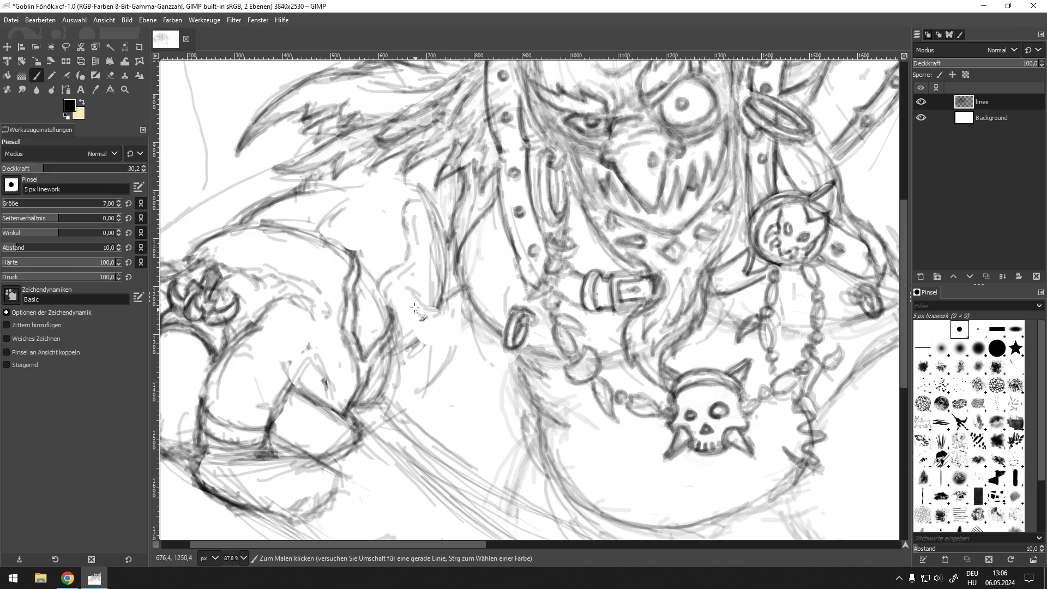
{"action": "mouse_move", "coordinate": [436, 317]}
{"action": "left_mouse_down"}
{"action": "mouse_move", "coordinate": [408, 293]}
{"action": "mouse_move", "coordinate": [429, 309]}
{"action": "mouse_move", "coordinate": [449, 299]}
{"action": "mouse_move", "coordinate": [399, 288]}
{"action": "mouse_move", "coordinate": [413, 224]}
{"action": "mouse_move", "coordinate": [429, 209]}
{"action": "mouse_move", "coordinate": [417, 257]}
{"action": "mouse_move", "coordinate": [379, 294]}
{"action": "mouse_move", "coordinate": [405, 248]}
{"action": "mouse_move", "coordinate": [402, 210]}
{"action": "mouse_move", "coordinate": [414, 202]}
{"action": "mouse_move", "coordinate": [425, 203]}
{"action": "mouse_move", "coordinate": [409, 280]}
{"action": "mouse_move", "coordinate": [427, 327]}
{"action": "mouse_move", "coordinate": [398, 364]}
{"action": "mouse_move", "coordinate": [420, 345]}
{"action": "left_mouse_up"}
{"action": "mouse_move", "coordinate": [391, 219]}
{"action": "left_mouse_down"}
{"action": "mouse_move", "coordinate": [426, 280]}
{"action": "mouse_move", "coordinate": [388, 276]}
{"action": "mouse_move", "coordinate": [376, 292]}
{"action": "mouse_move", "coordinate": [442, 247]}
{"action": "left_mouse_up"}
Darken the long narrow fold on the upper arm and extend the contour lines down toward the fist
{"action": "scroll", "coordinate": [385, 281], "scroll_direction": "down", "scroll_amount": 5}
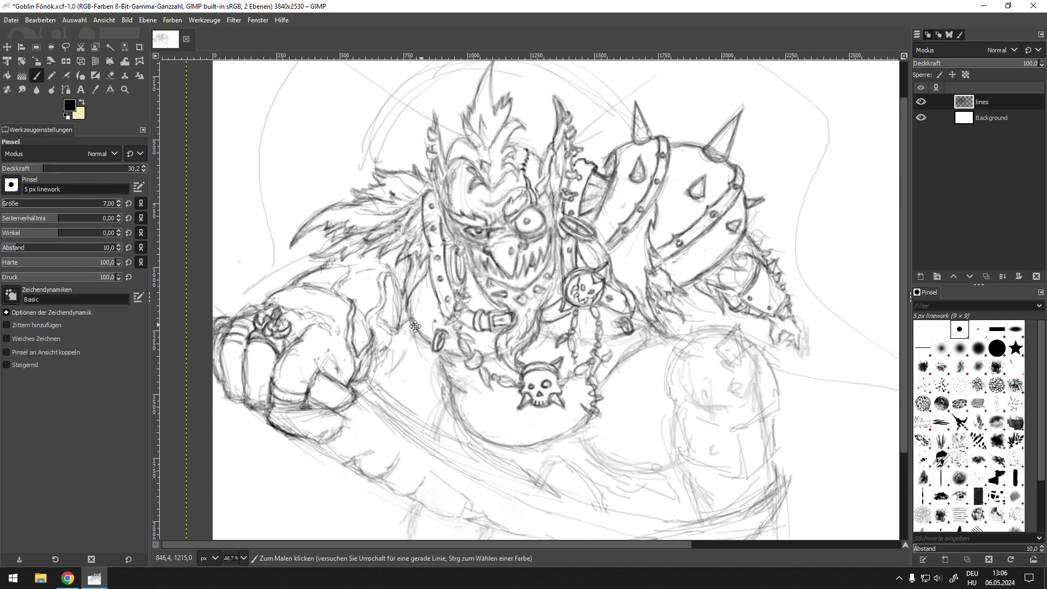
{"action": "left_click_drag", "start_coordinate": [710, 304], "coordinate": [787, 230]}
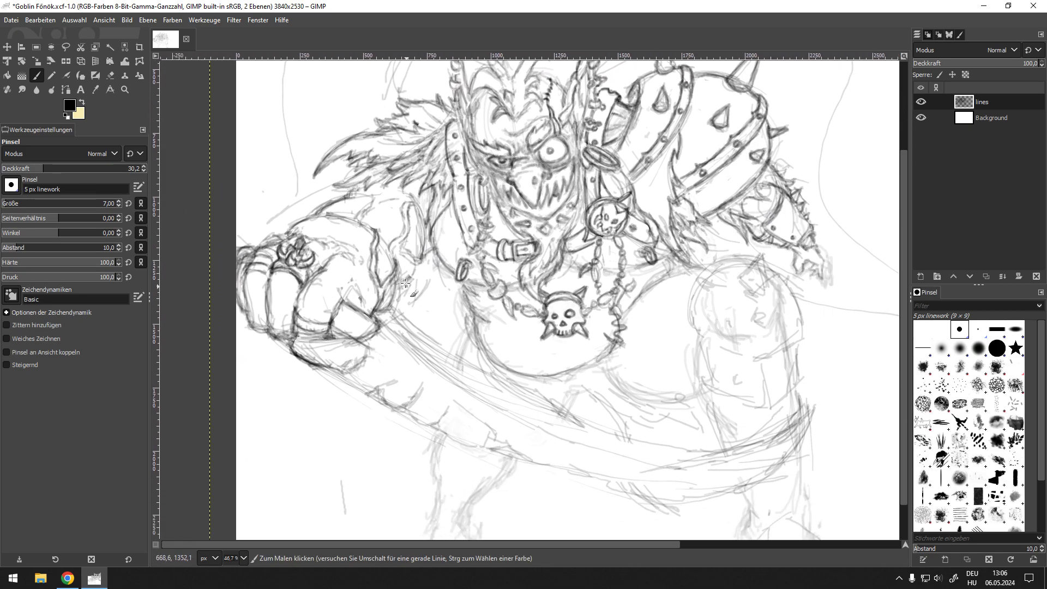
{"action": "scroll", "coordinate": [406, 282], "scroll_direction": "down", "scroll_amount": 2}
{"action": "scroll", "coordinate": [506, 238], "scroll_direction": "up", "scroll_amount": 2}
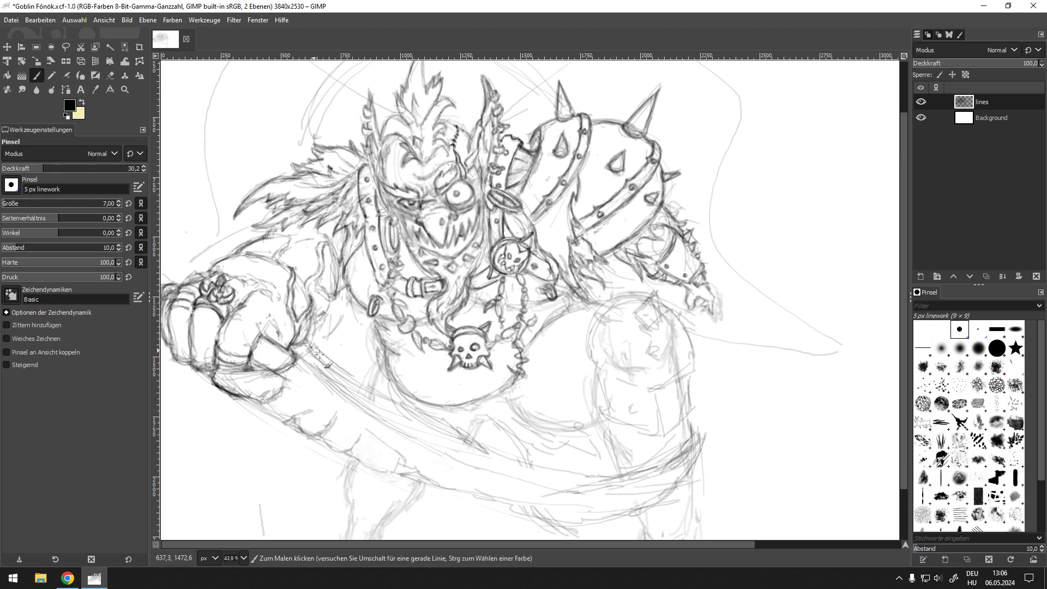
{"action": "scroll", "coordinate": [543, 293], "scroll_direction": "down", "scroll_amount": 3}
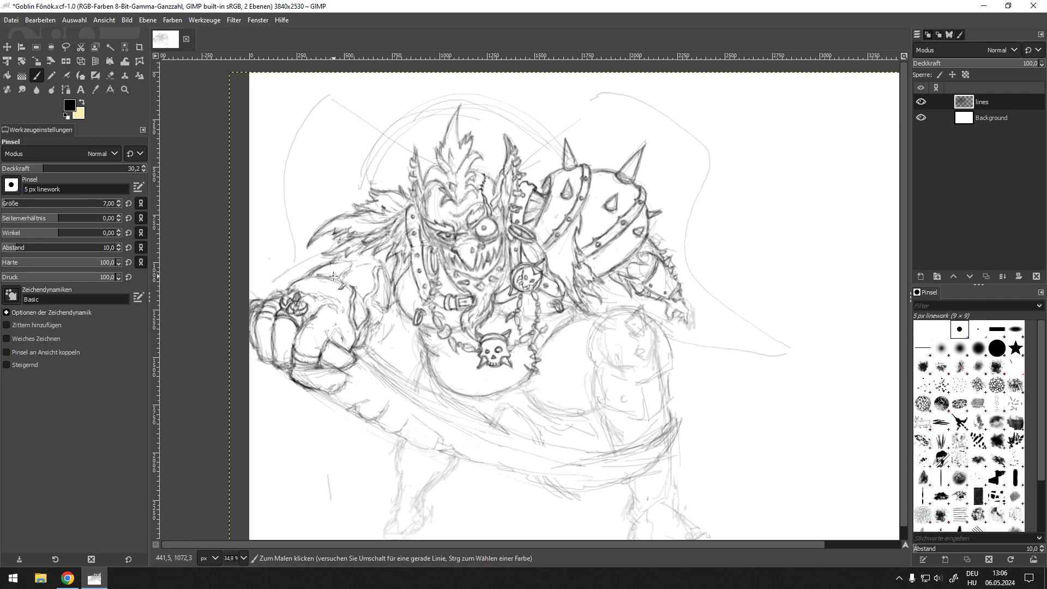
{"action": "scroll", "coordinate": [361, 287], "scroll_direction": "up", "scroll_amount": 3}
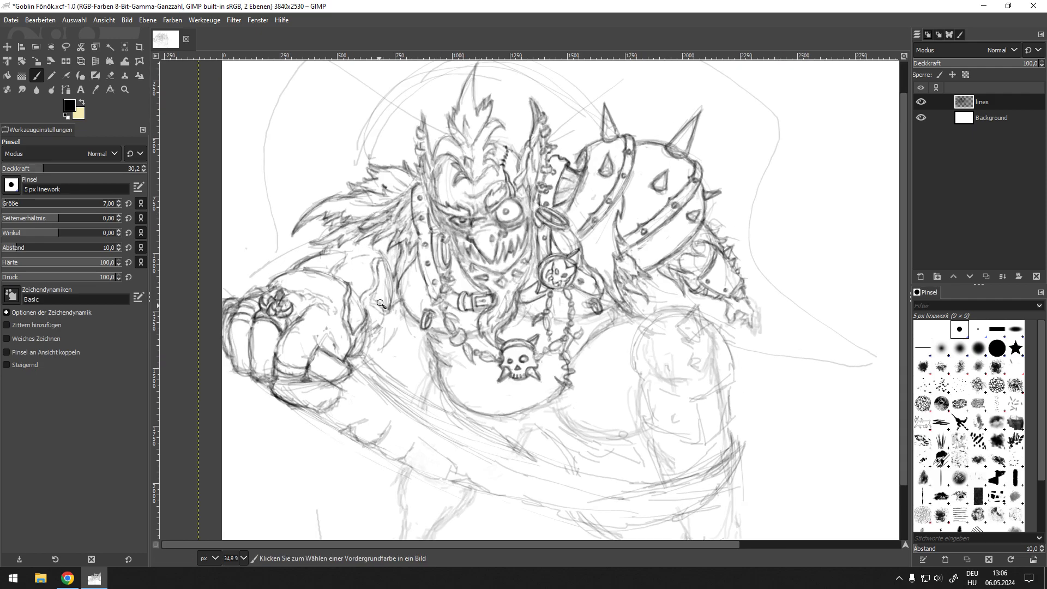
{"action": "mouse_move", "coordinate": [382, 232]}
{"action": "left_mouse_down"}
{"action": "mouse_move", "coordinate": [360, 289]}
{"action": "mouse_move", "coordinate": [372, 269]}
{"action": "left_mouse_up"}
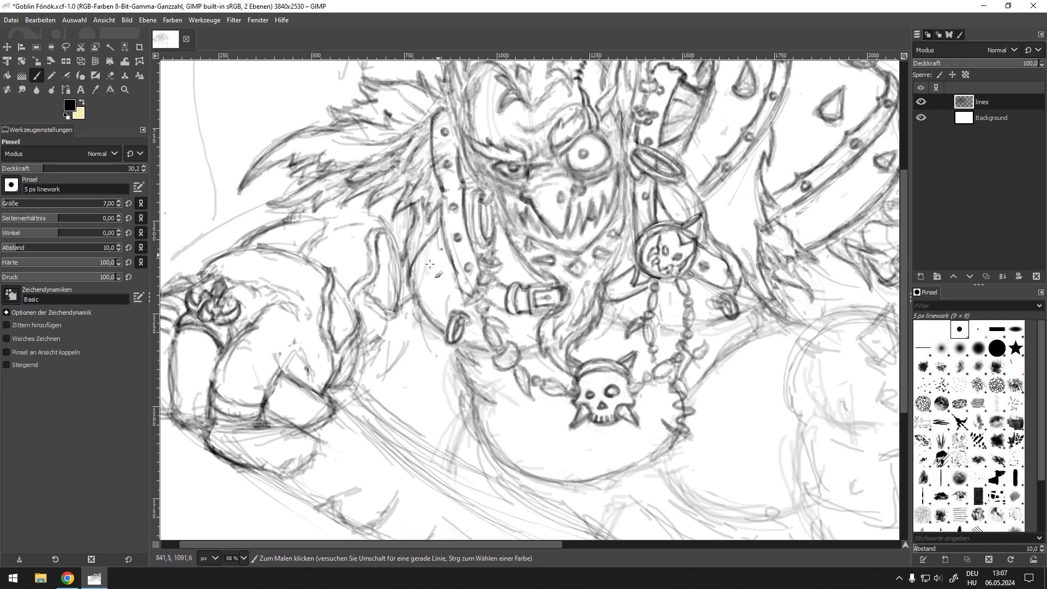
{"action": "left_click_drag", "start_coordinate": [389, 321], "coordinate": [380, 341]}
Reinforce the outlines of the banner-like shapes behind the goblin and add small tips to their poles
{"action": "scroll", "coordinate": [423, 341], "scroll_direction": "down", "scroll_amount": 3, "text": "ctrl"}
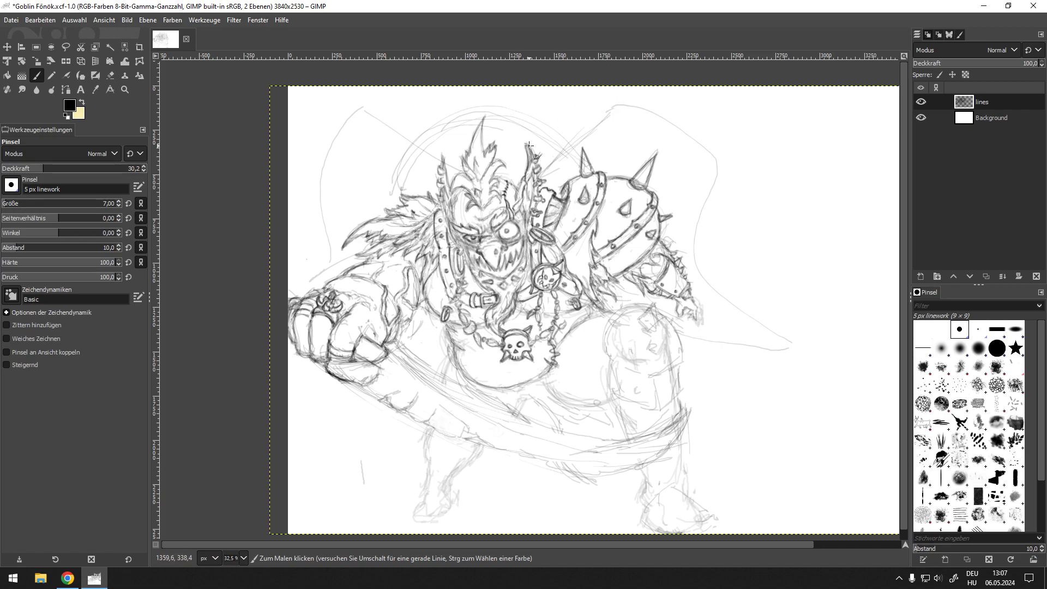
{"action": "left_click_drag", "start_coordinate": [366, 107], "coordinate": [327, 213]}
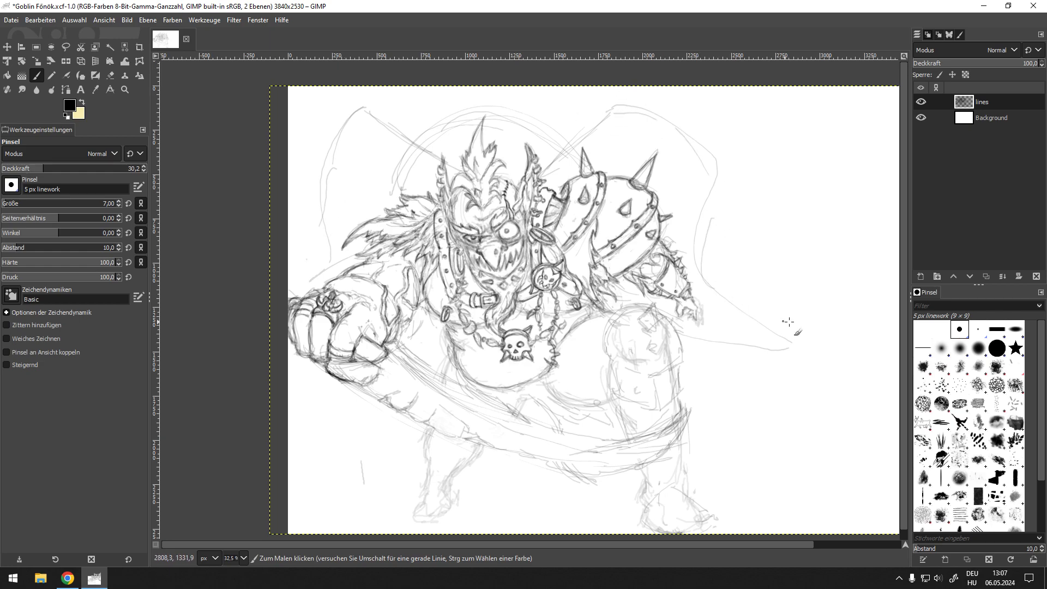
{"action": "left_click_drag", "start_coordinate": [609, 111], "coordinate": [623, 103]}
{"action": "left_click_drag", "start_coordinate": [368, 108], "coordinate": [349, 101]}
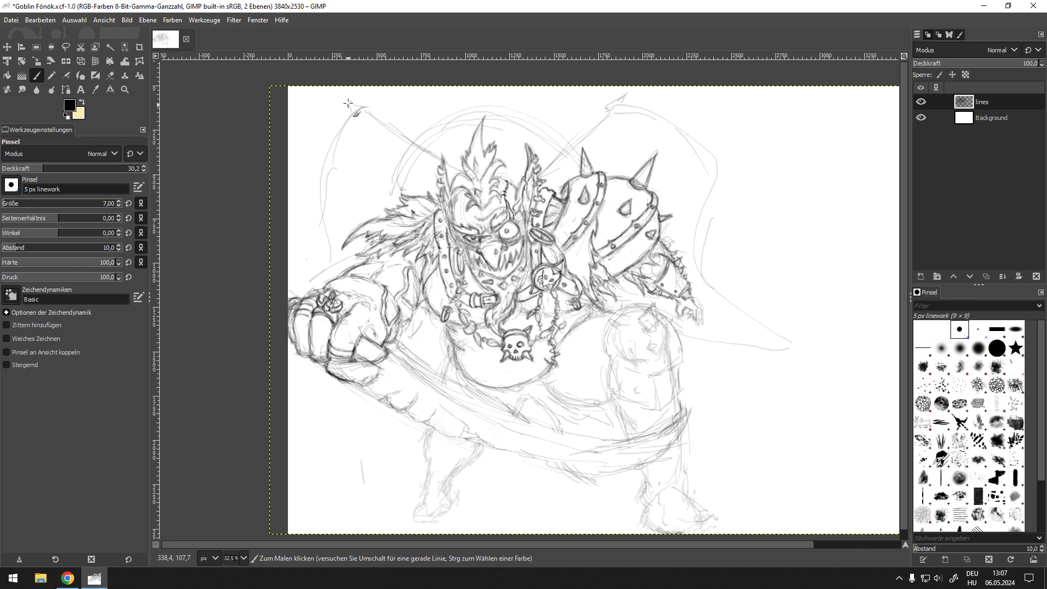